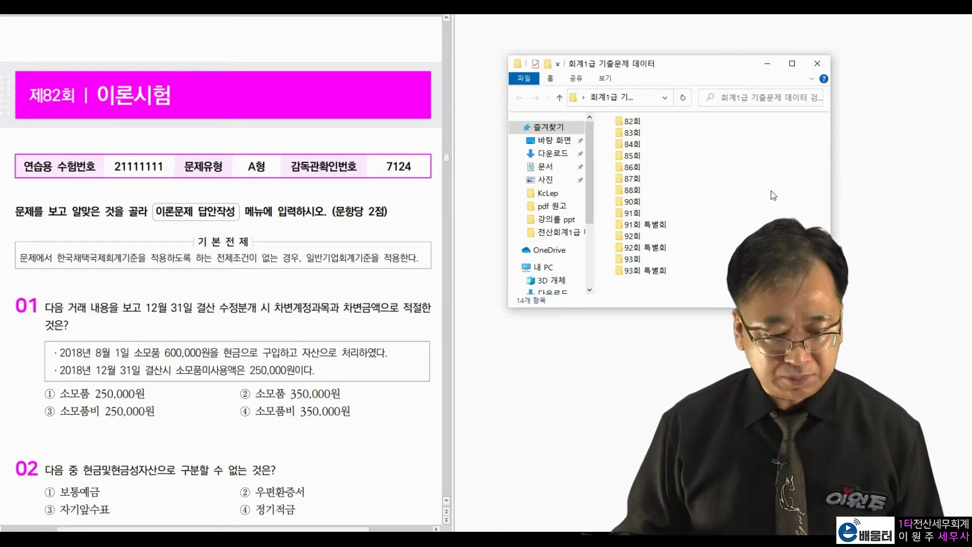
- Open the 82회 exam folder and launch the Tax program to start base-data setup
{"action": "double_click", "coordinate": [630, 122]}
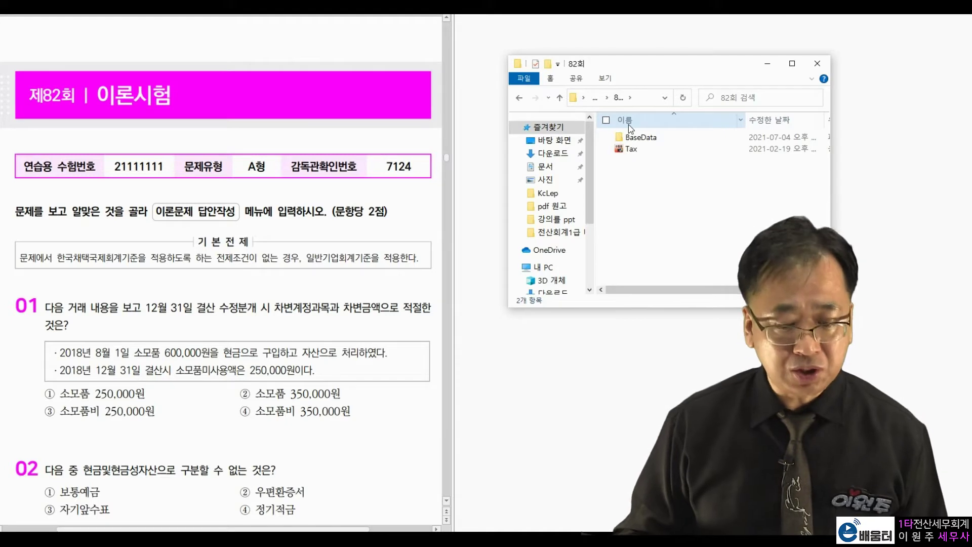
{"action": "double_click", "coordinate": [635, 154]}
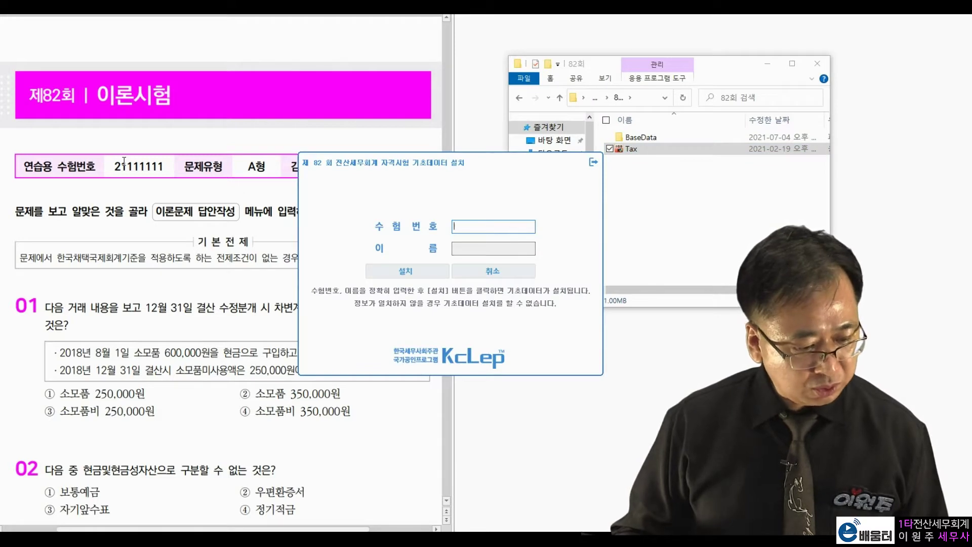
- Enter the candidate's exam number and name, then install the round-82 base data
{"action": "left_click", "coordinate": [155, 310]}
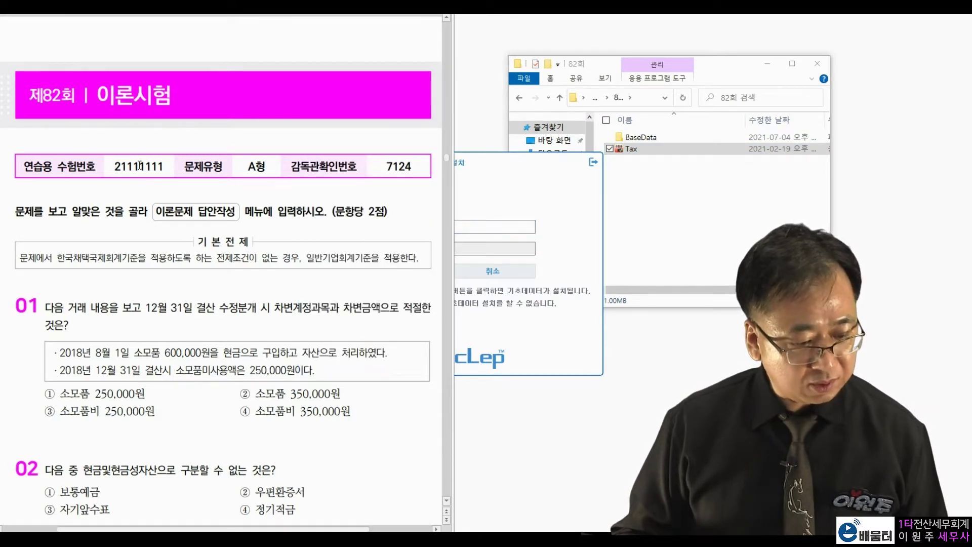
{"action": "left_click", "coordinate": [502, 204]}
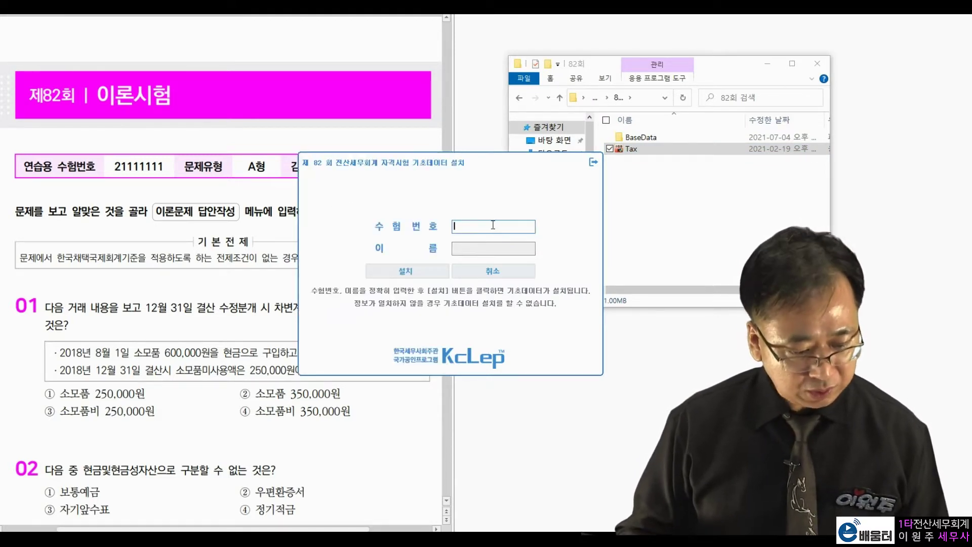
{"action": "type", "text": "21111111"}
{"action": "key", "text": "Tab"}
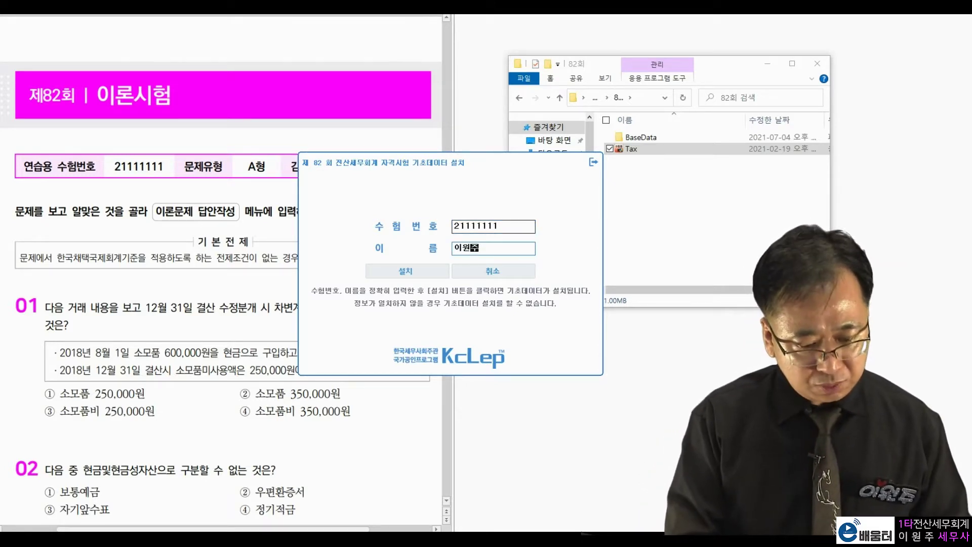
{"action": "key", "text": "Tab"}
{"action": "key", "text": "Return"}
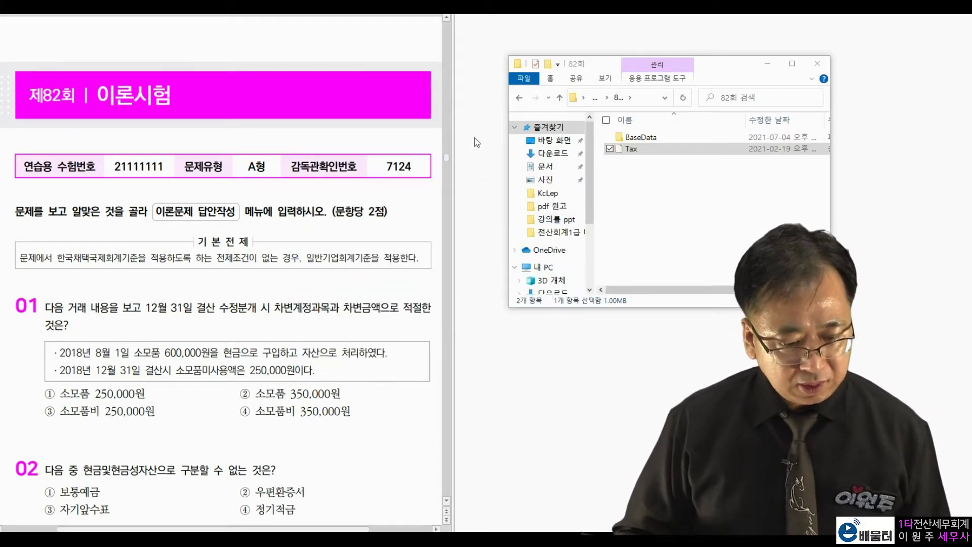
- Log in as exam type A with the supervisor confirmation number and open the 전산회계1급 main menu
{"action": "left_click_drag", "start_coordinate": [435, 151], "coordinate": [646, 56]}
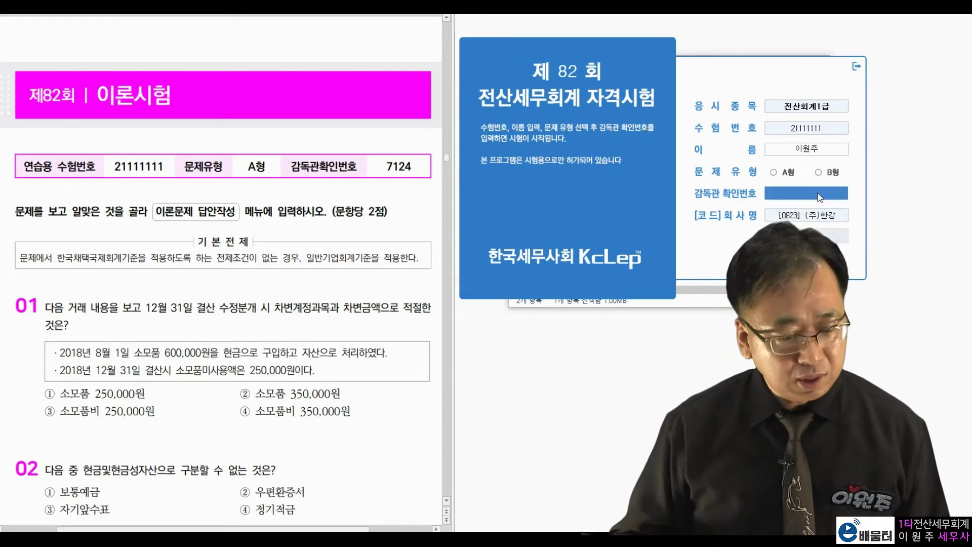
{"action": "left_click_drag", "start_coordinate": [250, 168], "coordinate": [269, 167]}
{"action": "double_click", "coordinate": [393, 168]}
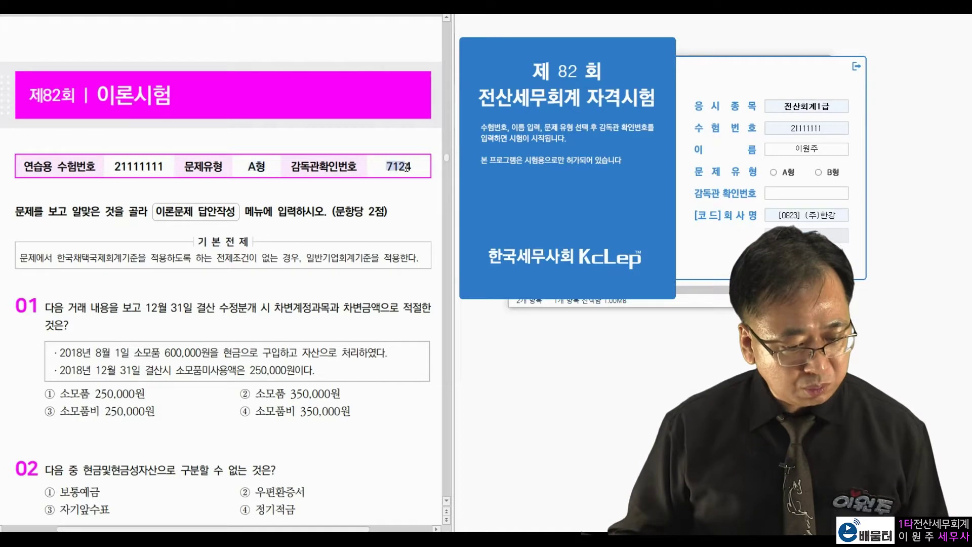
{"action": "left_click", "coordinate": [774, 173]}
{"action": "type", "text": "7124"}
{"action": "key", "text": "Return"}
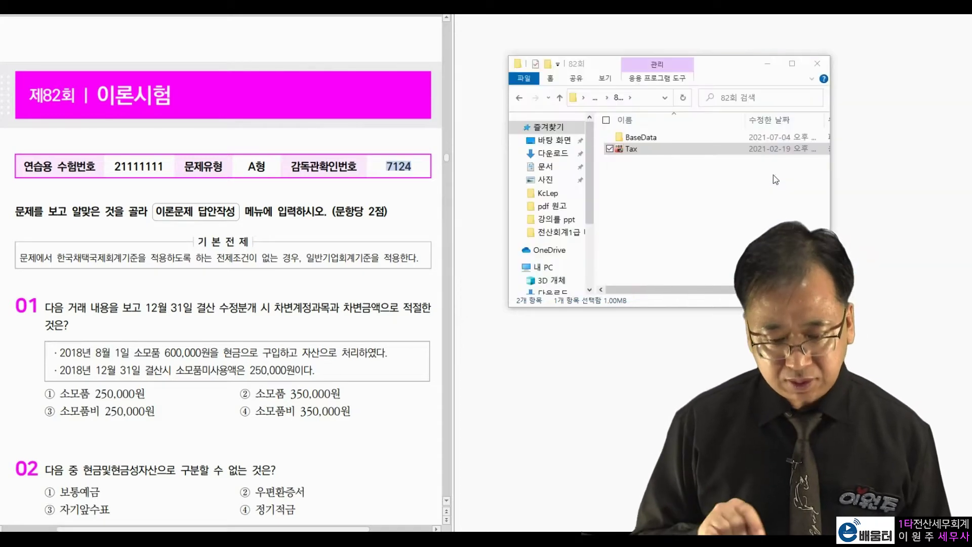
{"action": "left_click_drag", "start_coordinate": [435, 76], "coordinate": [697, 29]}
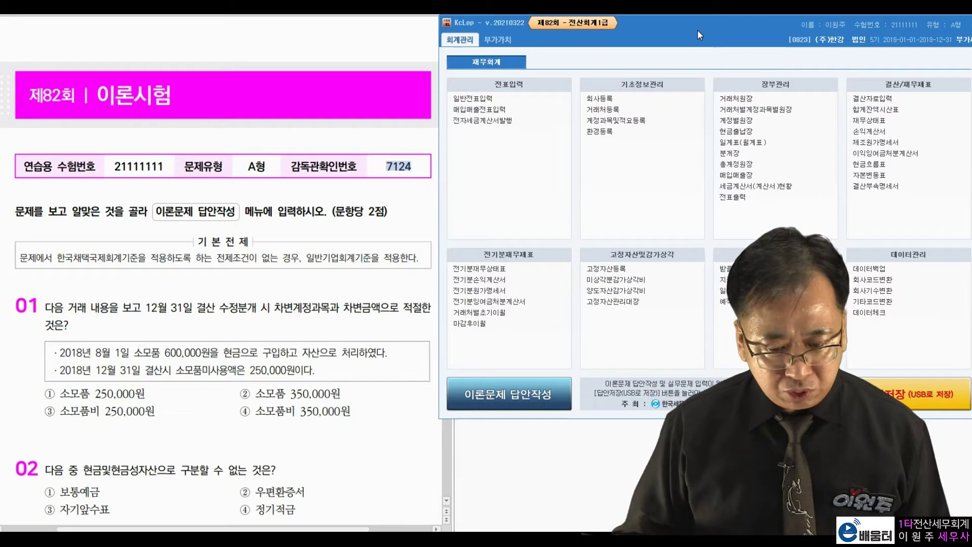
{"action": "left_click", "coordinate": [419, 202]}
{"action": "scroll", "coordinate": [420, 201], "scroll_direction": "down", "scroll_amount": 20}
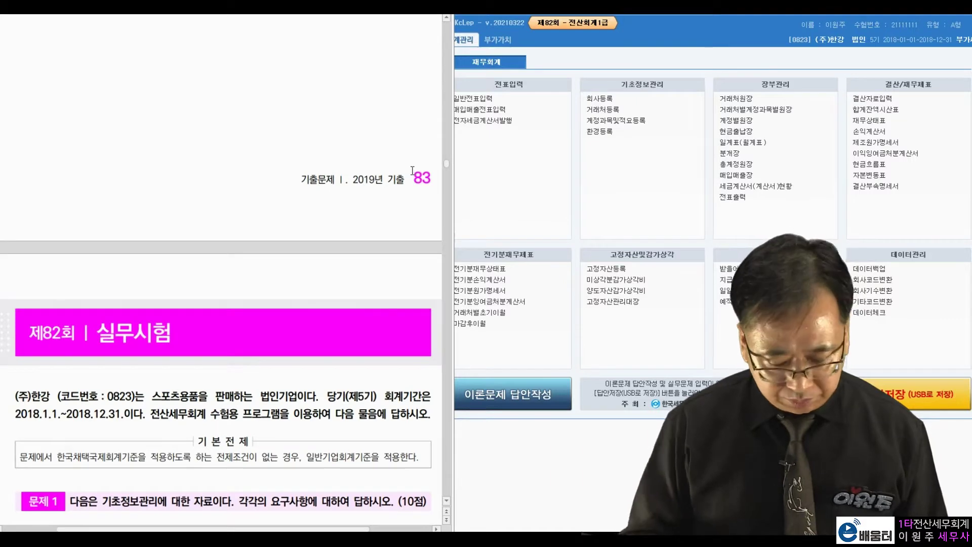
{"action": "scroll", "coordinate": [268, 331], "scroll_direction": "down", "scroll_amount": 6}
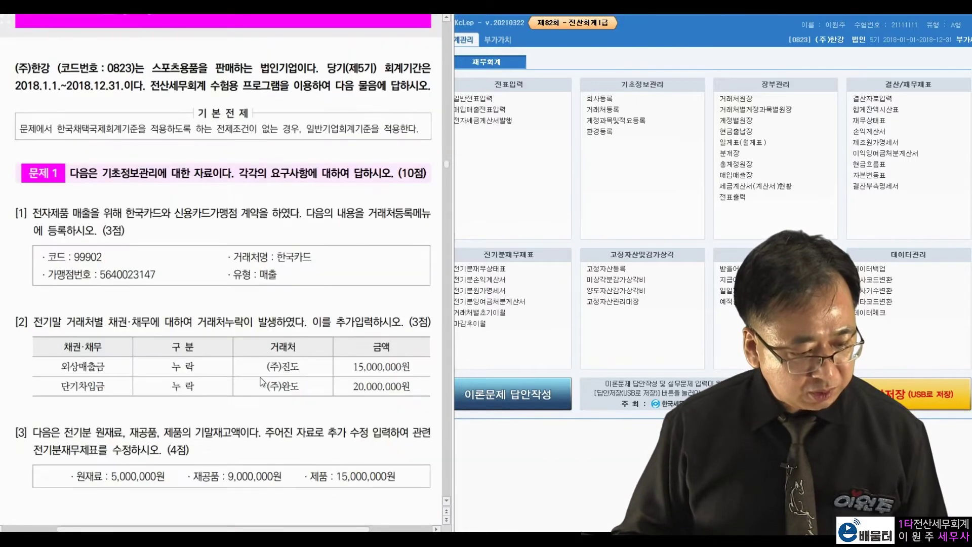
{"action": "scroll", "coordinate": [261, 378], "scroll_direction": "down", "scroll_amount": 1}
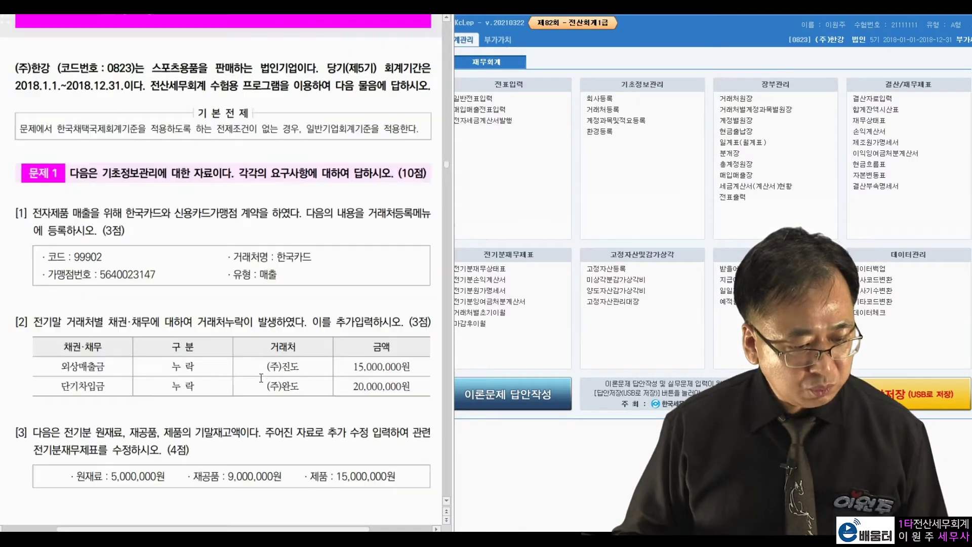
{"action": "scroll", "coordinate": [121, 291], "scroll_direction": "up", "scroll_amount": 2}
{"action": "left_click_drag", "start_coordinate": [19, 145], "coordinate": [113, 136]}
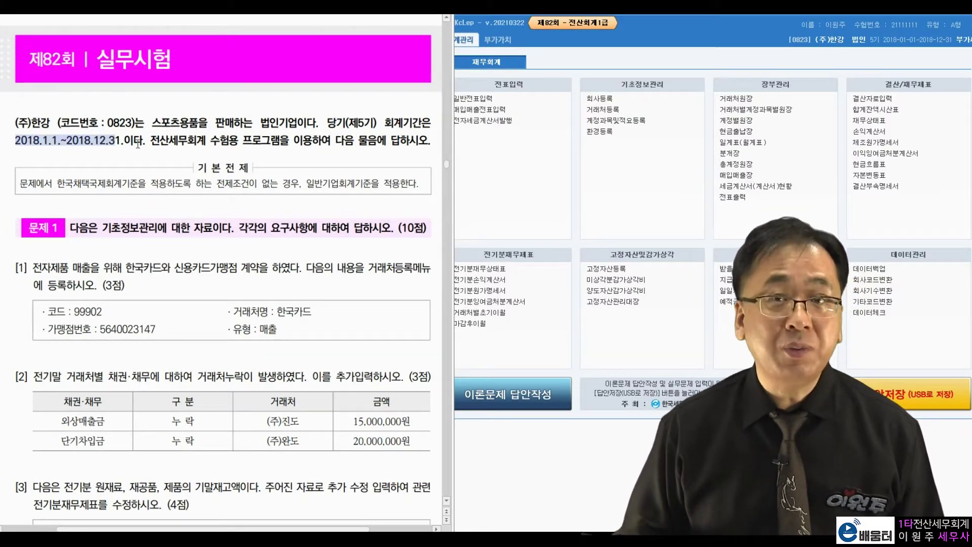
{"action": "left_click", "coordinate": [138, 144]}
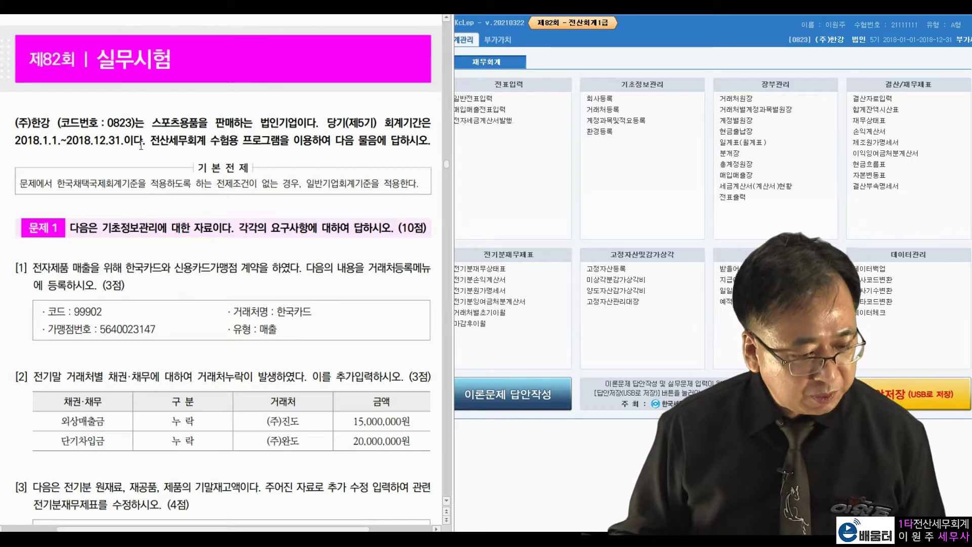
{"action": "left_click_drag", "start_coordinate": [111, 147], "coordinate": [57, 148]}
{"action": "left_click", "coordinate": [144, 147]}
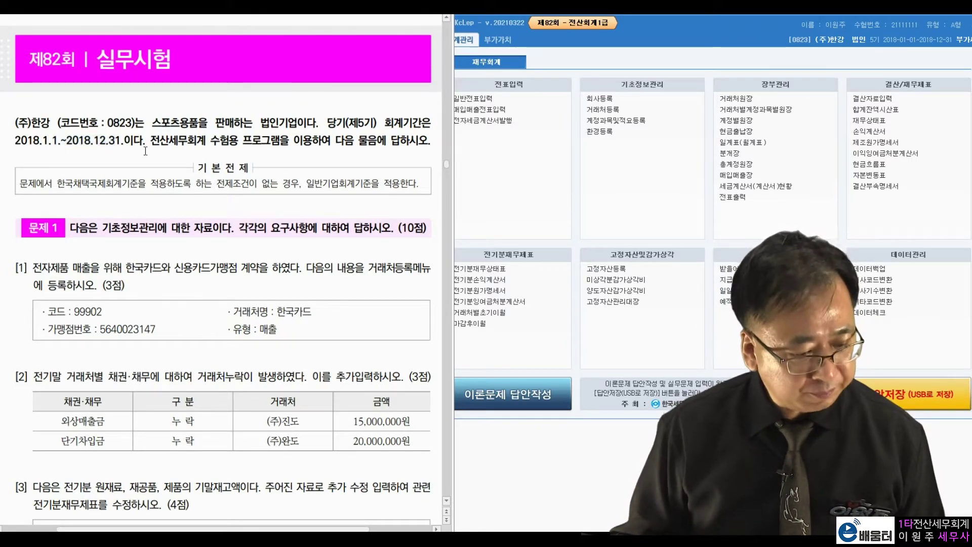
{"action": "scroll", "coordinate": [193, 231], "scroll_direction": "down", "scroll_amount": 2}
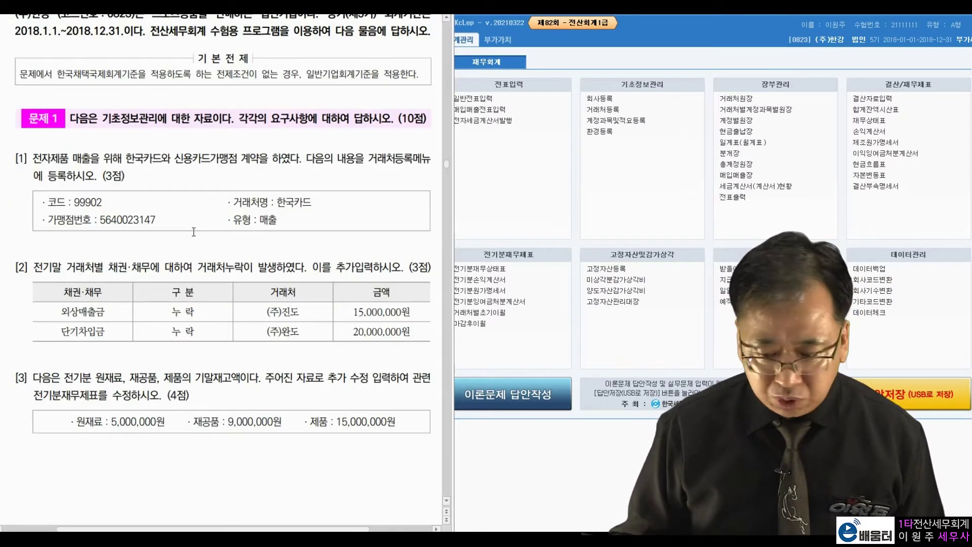
{"action": "scroll", "coordinate": [193, 231], "scroll_direction": "down", "scroll_amount": 1}
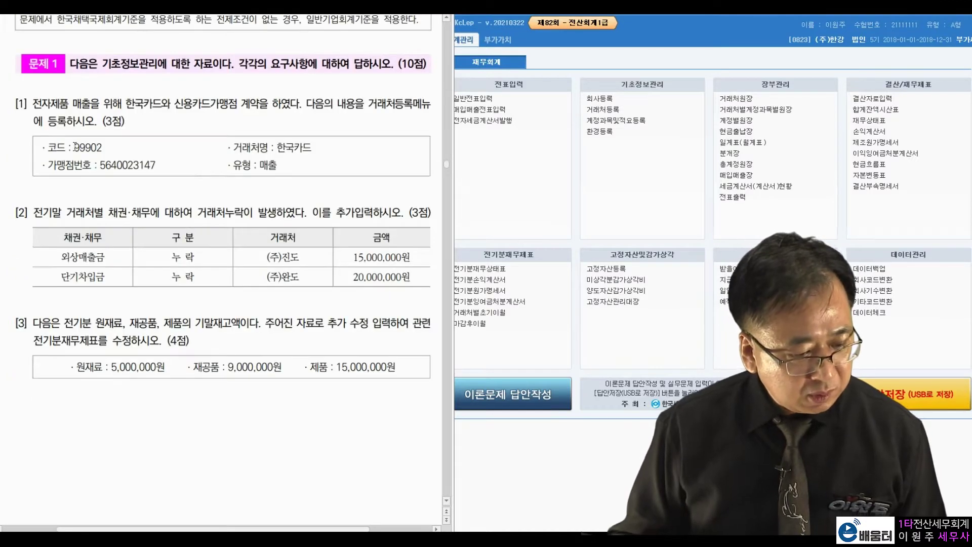
{"action": "left_click_drag", "start_coordinate": [99, 63], "coordinate": [187, 64]}
{"action": "left_click", "coordinate": [274, 82]}
{"action": "left_click_drag", "start_coordinate": [69, 103], "coordinate": [227, 105]}
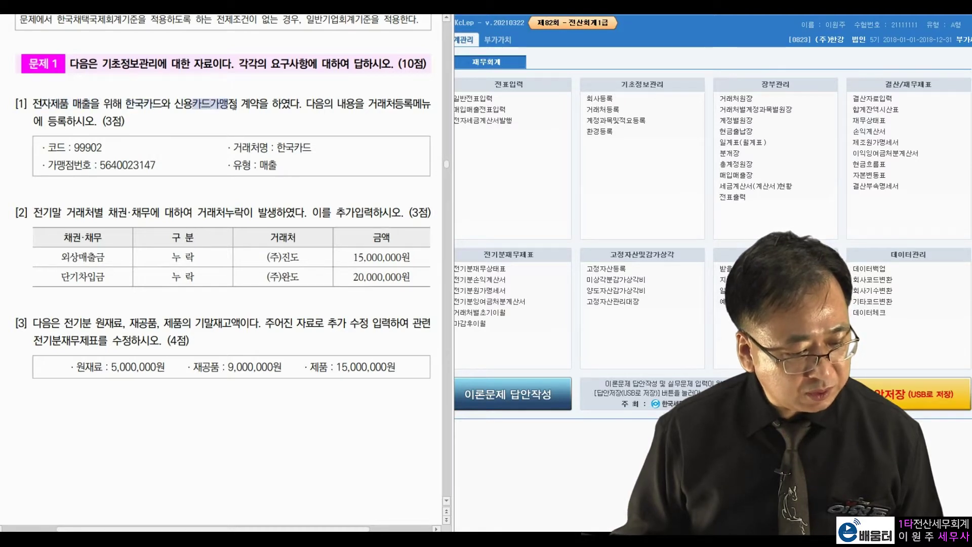
{"action": "left_click_drag", "start_coordinate": [379, 110], "coordinate": [403, 111]}
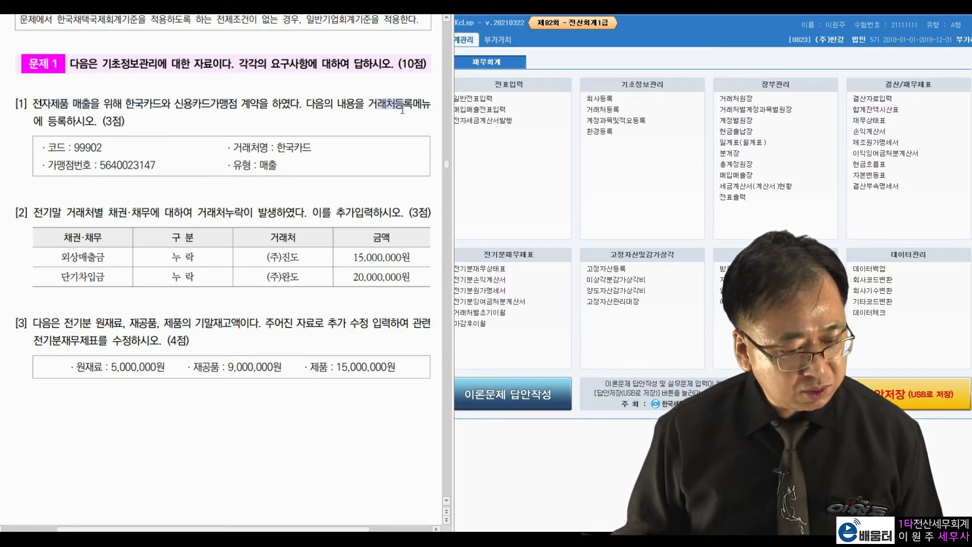
{"action": "left_click", "coordinate": [173, 121]}
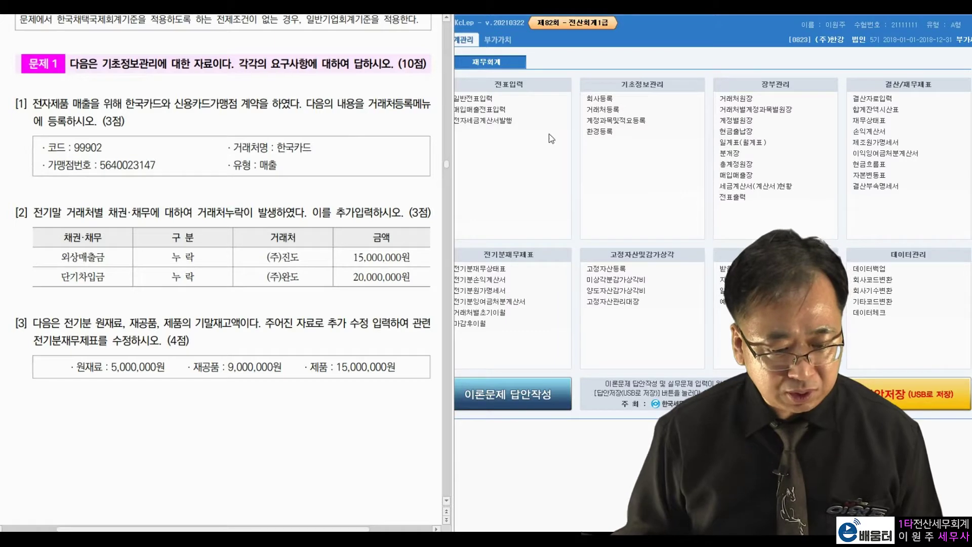
- In 거래처등록's credit card tab, add customer 99902 한국카드 with type 매출
{"action": "left_click", "coordinate": [599, 109]}
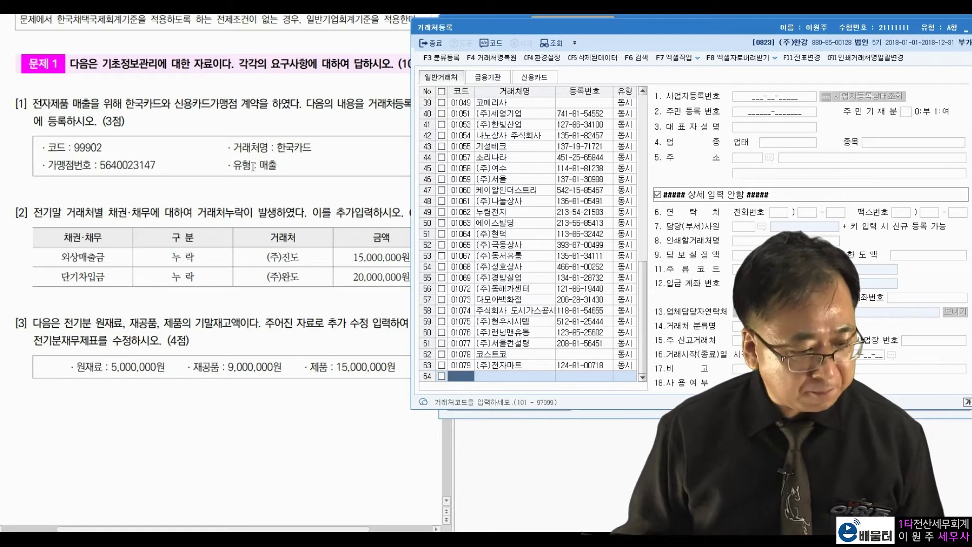
{"action": "left_click", "coordinate": [275, 145]}
{"action": "left_click_drag", "start_coordinate": [277, 147], "coordinate": [354, 153]}
{"action": "left_click", "coordinate": [575, 77]}
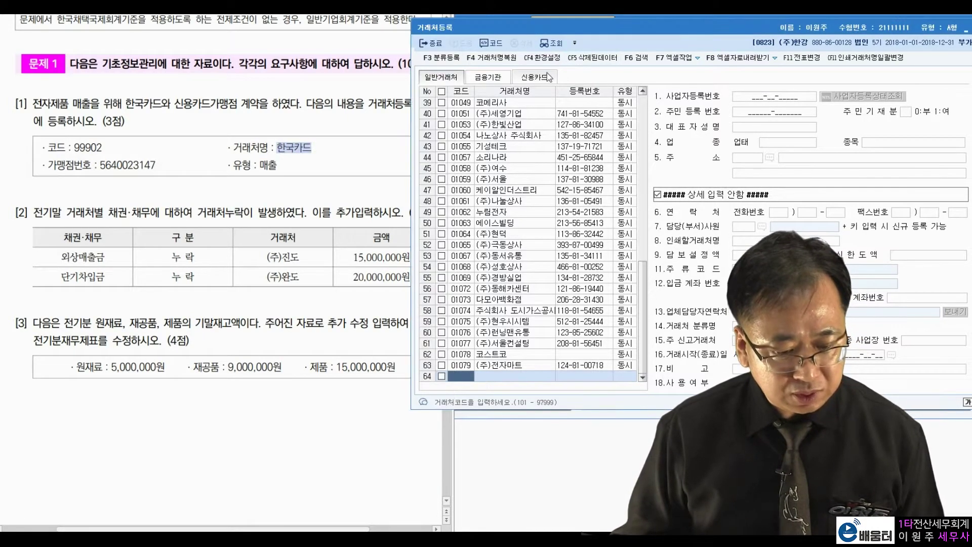
{"action": "left_click", "coordinate": [548, 77]}
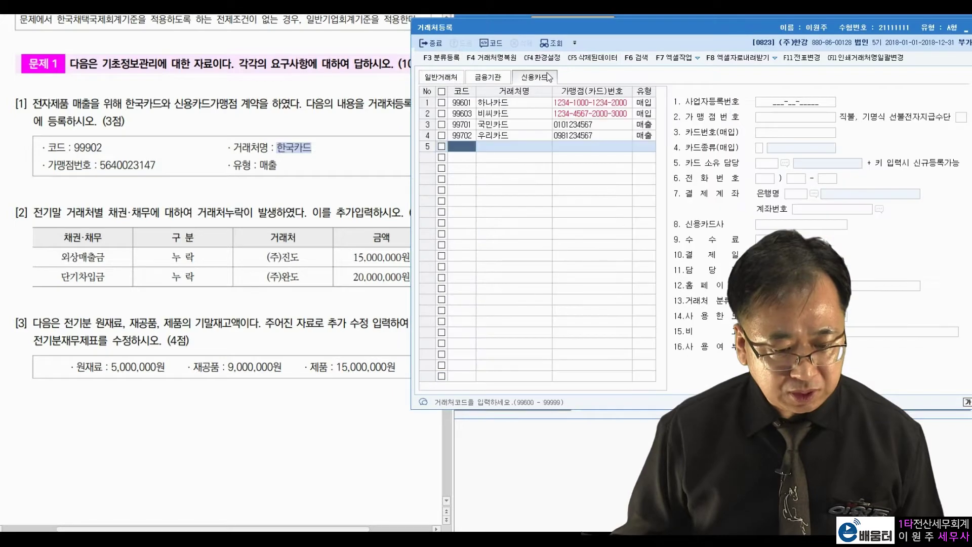
{"action": "left_click", "coordinate": [92, 147]}
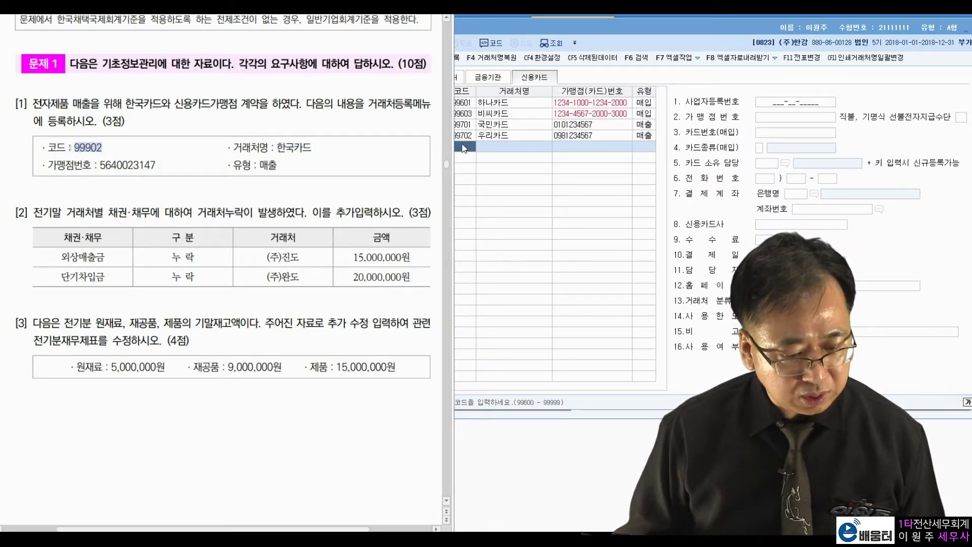
{"action": "left_click", "coordinate": [464, 148]}
{"action": "type", "text": "99902"}
{"action": "key", "text": "Return"}
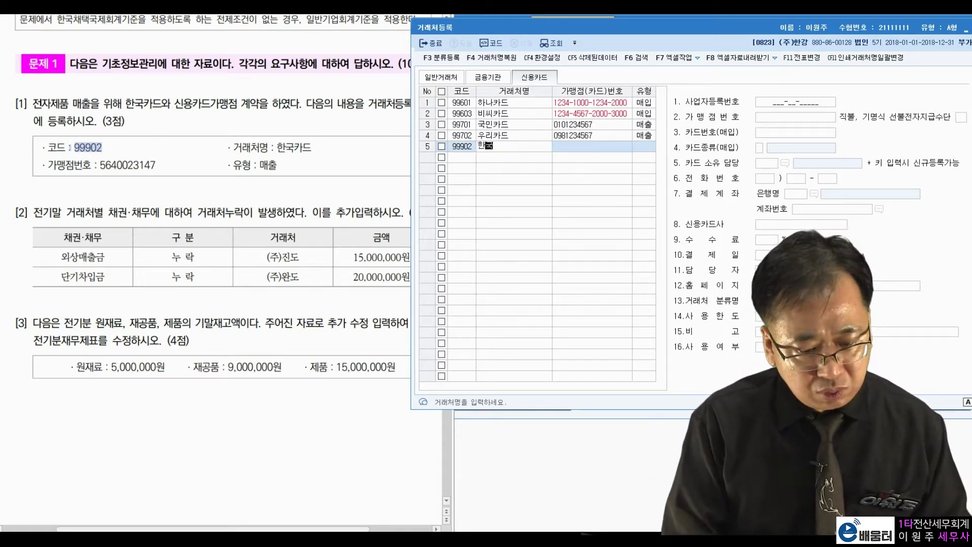
{"action": "type", "text": "한국카드"}
{"action": "key", "text": "Return"}
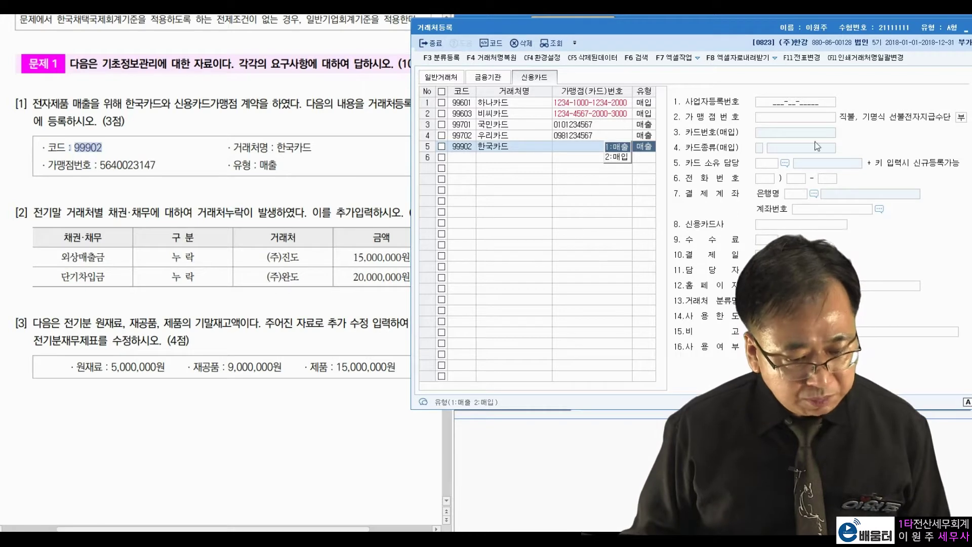
{"action": "key", "text": "Return"}
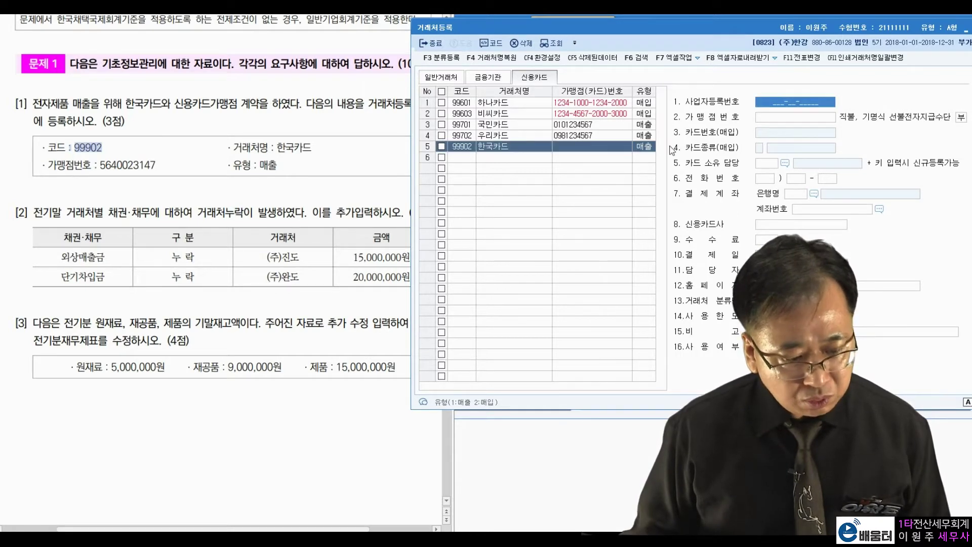
{"action": "left_click", "coordinate": [811, 118]}
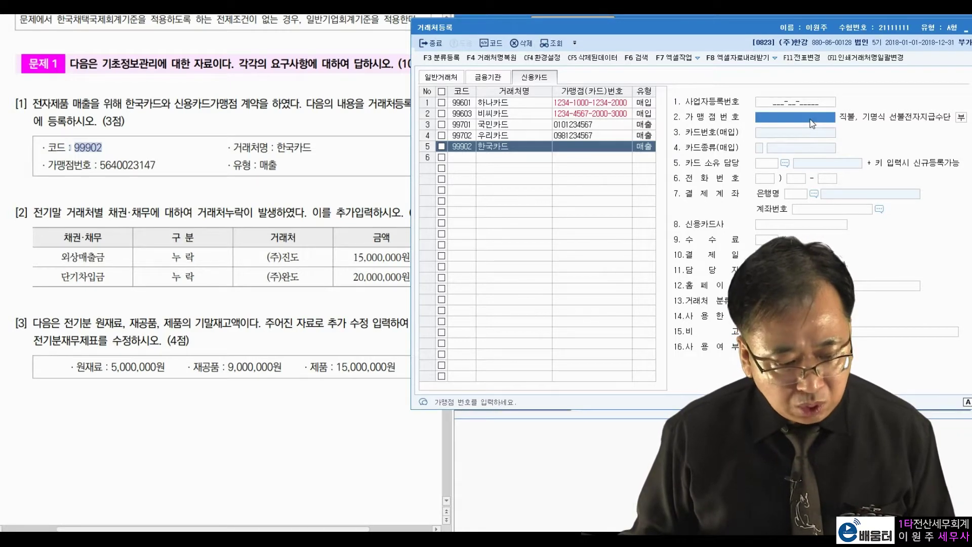
{"action": "left_click", "coordinate": [163, 154]}
{"action": "left_click_drag", "start_coordinate": [156, 165], "coordinate": [102, 163]}
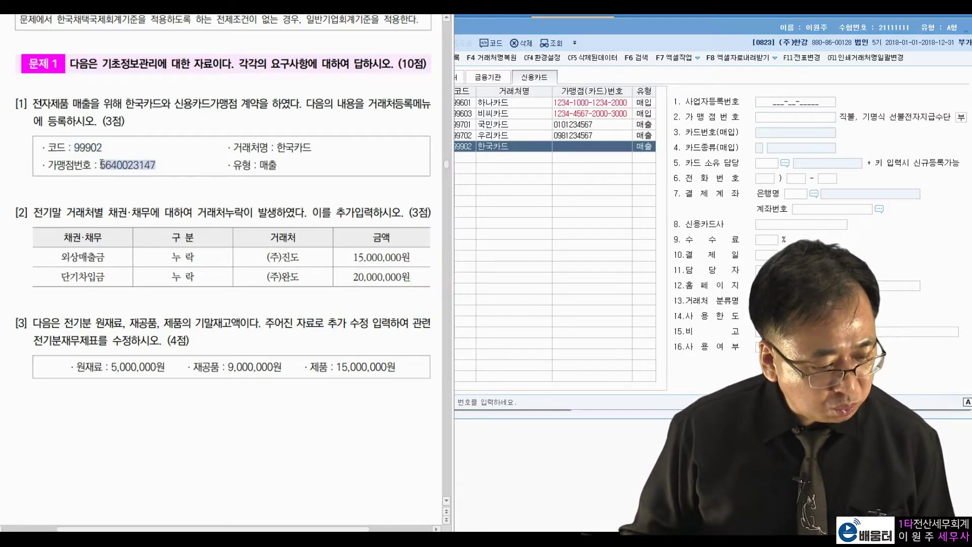
{"action": "left_click", "coordinate": [825, 122]}
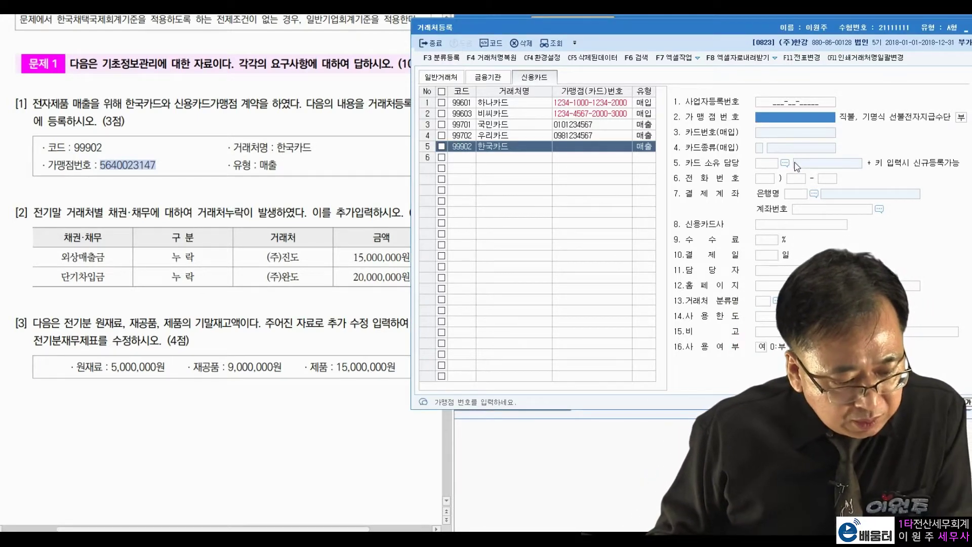
{"action": "type", "text": "5640023147"}
{"action": "key", "text": "Return"}
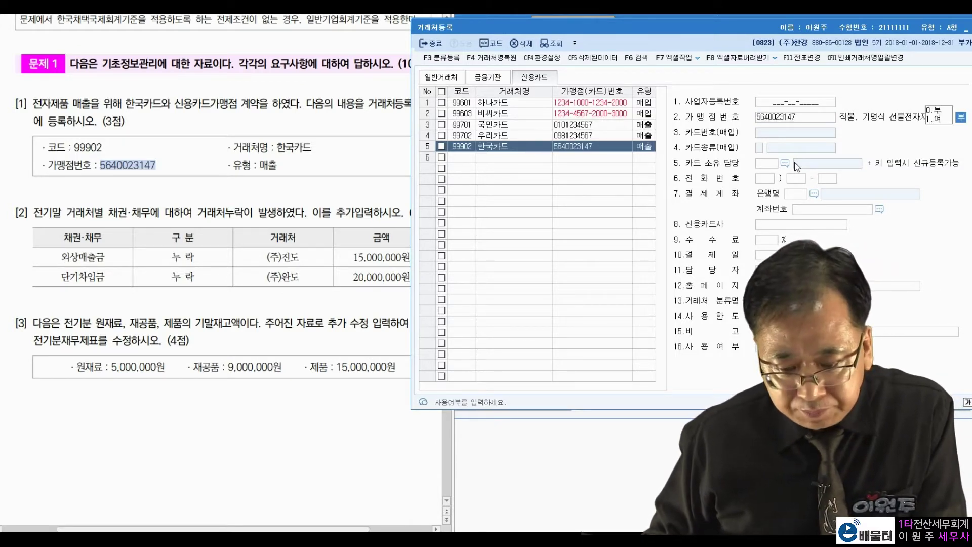
{"action": "key", "text": "Return"}
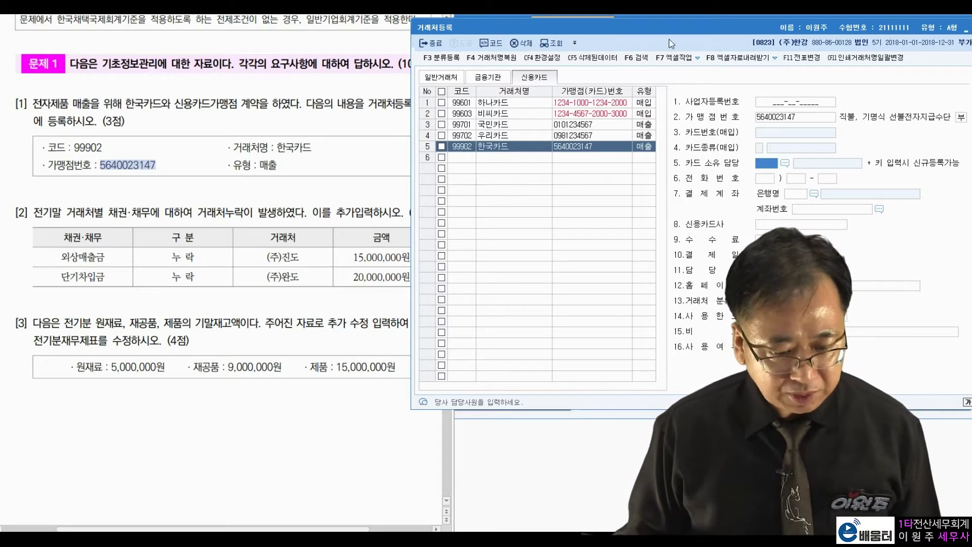
{"action": "left_click_drag", "start_coordinate": [671, 29], "coordinate": [586, 52]}
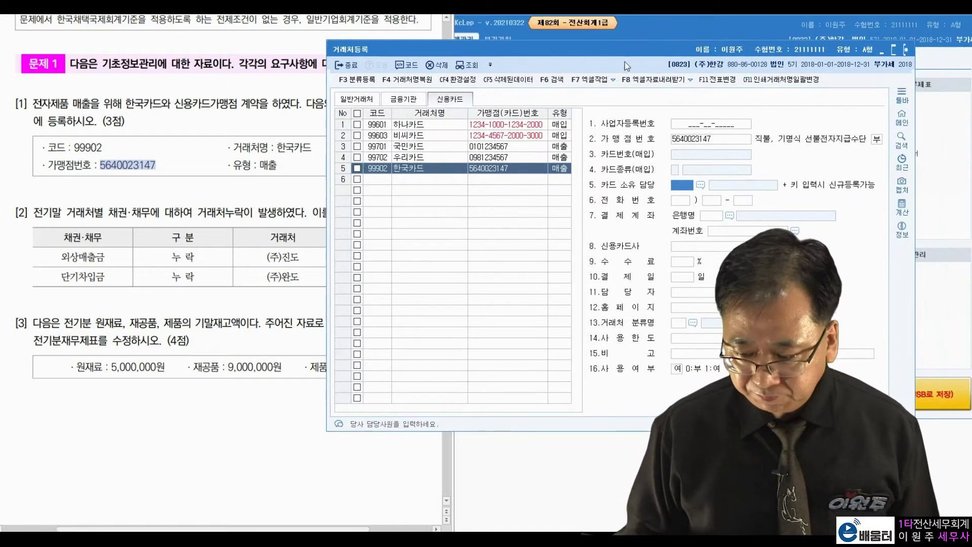
{"action": "left_click", "coordinate": [907, 51]}
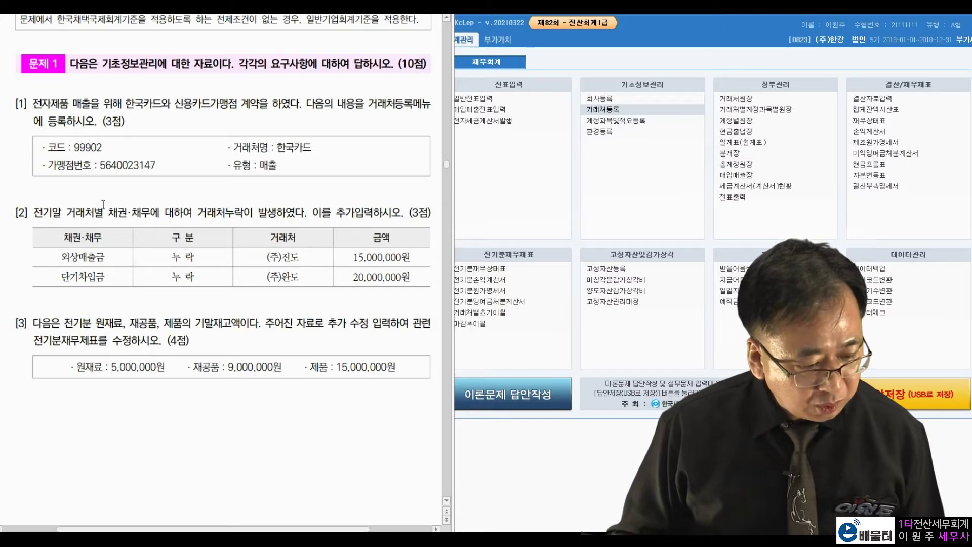
{"action": "left_click_drag", "start_coordinate": [67, 207], "coordinate": [160, 215]}
- In 거래처별초기이월, add (주)진도 with 15,000,000 under 외상매출금
{"action": "left_click", "coordinate": [264, 213]}
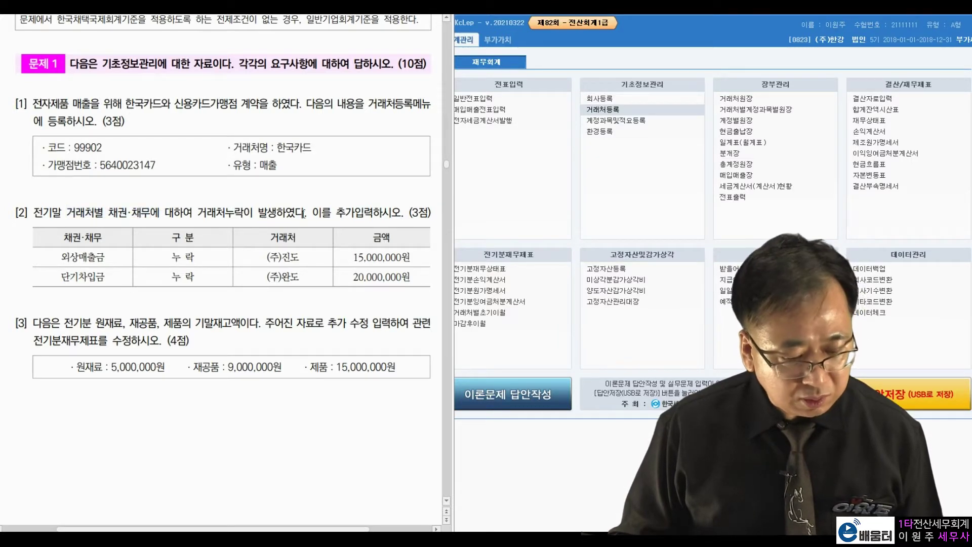
{"action": "left_click", "coordinate": [494, 318]}
{"action": "left_click", "coordinate": [493, 317]}
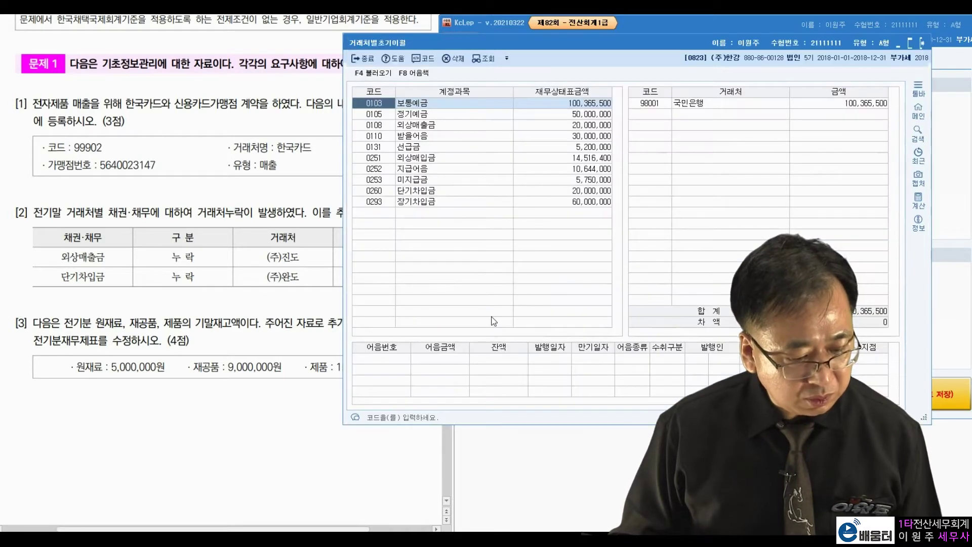
{"action": "left_click_drag", "start_coordinate": [576, 46], "coordinate": [646, 48]}
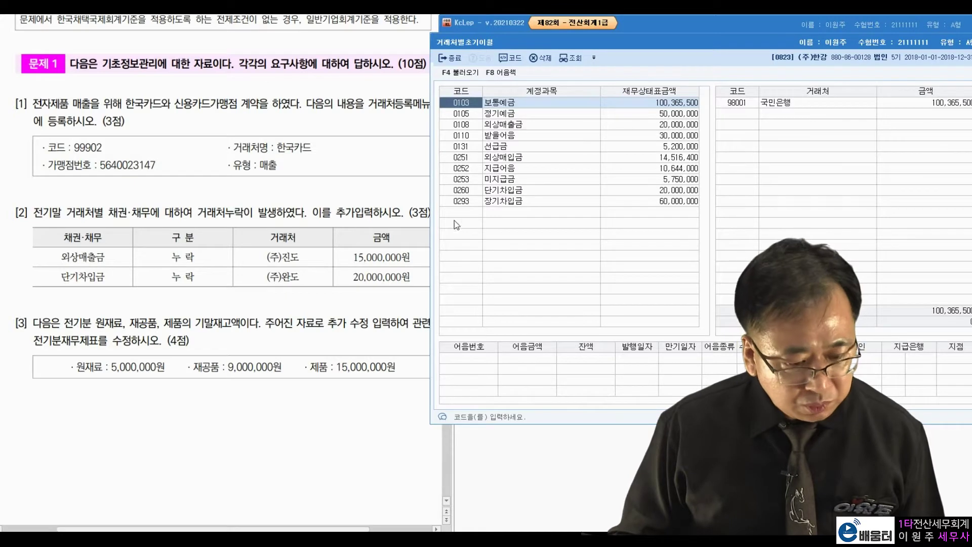
{"action": "left_click", "coordinate": [520, 125]}
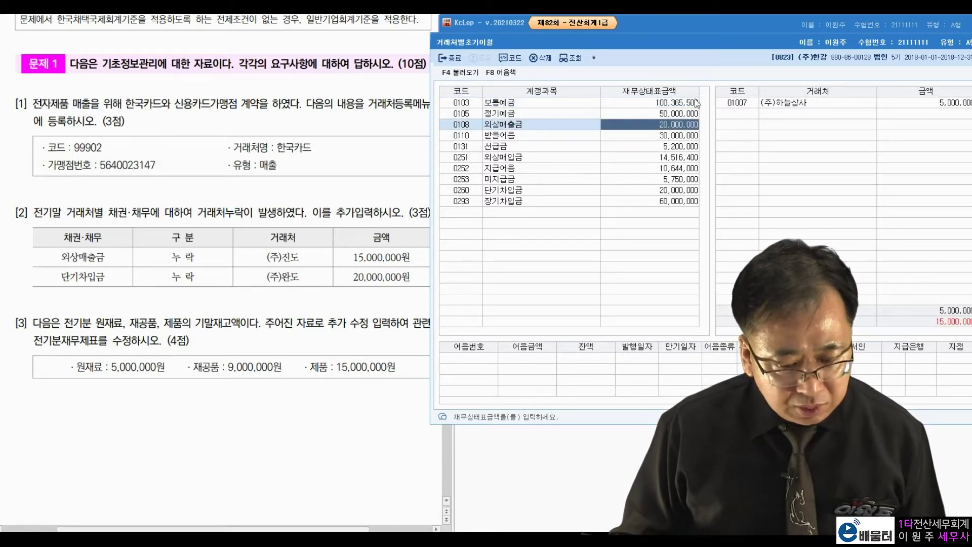
{"action": "left_click", "coordinate": [778, 104]}
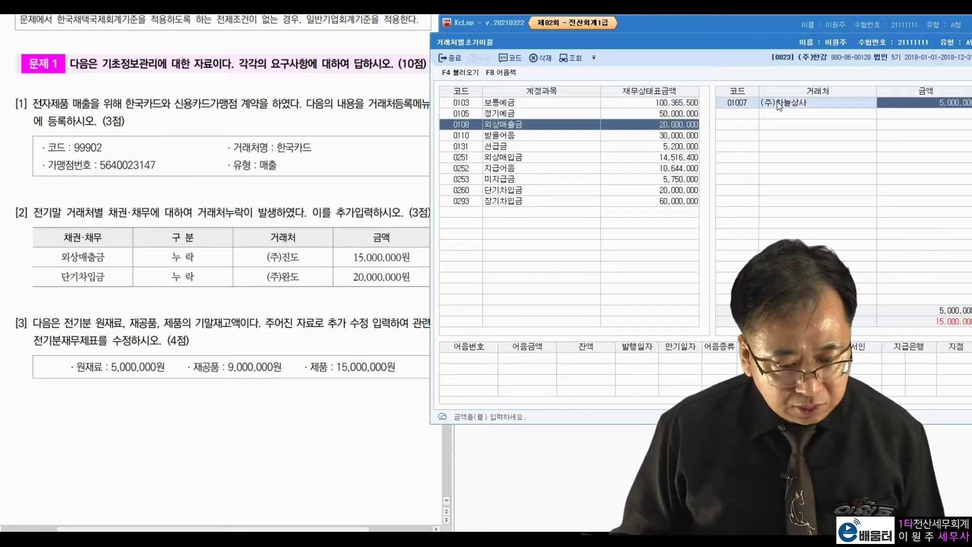
{"action": "left_click", "coordinate": [302, 257]}
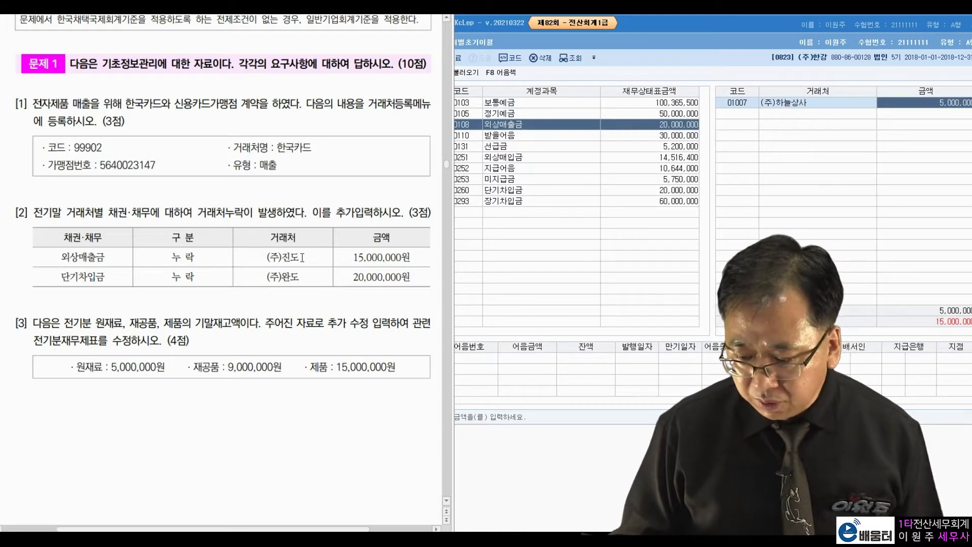
{"action": "left_click", "coordinate": [736, 118]}
{"action": "key", "text": "F2"}
{"action": "type", "text": "진도"}
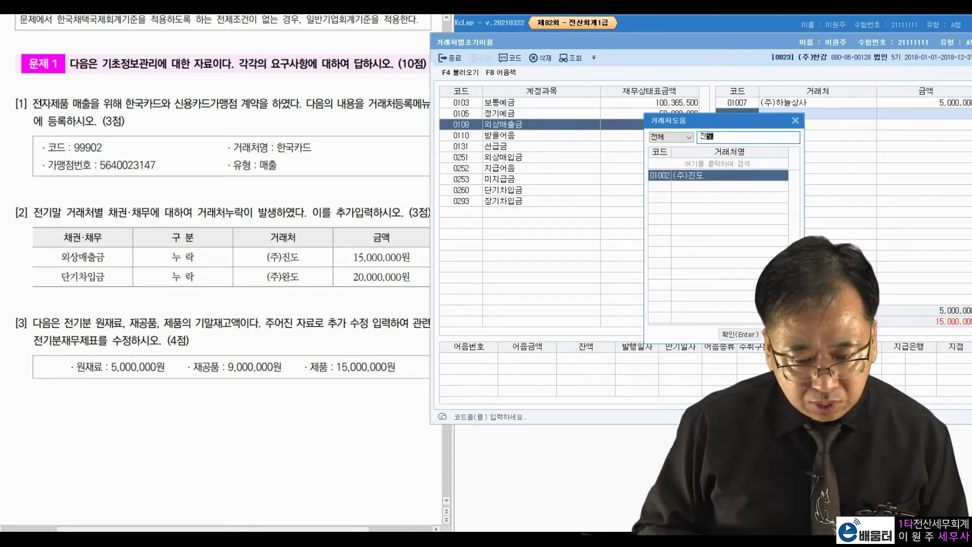
{"action": "key", "text": "Return"}
{"action": "type", "text": "15000000"}
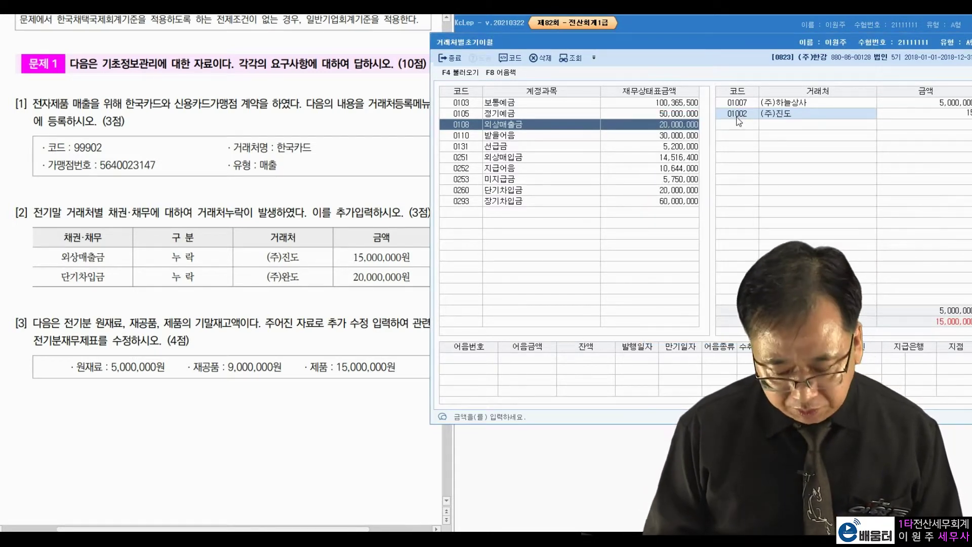
{"action": "key", "text": "Return"}
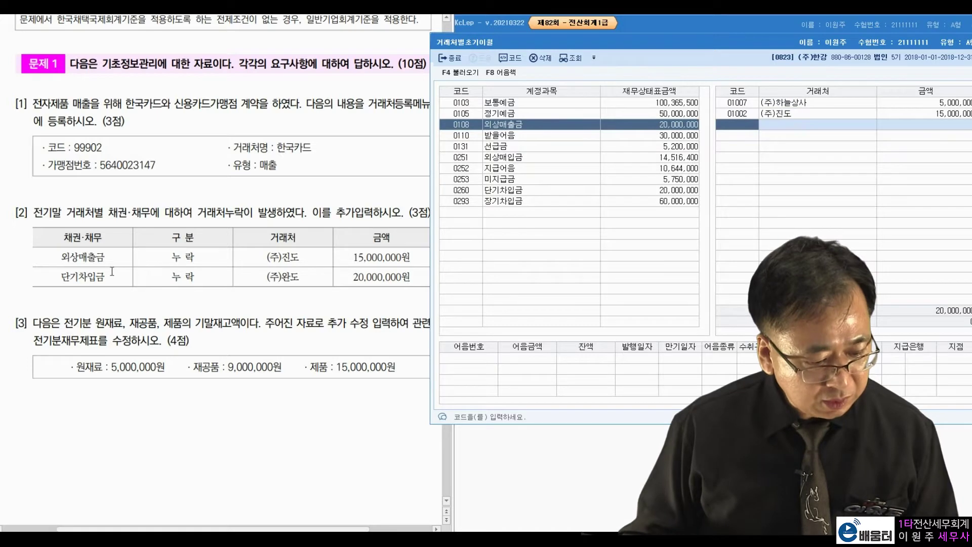
- Add (주)완도 with 20,000,000 under 단기차입금 and close the opening balance screen
{"action": "left_click_drag", "start_coordinate": [95, 278], "coordinate": [75, 277]}
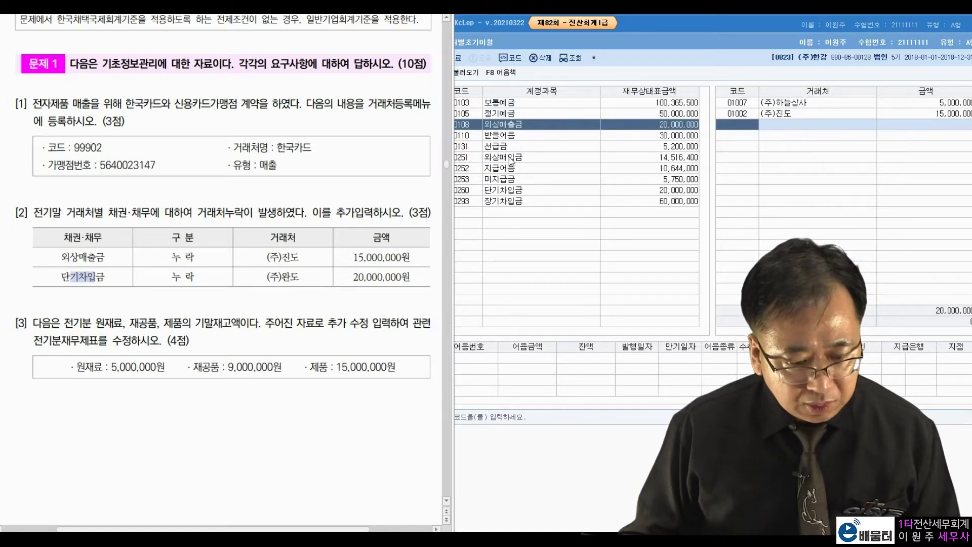
{"action": "left_click", "coordinate": [510, 194]}
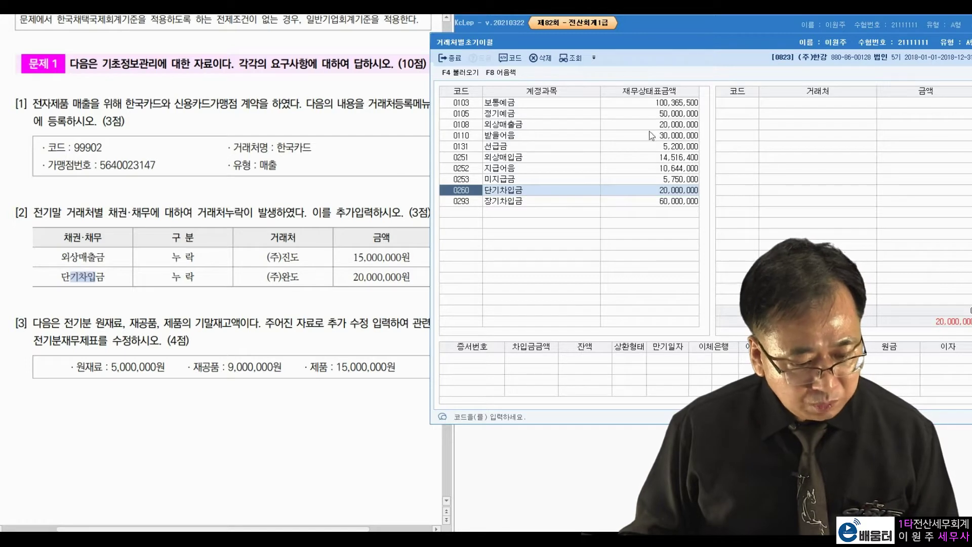
{"action": "left_click", "coordinate": [735, 104]}
{"action": "key", "text": "F2"}
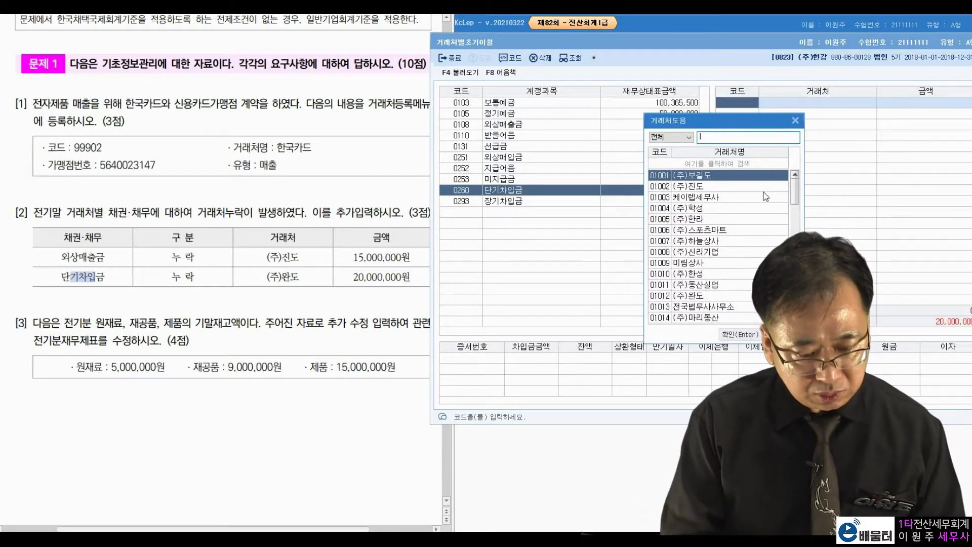
{"action": "type", "text": "완도"}
{"action": "key", "text": "Return"}
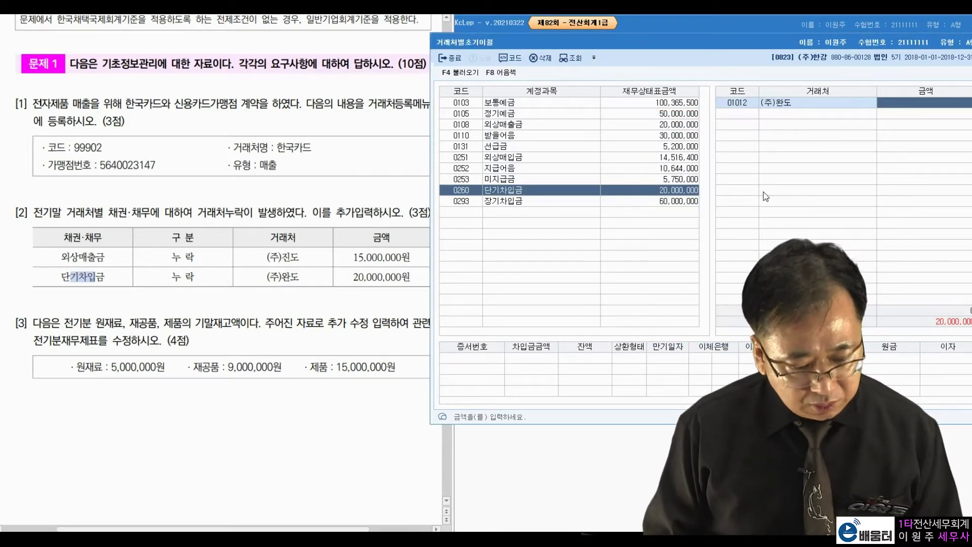
{"action": "type", "text": "20000000"}
{"action": "key", "text": "Return"}
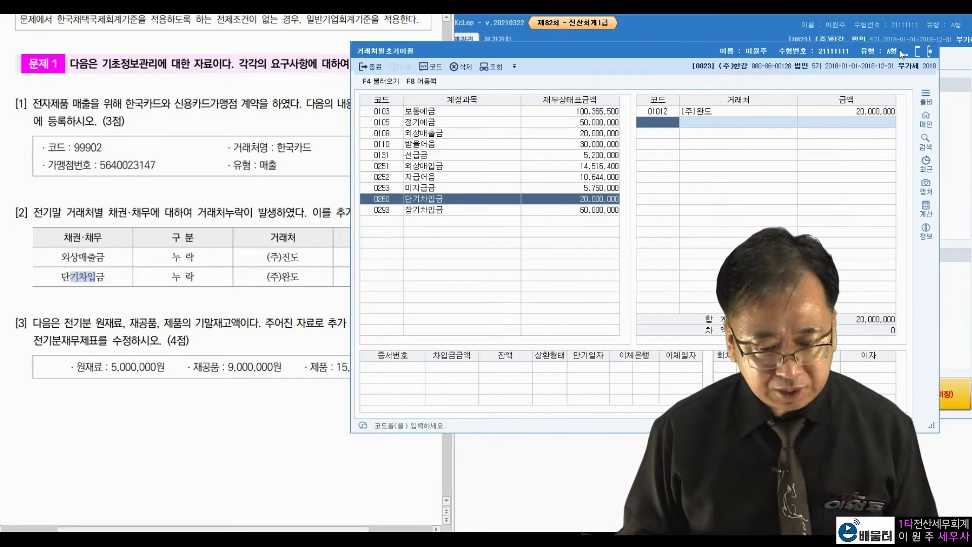
{"action": "key", "text": "Escape"}
{"action": "left_click", "coordinate": [296, 286]}
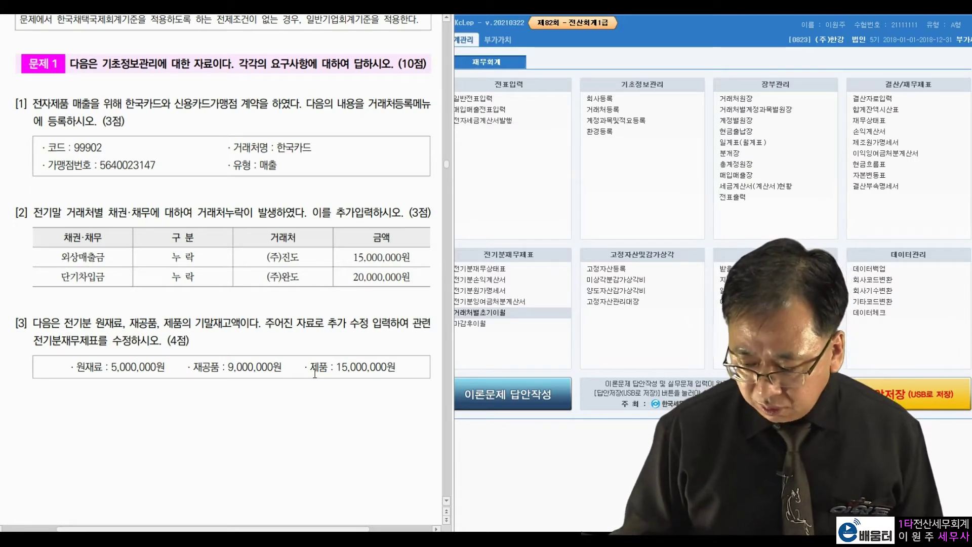
- In 전기분재무상태표, correct 원재료 to 5,000,000
{"action": "left_click", "coordinate": [508, 360]}
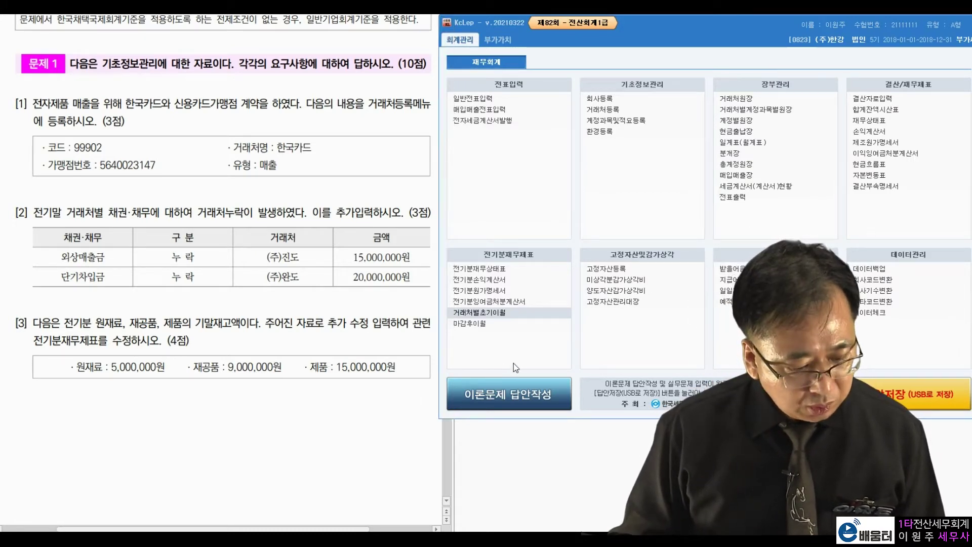
{"action": "left_click", "coordinate": [478, 269]}
{"action": "left_click_drag", "start_coordinate": [531, 51], "coordinate": [633, 29]}
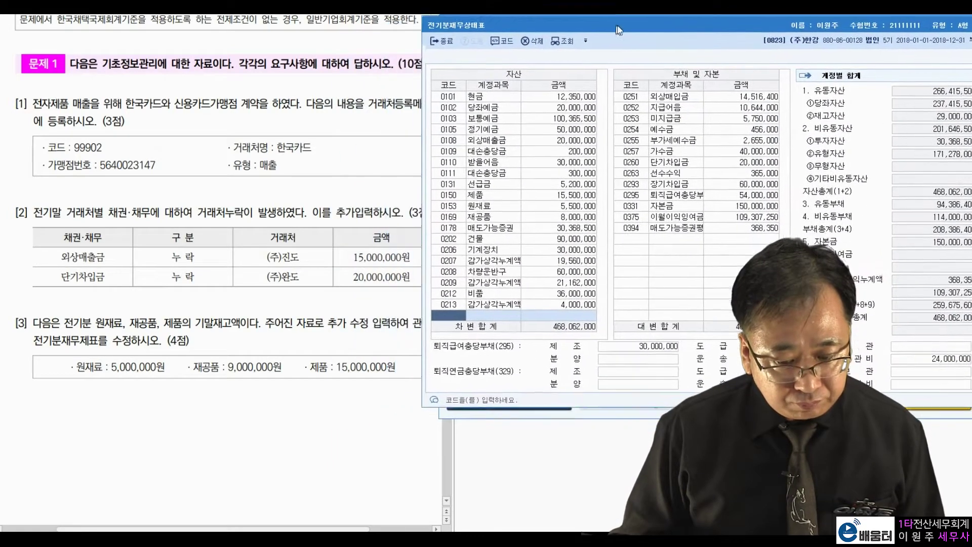
{"action": "left_click", "coordinate": [149, 359]}
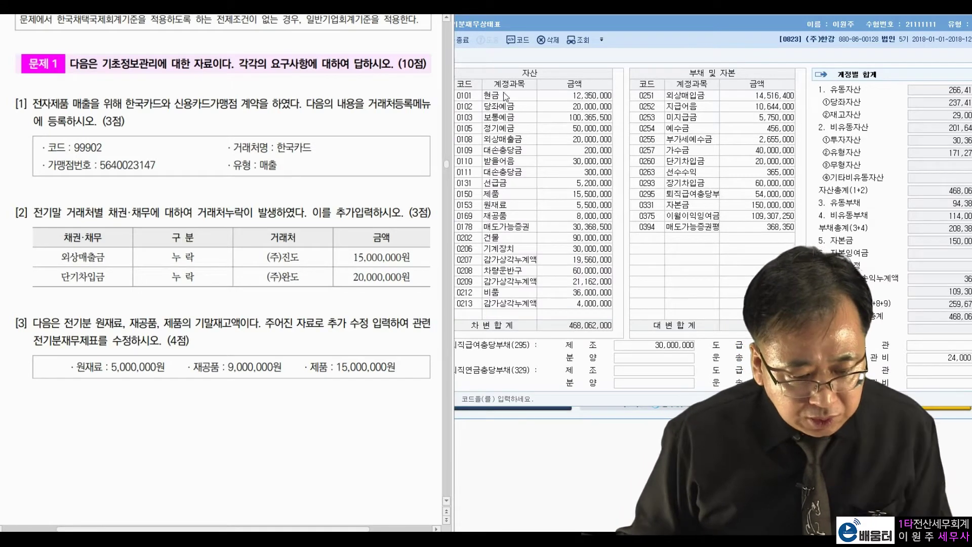
{"action": "left_click", "coordinate": [526, 79]}
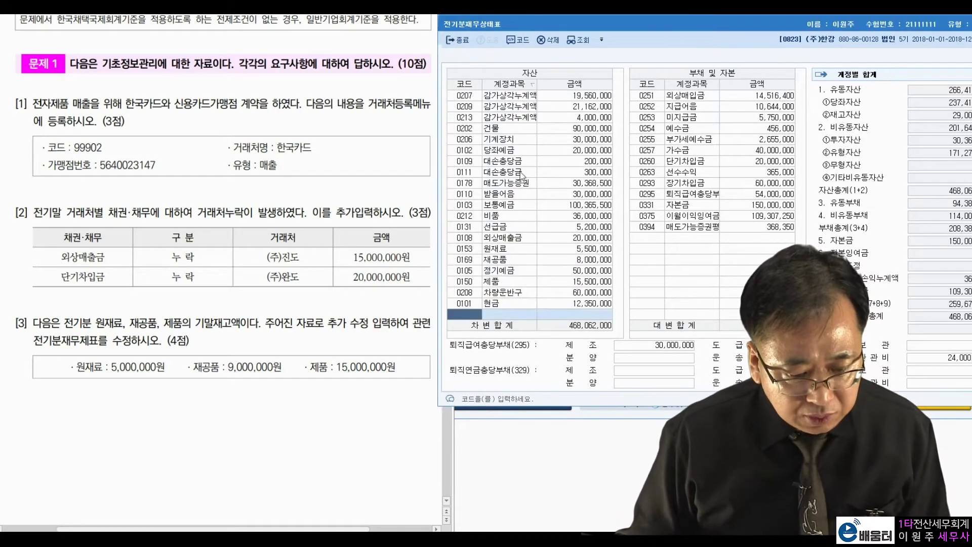
{"action": "left_click", "coordinate": [510, 251]}
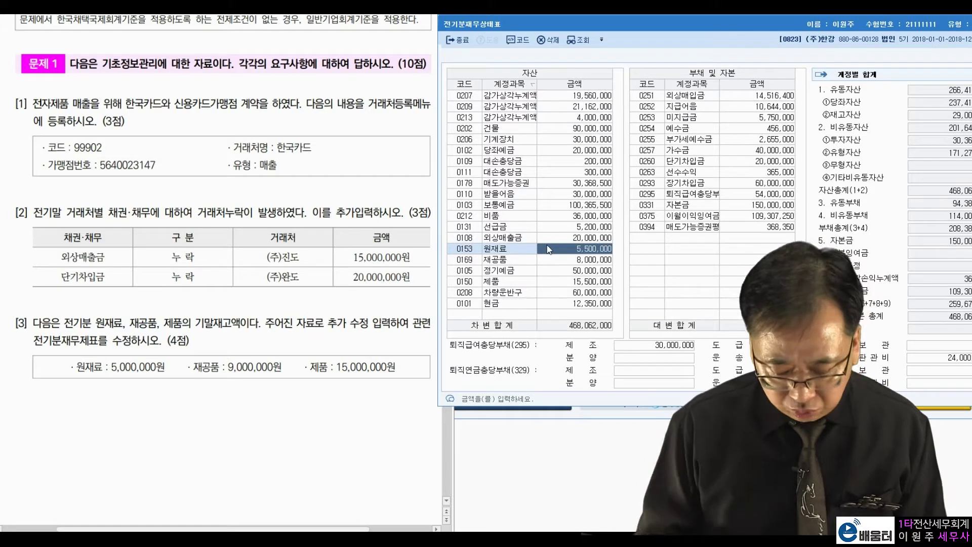
{"action": "type", "text": "5000"}
{"action": "key", "text": "Return"}
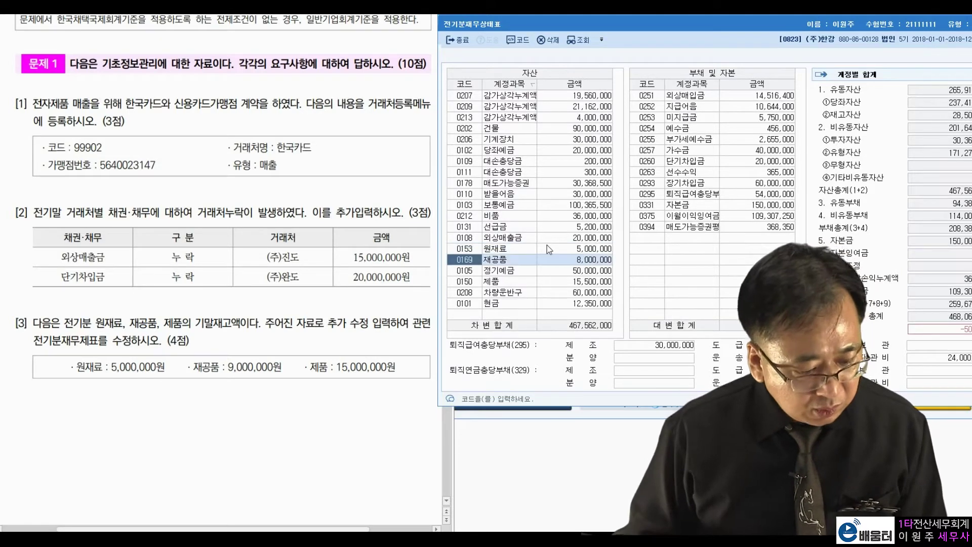
- Correct 재공품 to 9,000,000 in the prior-year balance sheet
{"action": "left_click", "coordinate": [263, 370]}
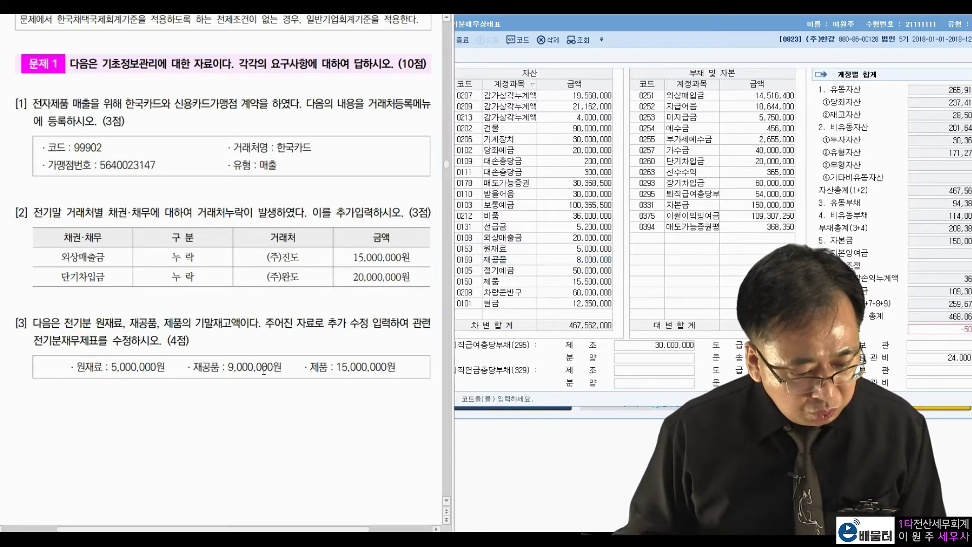
{"action": "left_click", "coordinate": [503, 260]}
{"action": "type", "text": "9"}
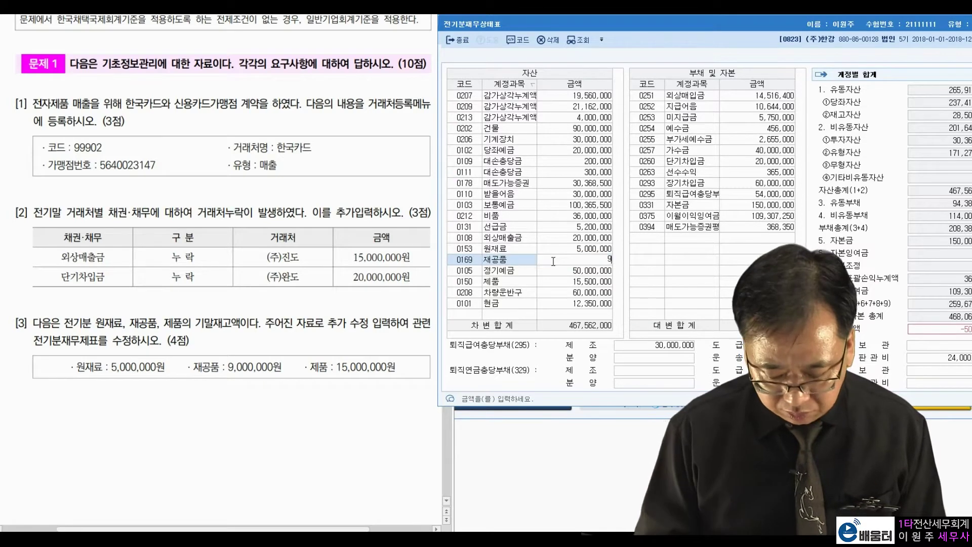
{"action": "key", "text": "Return"}
{"action": "type", "text": "3"}
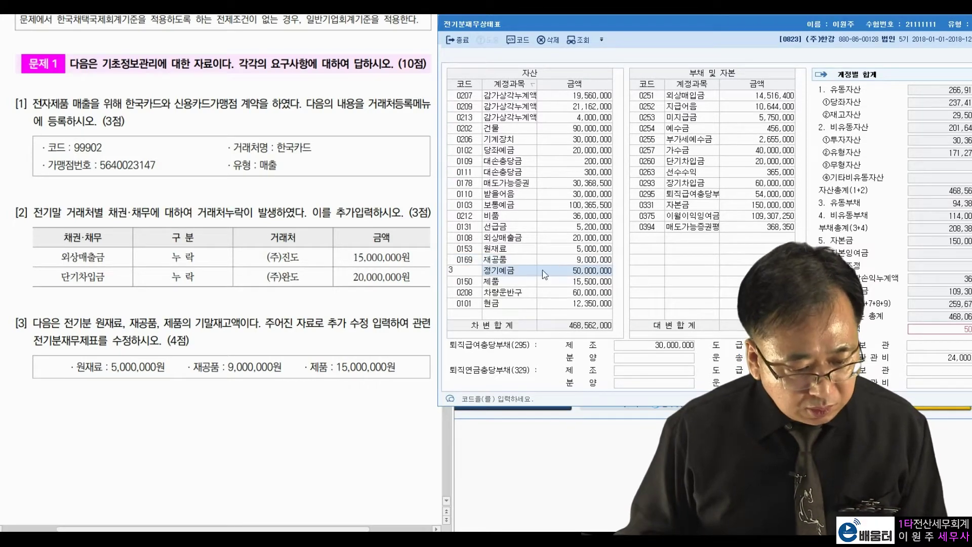
{"action": "key", "text": "Return"}
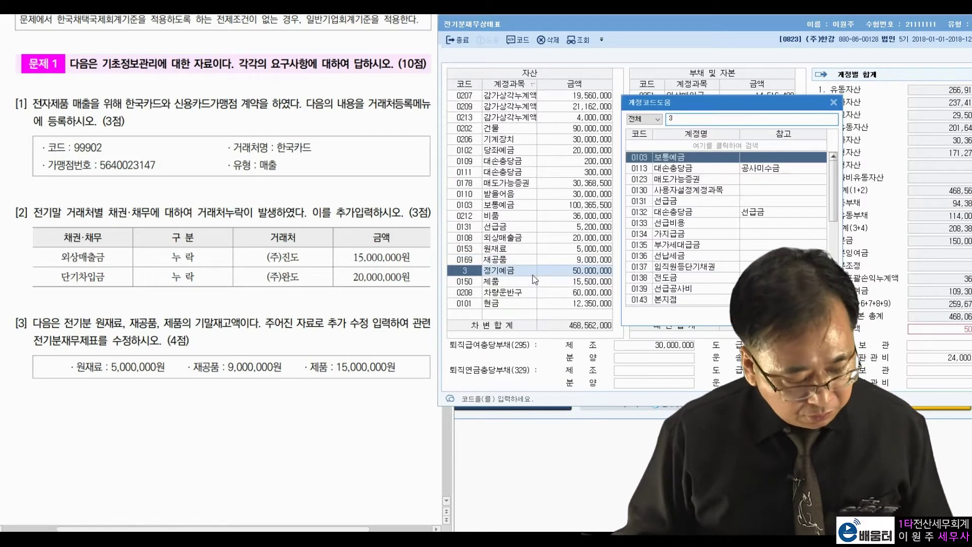
{"action": "key", "text": "Return"}
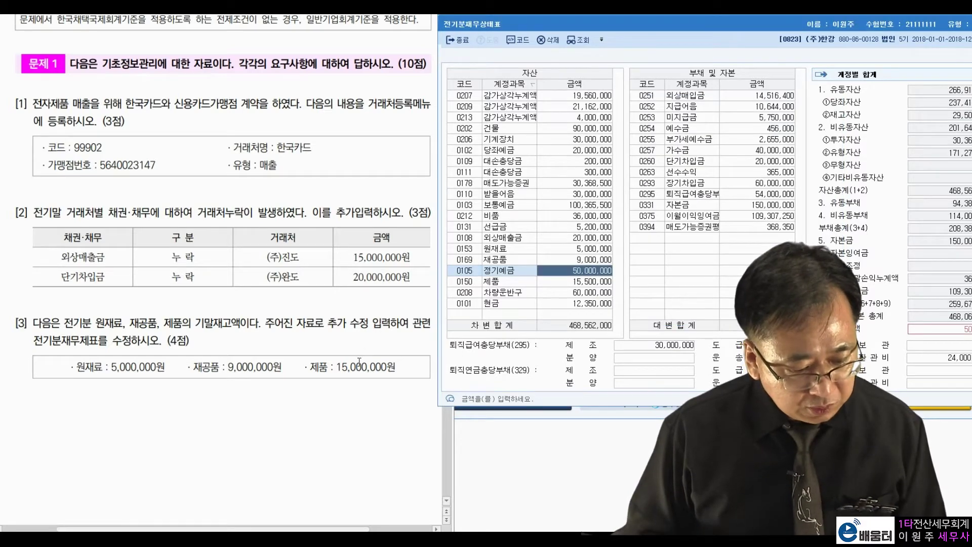
- Correct 제품 from 15,500,000 to 15,000,000 and close the balance sheet
{"action": "left_click", "coordinate": [359, 361]}
{"action": "left_click", "coordinate": [477, 303]}
{"action": "left_click", "coordinate": [572, 285]}
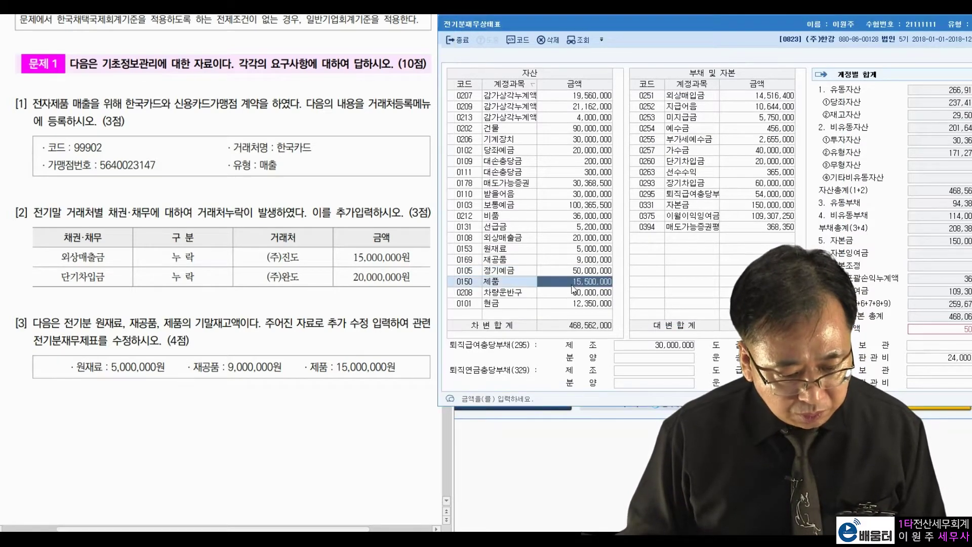
{"action": "type", "text": "15000000"}
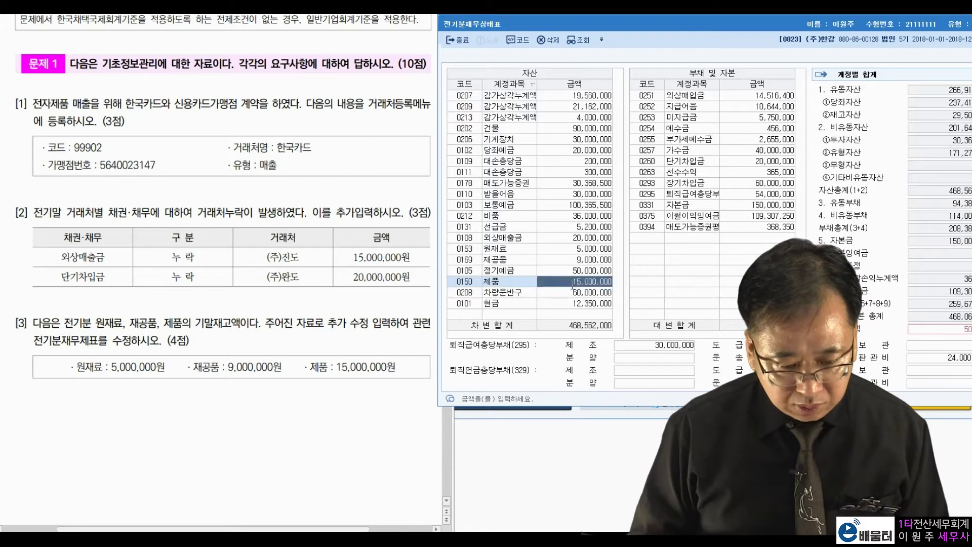
{"action": "key", "text": "Return"}
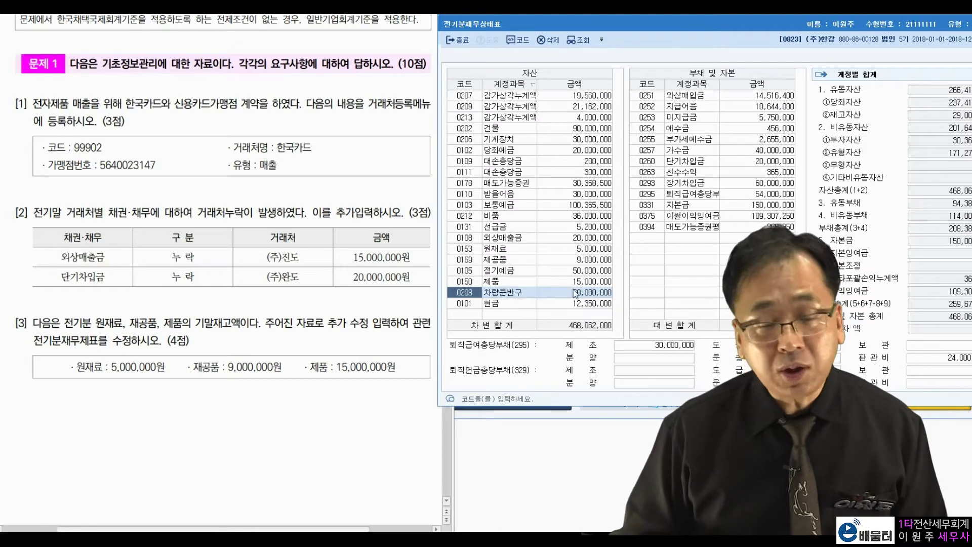
{"action": "left_click_drag", "start_coordinate": [628, 26], "coordinate": [626, 55]}
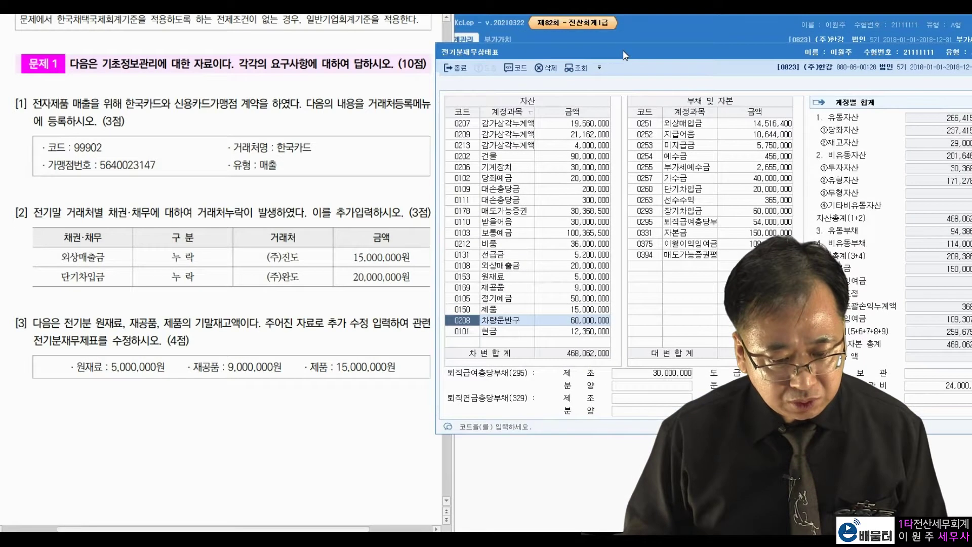
{"action": "key", "text": "Escape"}
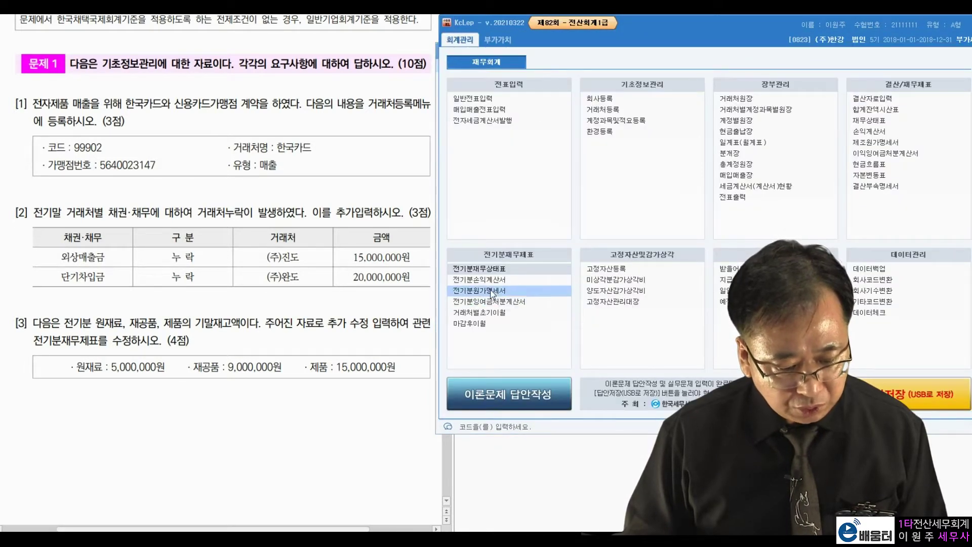
- Open 전기분원가명세서, accept the work-in-process change notice, and review the 원재료비 breakdown
{"action": "left_click", "coordinate": [479, 291]}
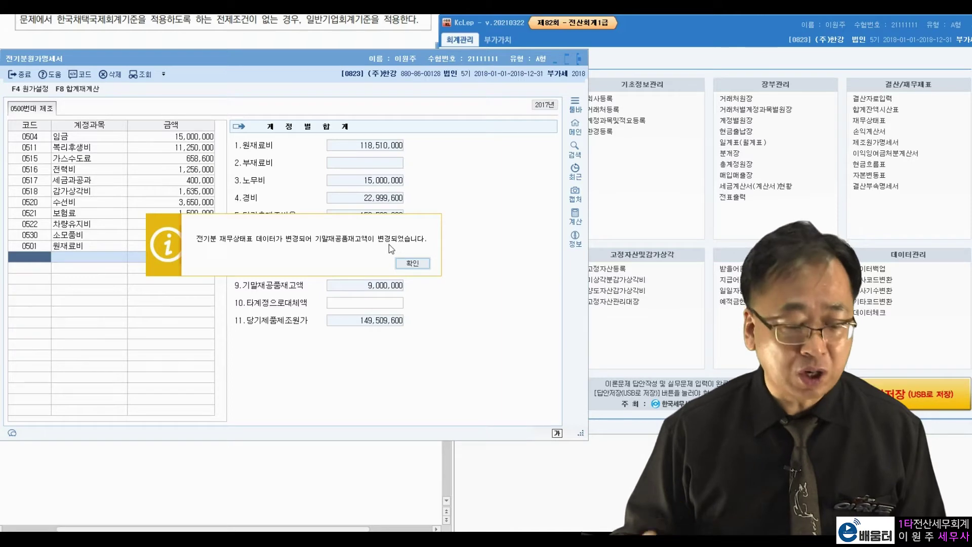
{"action": "key", "text": "Return"}
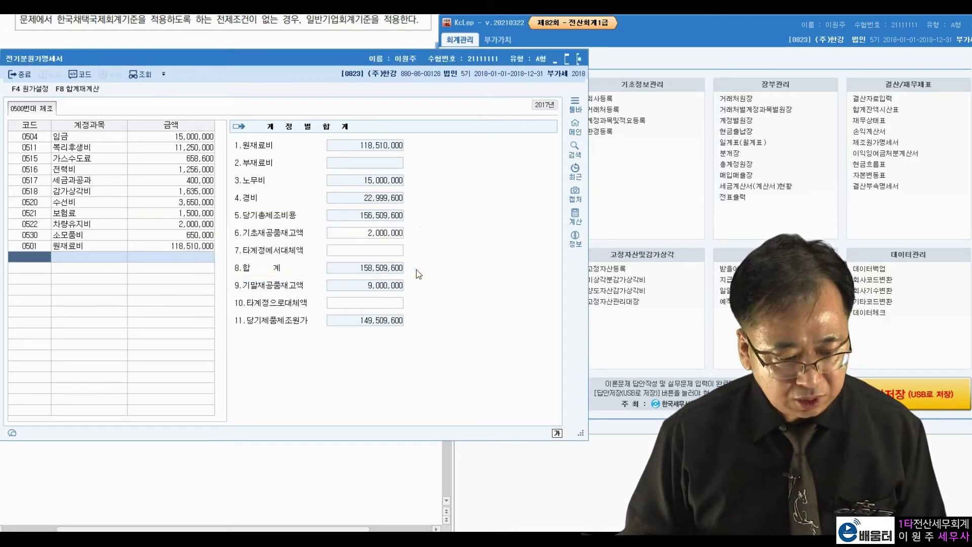
{"action": "left_click_drag", "start_coordinate": [443, 62], "coordinate": [831, 81]}
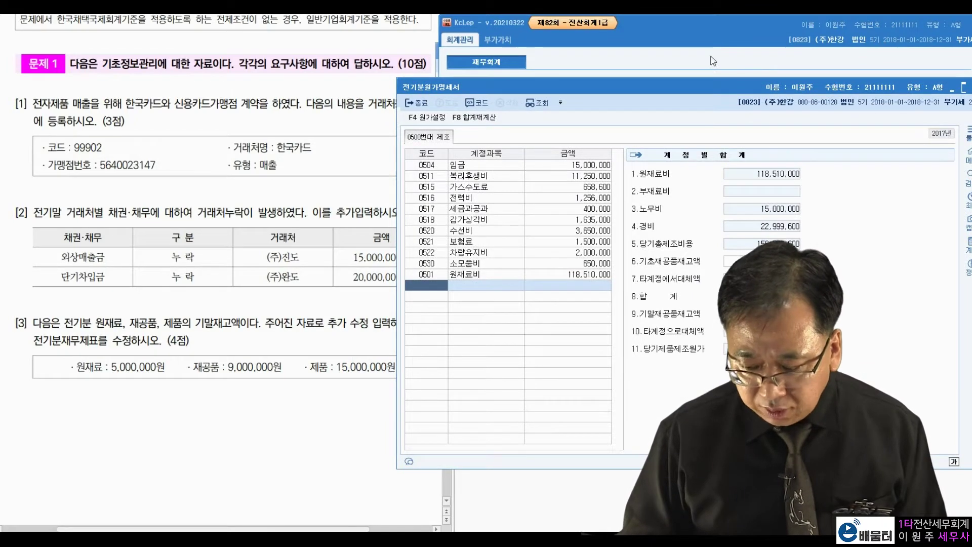
{"action": "left_click_drag", "start_coordinate": [688, 89], "coordinate": [699, 90]}
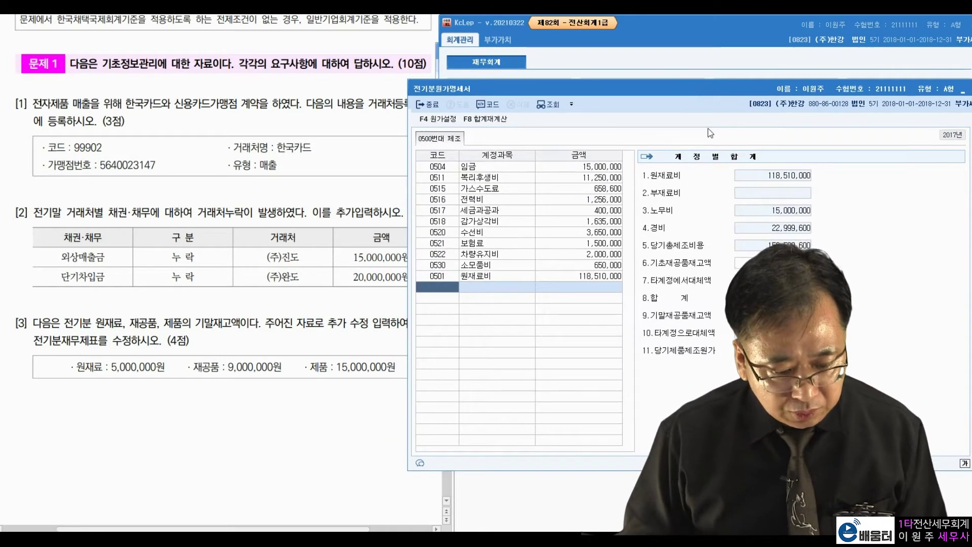
{"action": "left_click", "coordinate": [608, 276]}
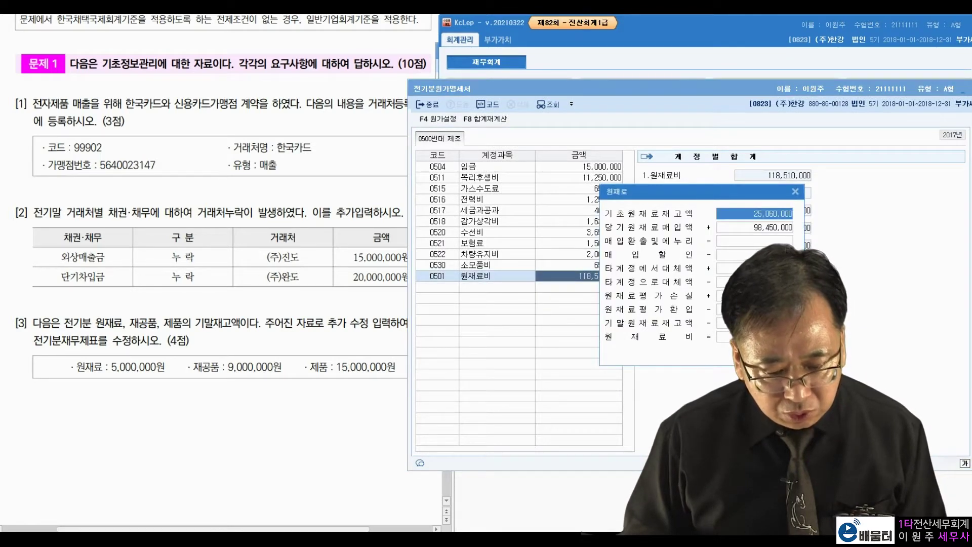
{"action": "left_click", "coordinate": [757, 323]}
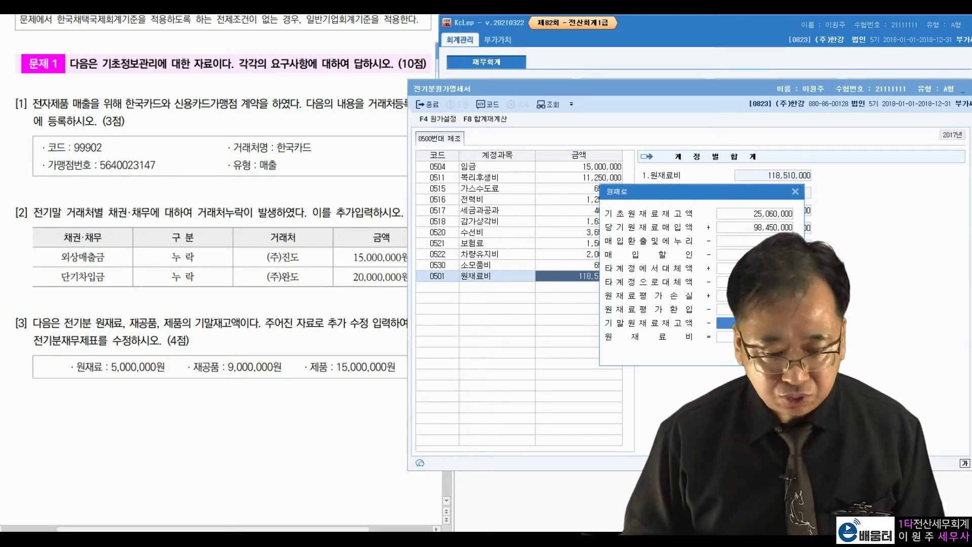
{"action": "left_click", "coordinate": [795, 192]}
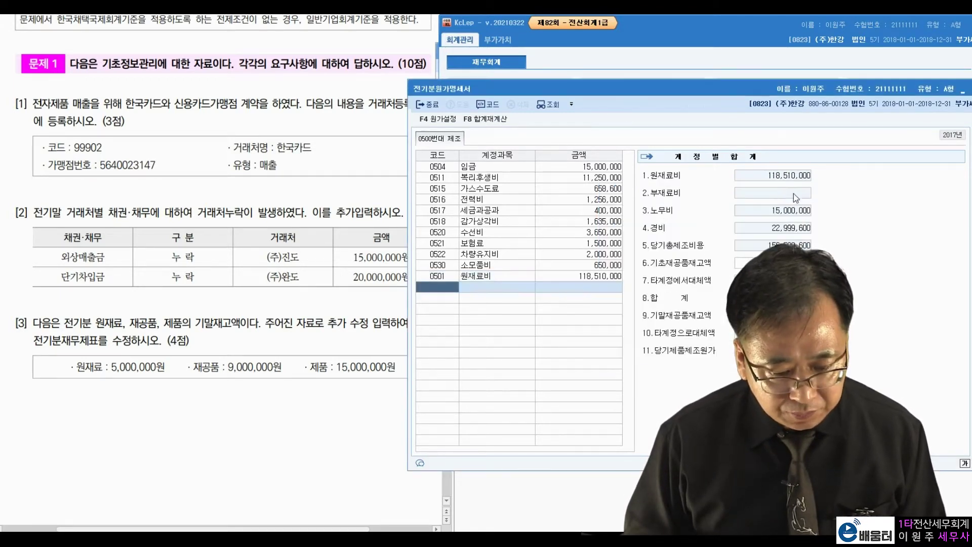
{"action": "left_click", "coordinate": [670, 35]}
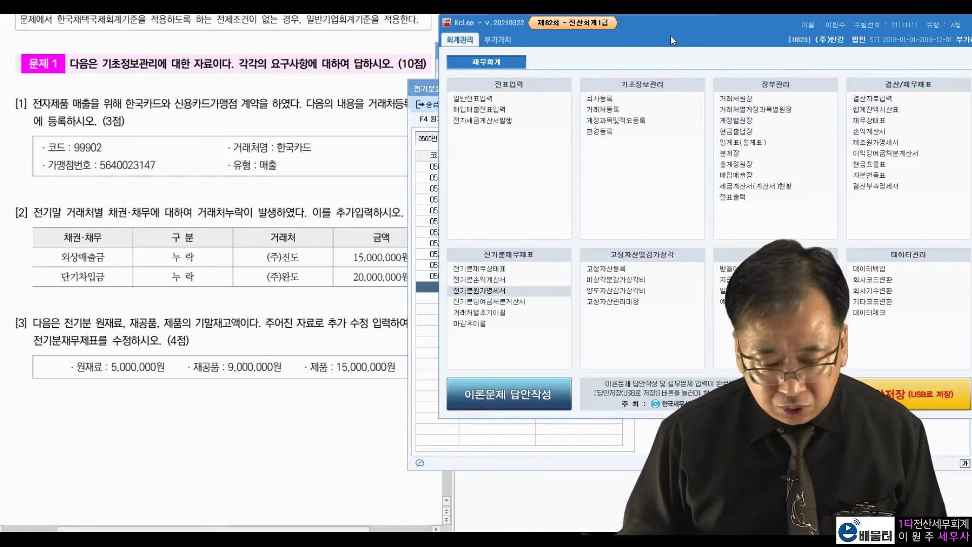
- Open 전기분손익계산서, accept the update notice, check the 매출원가 breakdown, then close it
{"action": "left_click", "coordinate": [497, 280]}
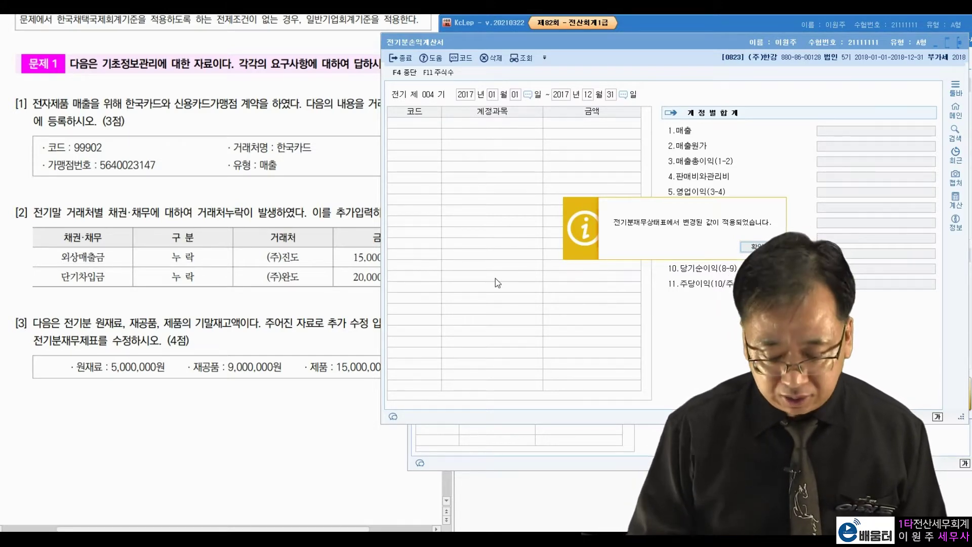
{"action": "key", "text": "Return"}
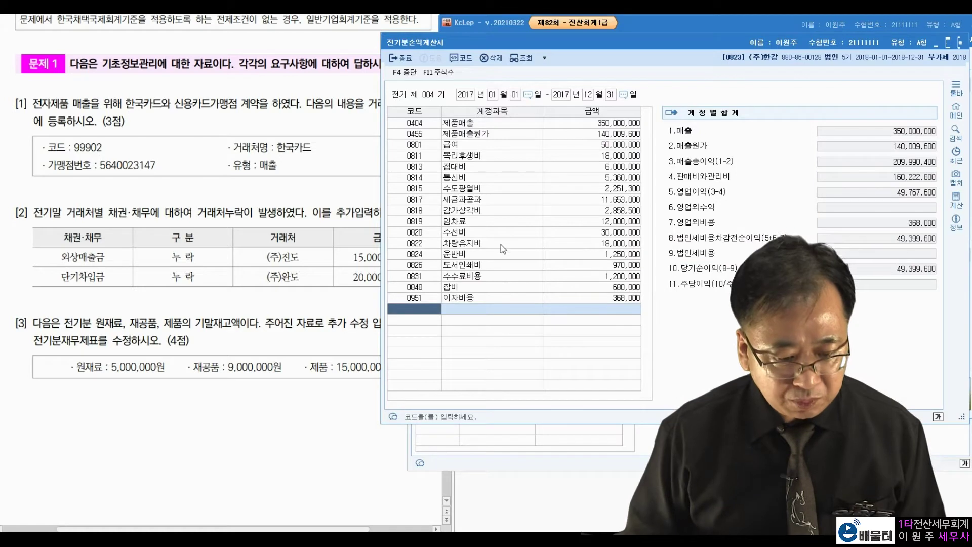
{"action": "left_click", "coordinate": [575, 136]}
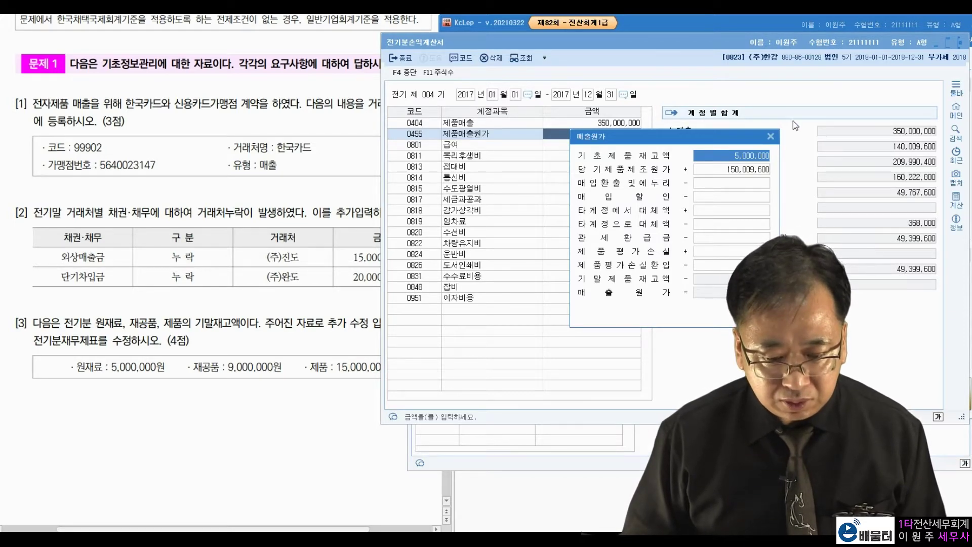
{"action": "left_click", "coordinate": [770, 138]}
{"action": "left_click_drag", "start_coordinate": [792, 45], "coordinate": [739, 54]}
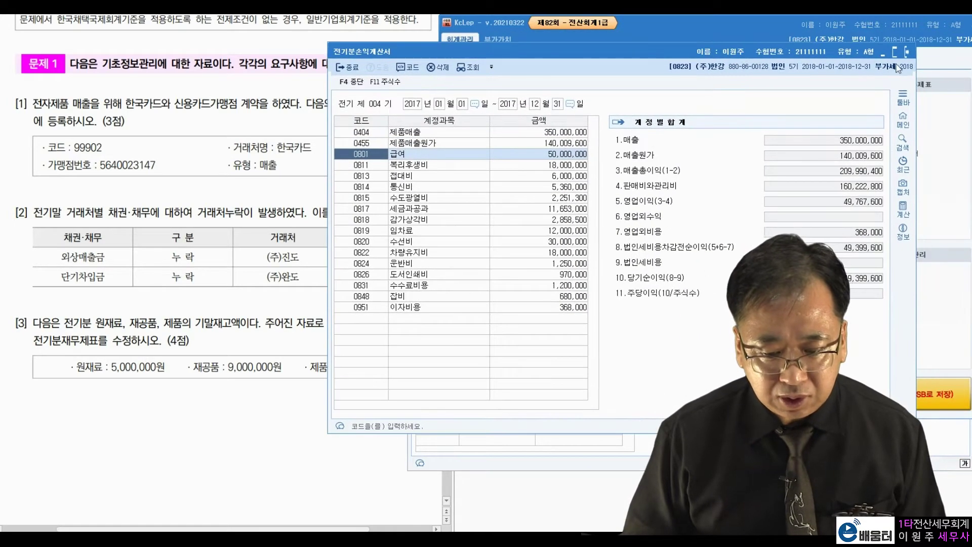
{"action": "left_click", "coordinate": [910, 54]}
- Close the prior-year cost statement and balance sheet windows
{"action": "left_click", "coordinate": [426, 88]}
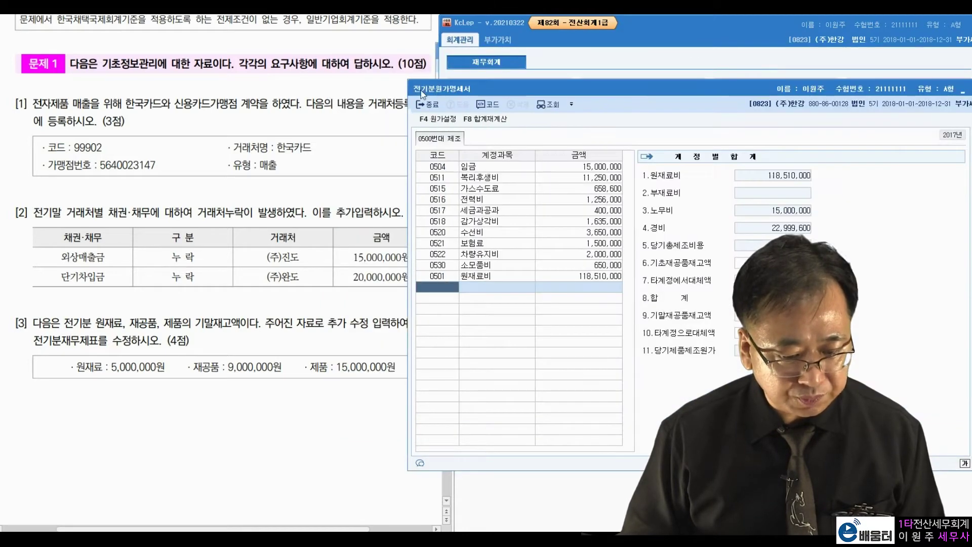
{"action": "left_click_drag", "start_coordinate": [962, 89], "coordinate": [928, 90]}
{"action": "left_click", "coordinate": [956, 89]}
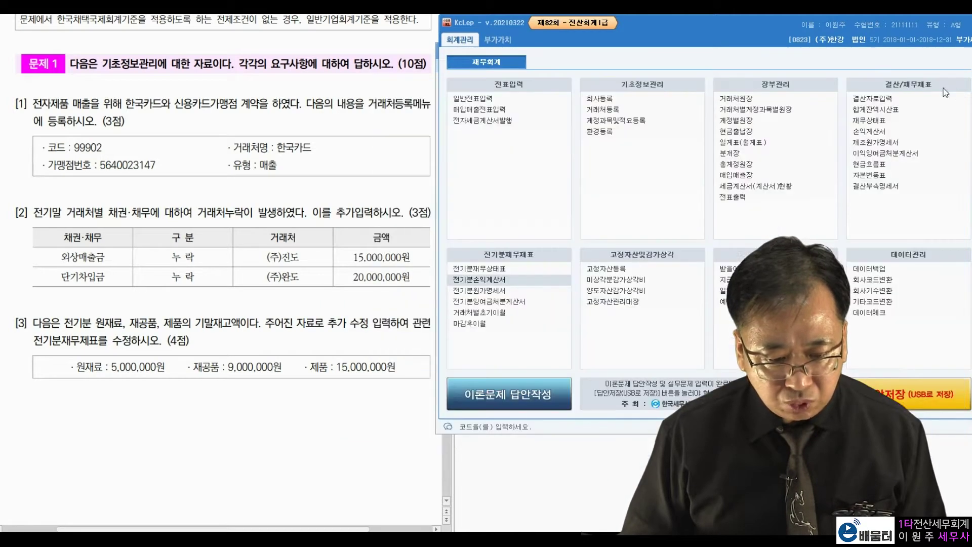
{"action": "left_click_drag", "start_coordinate": [579, 26], "coordinate": [597, 26]}
{"action": "left_click", "coordinate": [446, 55]}
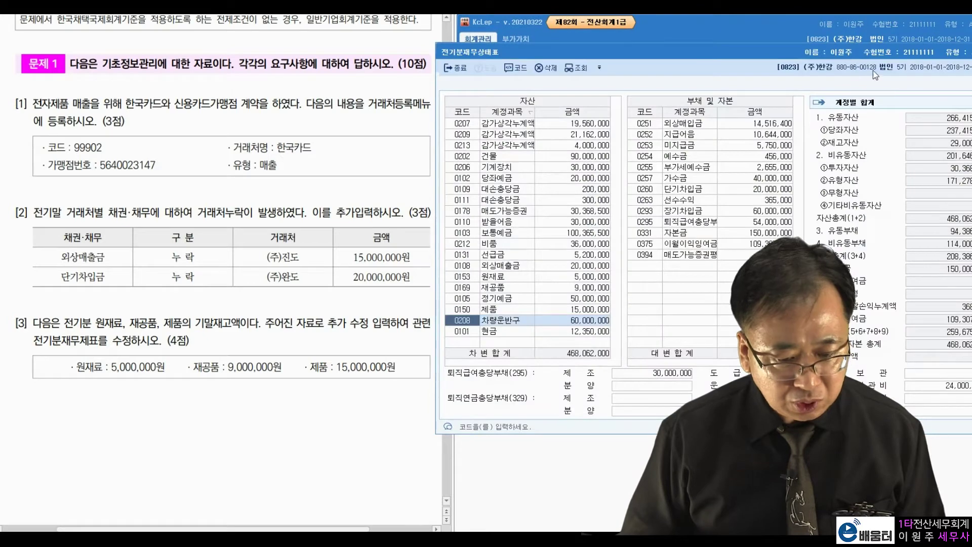
{"action": "left_click_drag", "start_coordinate": [869, 62], "coordinate": [813, 59]}
{"action": "left_click", "coordinate": [963, 58]}
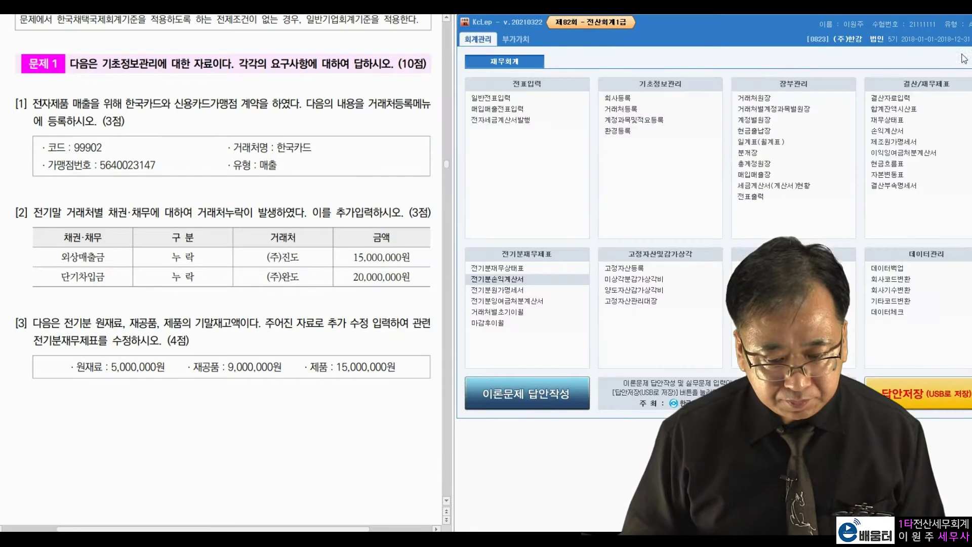
{"action": "scroll", "coordinate": [276, 329], "scroll_direction": "down", "scroll_amount": 15}
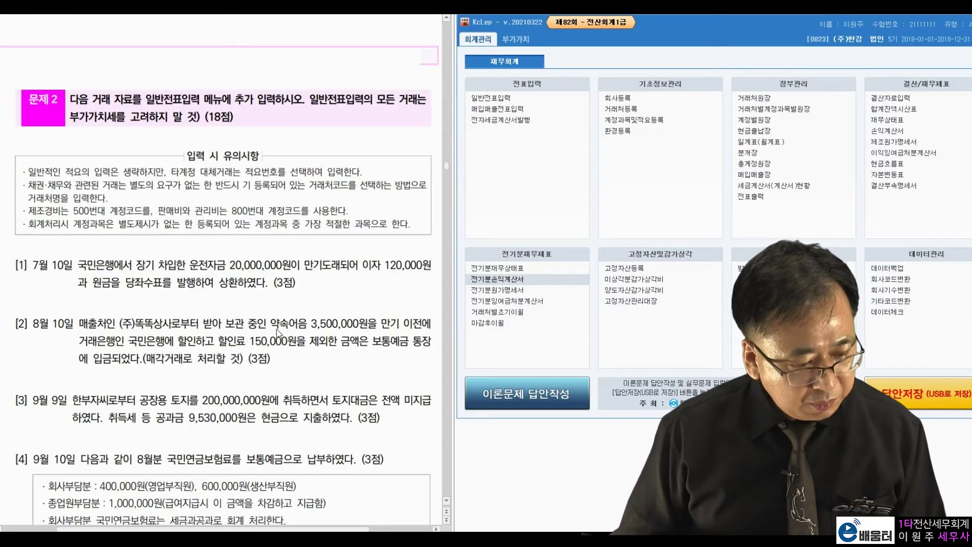
- Open 일반전표입력 and set the voucher date to July 10
{"action": "mouse_move", "coordinate": [685, 33]}
{"action": "left_mouse_down"}
{"action": "mouse_move", "coordinate": [657, 35]}
{"action": "mouse_move", "coordinate": [668, 36]}
{"action": "left_mouse_up"}
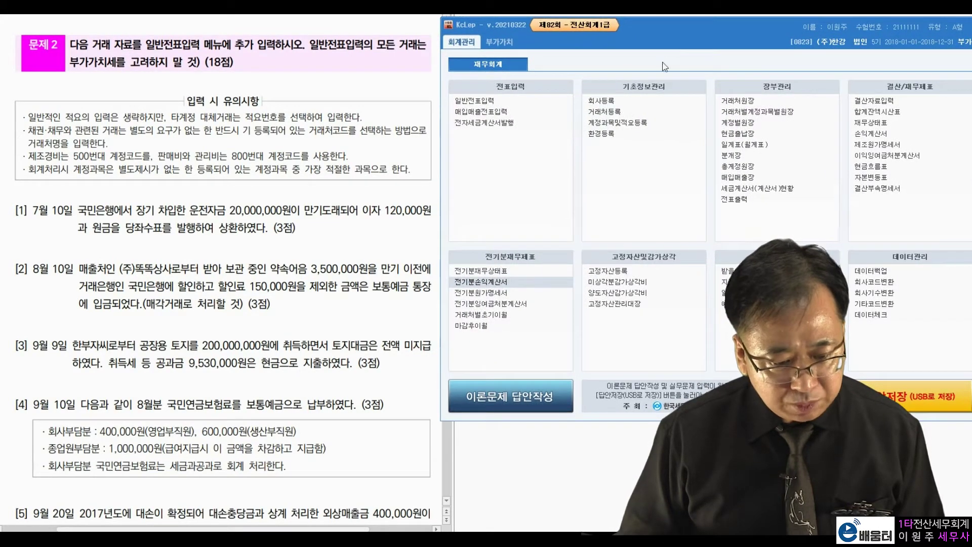
{"action": "left_click", "coordinate": [495, 98]}
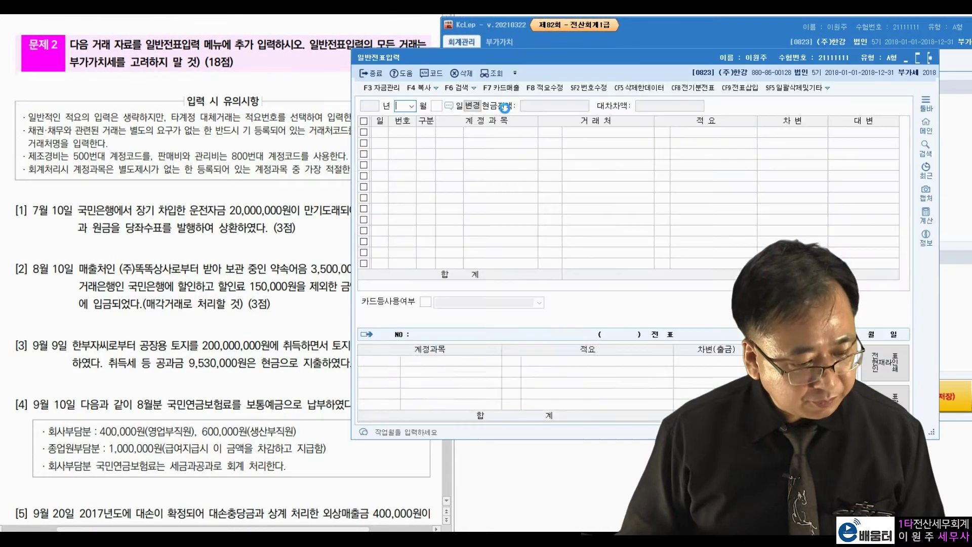
{"action": "left_click_drag", "start_coordinate": [464, 54], "coordinate": [537, 26]}
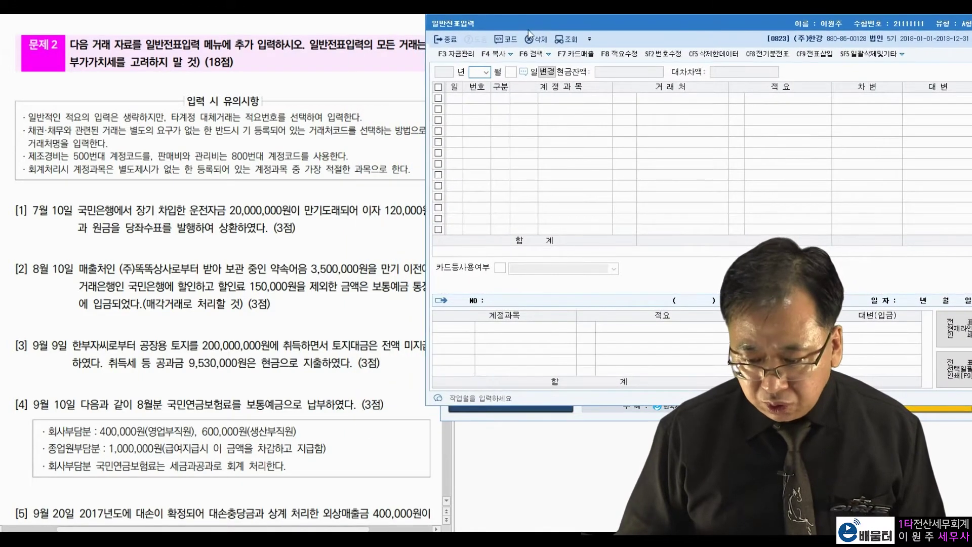
{"action": "type", "text": "07"}
{"action": "key", "text": "Return"}
{"action": "type", "text": "10"}
{"action": "key", "text": "Return"}
- Read item [1]: 20,000,000 loan repaid by check with 120,000 interest
{"action": "left_click", "coordinate": [187, 204]}
{"action": "left_click_drag", "start_coordinate": [39, 211], "coordinate": [52, 213]}
{"action": "left_click", "coordinate": [109, 209]}
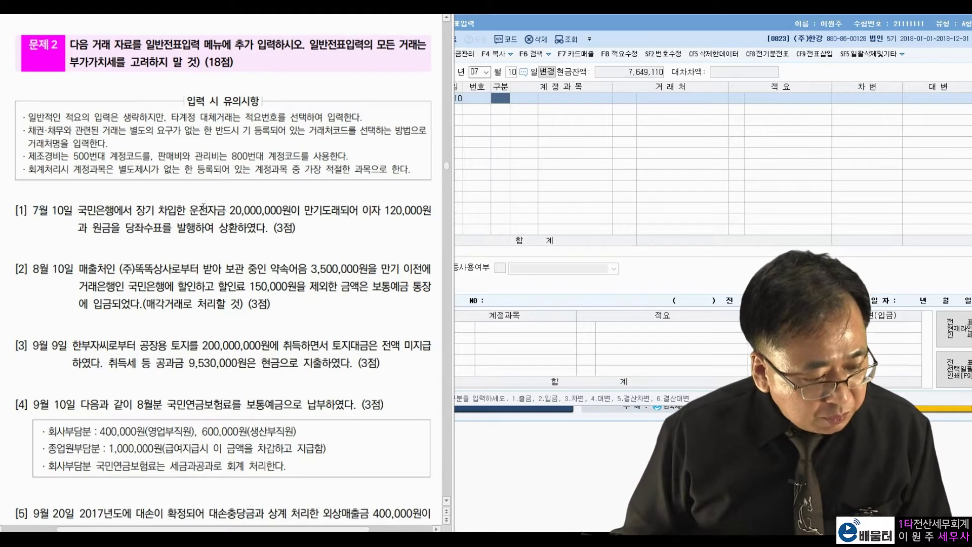
{"action": "left_click_drag", "start_coordinate": [235, 209], "coordinate": [344, 209]}
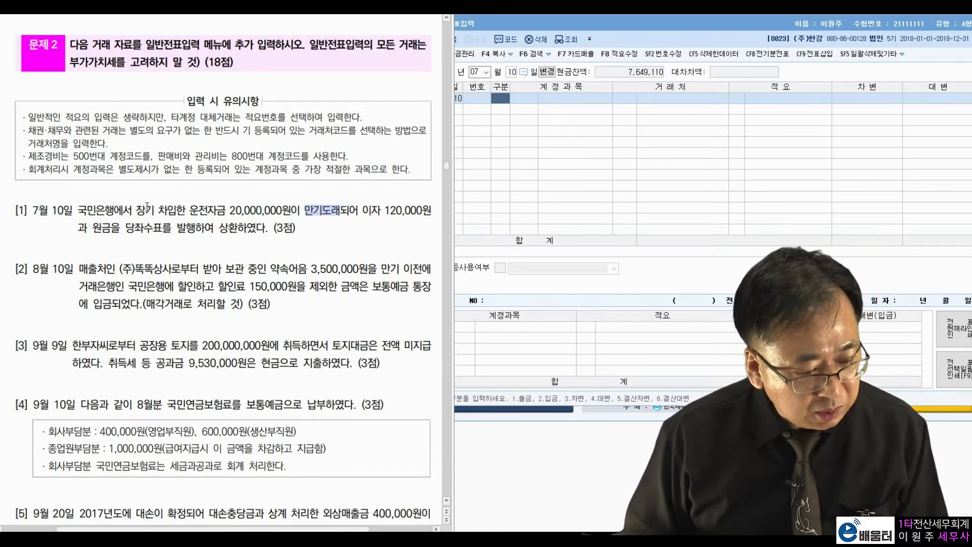
{"action": "left_click_drag", "start_coordinate": [371, 210], "coordinate": [410, 209]}
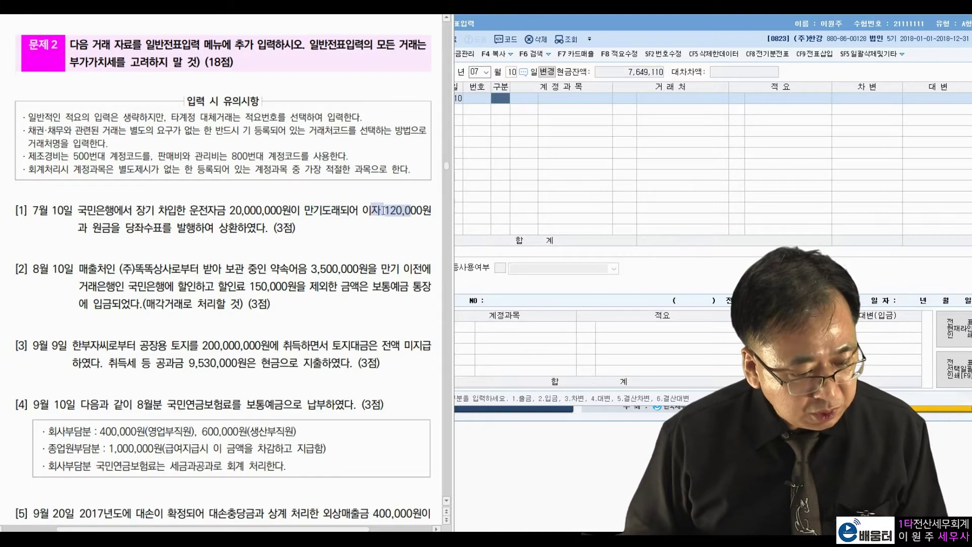
{"action": "left_click", "coordinate": [91, 228]}
{"action": "left_click_drag", "start_coordinate": [144, 227], "coordinate": [239, 222]}
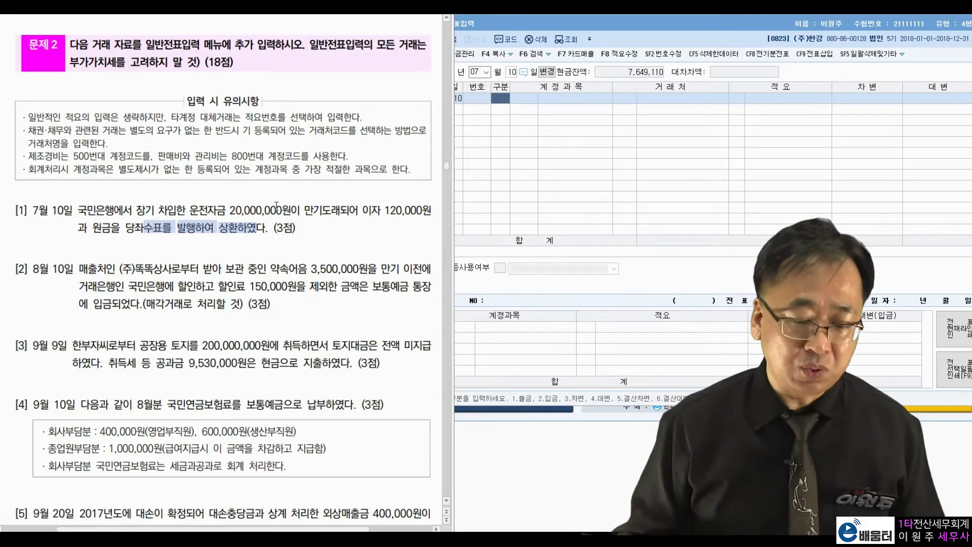
{"action": "left_click", "coordinate": [507, 100]}
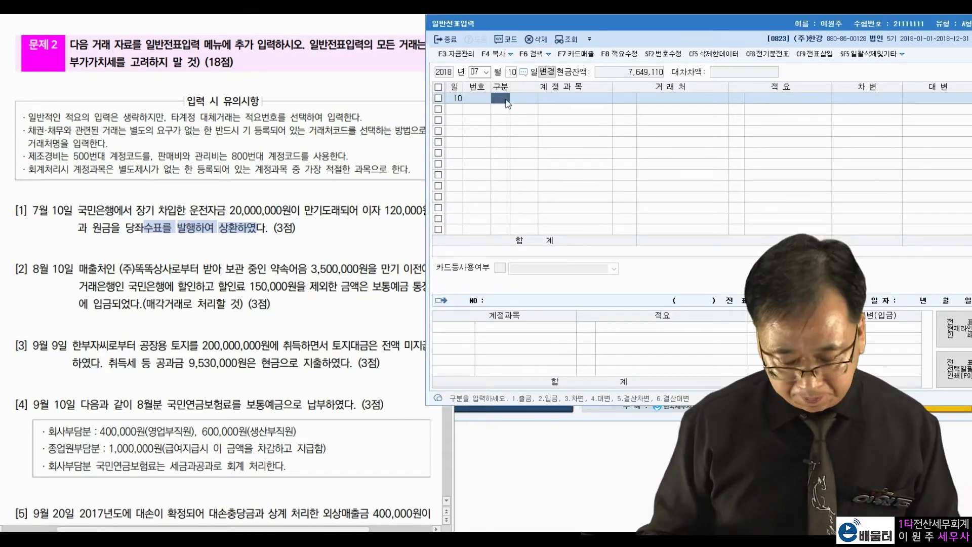
- Debit 0293 장기차입금 20,000,000 with partner 국민은행
{"action": "type", "text": "3 장기차"}
{"action": "key", "text": "Return"}
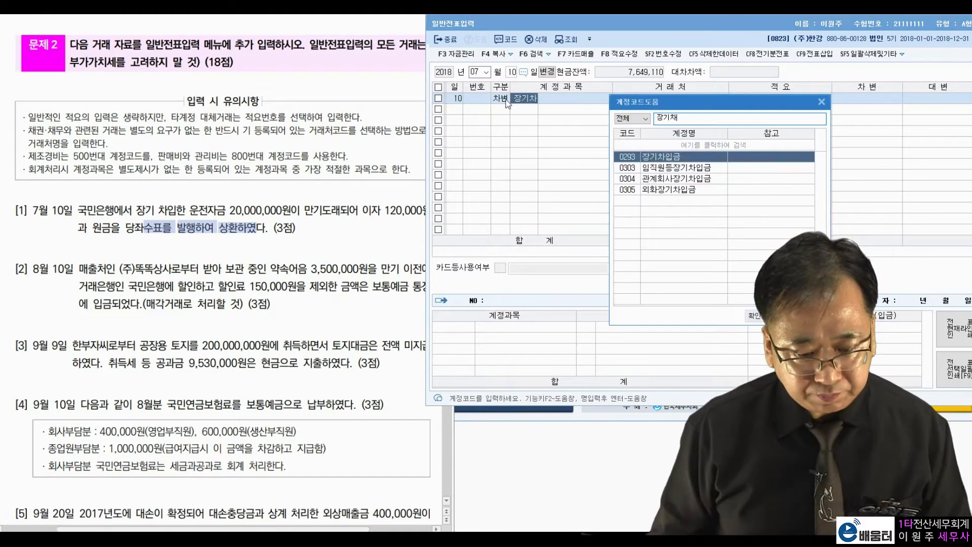
{"action": "key", "text": "Return"}
{"action": "type", "text": "국민은"}
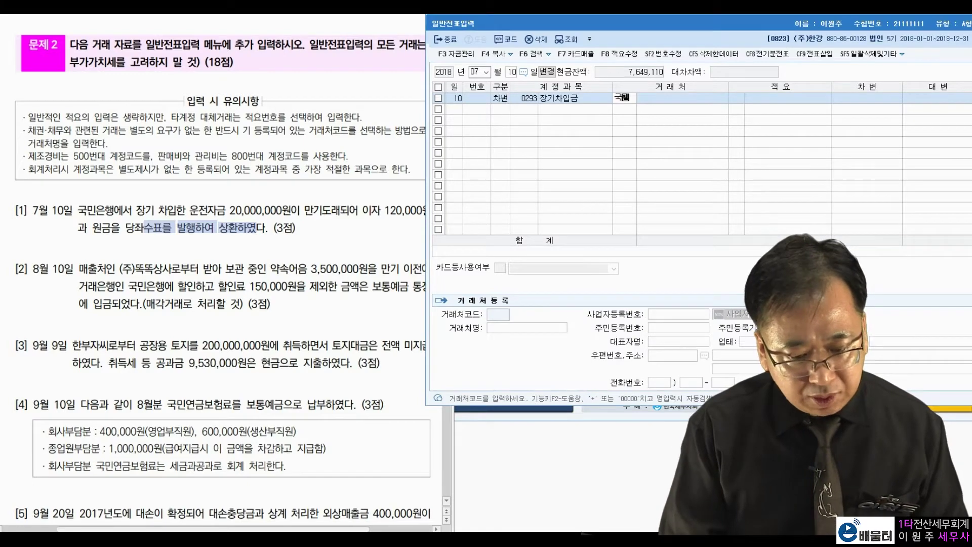
{"action": "key", "text": "Return"}
{"action": "key", "text": "Return"}
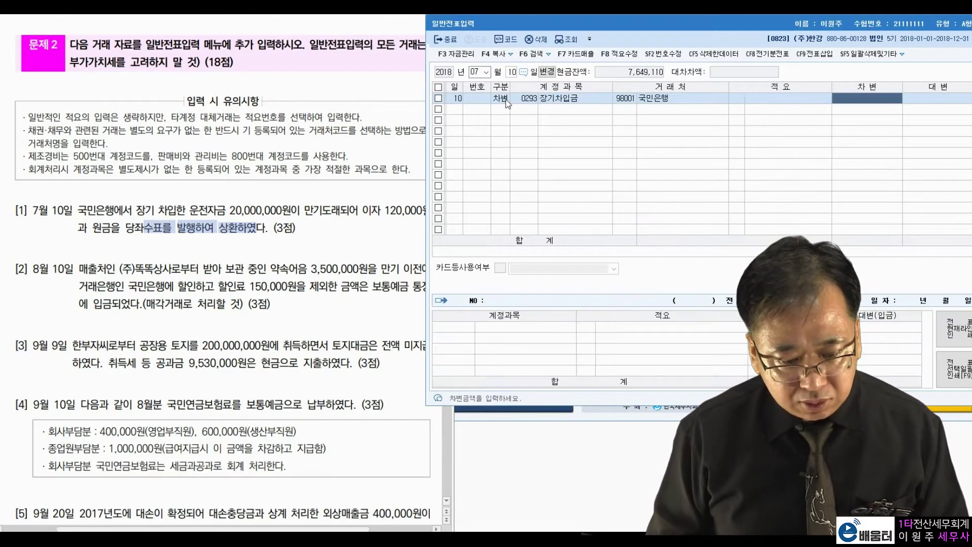
{"action": "type", "text": "20000000"}
{"action": "key", "text": "Return"}
{"action": "key", "text": "Return"}
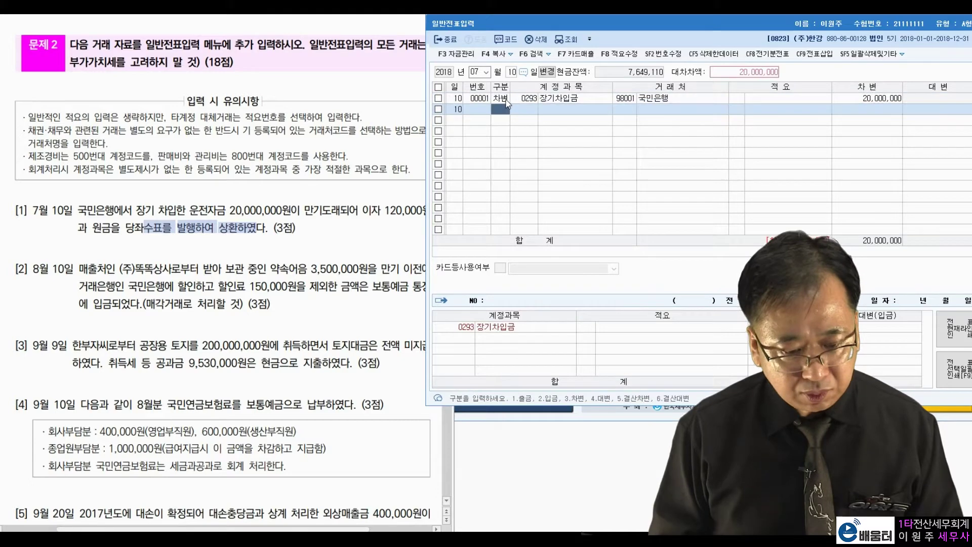
{"action": "type", "text": "이자비용"}
- Debit 이자비용 120,000 and credit 0102 당좌예금 20,120,000
{"action": "key", "text": "Return"}
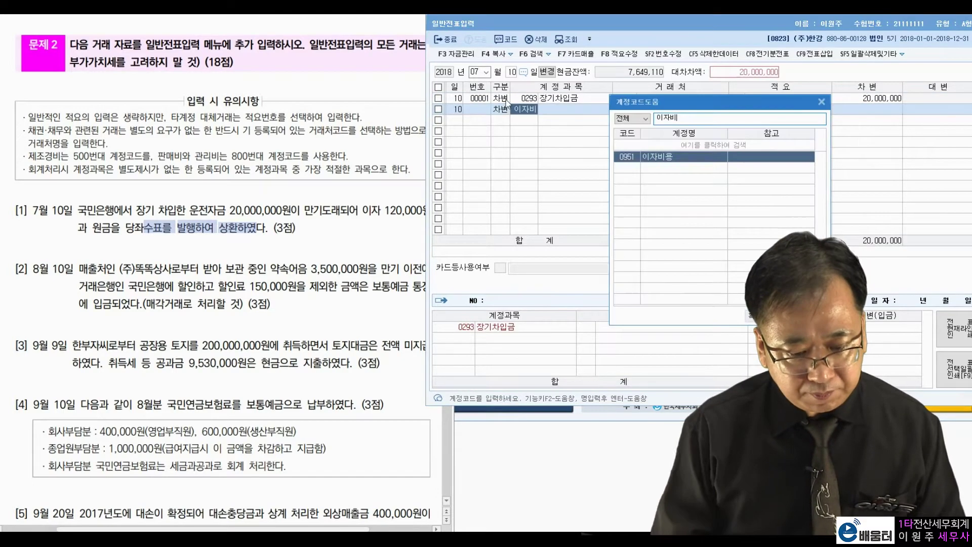
{"action": "key", "text": "Return"}
{"action": "key", "text": "Return"}
{"action": "key", "text": "Return"}
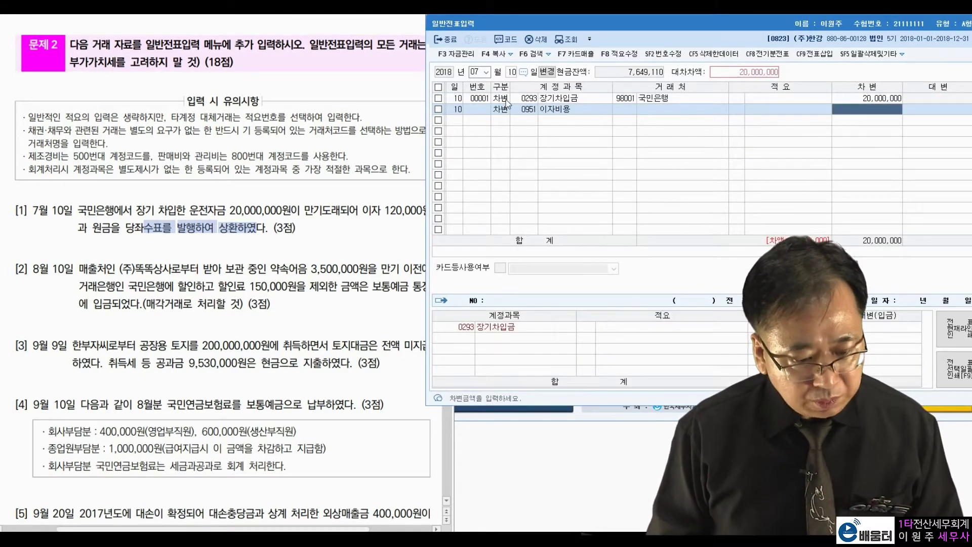
{"action": "type", "text": "1200000"}
{"action": "key", "text": "Return"}
{"action": "type", "text": "4"}
{"action": "key", "text": "Return"}
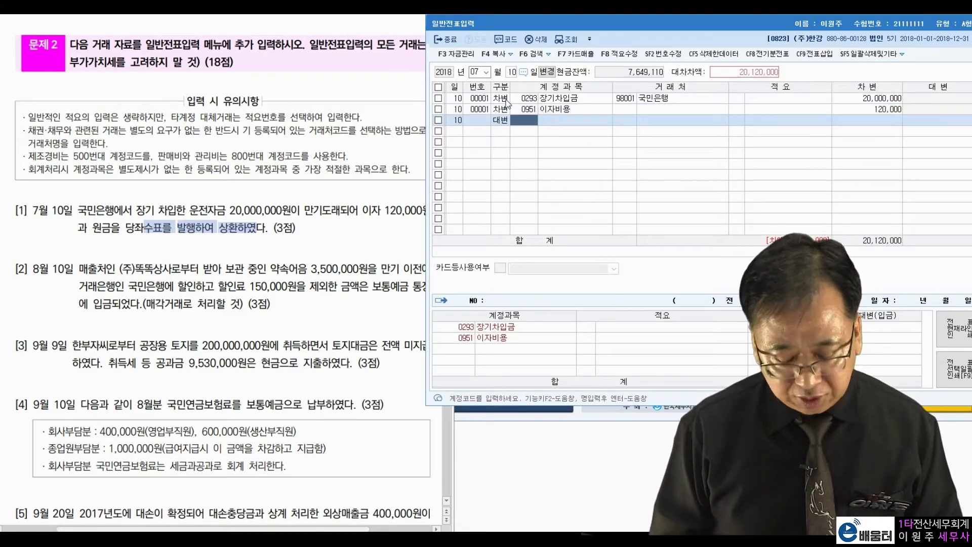
{"action": "type", "text": "102"}
{"action": "key", "text": "Return"}
{"action": "key", "text": "Return"}
{"action": "key", "text": "Return"}
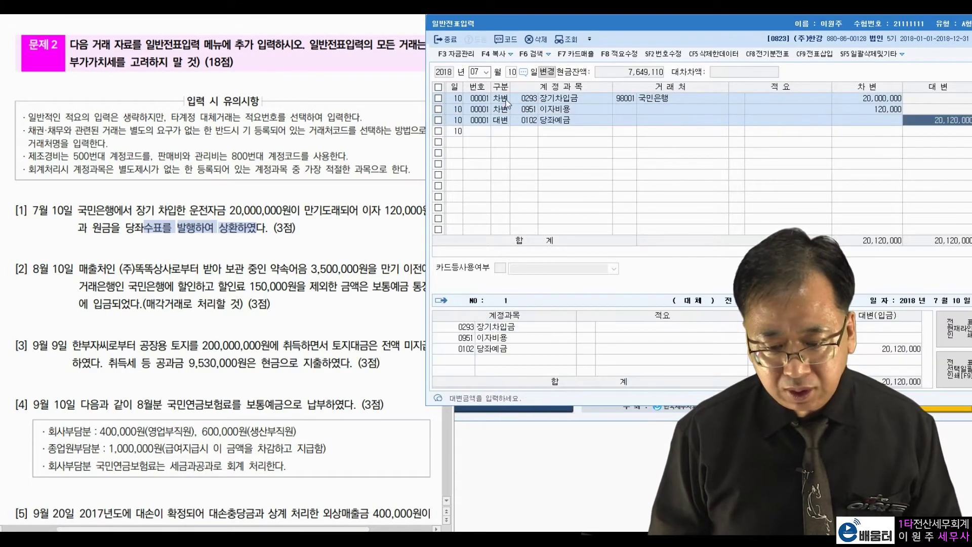
{"action": "key", "text": "Return"}
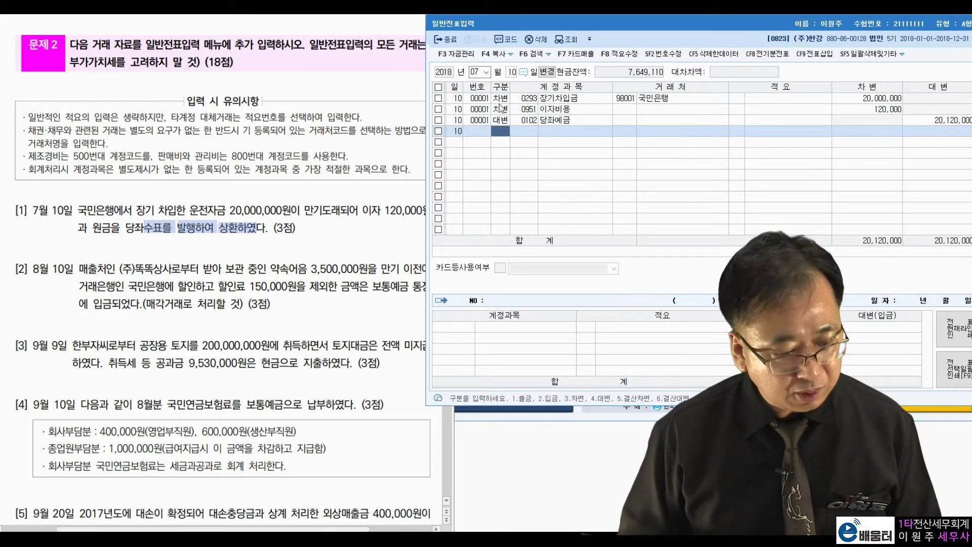
{"action": "left_click", "coordinate": [104, 288]}
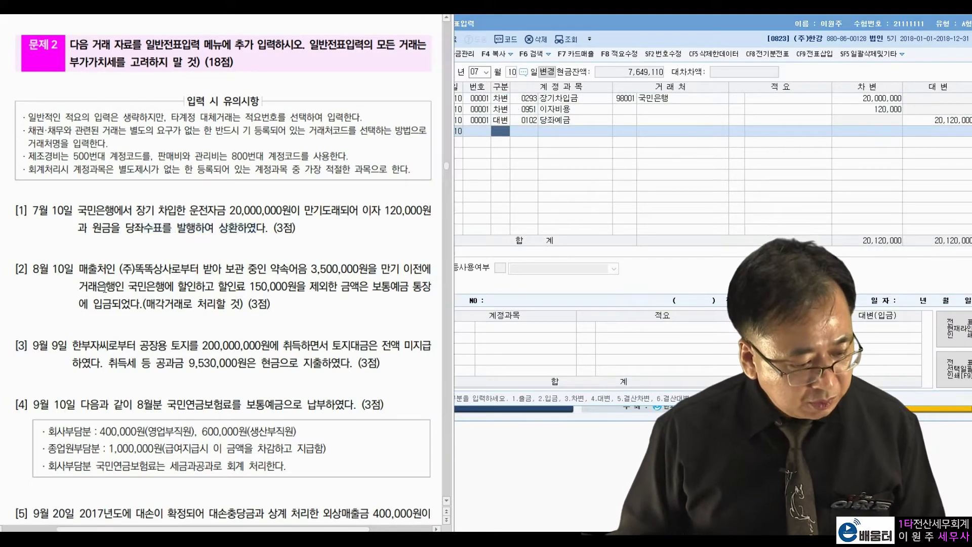
- Set the voucher date to August 10 and start a new voucher
{"action": "left_click", "coordinate": [474, 72]}
{"action": "type", "text": "8"}
{"action": "key", "text": "Return"}
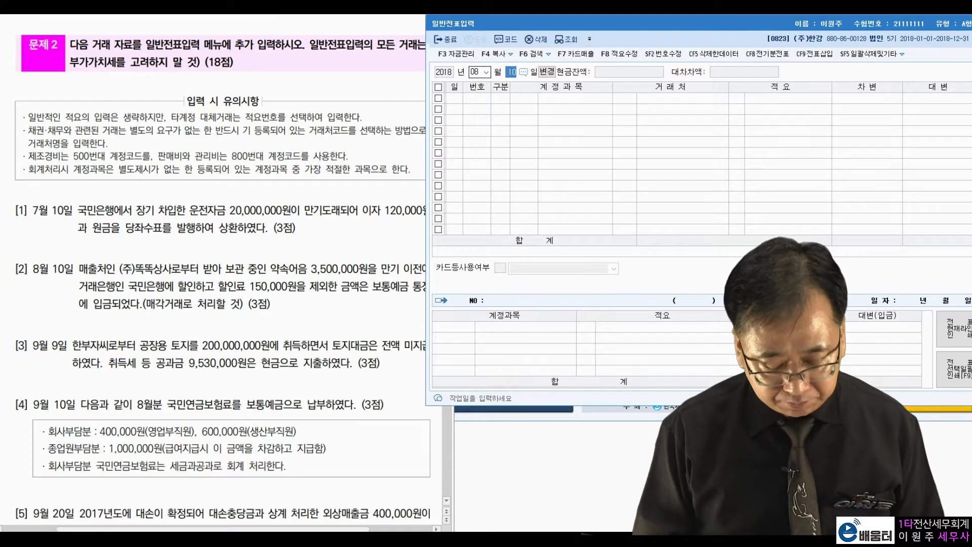
{"action": "key", "text": "Return"}
- Review problem [2]: a 3,500,000 note discounted at 국민은행 for a 150,000 fee, treated as a sale
{"action": "left_click_drag", "start_coordinate": [80, 269], "coordinate": [191, 269]}
{"action": "left_click", "coordinate": [236, 264]}
{"action": "left_click_drag", "start_coordinate": [272, 269], "coordinate": [368, 269]}
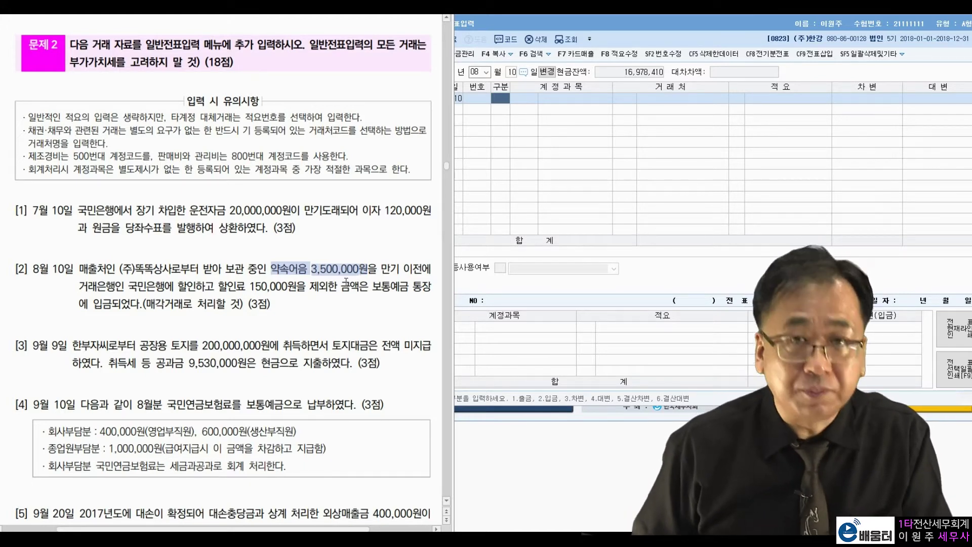
{"action": "left_click", "coordinate": [330, 278]}
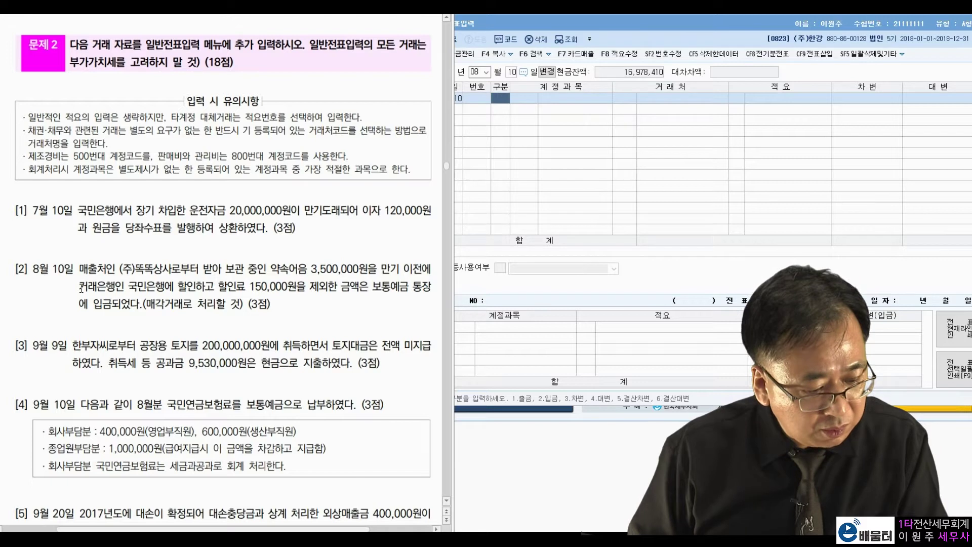
{"action": "left_click_drag", "start_coordinate": [129, 286], "coordinate": [196, 286]}
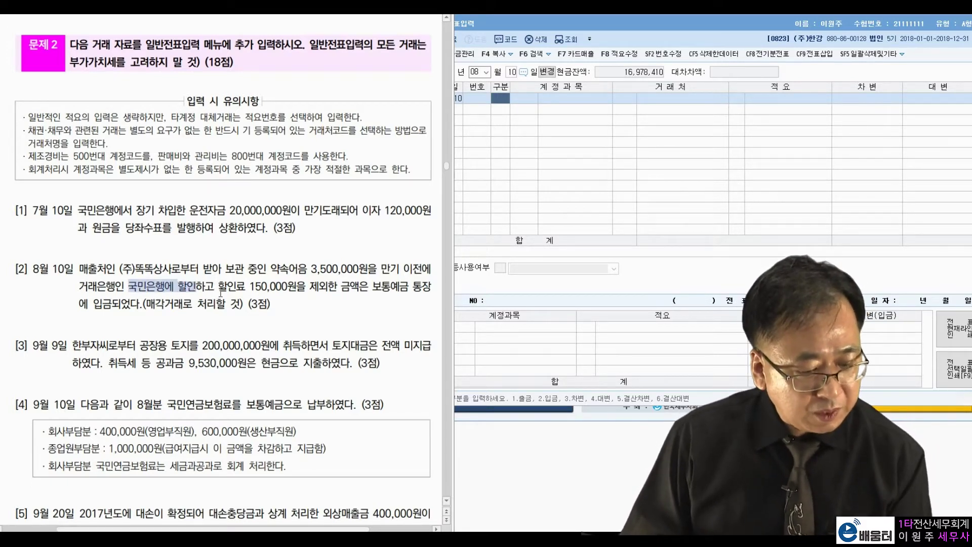
{"action": "left_click_drag", "start_coordinate": [218, 291], "coordinate": [300, 292]}
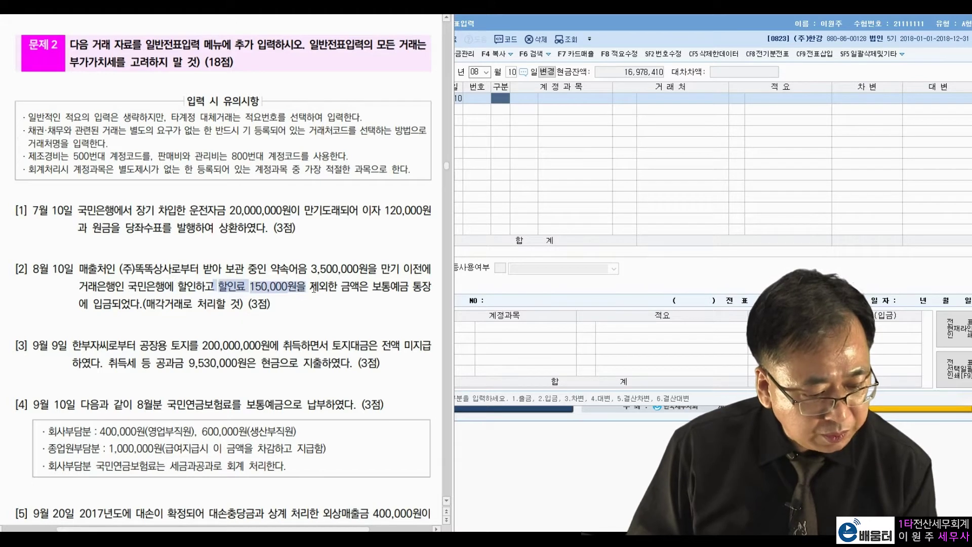
{"action": "left_click", "coordinate": [331, 287]}
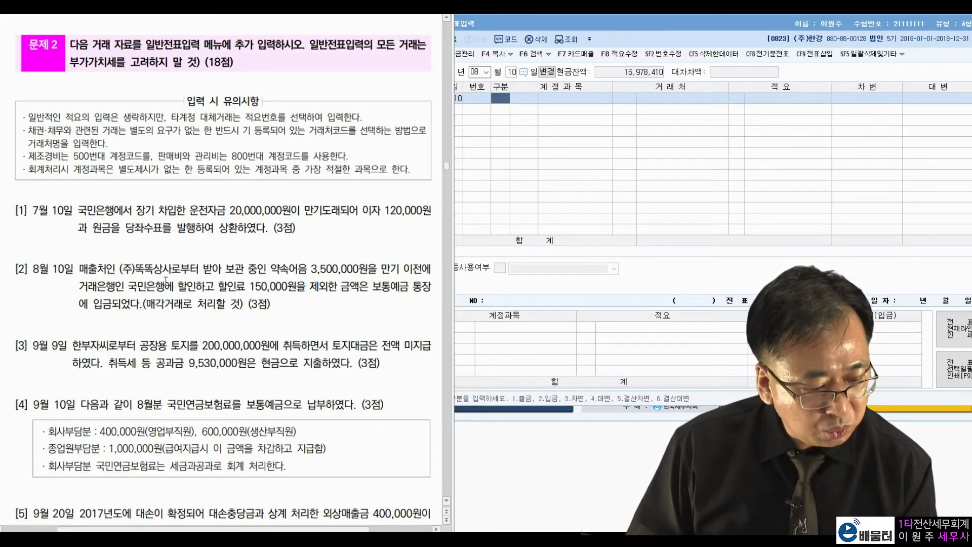
{"action": "left_click_drag", "start_coordinate": [143, 304], "coordinate": [216, 304]}
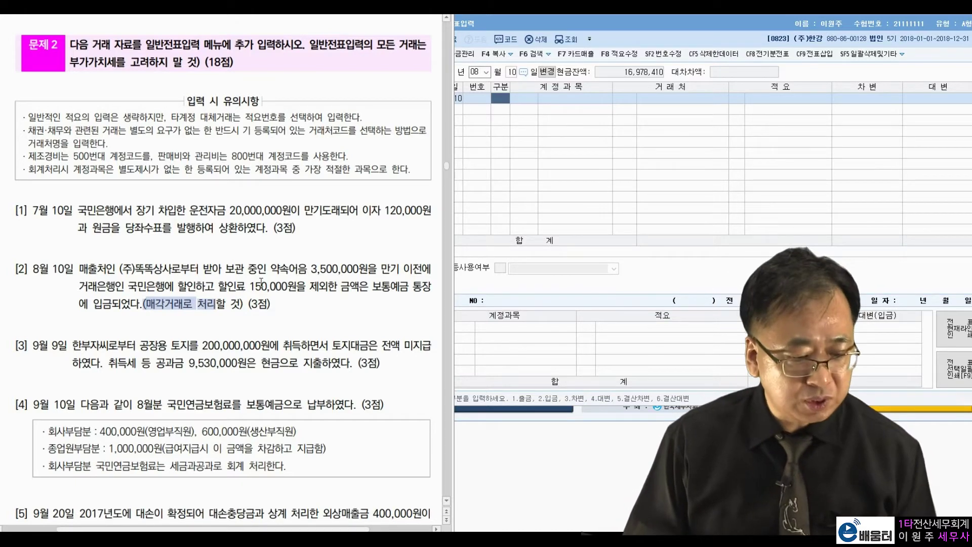
{"action": "left_click_drag", "start_coordinate": [247, 286], "coordinate": [293, 287]}
{"action": "left_click", "coordinate": [198, 270]}
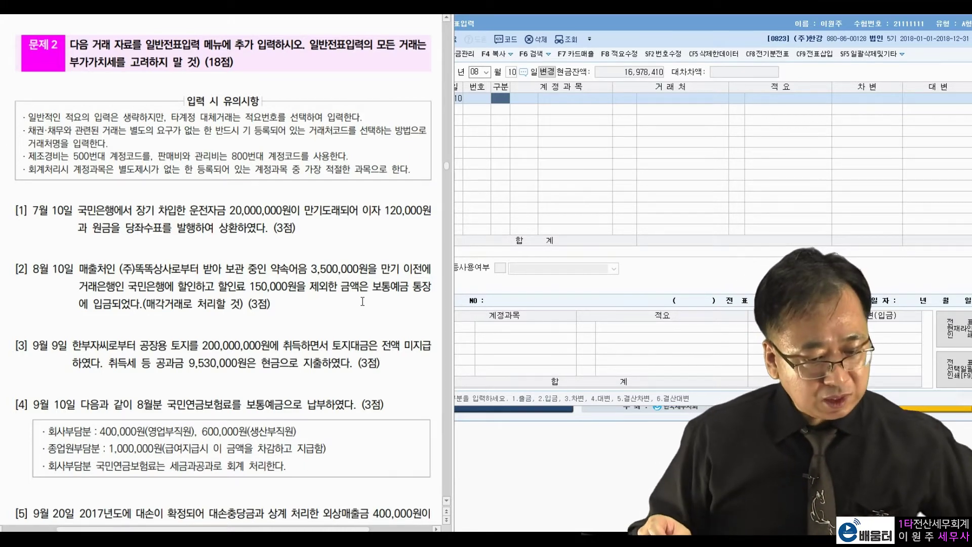
{"action": "left_click", "coordinate": [502, 99]}
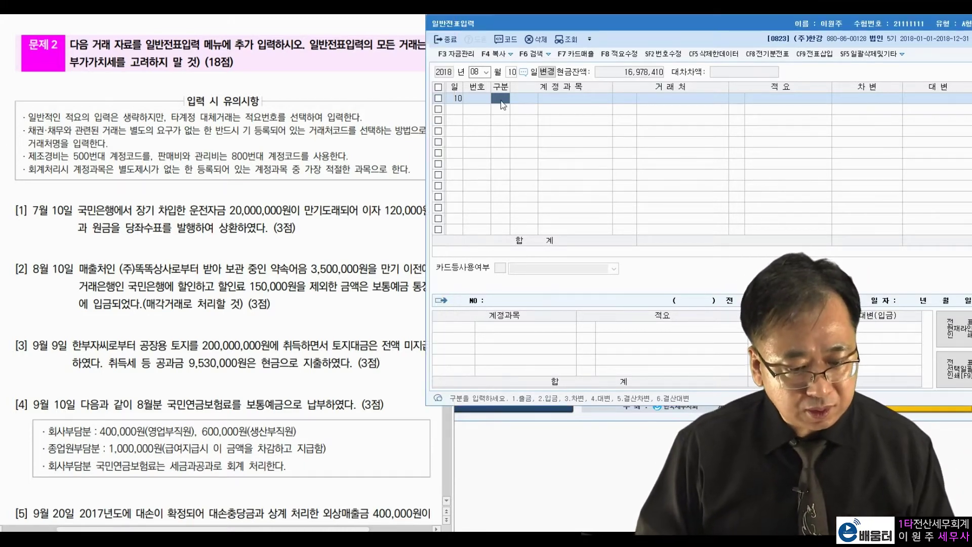
- Debit 0103 보통예금 for 3,350,000
{"action": "type", "text": "3103"}
{"action": "key", "text": "Return"}
{"action": "key", "text": "Return"}
{"action": "key", "text": "Return"}
{"action": "key", "text": "Return"}
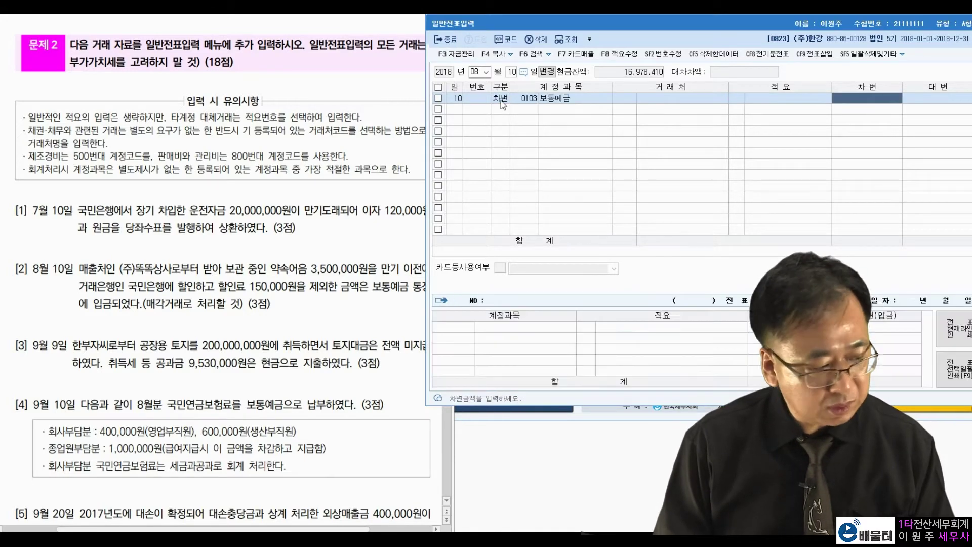
{"action": "type", "text": "3350000"}
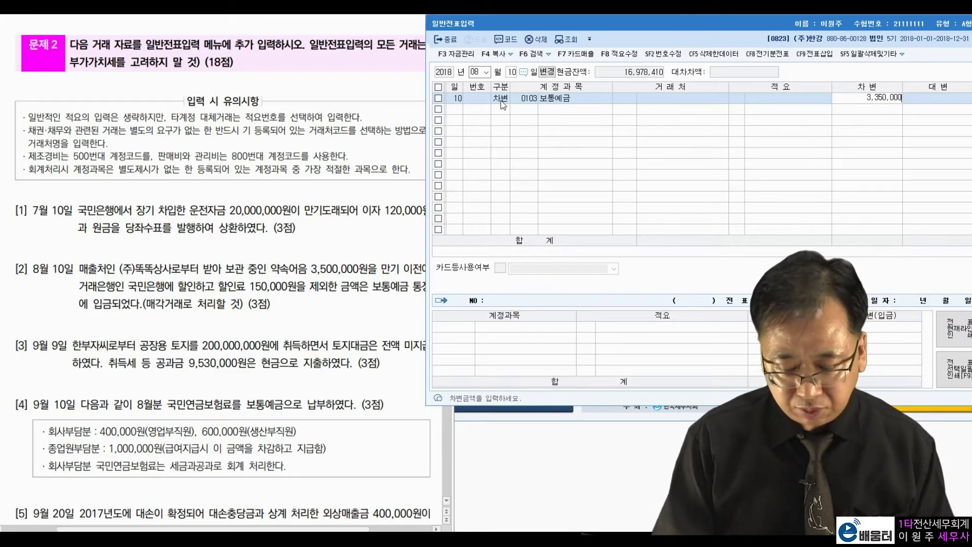
{"action": "key", "text": "Return"}
- Debit 0956 매출채권처분손실 for 150,000, found by searching 처분손
{"action": "type", "text": "3"}
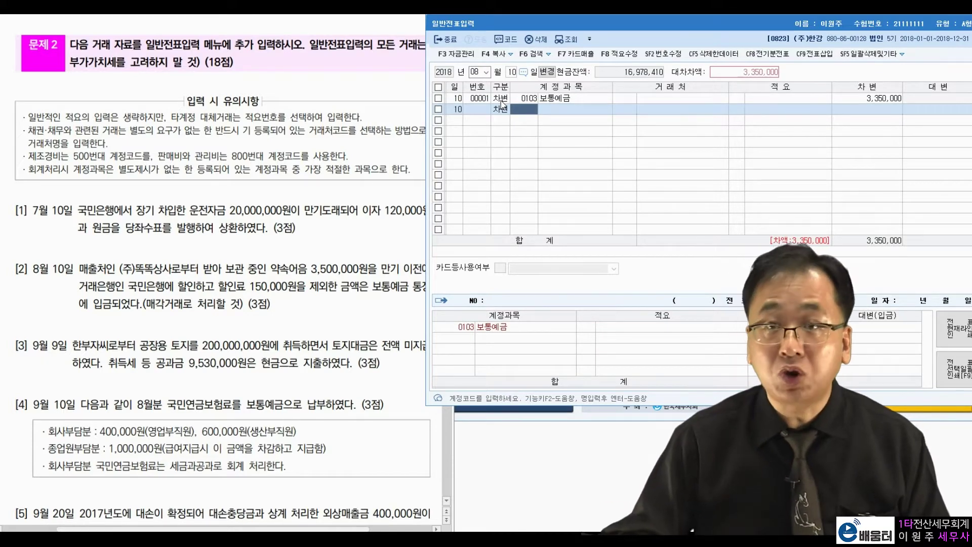
{"action": "type", "text": "처분손"}
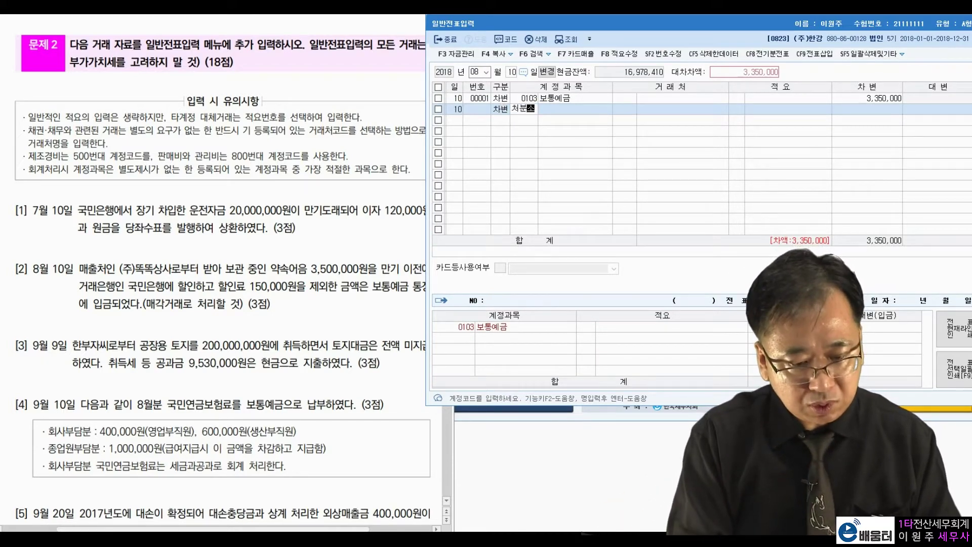
{"action": "key", "text": "Return"}
{"action": "key", "text": "Down"}
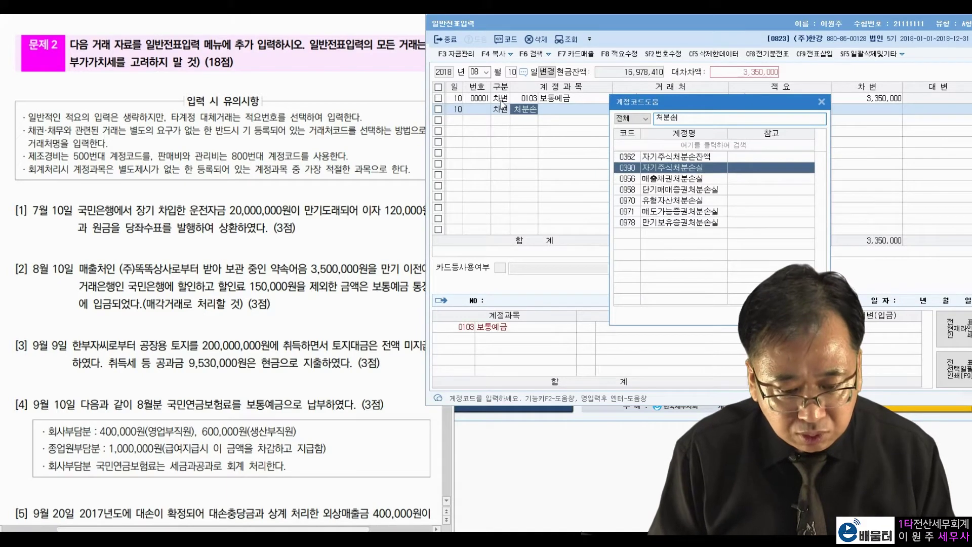
{"action": "key", "text": "Down"}
{"action": "key", "text": "Return"}
{"action": "key", "text": "Return"}
{"action": "key", "text": "Return"}
{"action": "key", "text": "Return"}
{"action": "type", "text": "150000"}
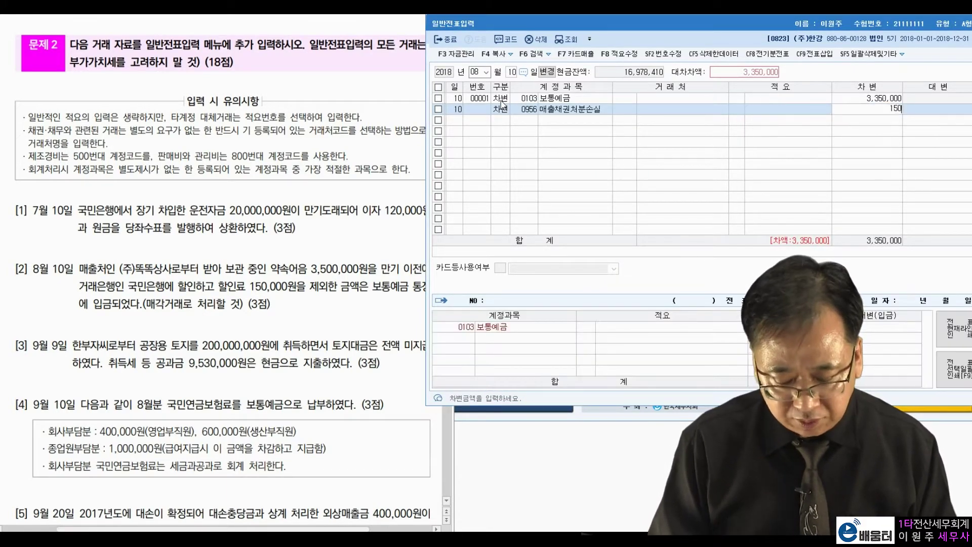
- Credit 0110 받을어음 with client (주)똑똑상사 to balance the voucher at 3,500,000
{"action": "key", "text": "Return"}
{"action": "type", "text": "4"}
{"action": "key", "text": "Return"}
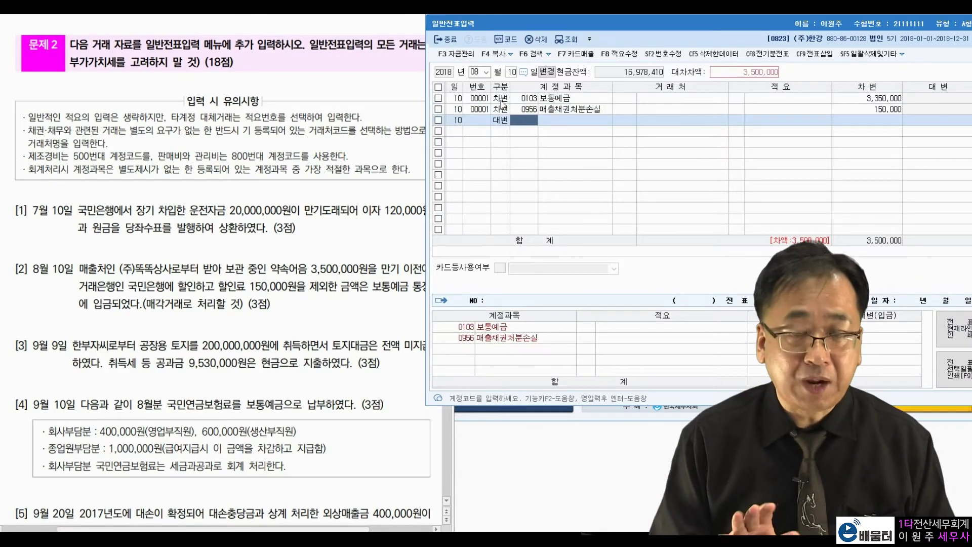
{"action": "type", "text": "받을어"}
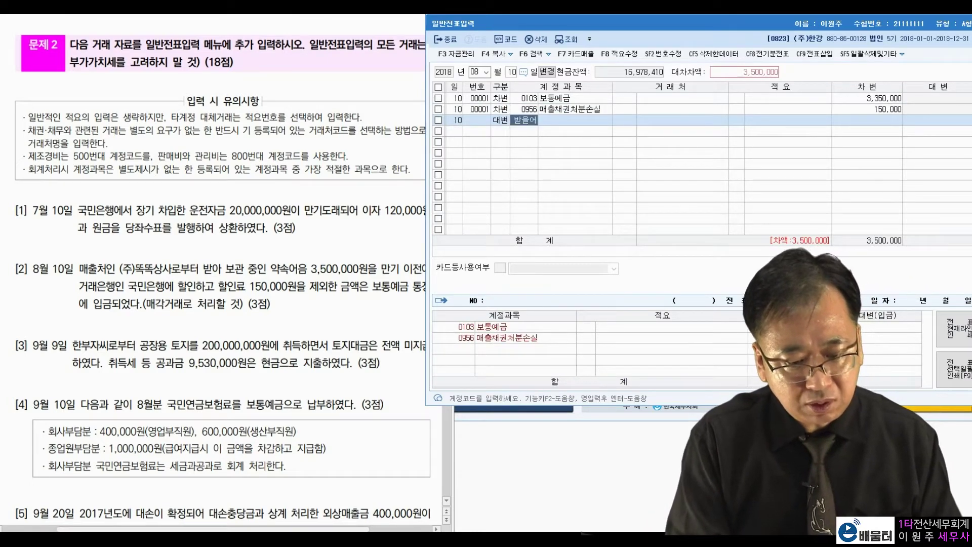
{"action": "key", "text": "Return"}
{"action": "key", "text": "Return"}
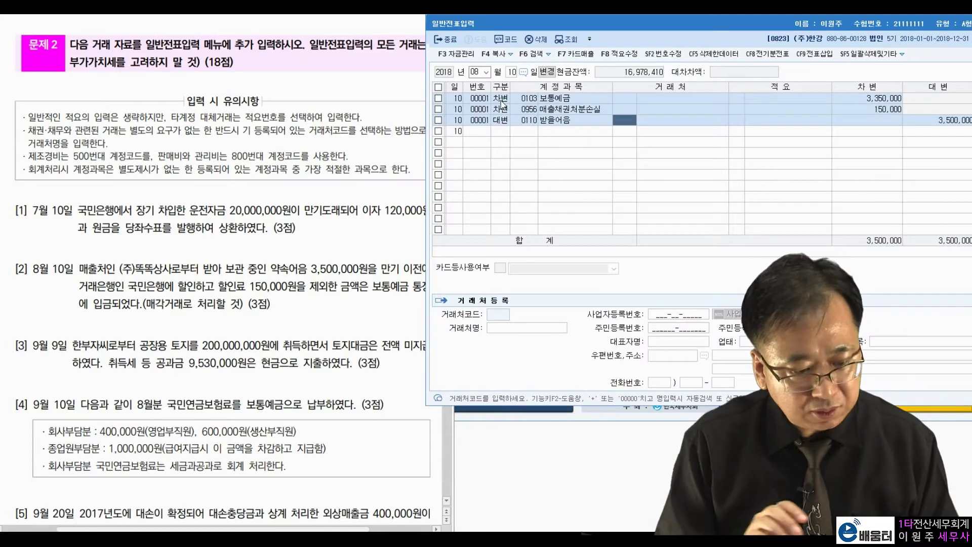
{"action": "type", "text": "똑똑"}
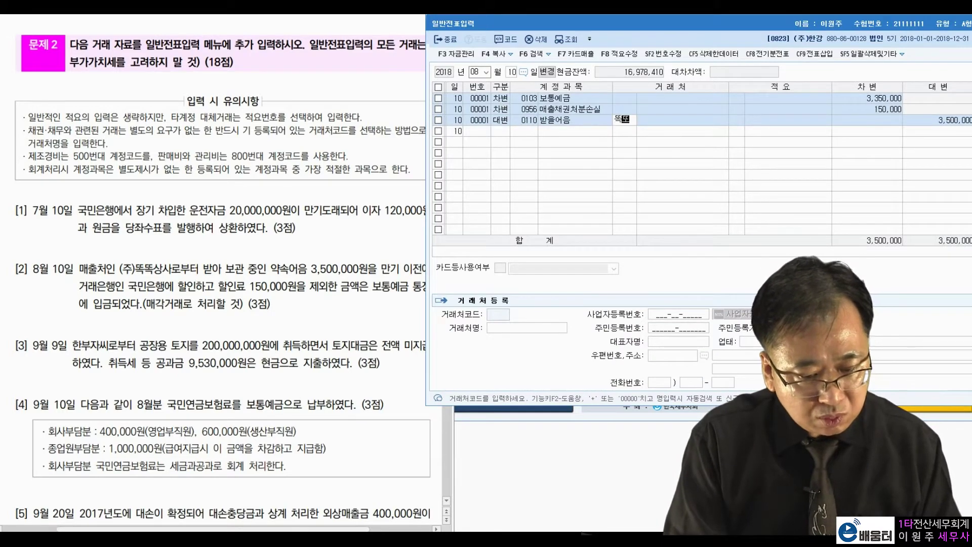
{"action": "key", "text": "Return"}
{"action": "key", "text": "Return"}
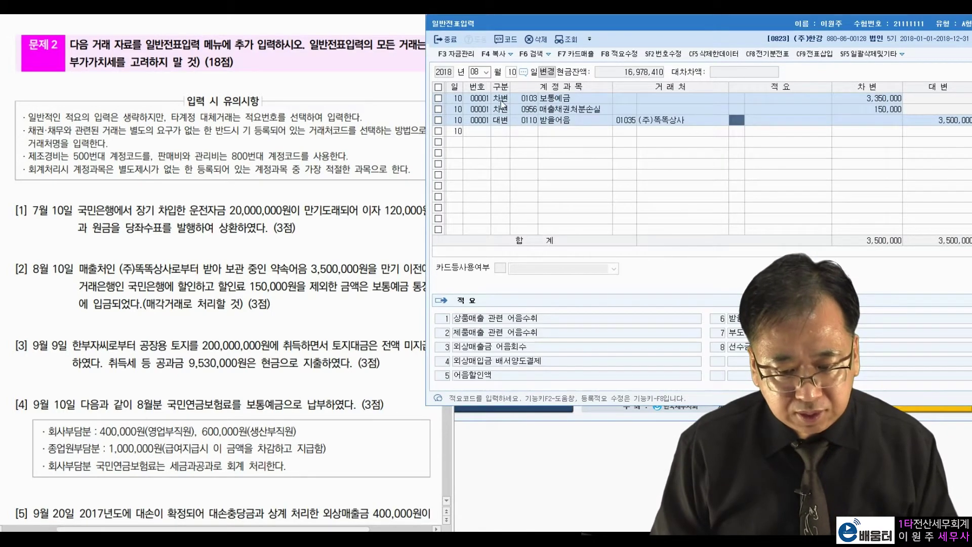
{"action": "key", "text": "Return"}
{"action": "key", "text": "Return"}
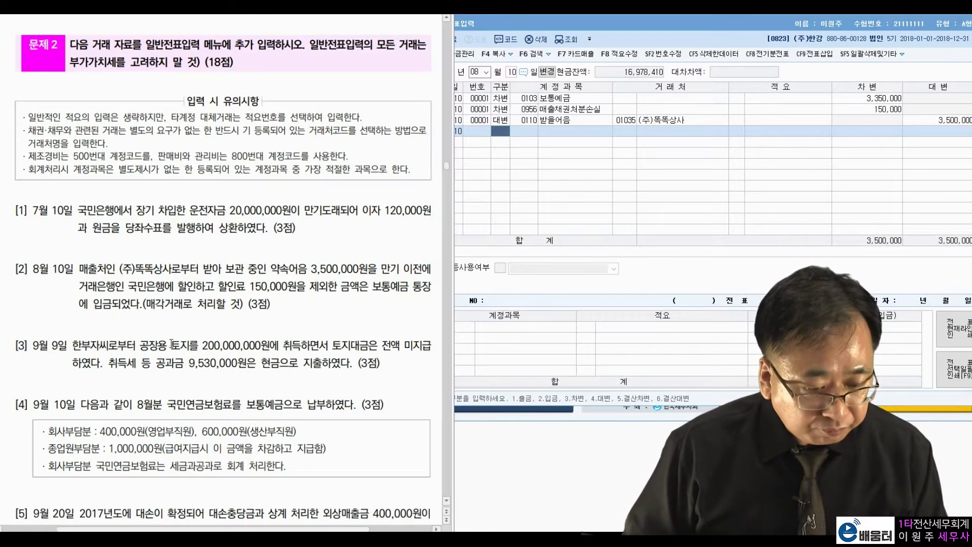
- Move the voucher date to September 9 and read problem [3]'s factory land purchase
{"action": "left_click", "coordinate": [473, 75]}
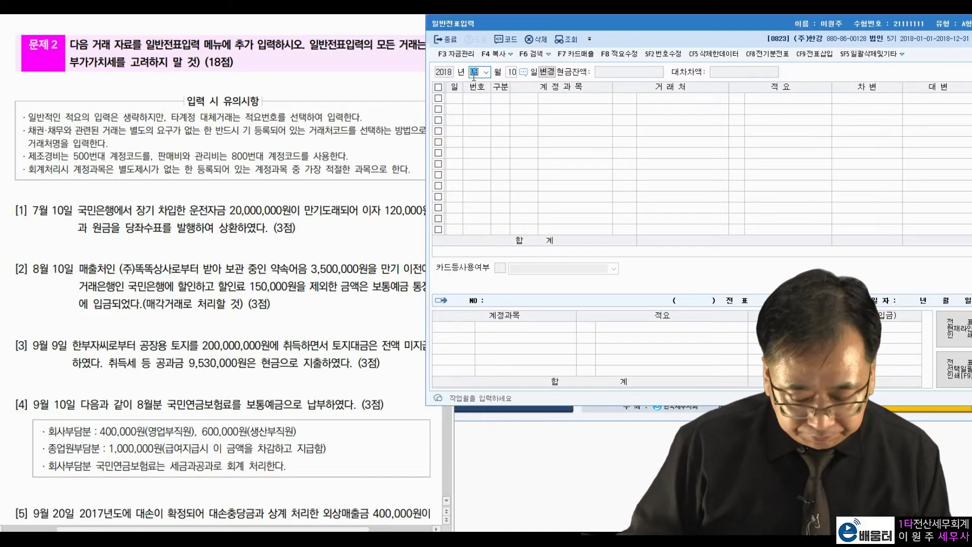
{"action": "type", "text": "9"}
{"action": "key", "text": "Return"}
{"action": "type", "text": "9"}
{"action": "key", "text": "Return"}
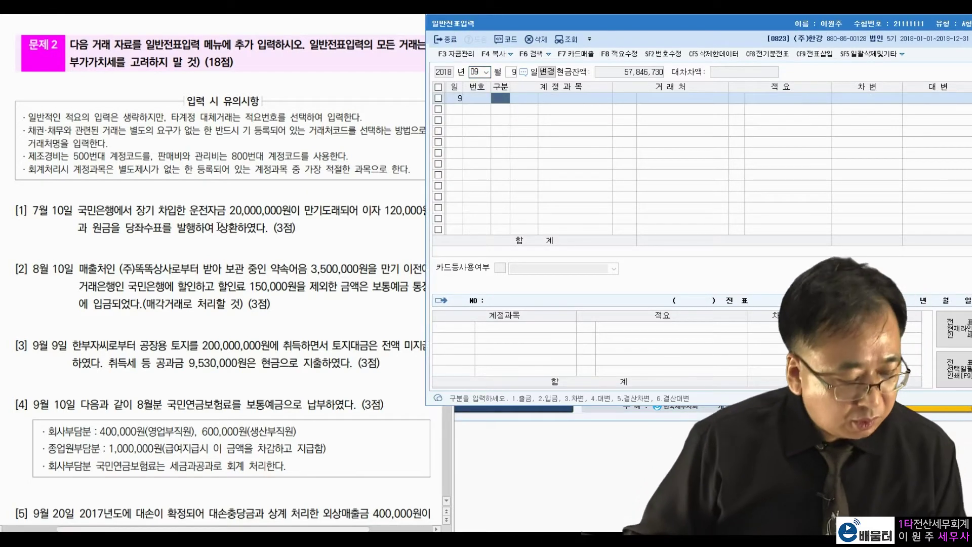
{"action": "left_click", "coordinate": [85, 350]}
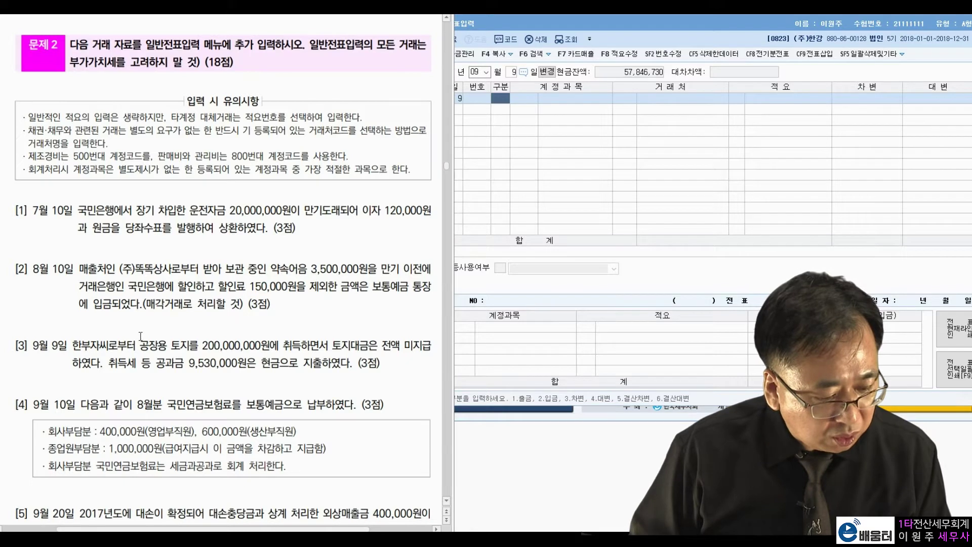
{"action": "left_click_drag", "start_coordinate": [140, 345], "coordinate": [274, 346]}
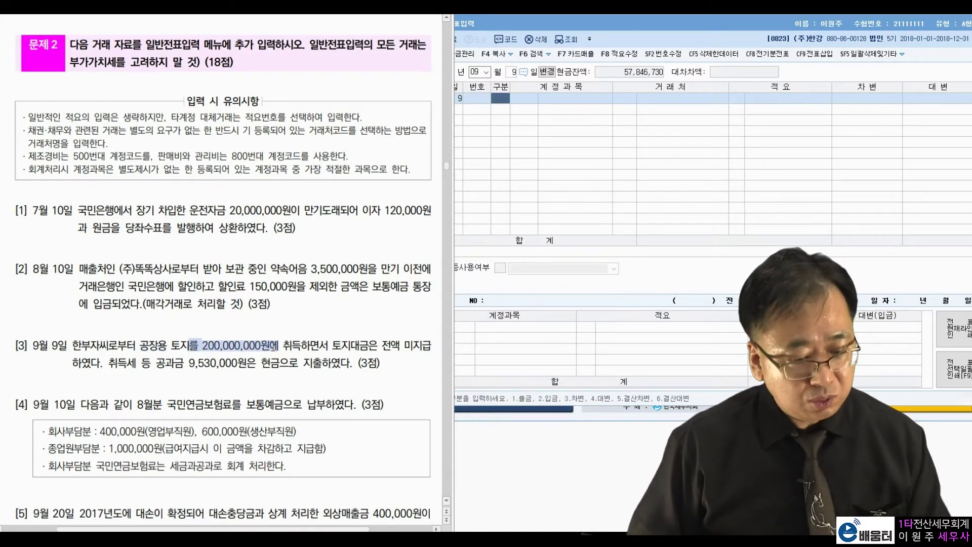
- Check problem [3]'s land price and 9,530,000 acquisition taxes in the PDF
{"action": "left_click", "coordinate": [406, 346]}
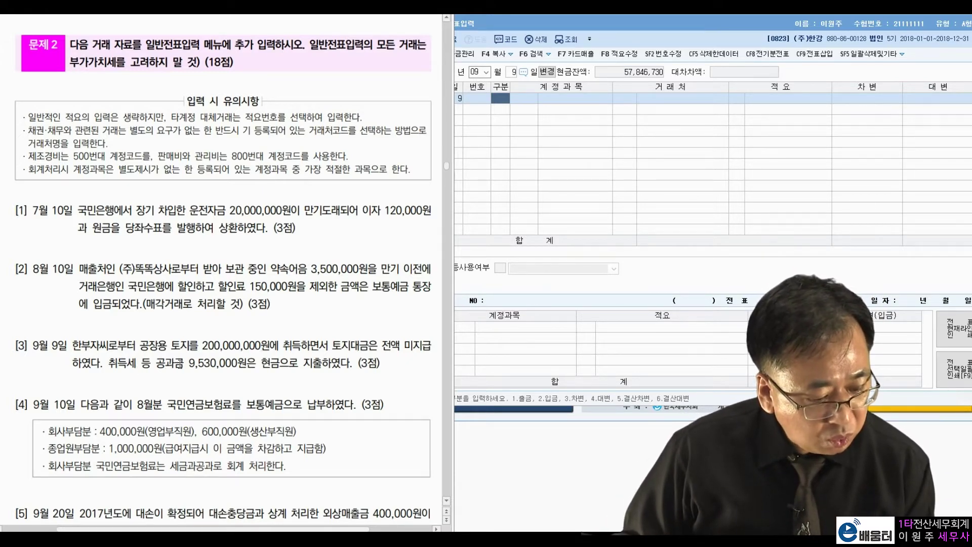
{"action": "left_click_drag", "start_coordinate": [186, 363], "coordinate": [235, 364]}
{"action": "left_click", "coordinate": [274, 364]}
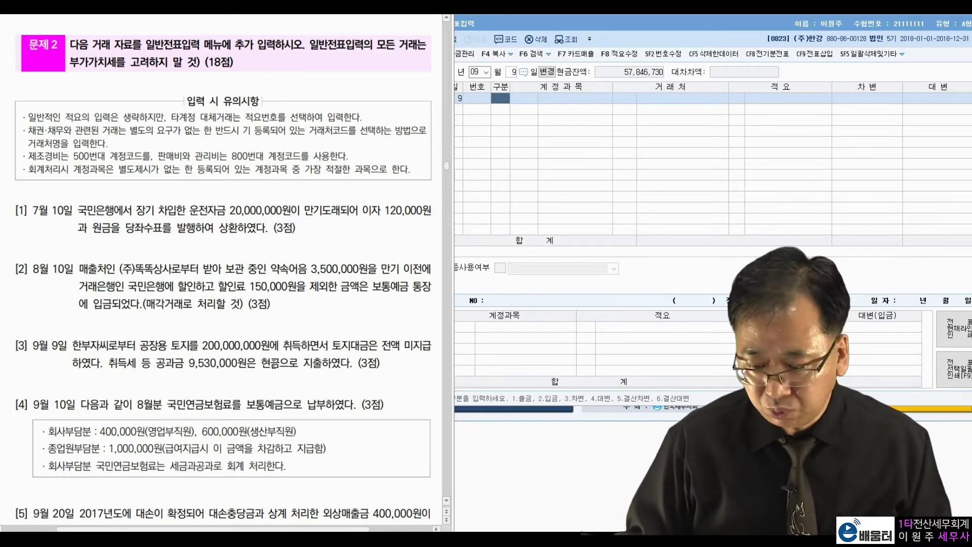
- Debit 0201 토지 for 209,530,000
{"action": "left_click", "coordinate": [505, 100]}
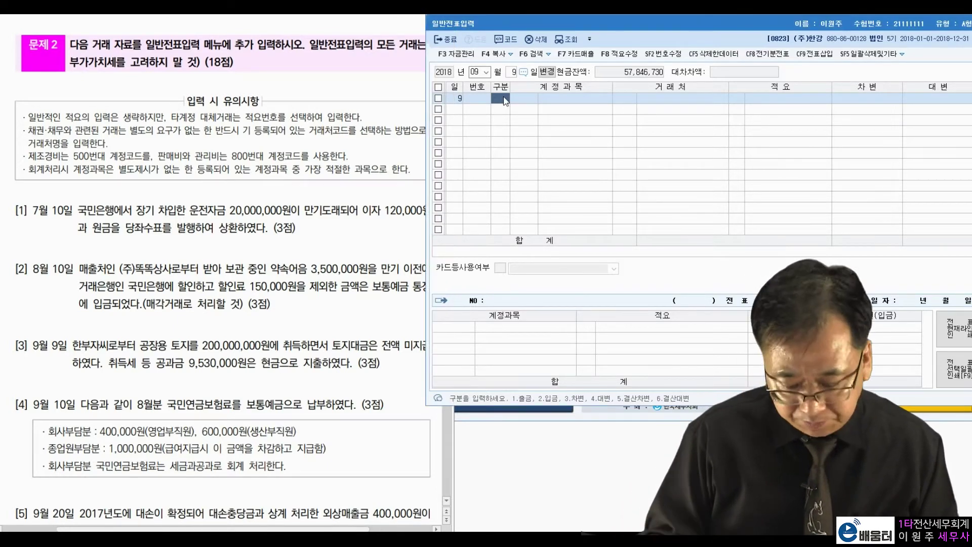
{"action": "type", "text": "3"}
{"action": "key", "text": "Return"}
{"action": "type", "text": "201"}
{"action": "key", "text": "Return"}
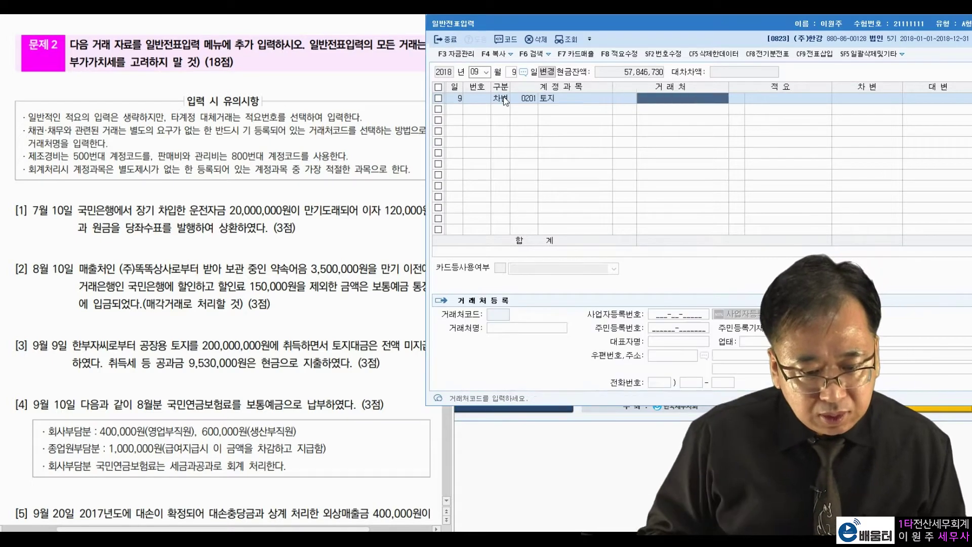
{"action": "key", "text": "Return"}
{"action": "key", "text": "Return"}
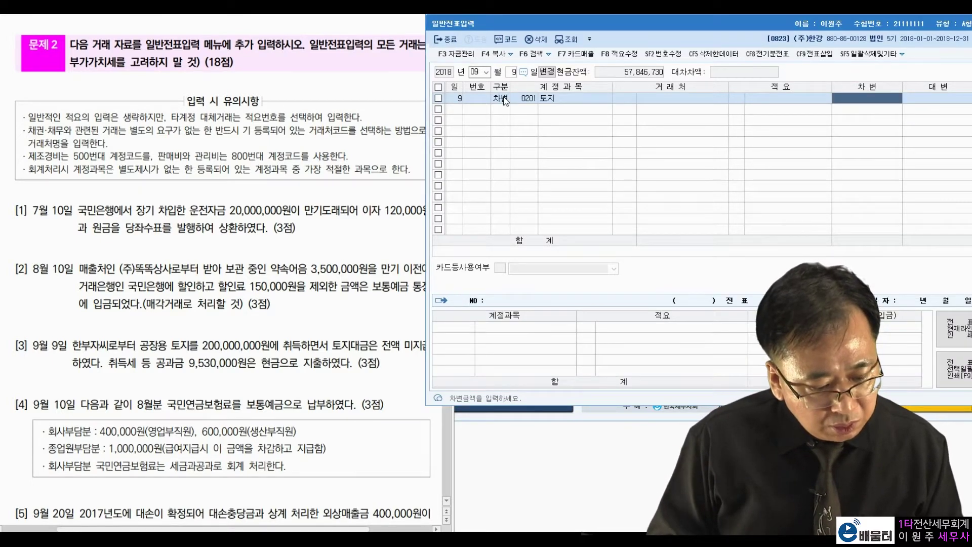
{"action": "type", "text": "209,530,000"}
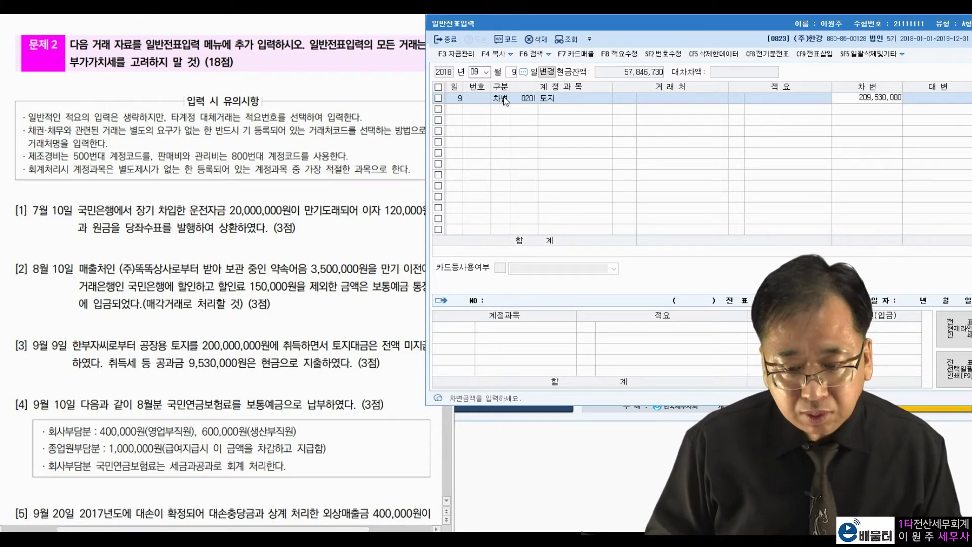
{"action": "key", "text": "Return"}
- Credit 0253 미지급금 200,000,000 with client 한부자
{"action": "type", "text": "4"}
{"action": "key", "text": "Return"}
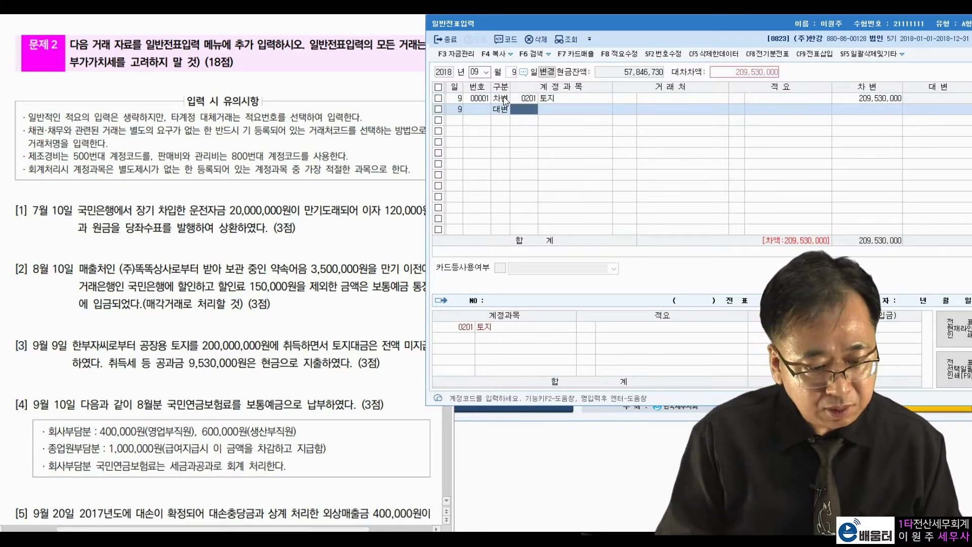
{"action": "type", "text": "미지급"}
{"action": "key", "text": "Return"}
{"action": "key", "text": "Return"}
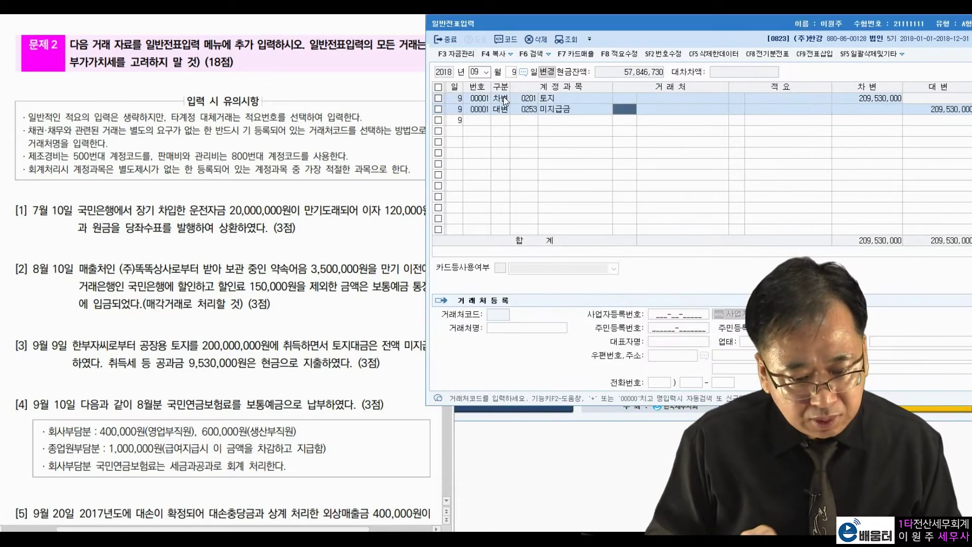
{"action": "type", "text": "한부자"}
{"action": "key", "text": "Return"}
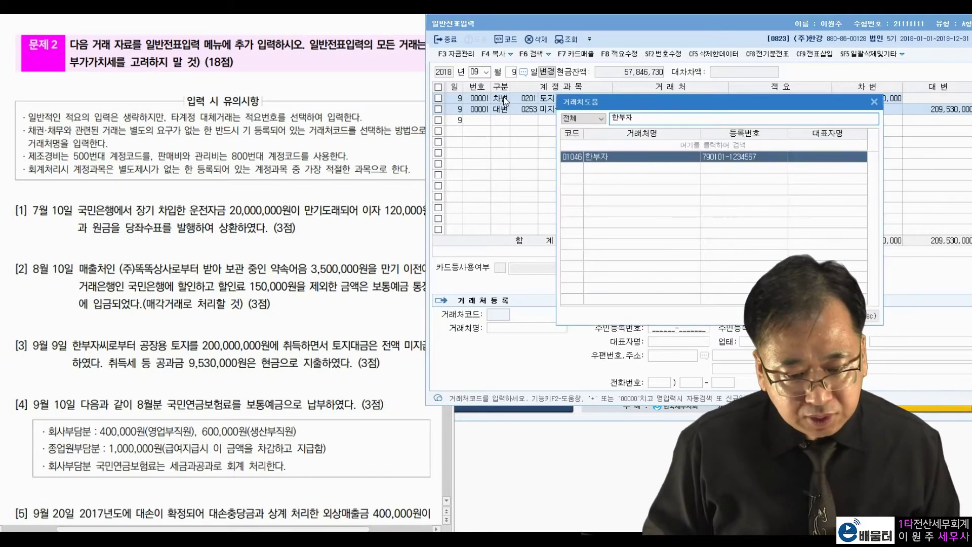
{"action": "key", "text": "Return"}
{"action": "key", "text": "Return"}
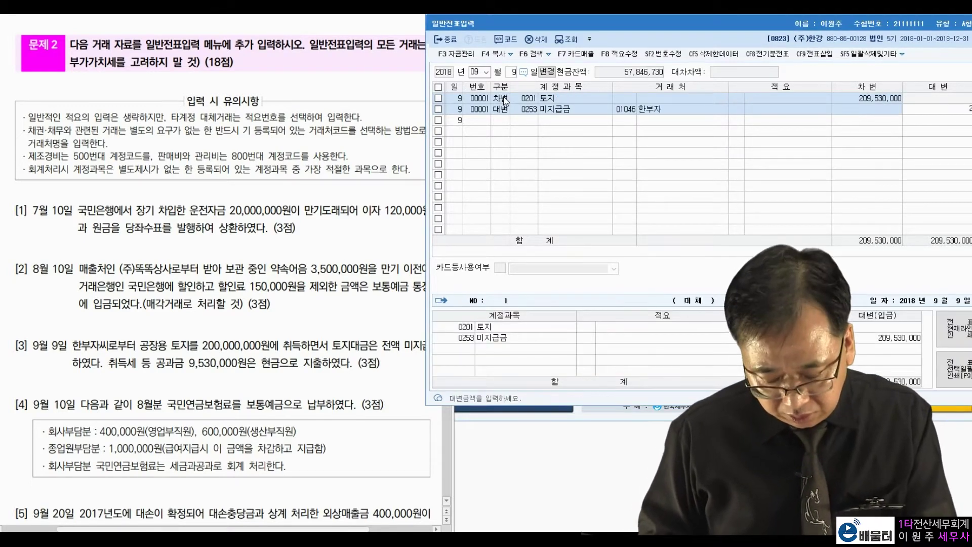
{"action": "type", "text": "200000000"}
{"action": "key", "text": "Return"}
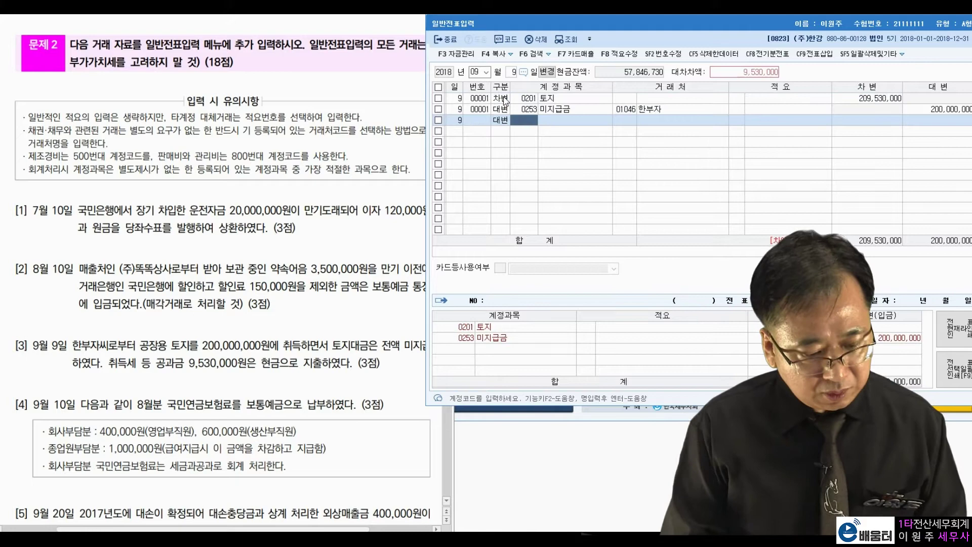
- Credit 0101 현금 for the remaining 9,530,000
{"action": "type", "text": "101"}
{"action": "key", "text": "Return"}
{"action": "key", "text": "Return"}
{"action": "key", "text": "Return"}
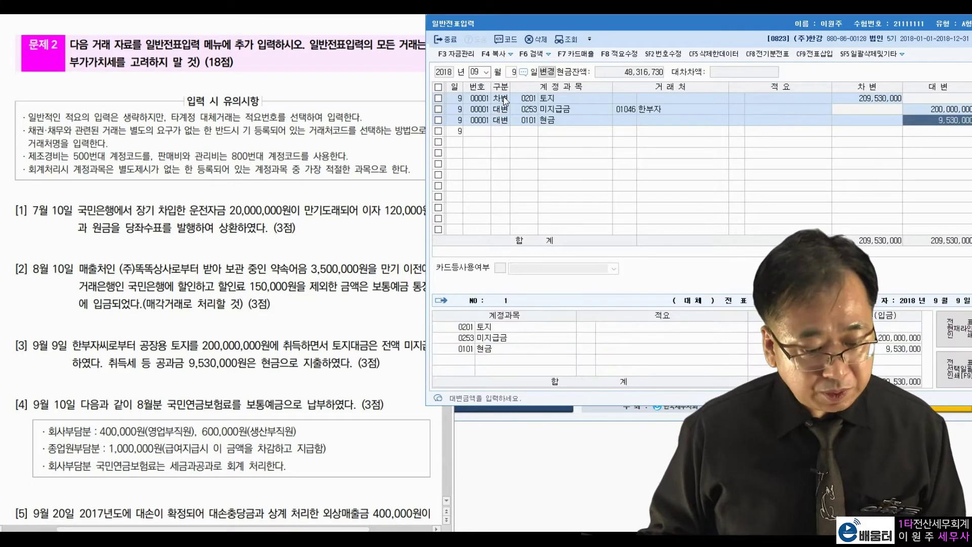
{"action": "key", "text": "Return"}
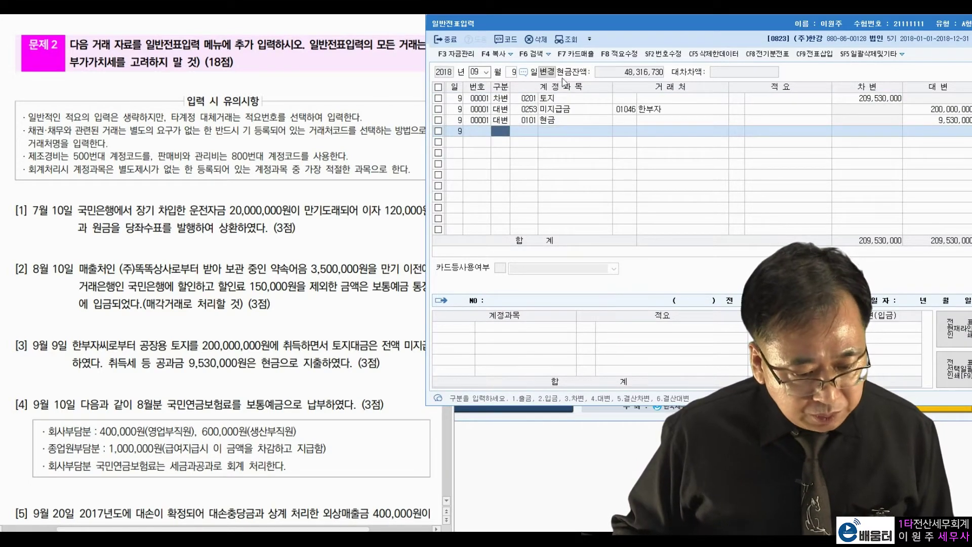
- Change the voucher day to September 10
{"action": "left_click", "coordinate": [512, 73]}
{"action": "type", "text": "10"}
{"action": "key", "text": "Return"}
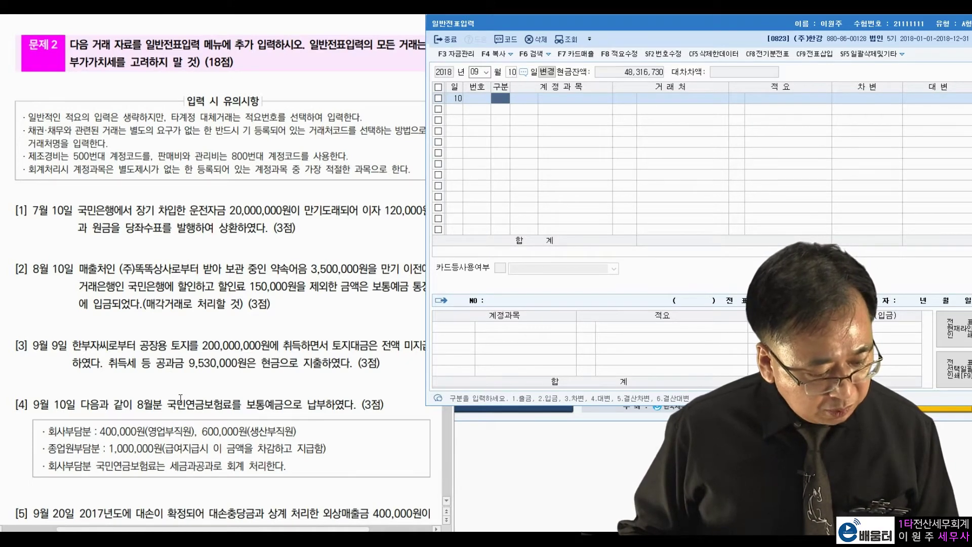
- Review problem [4]: 400,000 sales-staff, 600,000 production-staff and 1,000,000 employee pension shares
{"action": "left_click_drag", "start_coordinate": [246, 406], "coordinate": [337, 407]}
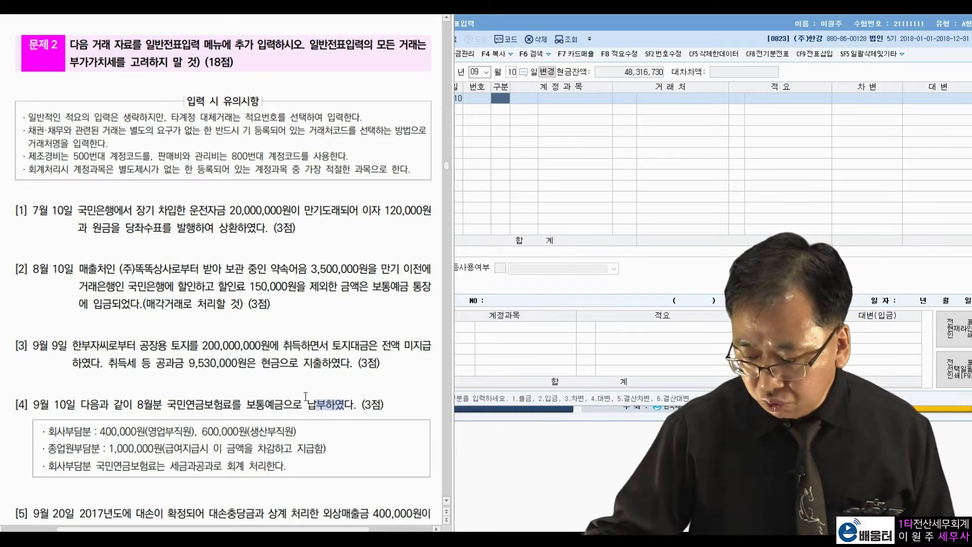
{"action": "left_click", "coordinate": [179, 417]}
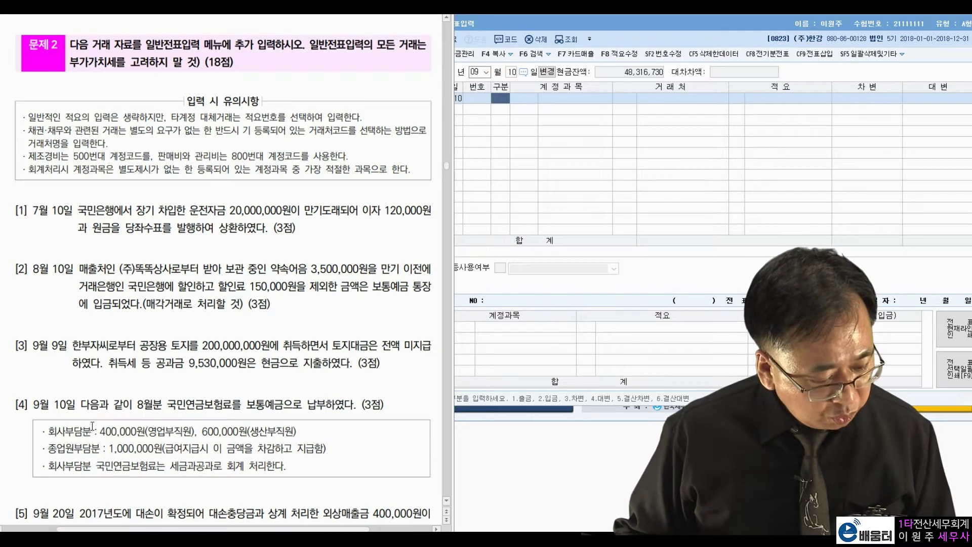
{"action": "left_click_drag", "start_coordinate": [98, 437], "coordinate": [147, 436]}
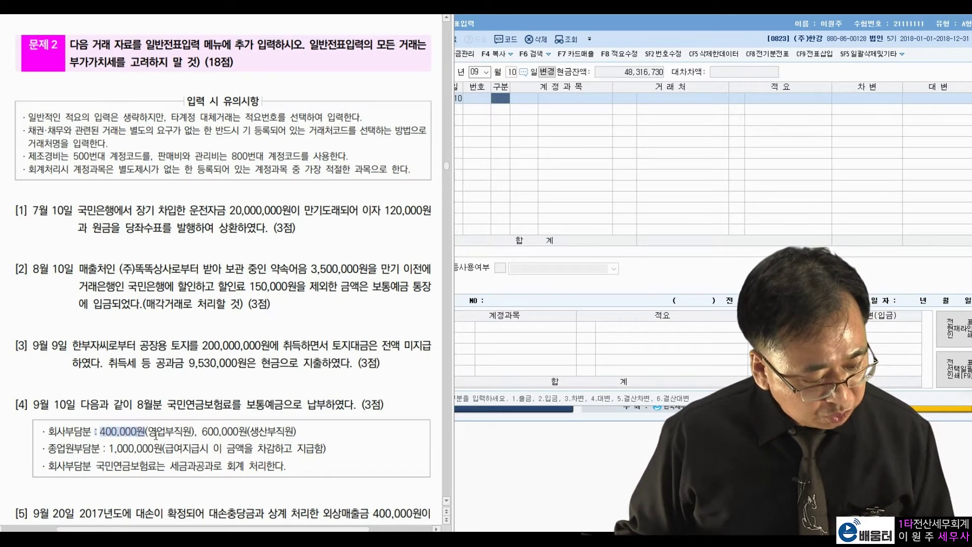
{"action": "left_click_drag", "start_coordinate": [205, 432], "coordinate": [247, 433]}
{"action": "left_click", "coordinate": [190, 417]}
{"action": "left_click_drag", "start_coordinate": [47, 466], "coordinate": [256, 466]}
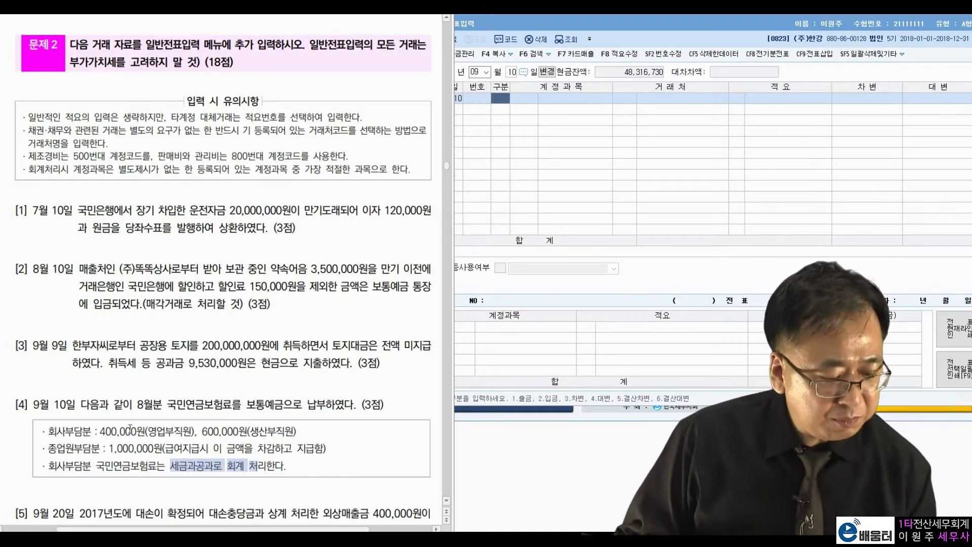
{"action": "left_click", "coordinate": [206, 439]}
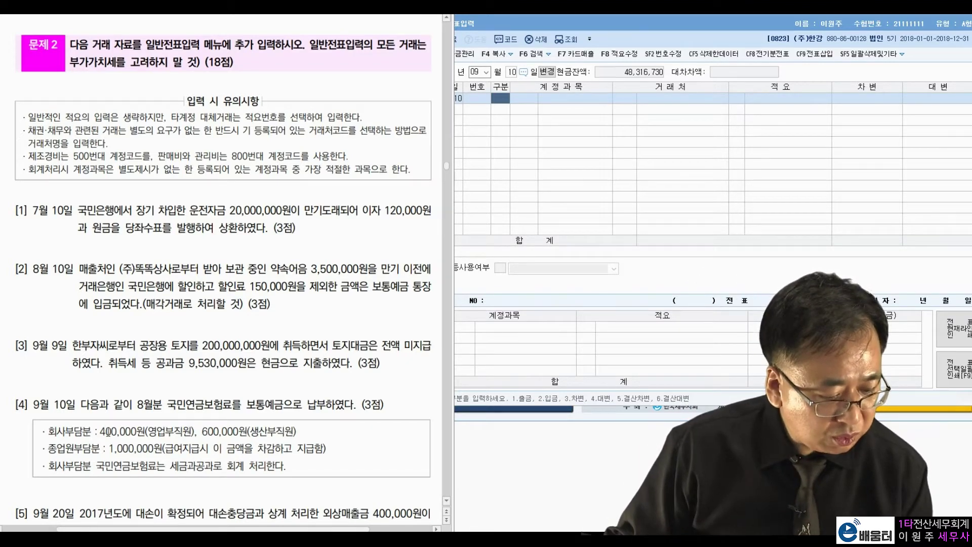
{"action": "left_click_drag", "start_coordinate": [101, 431], "coordinate": [192, 432]}
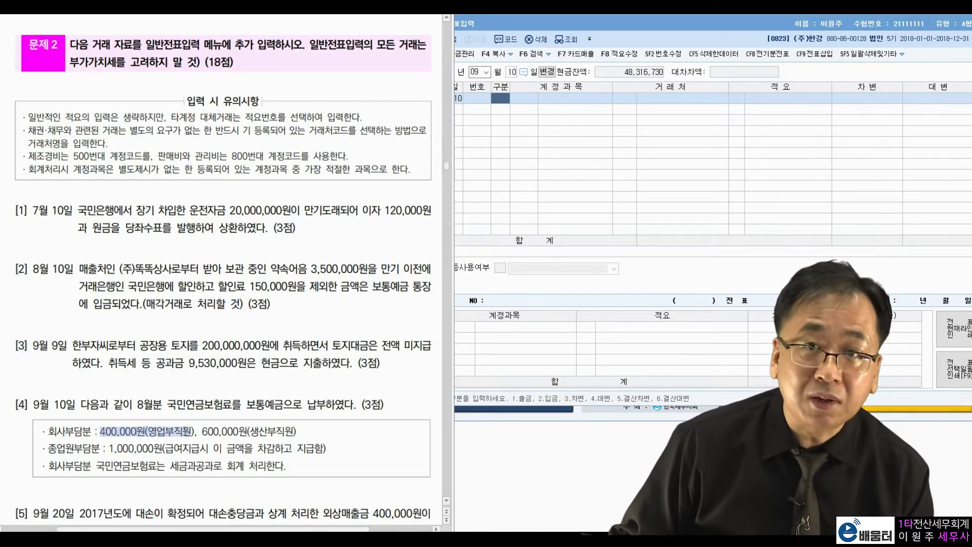
{"action": "left_click_drag", "start_coordinate": [202, 431], "coordinate": [289, 432]}
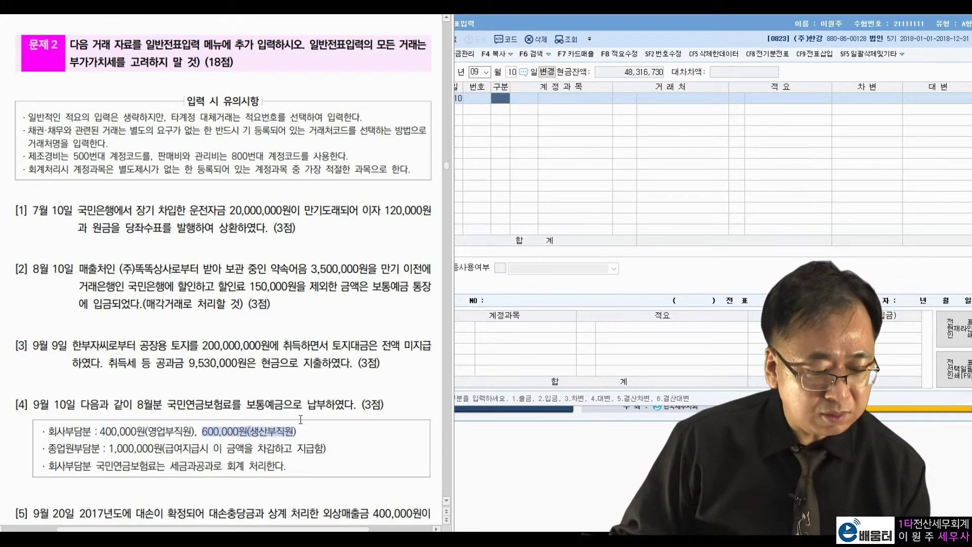
{"action": "left_click", "coordinate": [300, 419]}
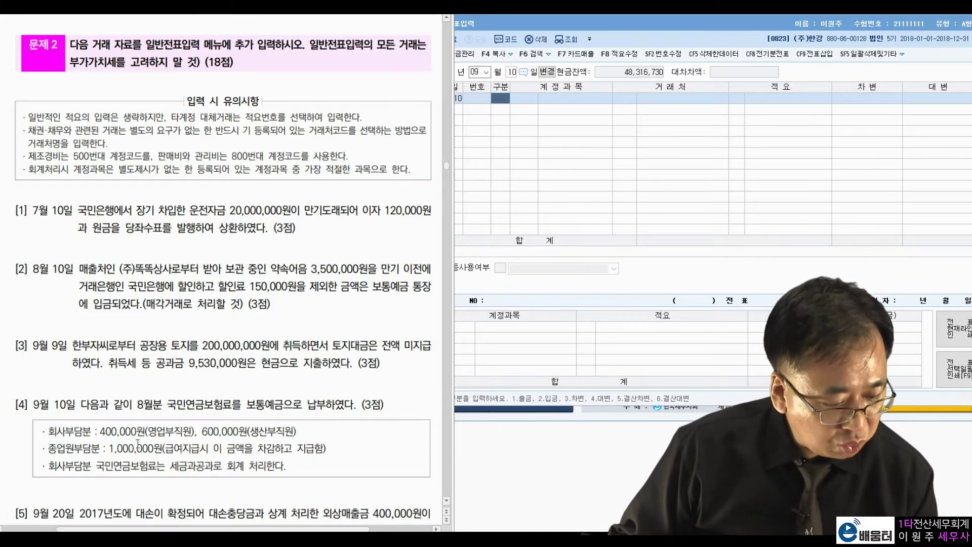
{"action": "left_click_drag", "start_coordinate": [165, 448], "coordinate": [314, 452]}
{"action": "left_click_drag", "start_coordinate": [110, 449], "coordinate": [161, 453]}
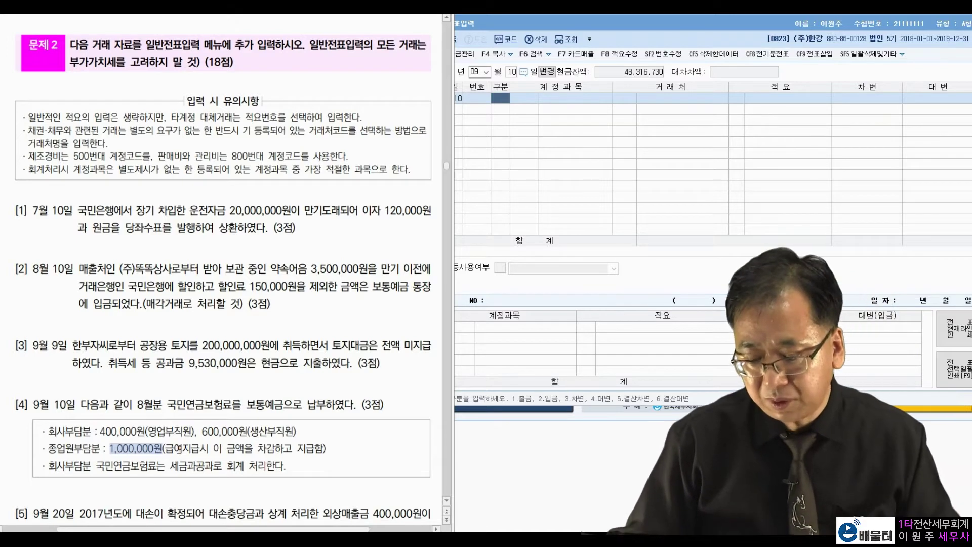
- Debit 0254 예수금 for 1,000,000, correcting a mistyped 10,000,000
{"action": "left_click", "coordinate": [505, 98]}
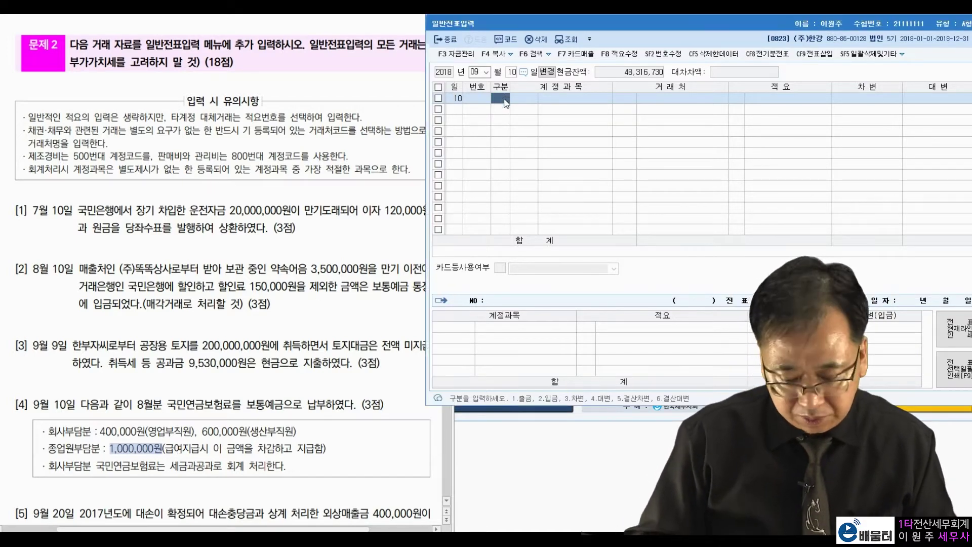
{"action": "type", "text": "3"}
{"action": "key", "text": "Return"}
{"action": "type", "text": "예"}
{"action": "key", "text": "Return"}
{"action": "key", "text": "Return"}
{"action": "key", "text": "Return"}
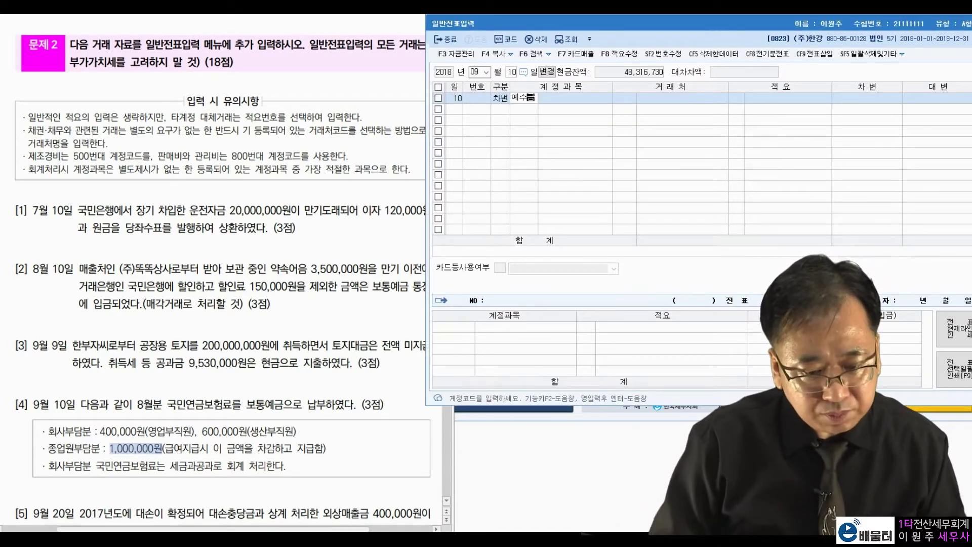
{"action": "type", "text": "10000000"}
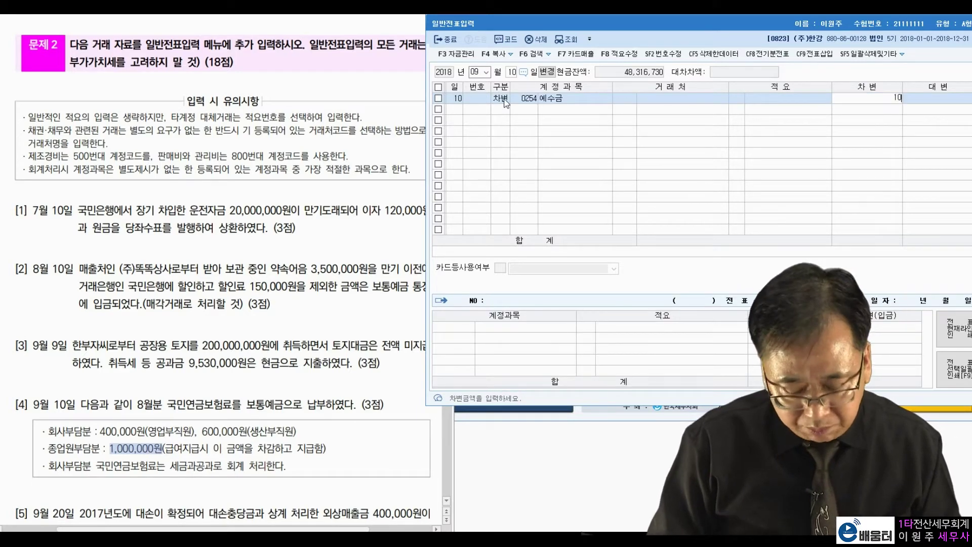
{"action": "key", "text": "Return"}
{"action": "key", "text": "Up"}
{"action": "key", "text": "Return"}
{"action": "key", "text": "Return"}
{"action": "key", "text": "Return"}
{"action": "key", "text": "Return"}
{"action": "key", "text": "Return"}
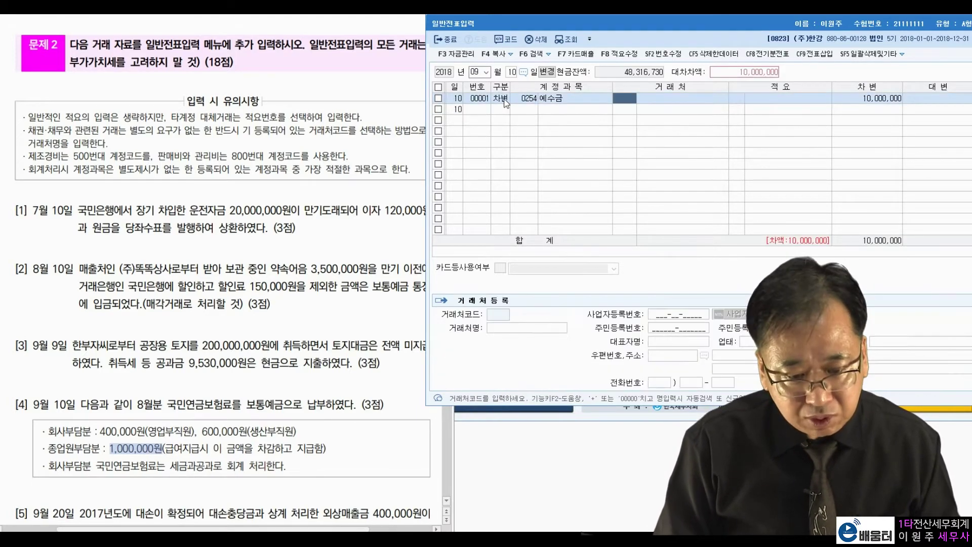
{"action": "type", "text": "1,000,000"}
{"action": "key", "text": "Return"}
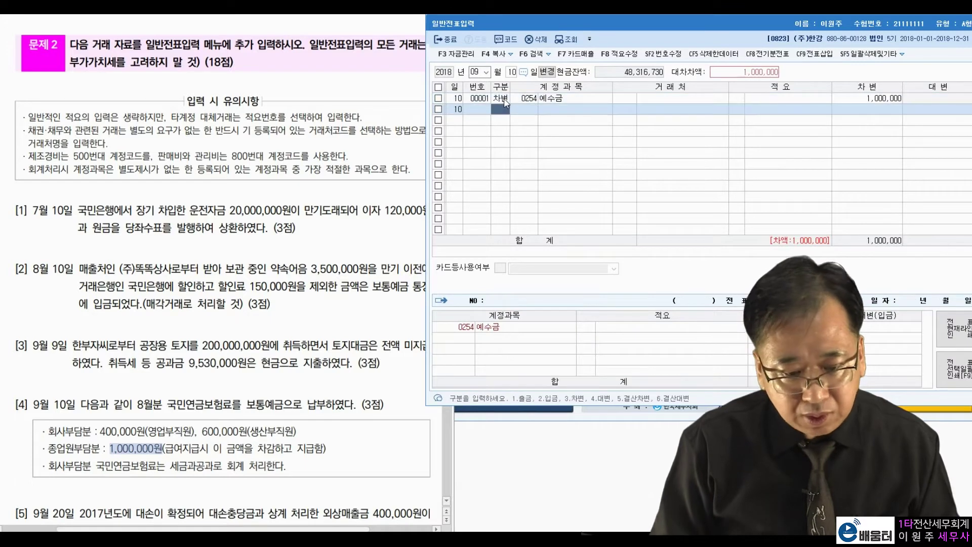
- Debit 0817 세금과공과 (selling expense) for 400,000
{"action": "type", "text": "3"}
{"action": "type", "text": "세금"}
{"action": "key", "text": "Return"}
{"action": "key", "text": "Down"}
{"action": "key", "text": "Down"}
{"action": "key", "text": "Down"}
{"action": "key", "text": "Down"}
{"action": "key", "text": "Down"}
{"action": "key", "text": "Down"}
{"action": "key", "text": "Down"}
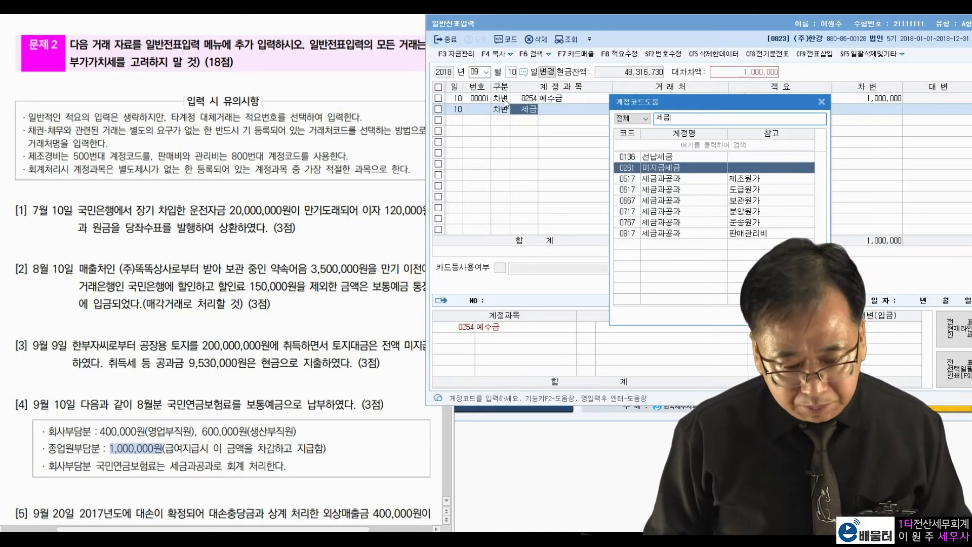
{"action": "key", "text": "Return"}
{"action": "key", "text": "Return"}
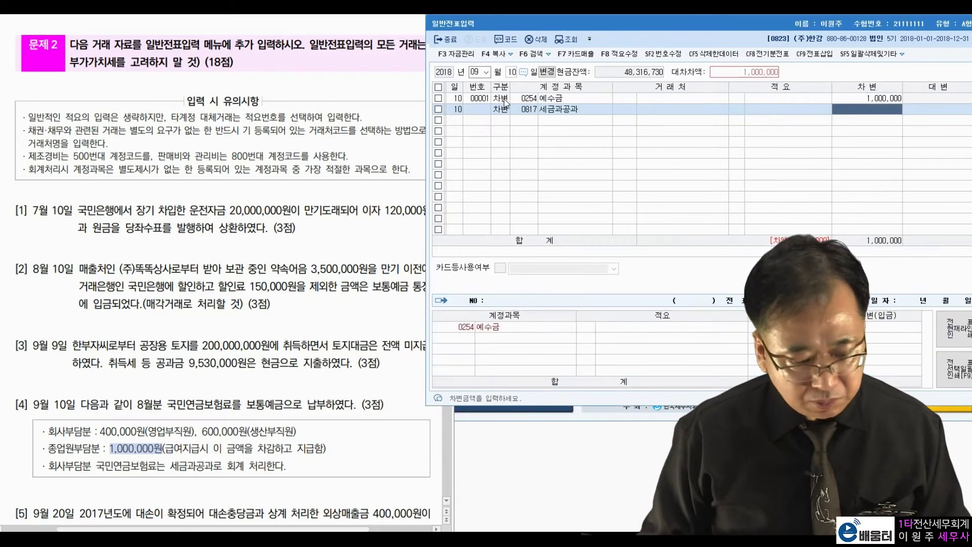
{"action": "type", "text": "400000"}
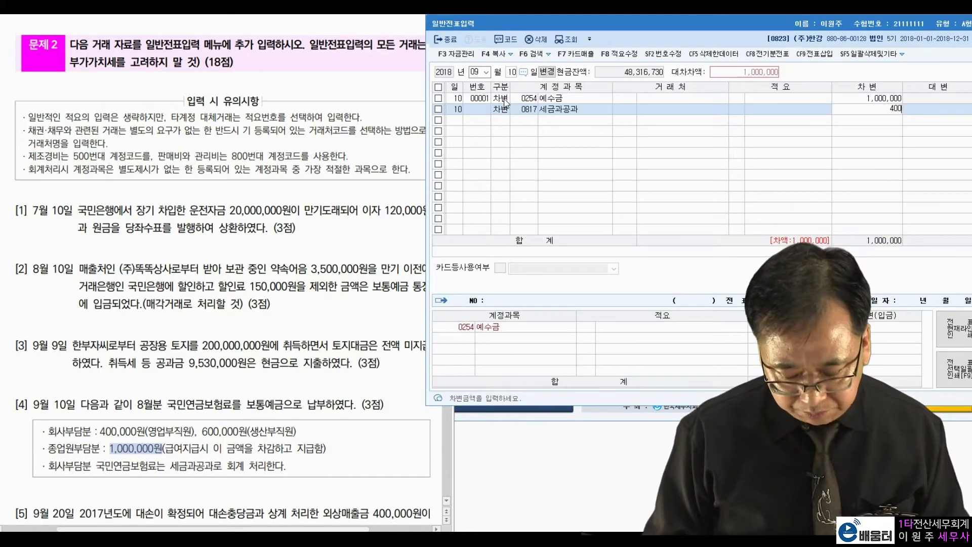
{"action": "key", "text": "Return"}
- Debit 0517 세금과공과 (manufacturing) for 600,000
{"action": "type", "text": "세금"}
{"action": "key", "text": "Return"}
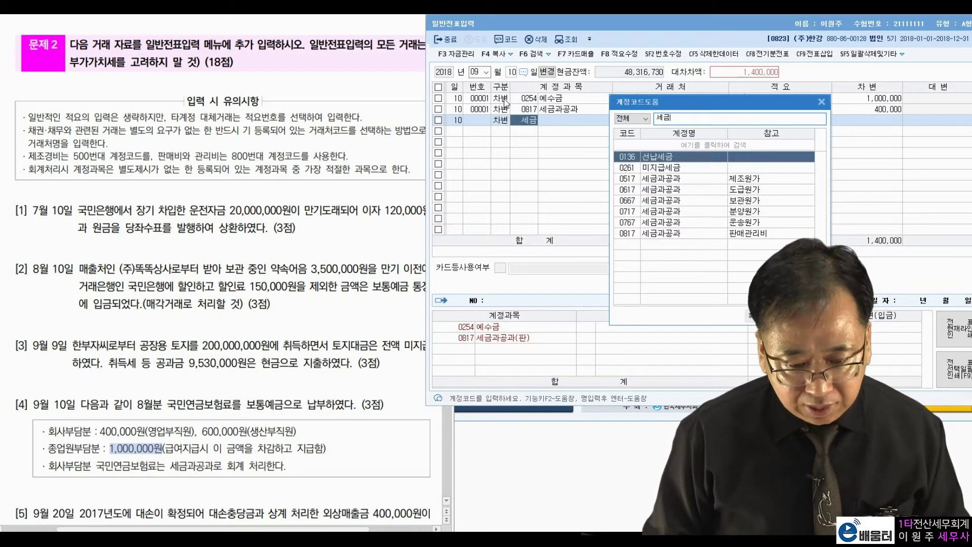
{"action": "key", "text": "Down"}
{"action": "key", "text": "Down"}
{"action": "key", "text": "Return"}
{"action": "key", "text": "Return"}
{"action": "key", "text": "Return"}
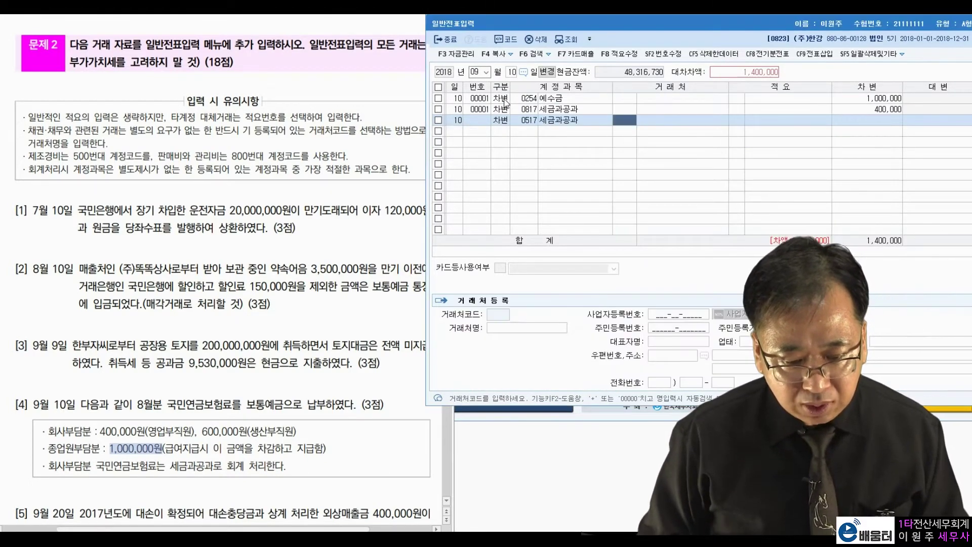
{"action": "type", "text": "600,000"}
{"action": "key", "text": "Return"}
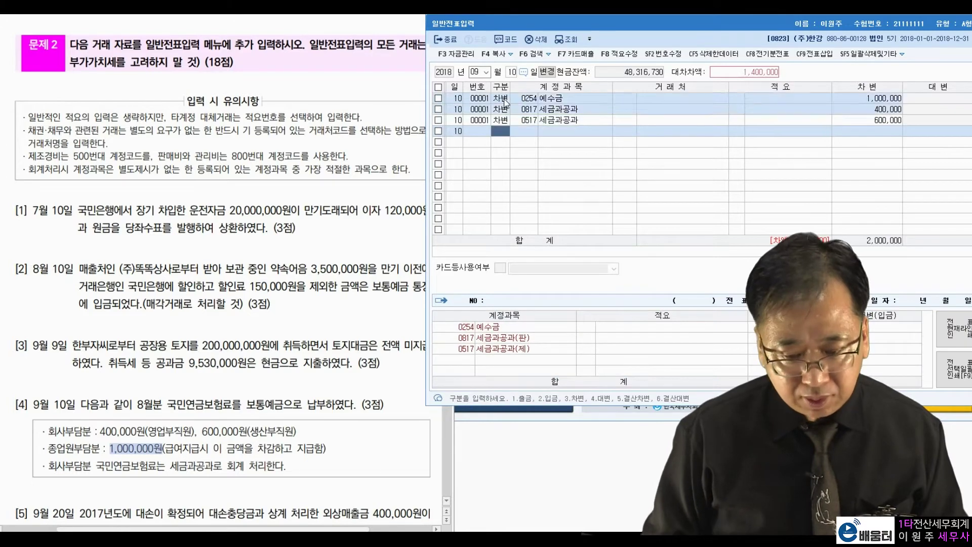
- Credit 0103 보통예금 for 2,000,000
{"action": "type", "text": "4"}
{"action": "key", "text": "Return"}
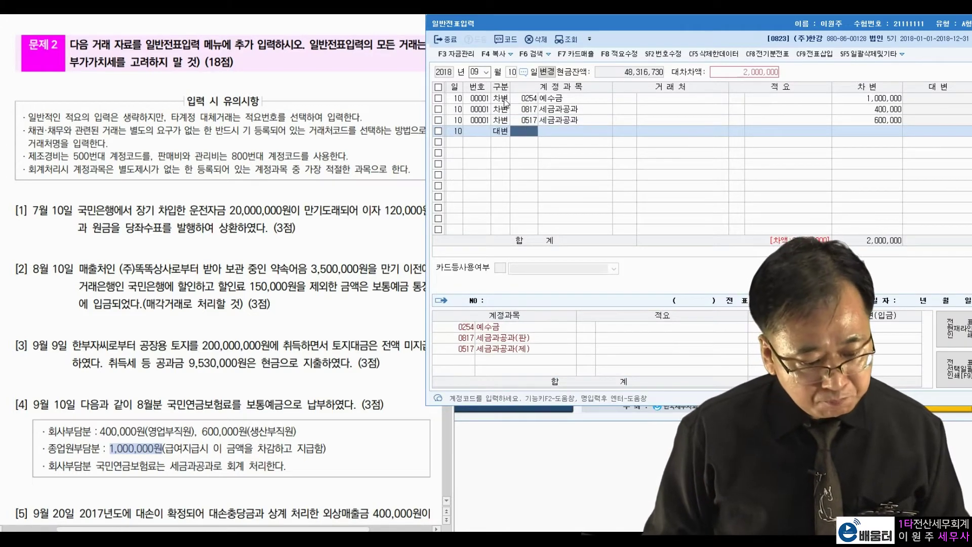
{"action": "type", "text": "103"}
{"action": "key", "text": "Return"}
{"action": "key", "text": "Return"}
{"action": "key", "text": "Return"}
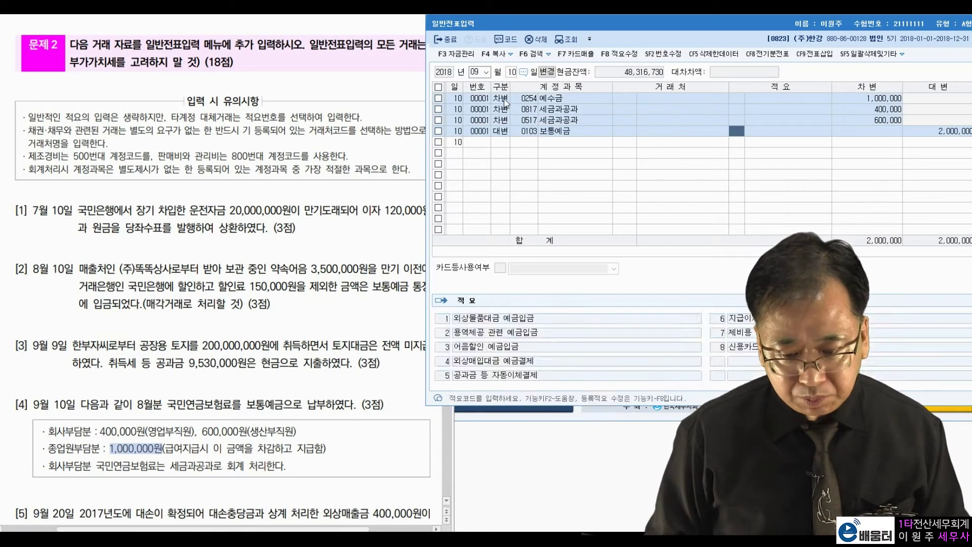
{"action": "key", "text": "Return"}
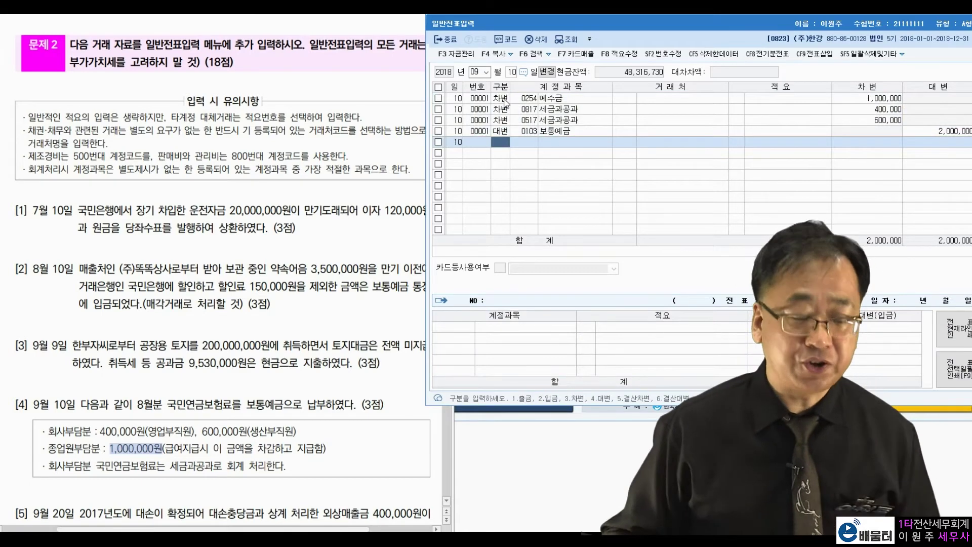
- Change the voucher day to September 20
{"action": "left_click", "coordinate": [268, 362]}
{"action": "scroll", "coordinate": [268, 362], "scroll_direction": "down", "scroll_amount": 5}
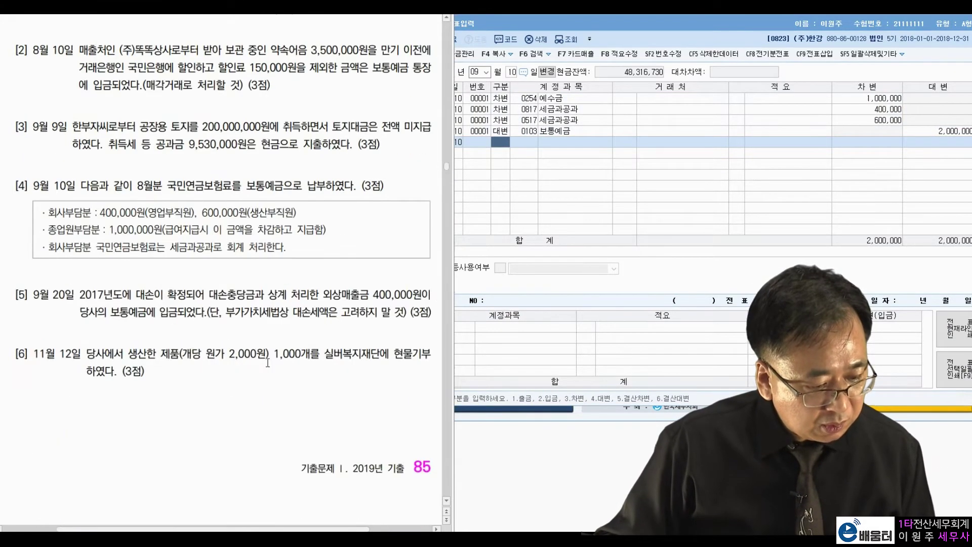
{"action": "left_click", "coordinate": [512, 73]}
{"action": "type", "text": "20"}
{"action": "key", "text": "Return"}
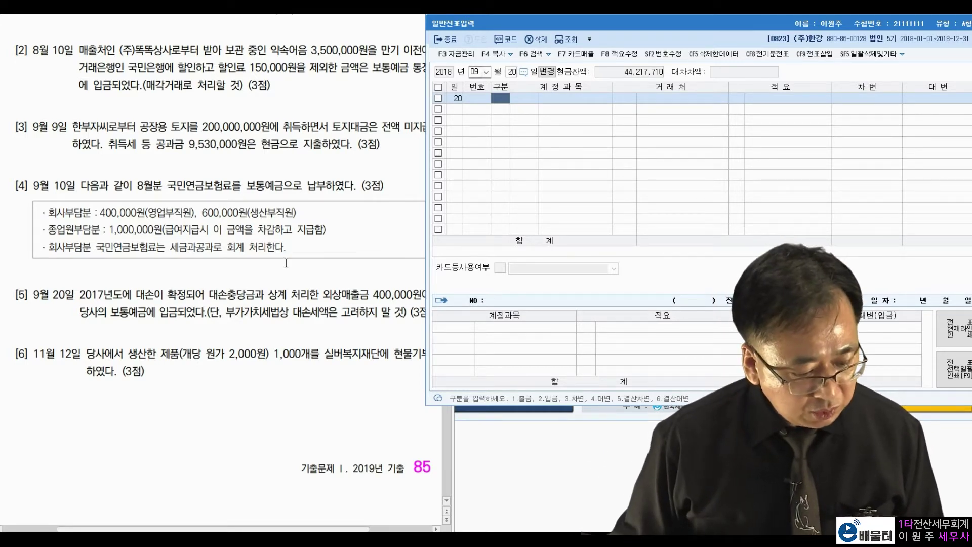
- Review problem [5]'s deposit, VAT law and bad-debt notes in the PDF
{"action": "left_click", "coordinate": [226, 310]}
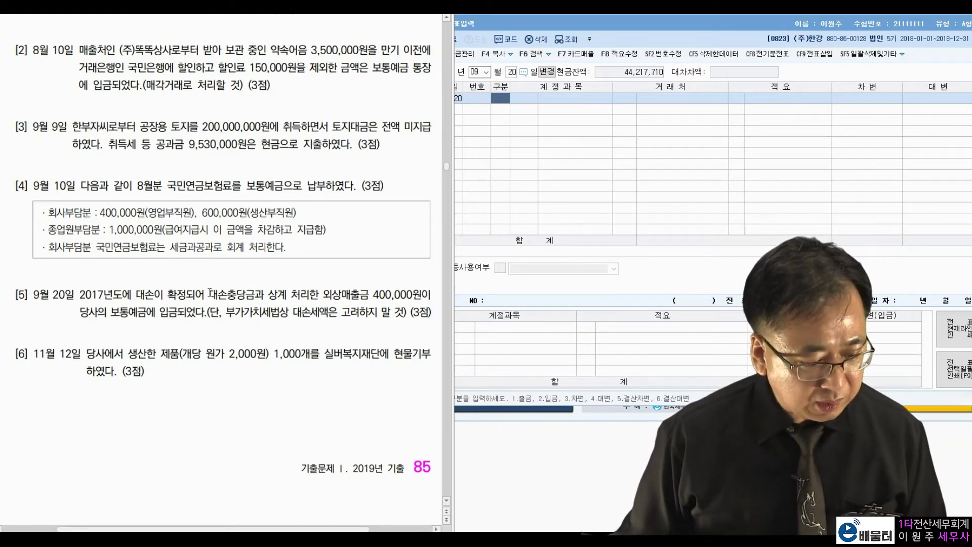
{"action": "left_click_drag", "start_coordinate": [112, 311], "coordinate": [176, 314]}
{"action": "left_click_drag", "start_coordinate": [237, 316], "coordinate": [265, 316]}
{"action": "left_click_drag", "start_coordinate": [324, 317], "coordinate": [377, 315]}
{"action": "left_click", "coordinate": [257, 289]}
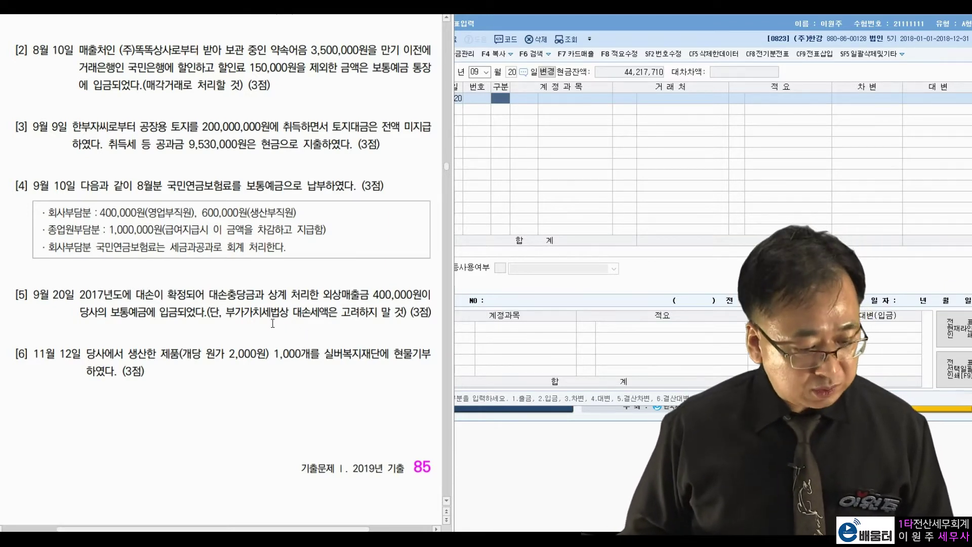
{"action": "left_click_drag", "start_coordinate": [117, 317], "coordinate": [179, 317]}
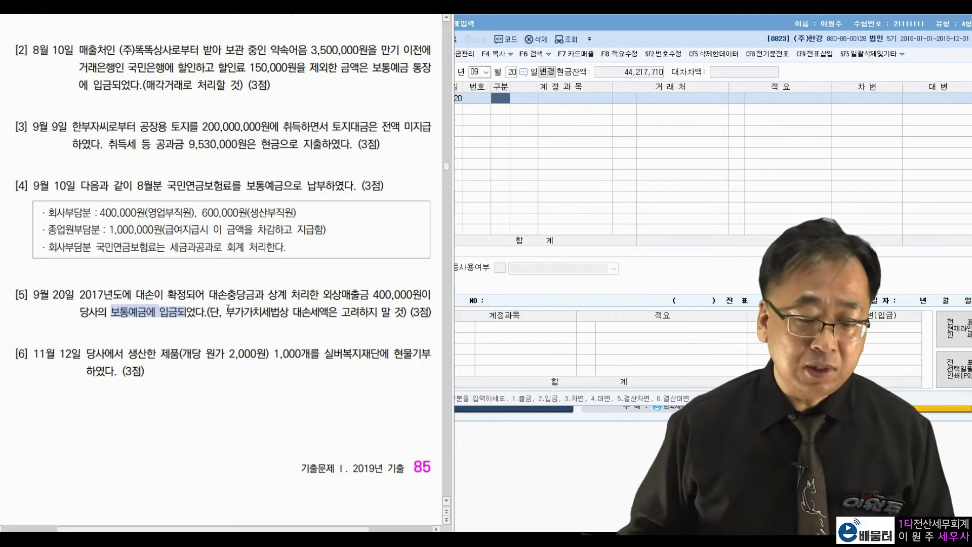
- Debit 0103 보통예금 for 400,000
{"action": "left_click", "coordinate": [507, 99]}
{"action": "type", "text": "3103"}
{"action": "key", "text": "Return"}
{"action": "key", "text": "Return"}
{"action": "key", "text": "Return"}
{"action": "type", "text": "400,000"}
- Credit 0109 대손충당금 for 400,000, chosen from the 대손충 search results
{"action": "key", "text": "Return"}
{"action": "type", "text": "4"}
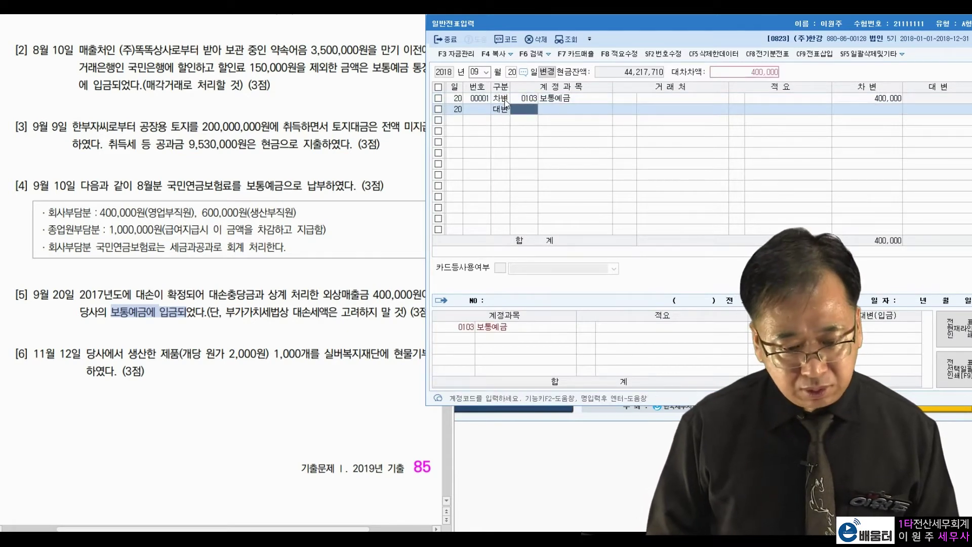
{"action": "type", "text": "대손충"}
{"action": "key", "text": "Return"}
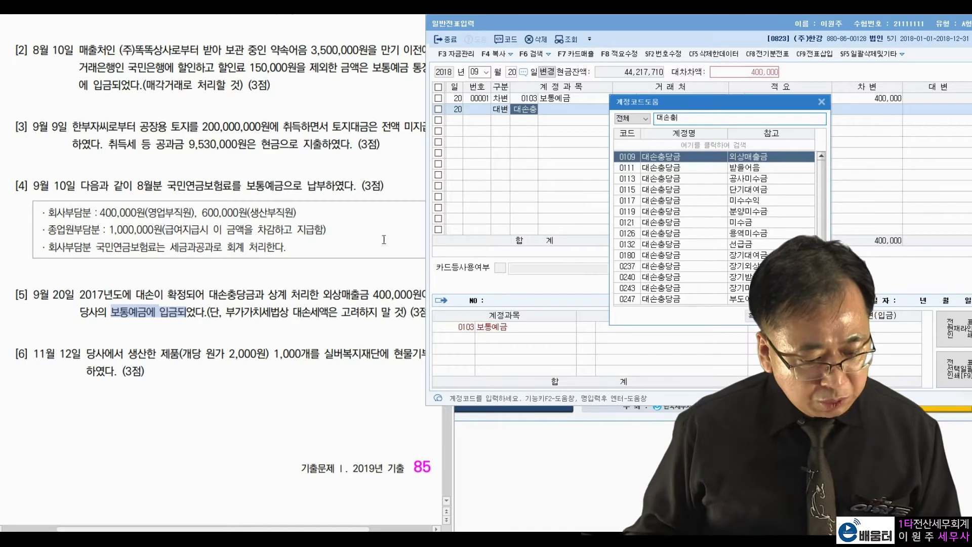
{"action": "left_click_drag", "start_coordinate": [338, 296], "coordinate": [375, 297]}
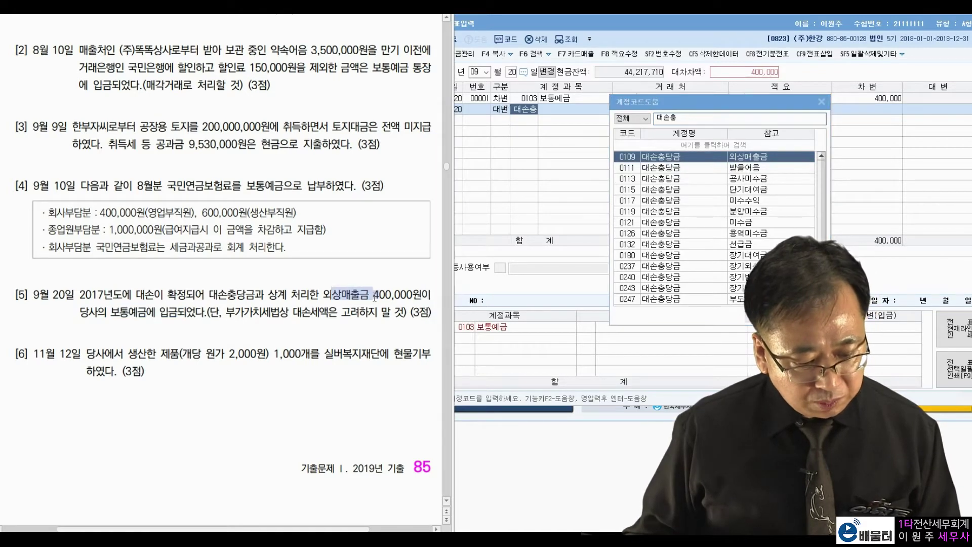
{"action": "left_click", "coordinate": [705, 161]}
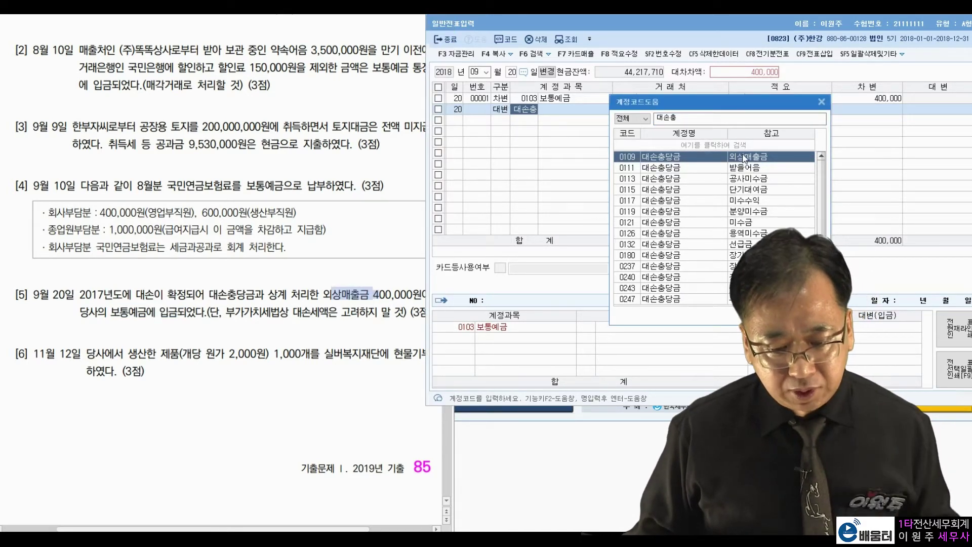
{"action": "double_click", "coordinate": [708, 158]}
{"action": "key", "text": "Return"}
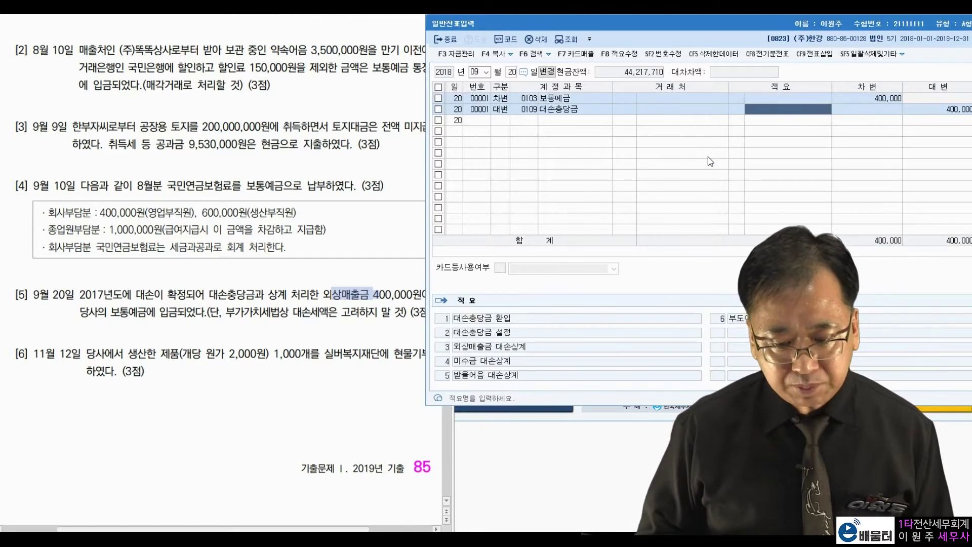
{"action": "key", "text": "Return"}
{"action": "key", "text": "Return"}
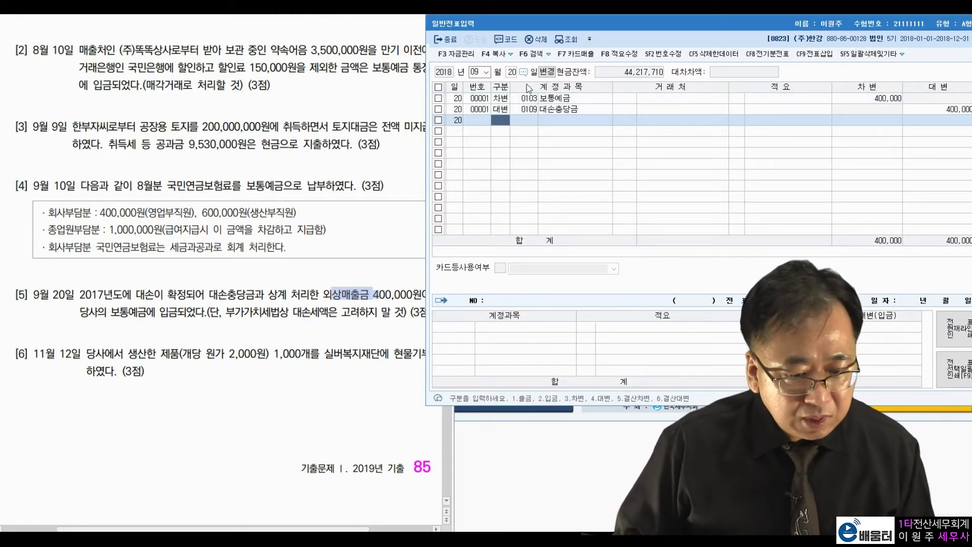
- Set the voucher date to November 12 and glance at the problem sheet
{"action": "left_click", "coordinate": [475, 72]}
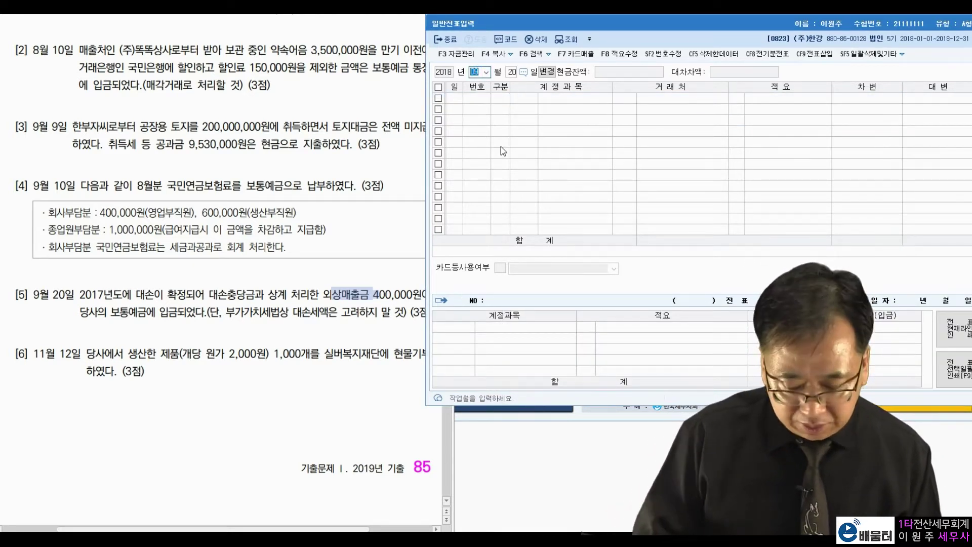
{"action": "type", "text": "1112"}
{"action": "key", "text": "Return"}
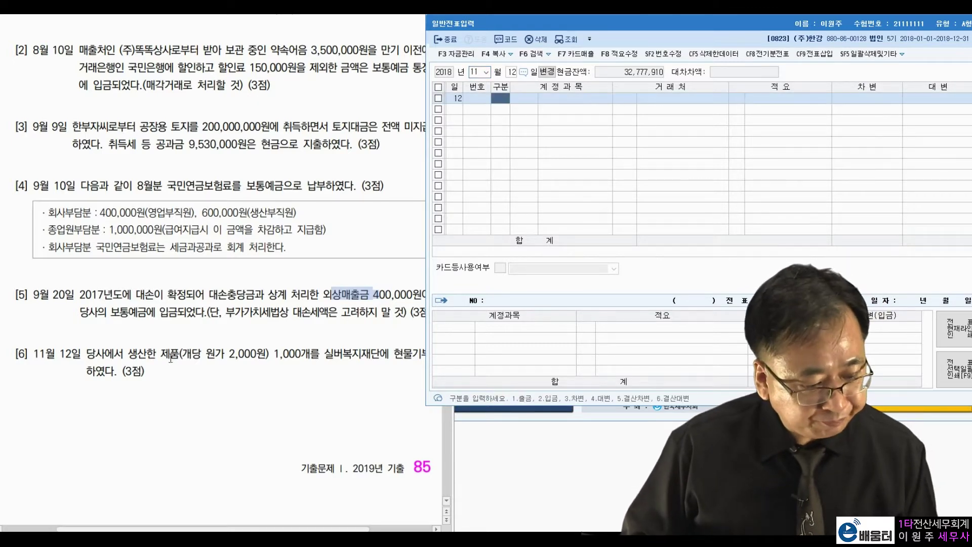
{"action": "left_click", "coordinate": [196, 365]}
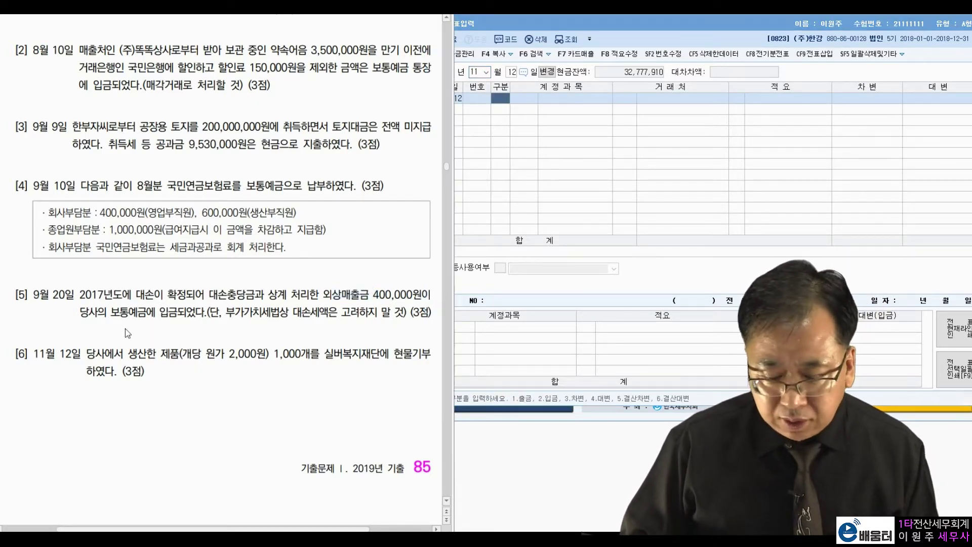
{"action": "left_click_drag", "start_coordinate": [95, 352], "coordinate": [105, 353]}
{"action": "left_click", "coordinate": [185, 352]}
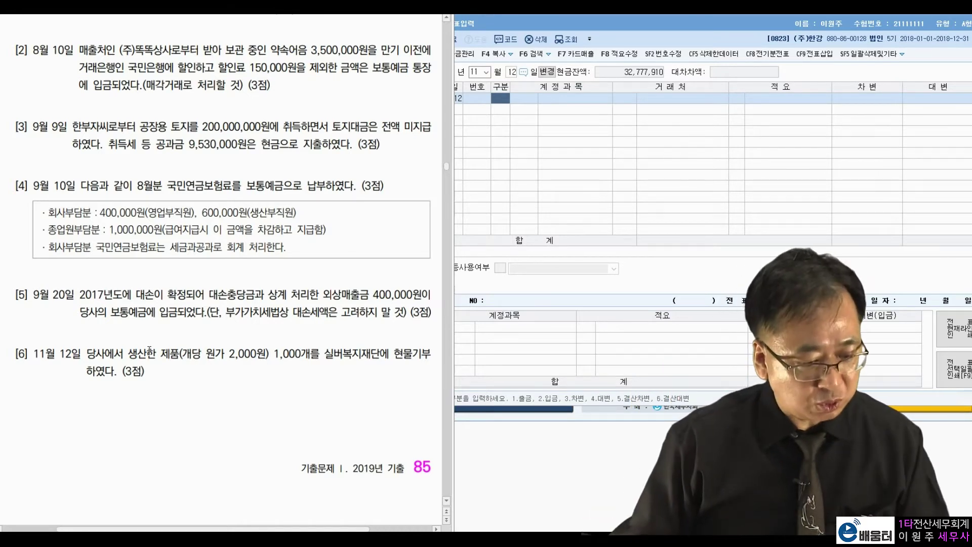
- Debit 0953 기부금 for 2,000,000
{"action": "type", "text": "3"}
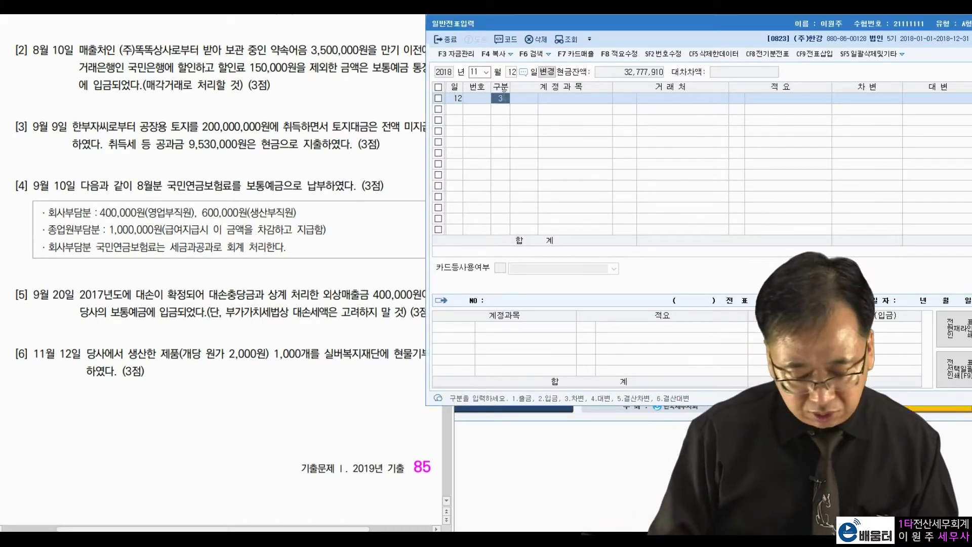
{"action": "key", "text": "Return"}
{"action": "type", "text": "기부금"}
{"action": "key", "text": "Return"}
{"action": "key", "text": "Return"}
{"action": "key", "text": "Return"}
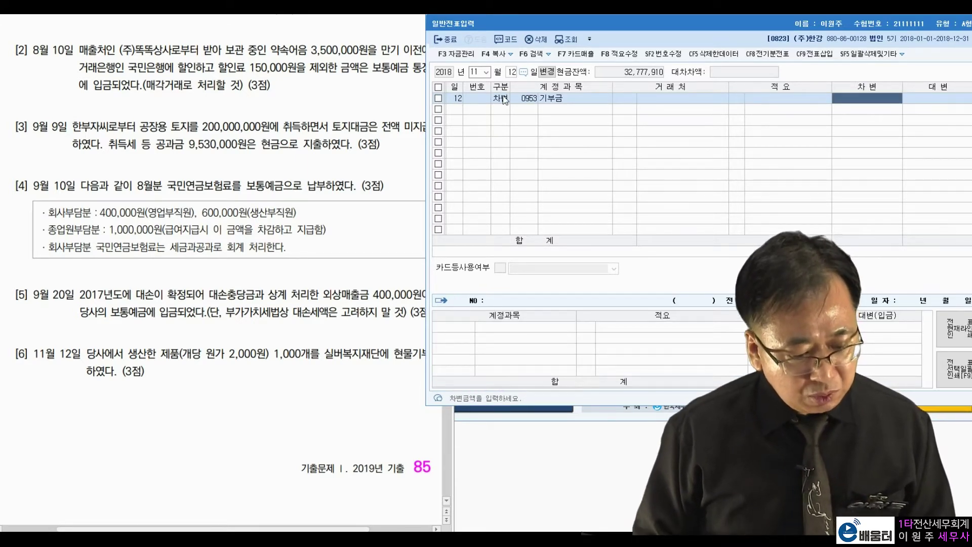
{"action": "type", "text": "2000000"}
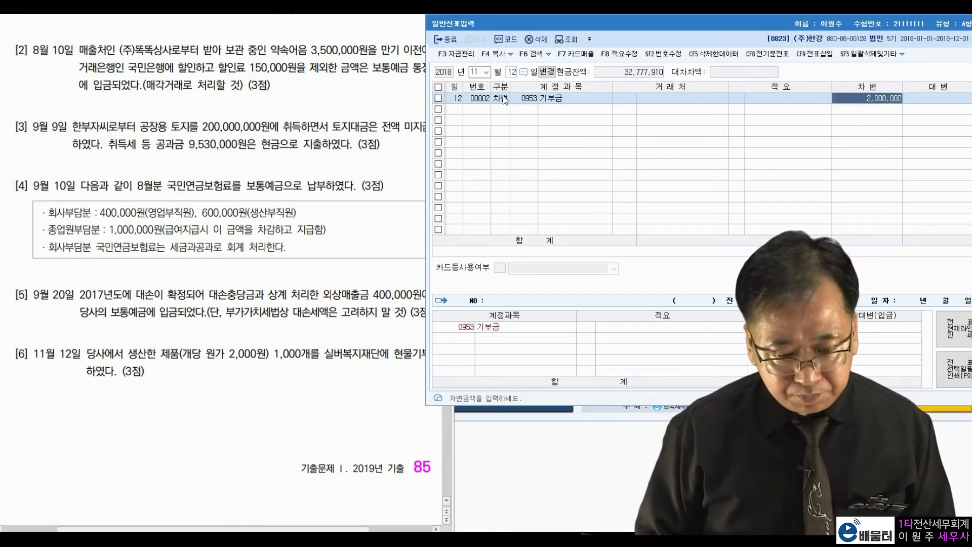
{"action": "key", "text": "Return"}
- Credit 0150 제품 with 적요 8 타계정으로 대체액 and finish the voucher
{"action": "type", "text": "4"}
{"action": "key", "text": "Return"}
{"action": "type", "text": "제품"}
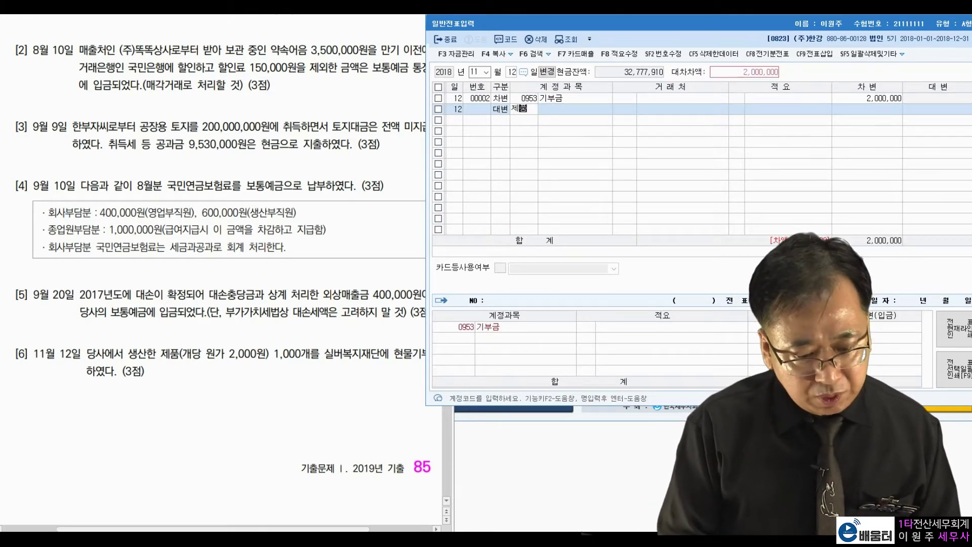
{"action": "key", "text": "Return"}
{"action": "key", "text": "Return"}
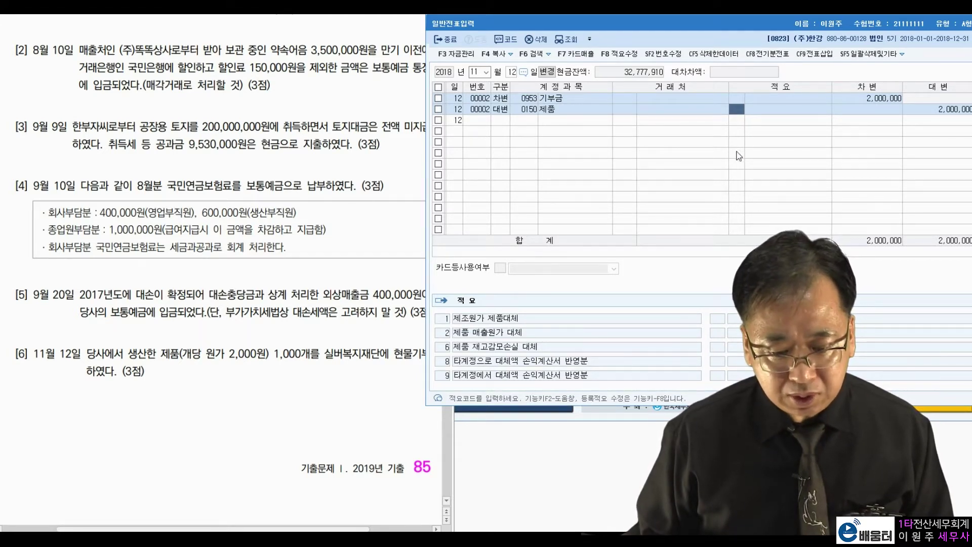
{"action": "type", "text": "8"}
{"action": "key", "text": "Return"}
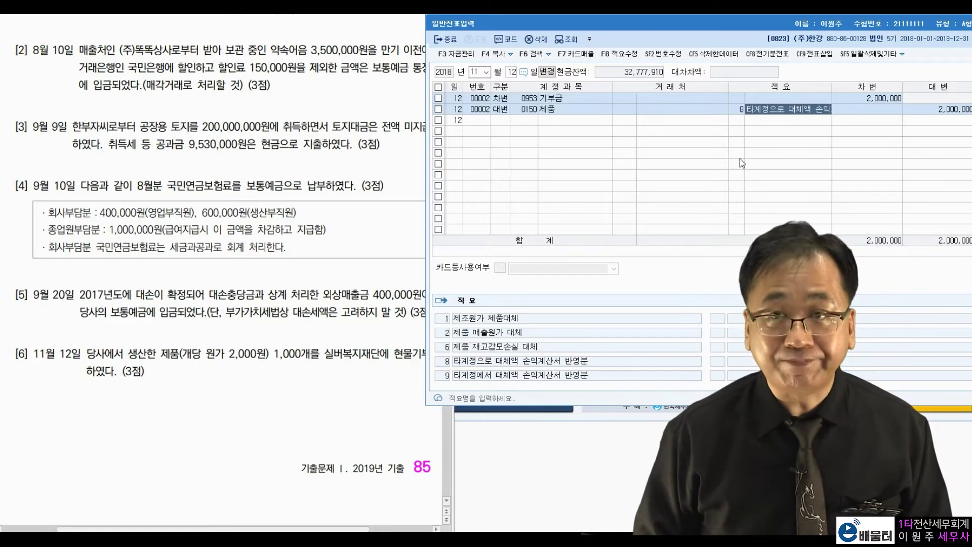
{"action": "key", "text": "Return"}
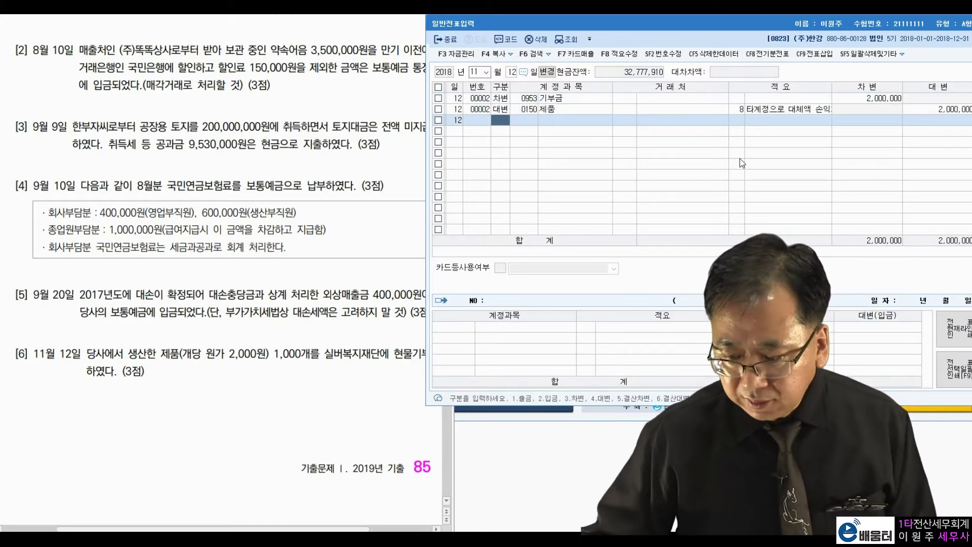
- Scroll down the problem sheet to review the next items
{"action": "left_click", "coordinate": [173, 322]}
{"action": "scroll", "coordinate": [173, 322], "scroll_direction": "down", "scroll_amount": 10}
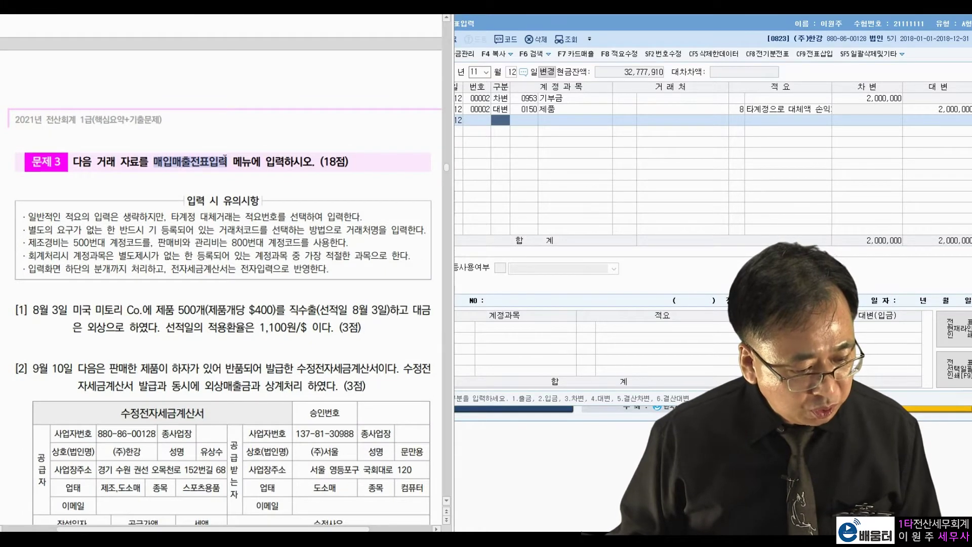
{"action": "scroll", "coordinate": [197, 298], "scroll_direction": "down", "scroll_amount": 4}
{"action": "scroll", "coordinate": [197, 299], "scroll_direction": "down", "scroll_amount": 1}
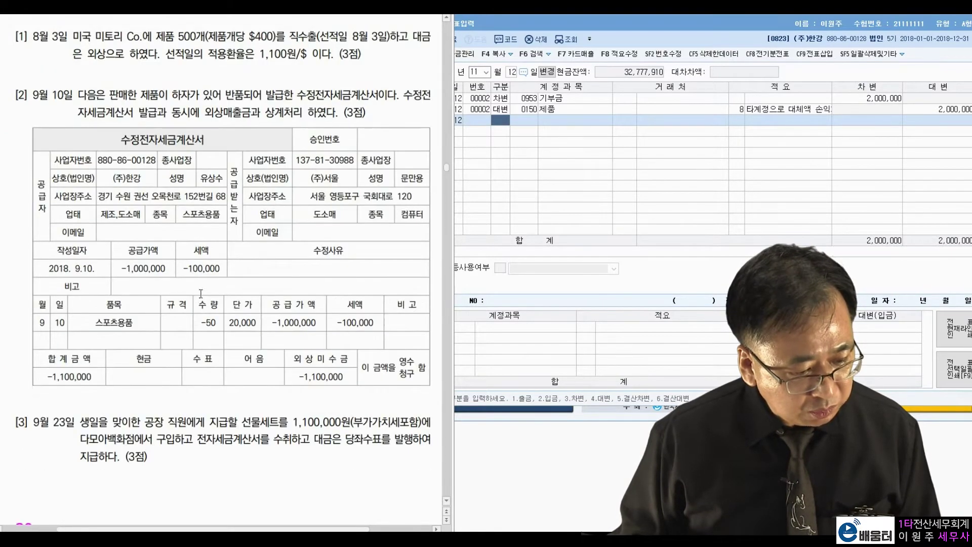
- Close 일반전표입력, open 매입매출전표입력 and move its window up and right
{"action": "double_click", "coordinate": [672, 29]}
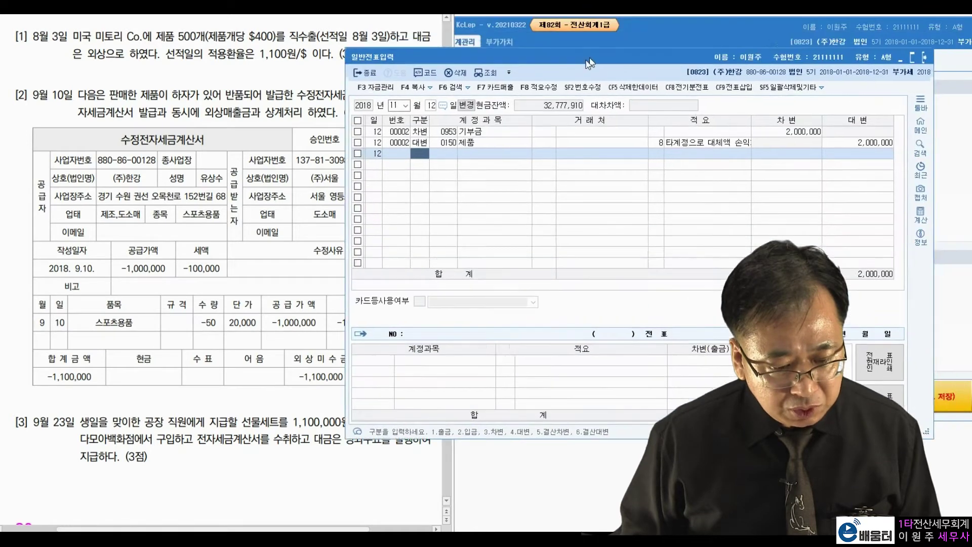
{"action": "left_click", "coordinate": [917, 63]}
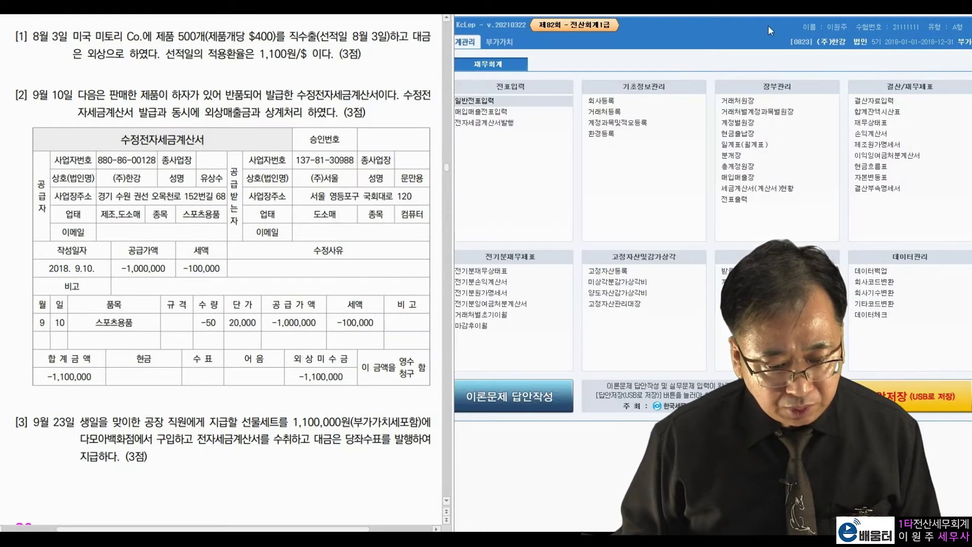
{"action": "left_click", "coordinate": [471, 113]}
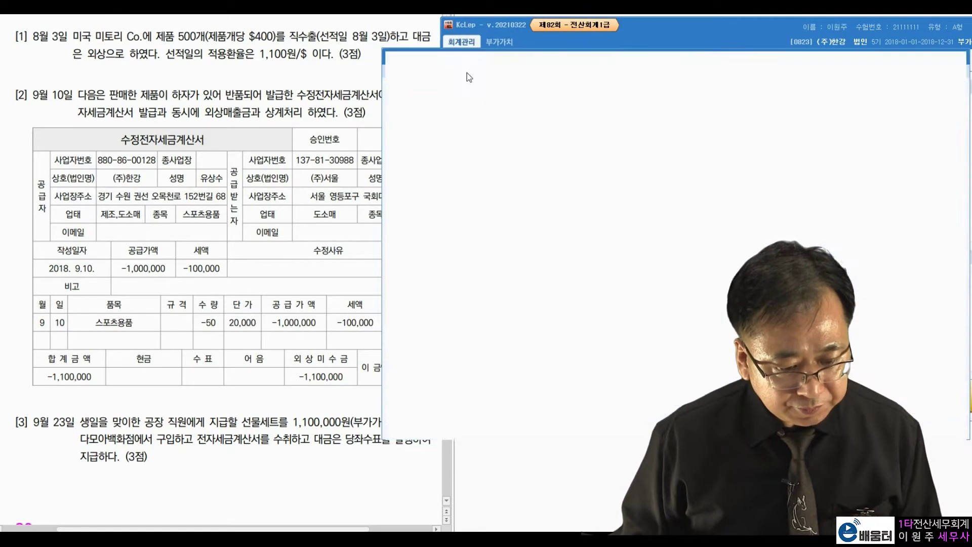
{"action": "left_click_drag", "start_coordinate": [467, 48], "coordinate": [484, 24]}
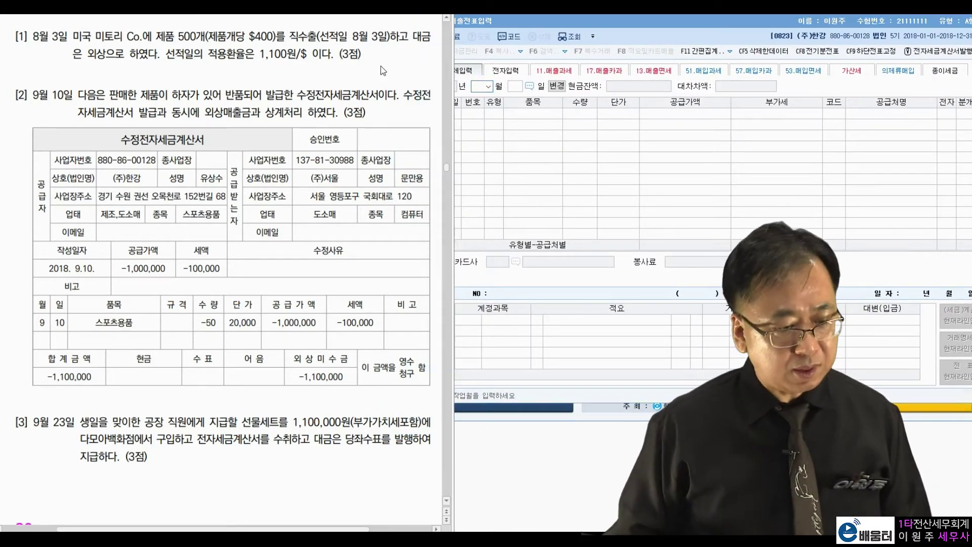
- Enter month 08 and day 3 as the sales voucher date
{"action": "left_click", "coordinate": [477, 86]}
{"action": "type", "text": "8"}
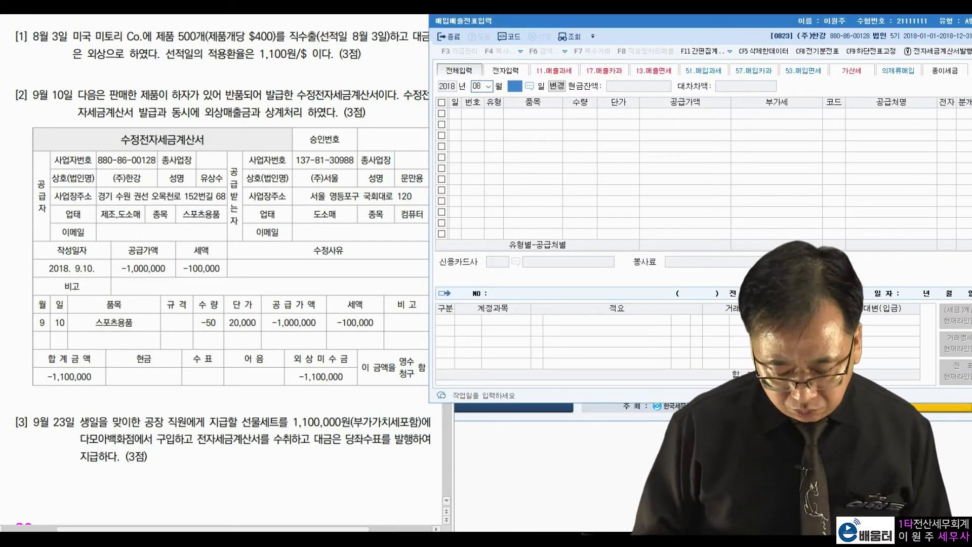
{"action": "key", "text": "Return"}
{"action": "type", "text": "3"}
{"action": "key", "text": "Return"}
- Highlight problem [1]'s customer, quantity, shipping date, credit terms and 1,100 exchange rate
{"action": "left_click", "coordinate": [196, 77]}
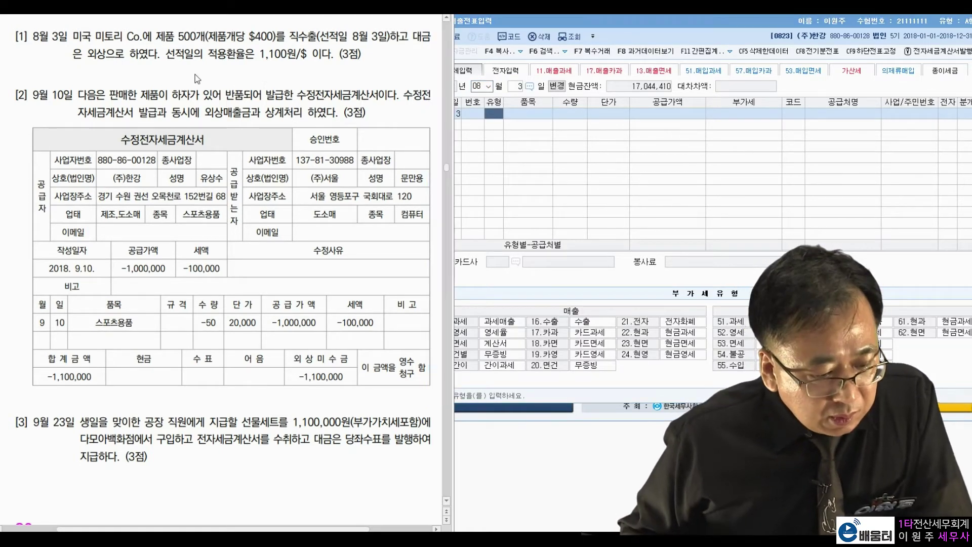
{"action": "left_click_drag", "start_coordinate": [95, 36], "coordinate": [261, 41]}
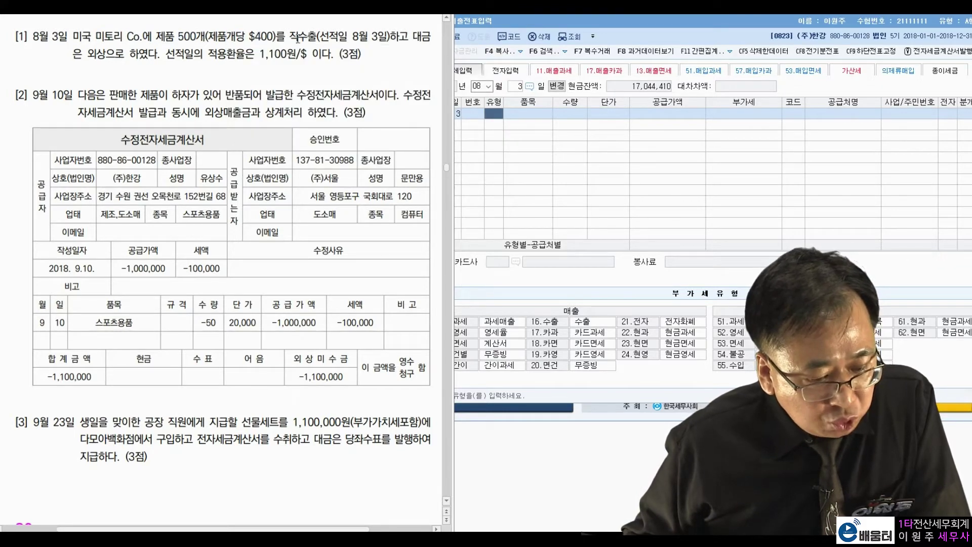
{"action": "left_click_drag", "start_coordinate": [353, 37], "coordinate": [364, 40]}
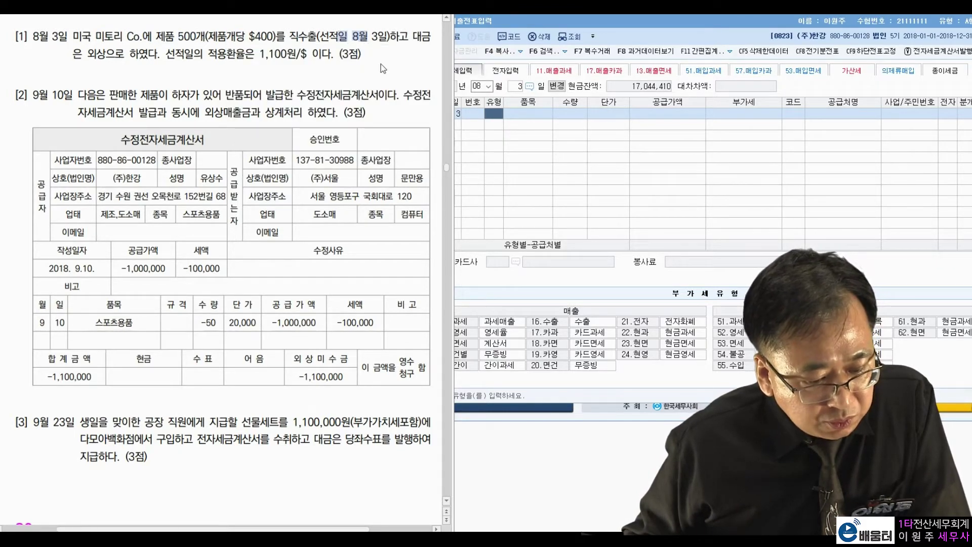
{"action": "left_click", "coordinate": [183, 56]}
{"action": "left_click_drag", "start_coordinate": [118, 56], "coordinate": [133, 55]}
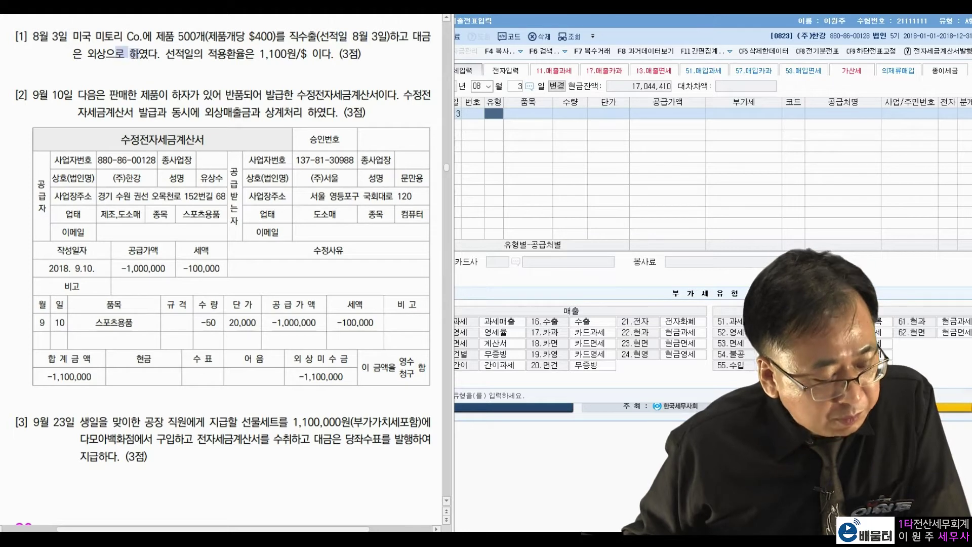
{"action": "left_click", "coordinate": [182, 51]}
{"action": "left_click_drag", "start_coordinate": [257, 56], "coordinate": [285, 56]}
{"action": "left_click", "coordinate": [320, 51]}
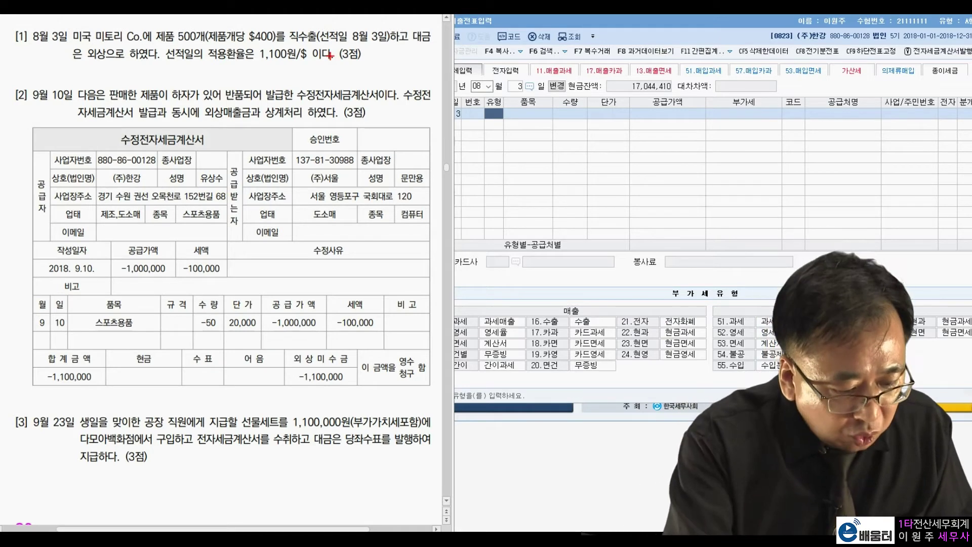
- Circle 500개, $400 and 1,100원/$ in red, write 500×400×1100, then erase the annotations
{"action": "mouse_move", "coordinate": [208, 40]}
{"action": "left_mouse_down"}
{"action": "mouse_move", "coordinate": [202, 30]}
{"action": "mouse_move", "coordinate": [204, 48]}
{"action": "left_mouse_up"}
{"action": "mouse_move", "coordinate": [276, 40]}
{"action": "left_mouse_down"}
{"action": "mouse_move", "coordinate": [255, 22]}
{"action": "mouse_move", "coordinate": [303, 57]}
{"action": "left_mouse_up"}
{"action": "left_click_drag", "start_coordinate": [238, 83], "coordinate": [247, 107]}
{"action": "mouse_move", "coordinate": [248, 85]}
{"action": "left_mouse_down"}
{"action": "mouse_move", "coordinate": [253, 102]}
{"action": "mouse_move", "coordinate": [262, 86]}
{"action": "mouse_move", "coordinate": [282, 95]}
{"action": "left_mouse_up"}
{"action": "mouse_move", "coordinate": [282, 80]}
{"action": "left_mouse_down"}
{"action": "mouse_move", "coordinate": [269, 90]}
{"action": "mouse_move", "coordinate": [300, 82]}
{"action": "left_mouse_up"}
{"action": "mouse_move", "coordinate": [293, 75]}
{"action": "left_mouse_down"}
{"action": "mouse_move", "coordinate": [297, 96]}
{"action": "mouse_move", "coordinate": [318, 75]}
{"action": "mouse_move", "coordinate": [344, 74]}
{"action": "left_mouse_up"}
{"action": "mouse_move", "coordinate": [336, 57]}
{"action": "left_mouse_down"}
{"action": "mouse_move", "coordinate": [325, 81]}
{"action": "mouse_move", "coordinate": [349, 77]}
{"action": "left_mouse_up"}
{"action": "mouse_move", "coordinate": [348, 46]}
{"action": "left_mouse_down"}
{"action": "mouse_move", "coordinate": [357, 76]}
{"action": "mouse_move", "coordinate": [398, 36]}
{"action": "left_mouse_up"}
{"action": "left_click_drag", "start_coordinate": [381, 80], "coordinate": [366, 111]}
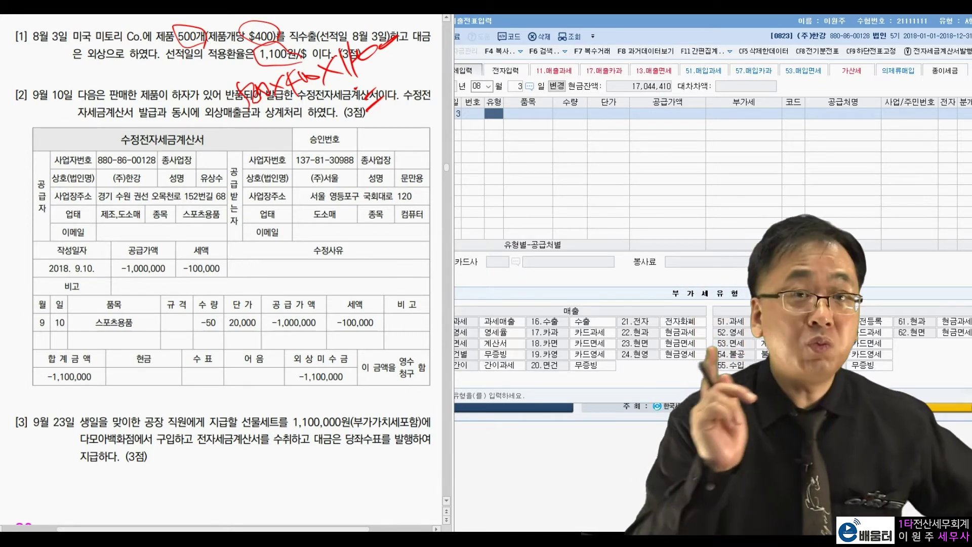
{"action": "key", "text": "Escape"}
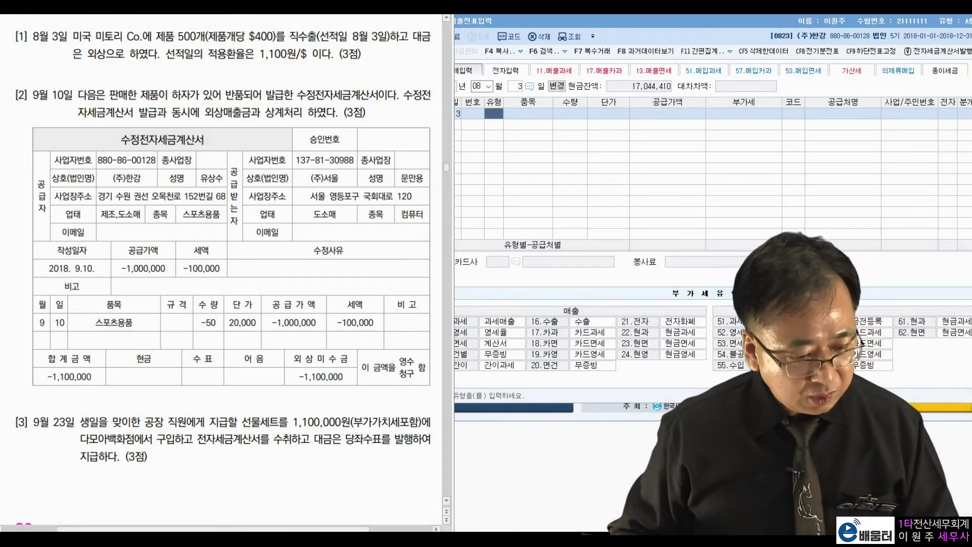
- Record a 유형 16 수출 sale of 220,000,000 to 미토리 Co. as 직접수출, settled 외상
{"action": "left_click", "coordinate": [501, 117]}
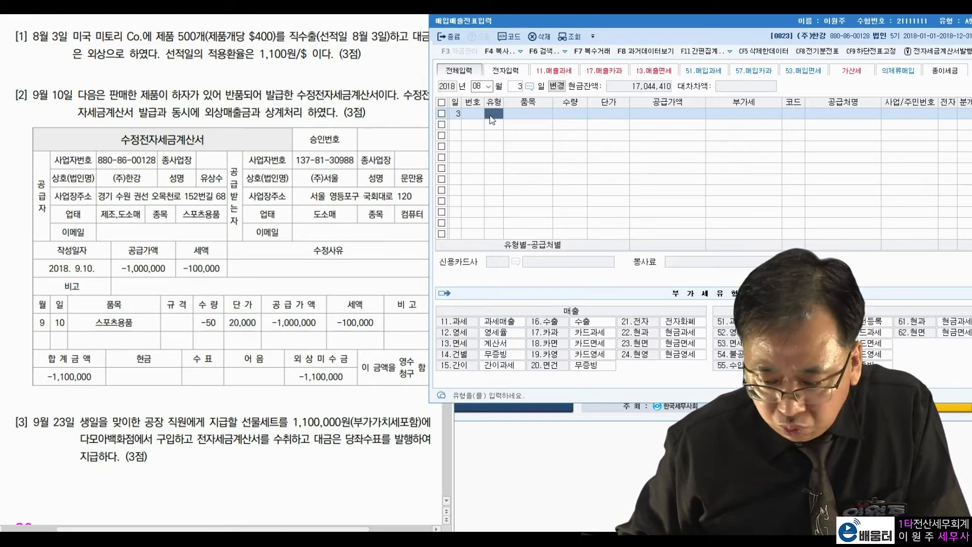
{"action": "type", "text": "16"}
{"action": "key", "text": "Return"}
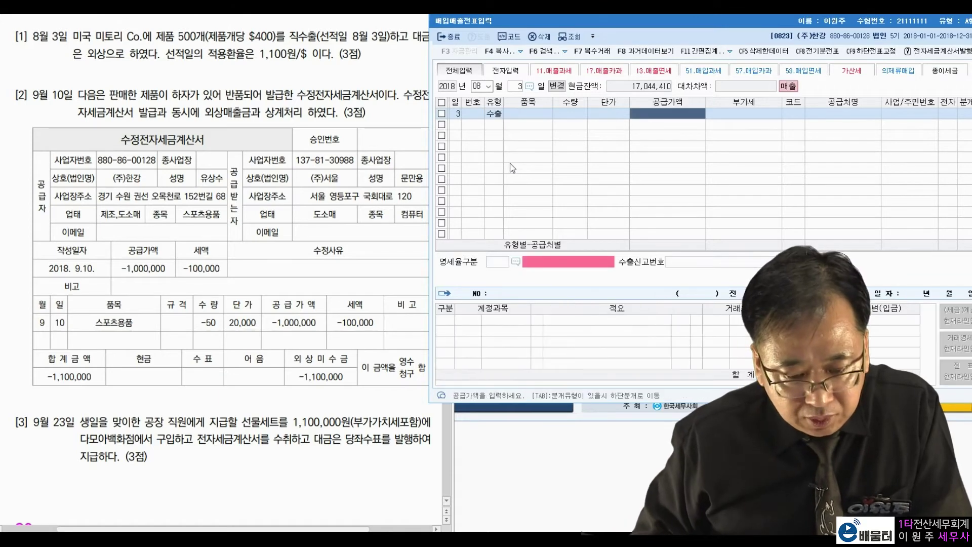
{"action": "type", "text": "220000000"}
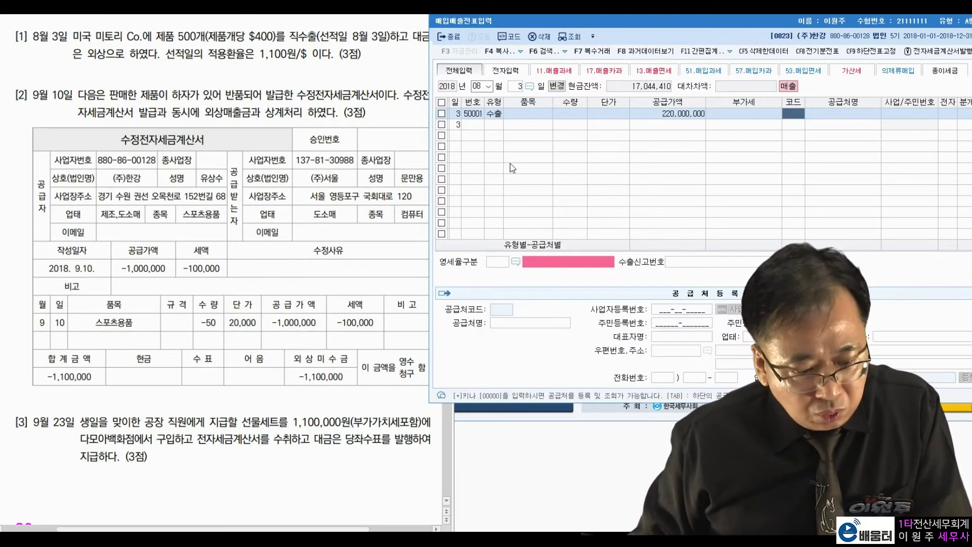
{"action": "type", "text": "미토"}
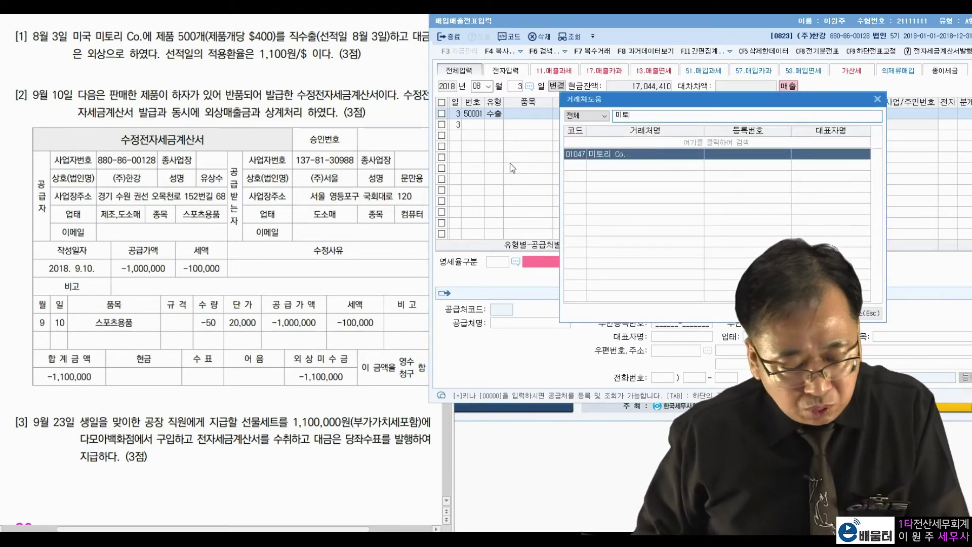
{"action": "key", "text": "Return"}
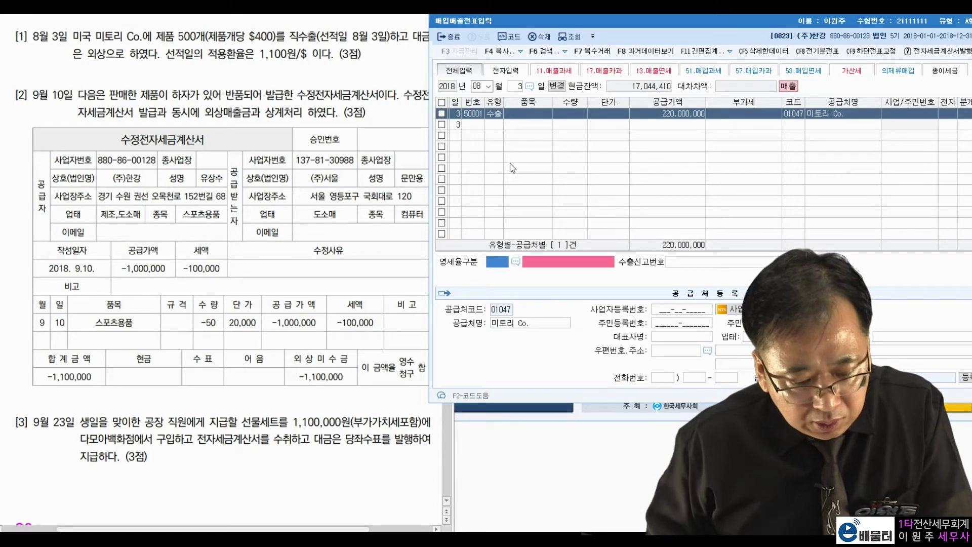
{"action": "left_click", "coordinate": [516, 262]}
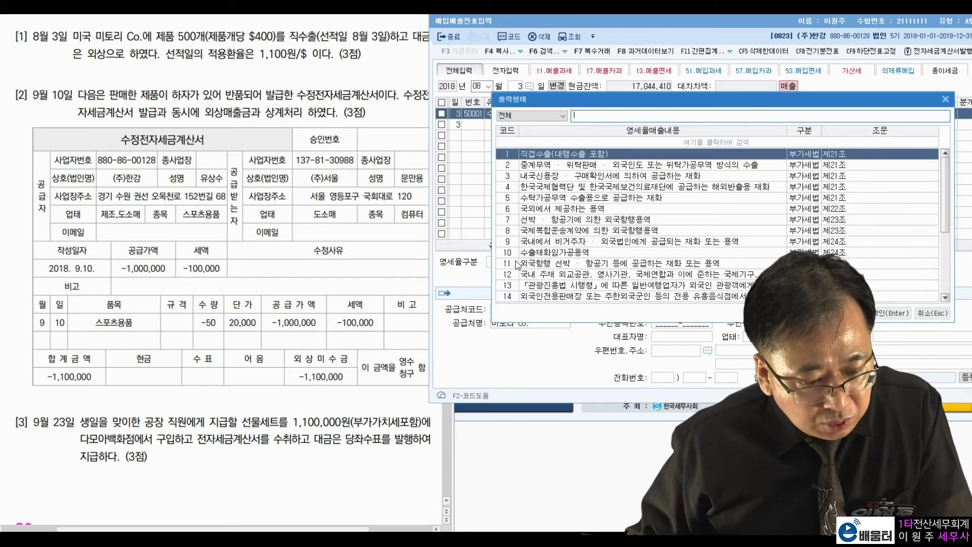
{"action": "double_click", "coordinate": [554, 154]}
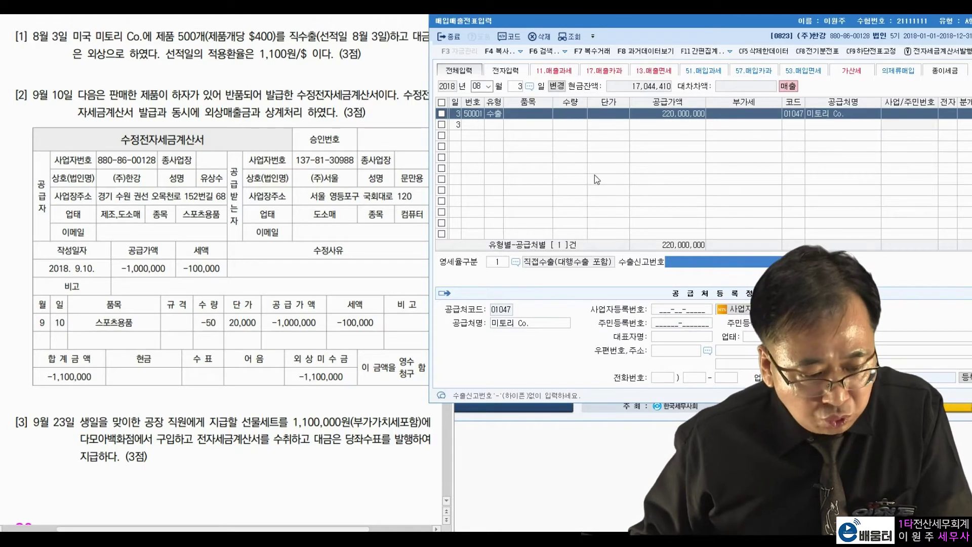
{"action": "key", "text": "Return"}
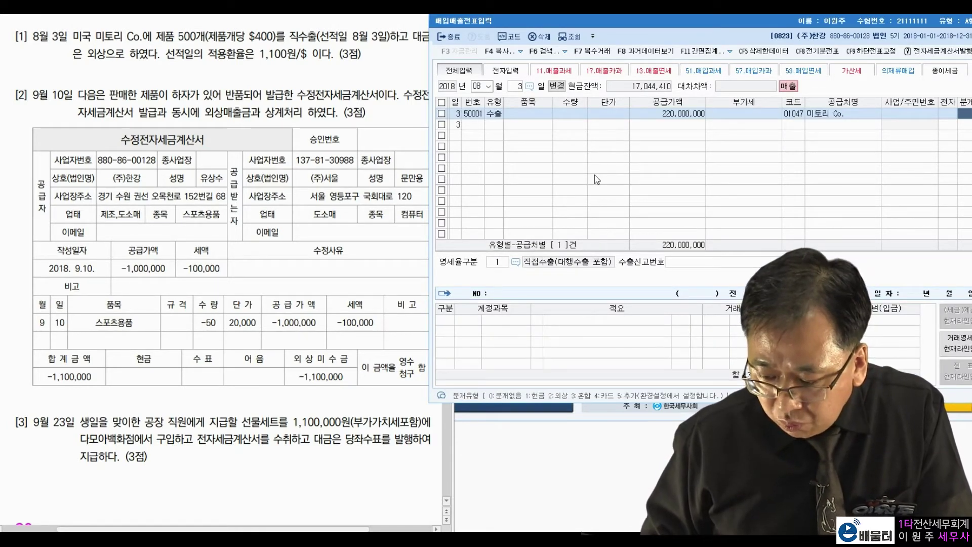
{"action": "type", "text": "2"}
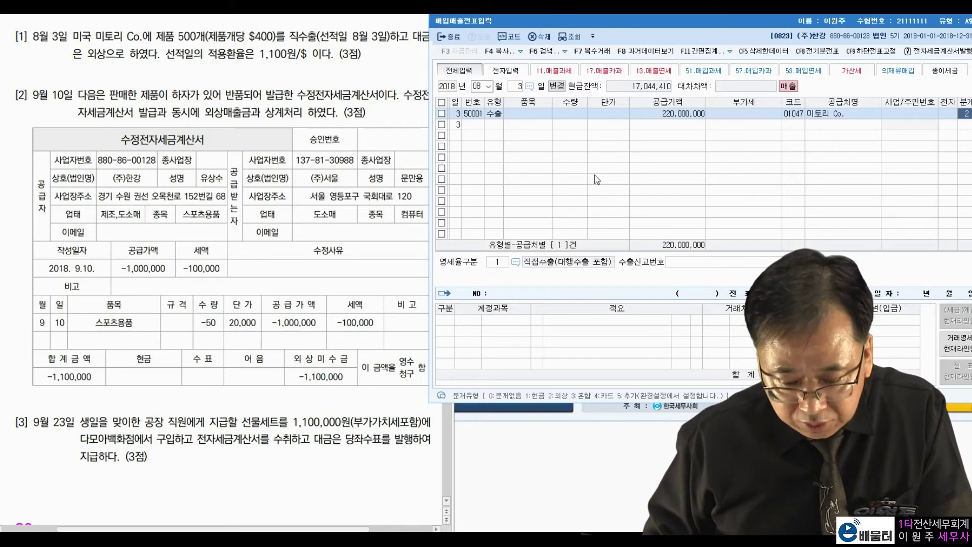
{"action": "key", "text": "Return"}
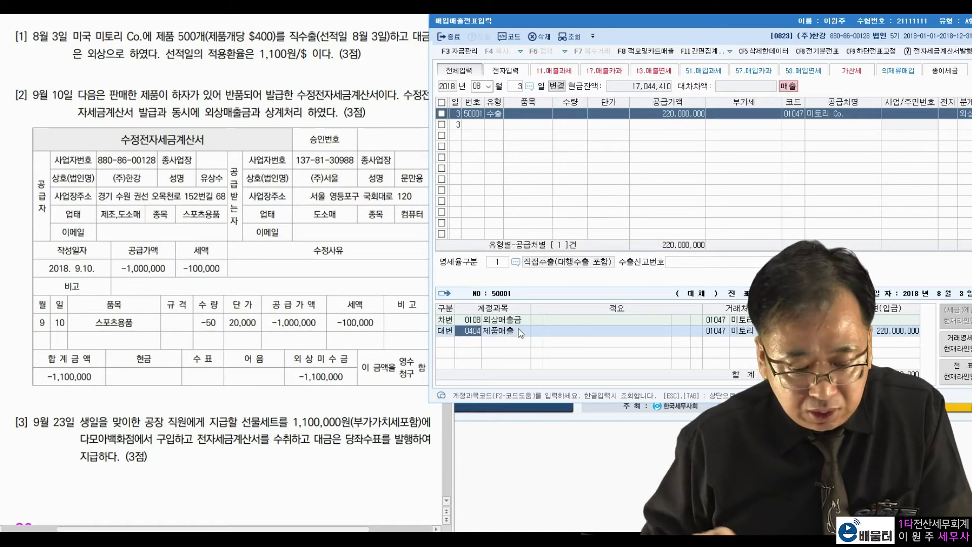
{"action": "key", "text": "Return"}
{"action": "key", "text": "Return"}
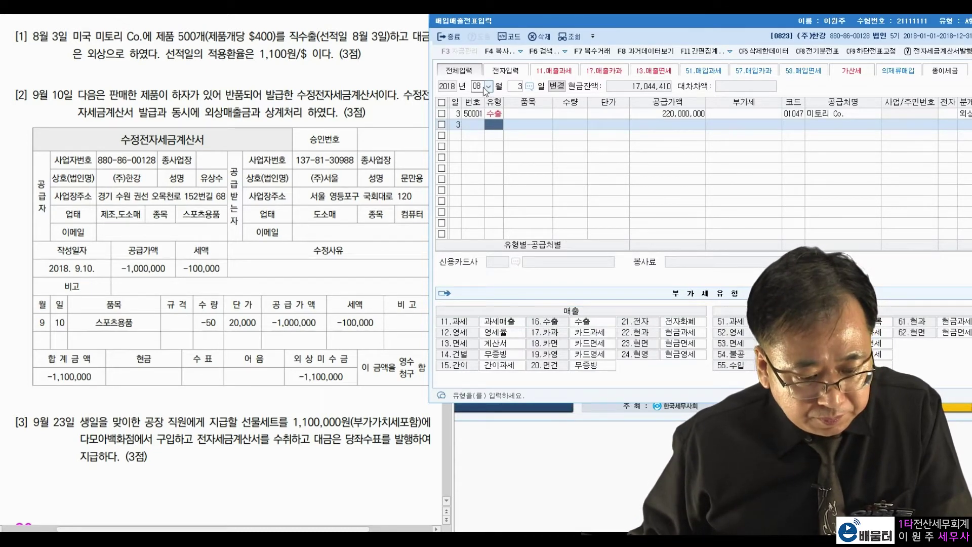
- Change the entry date to month 09, day 10
{"action": "left_click", "coordinate": [479, 87]}
{"action": "type", "text": "09"}
{"action": "key", "text": "Return"}
{"action": "type", "text": "10"}
{"action": "key", "text": "Return"}
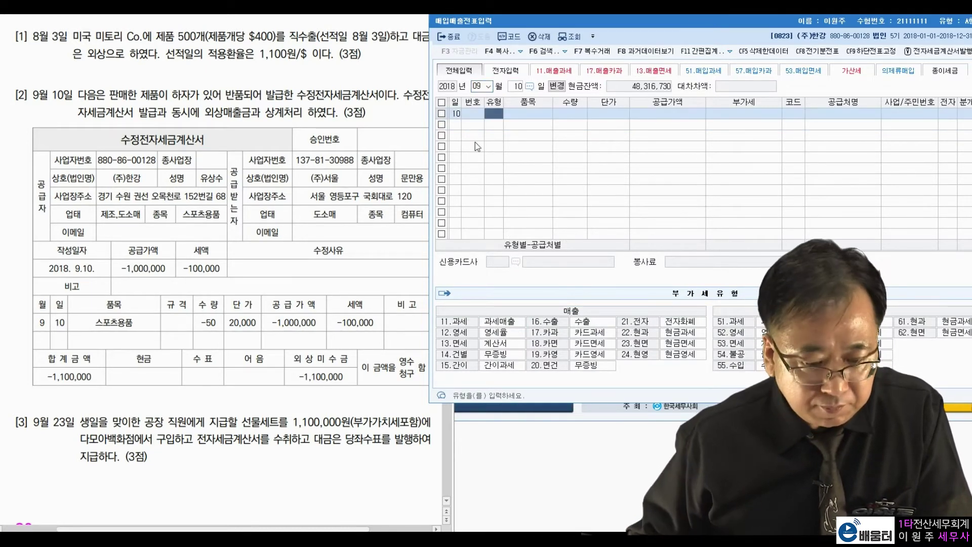
- Highlight problem [2]'s amended electronic tax invoice and accounts-receivable offset wording
{"action": "left_click", "coordinate": [95, 90]}
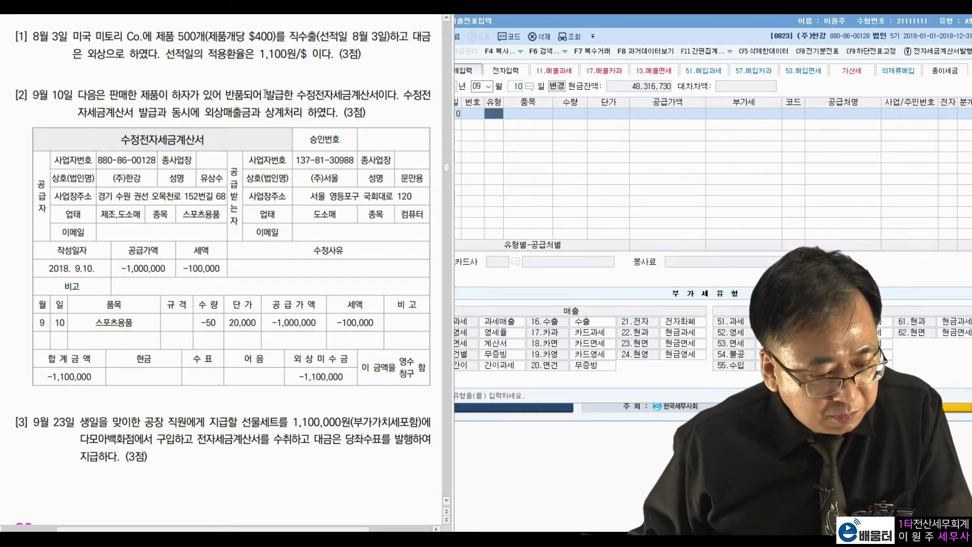
{"action": "left_click_drag", "start_coordinate": [298, 95], "coordinate": [387, 95]}
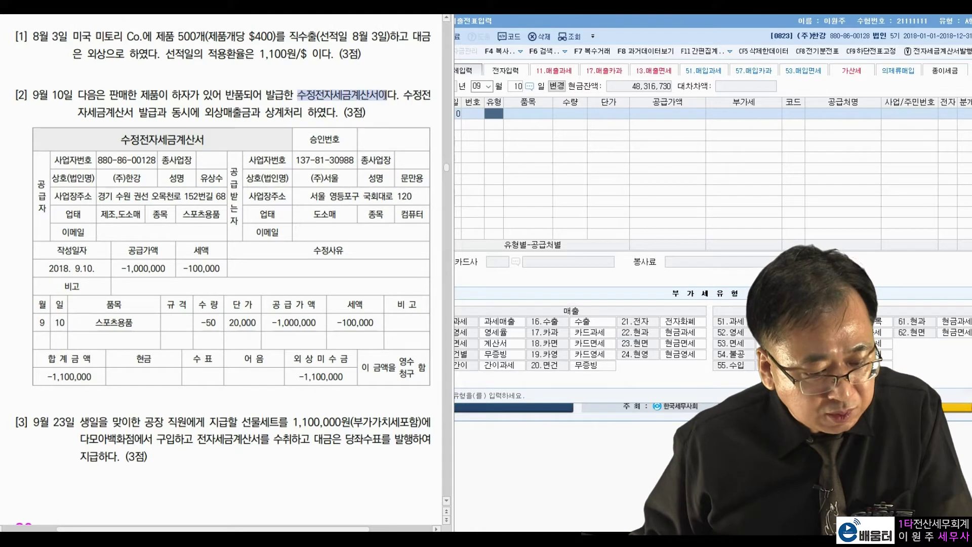
{"action": "left_click", "coordinate": [406, 96]}
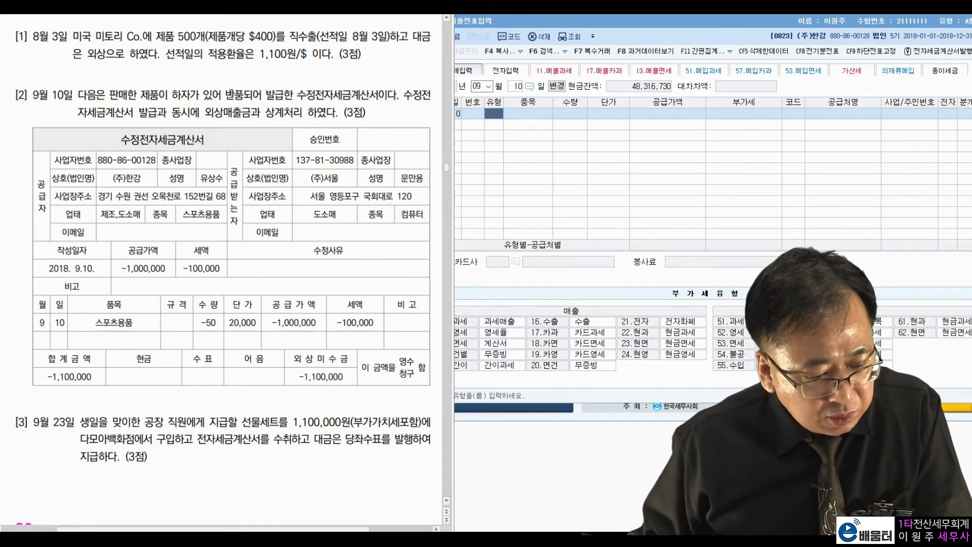
{"action": "left_click_drag", "start_coordinate": [204, 112], "coordinate": [327, 112]}
{"action": "left_click", "coordinate": [311, 117]}
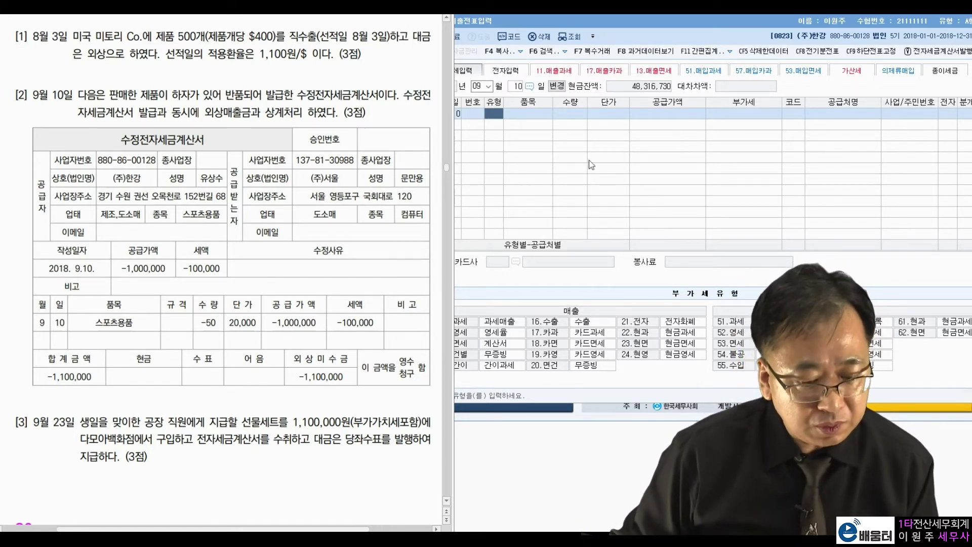
- Enter a type 11 과세 sale with -1,000,000 supply value and search customers for 서울
{"action": "left_click", "coordinate": [499, 120]}
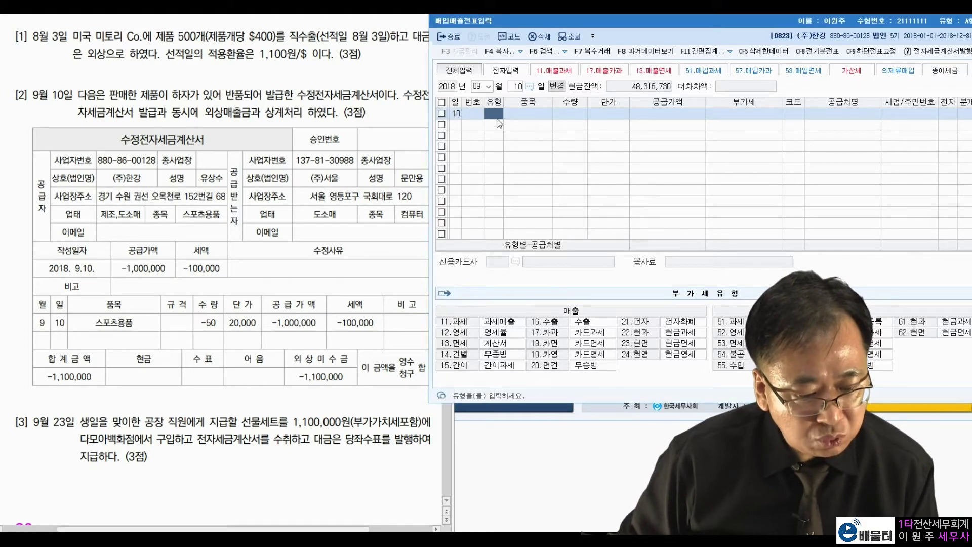
{"action": "type", "text": "11"}
{"action": "key", "text": "Return"}
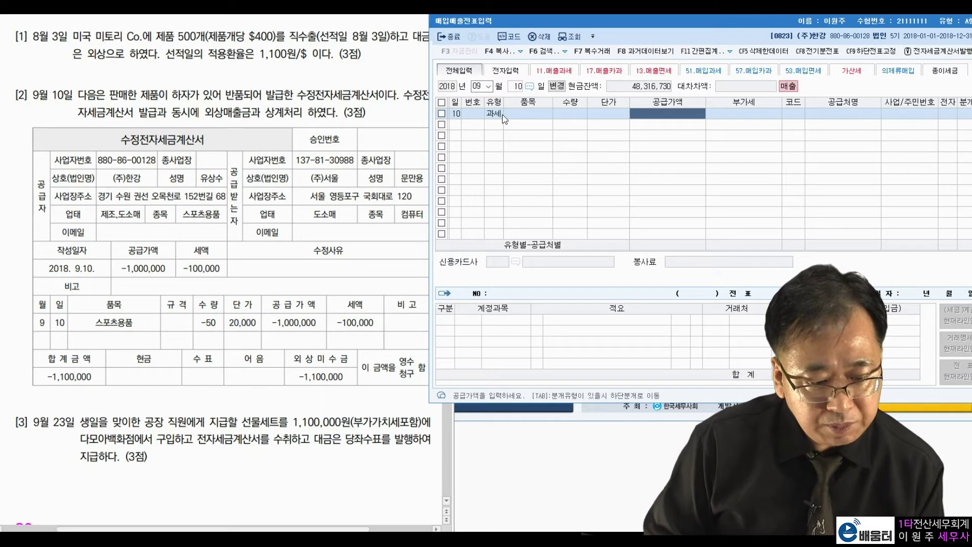
{"action": "type", "text": "-1"}
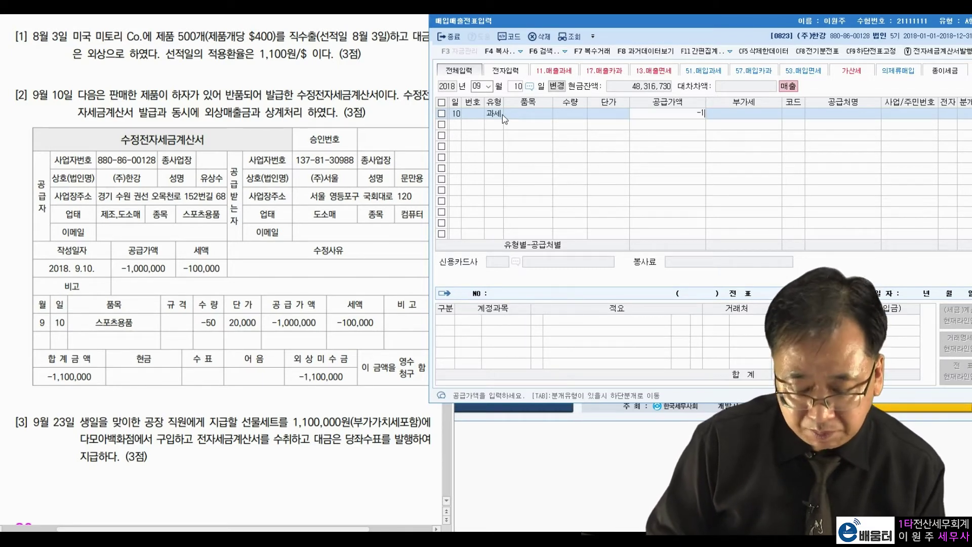
{"action": "type", "text": ",000,000"}
{"action": "key", "text": "Return"}
{"action": "key", "text": "Return"}
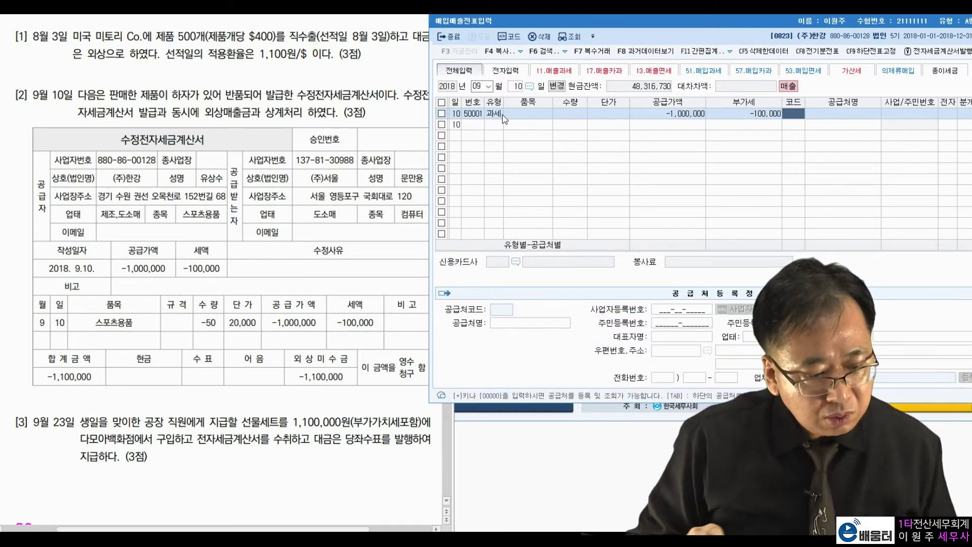
{"action": "type", "text": "하"}
{"action": "key", "text": "BackSpace"}
{"action": "key", "text": "BackSpace"}
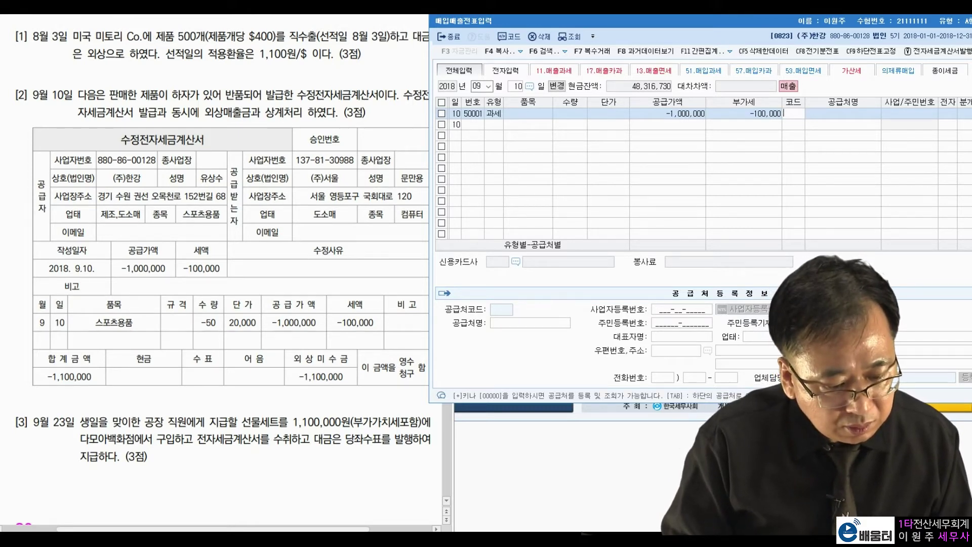
{"action": "type", "text": "서울"}
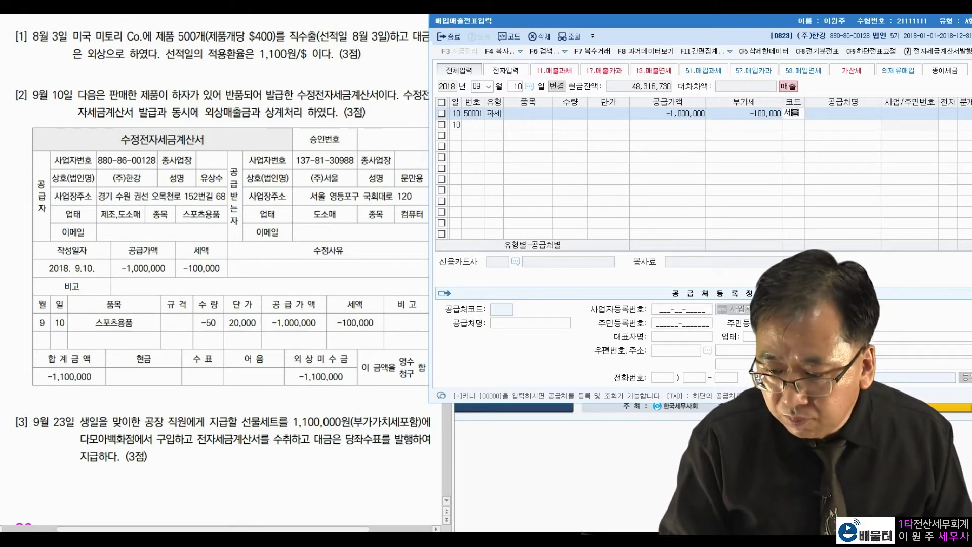
{"action": "key", "text": "Return"}
- Select (주)서울, journal the sale on credit against 외상매출금, and finish the entry
{"action": "key", "text": "Return"}
{"action": "key", "text": "Return"}
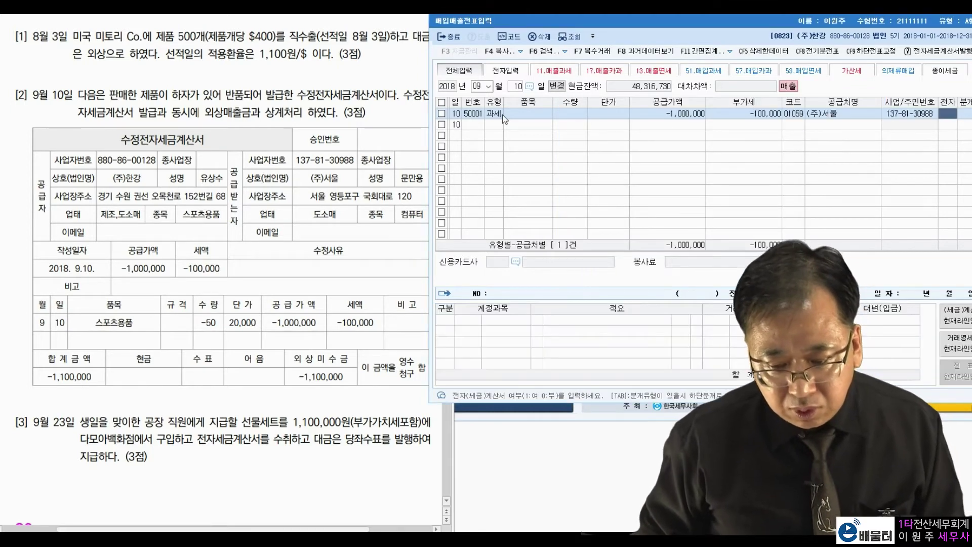
{"action": "type", "text": "1"}
{"action": "key", "text": "Return"}
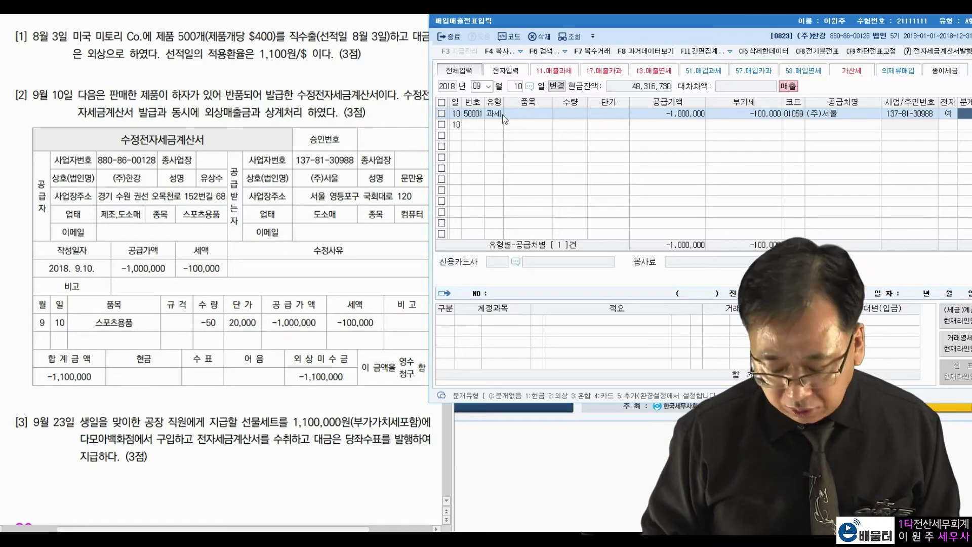
{"action": "key", "text": "2"}
{"action": "key", "text": "Return"}
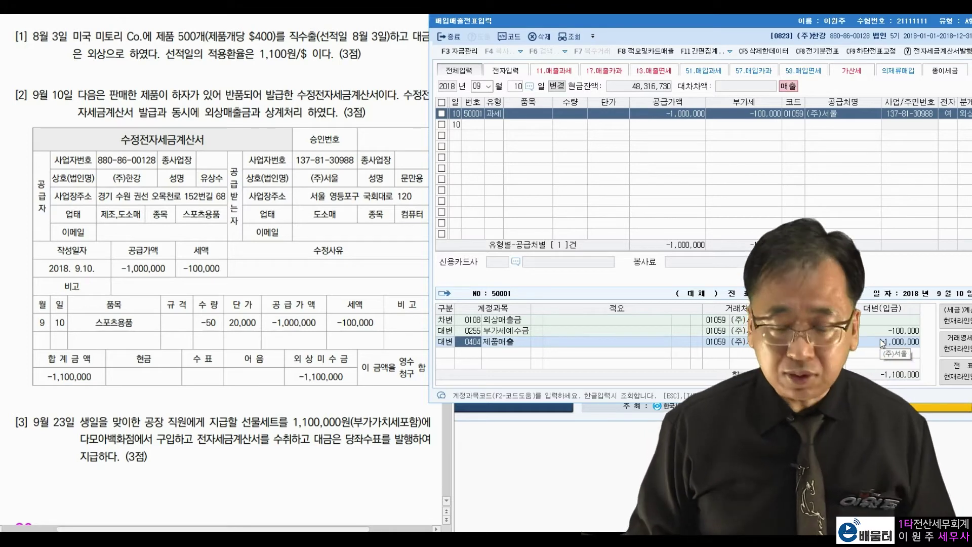
{"action": "key", "text": "Return"}
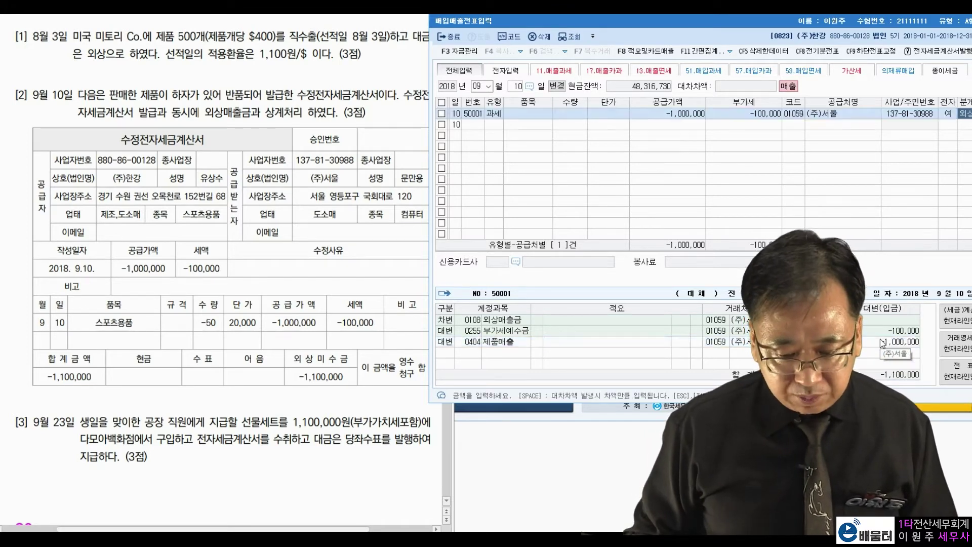
{"action": "left_click", "coordinate": [346, 480]}
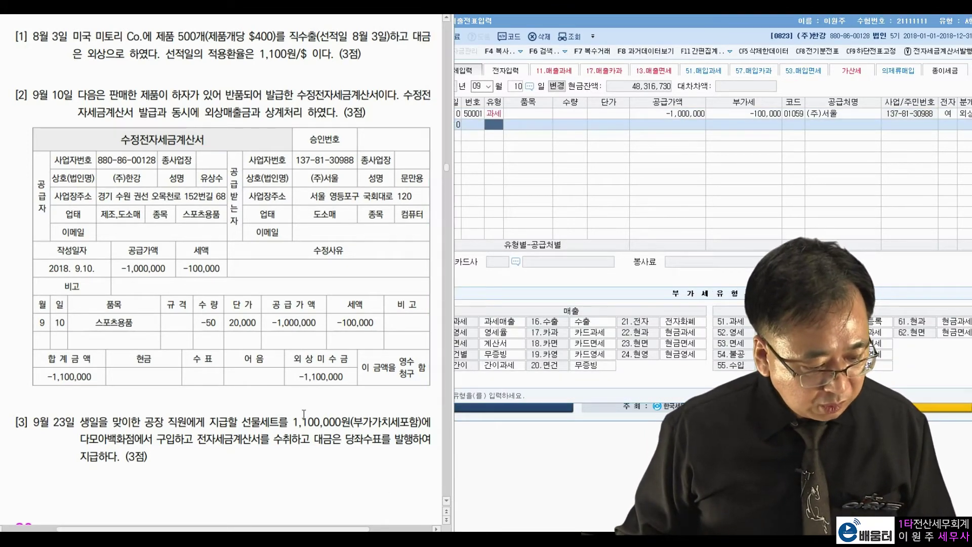
- Change the voucher day to 23
{"action": "left_click", "coordinate": [517, 86]}
{"action": "type", "text": "23"}
{"action": "key", "text": "Return"}
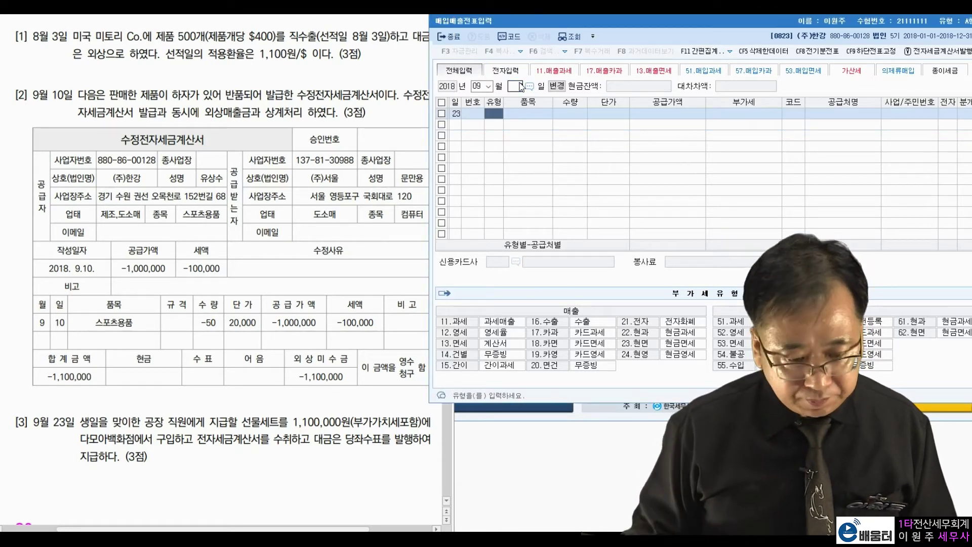
- Highlight question [3]'s 공장 직원, gift set wording and department store name
{"action": "left_click", "coordinate": [84, 427]}
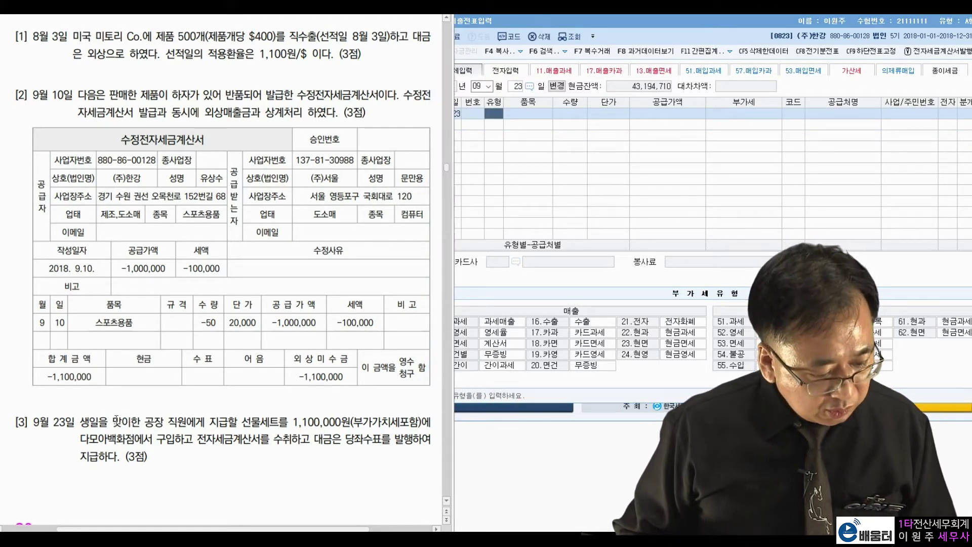
{"action": "left_click_drag", "start_coordinate": [145, 423], "coordinate": [184, 425]}
{"action": "left_click_drag", "start_coordinate": [251, 423], "coordinate": [409, 422]}
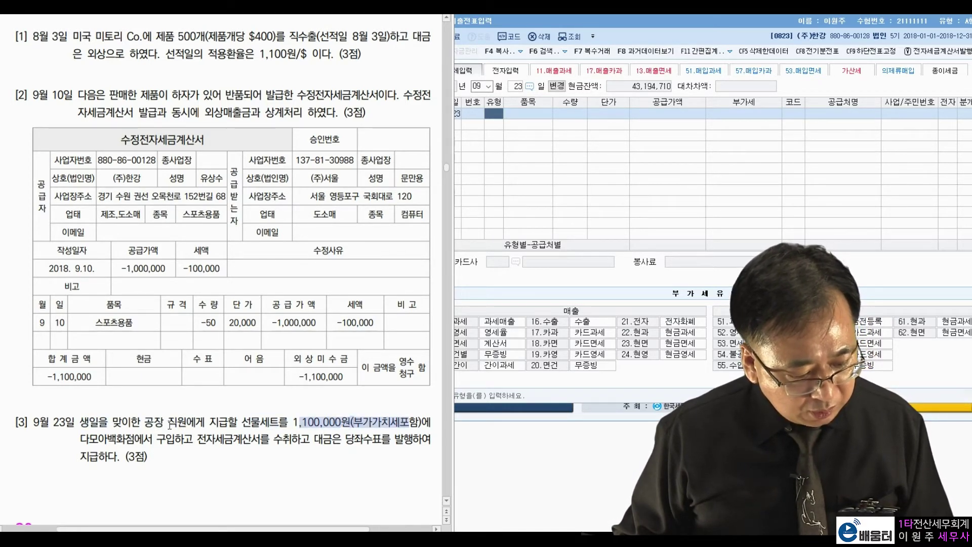
{"action": "left_click_drag", "start_coordinate": [81, 438], "coordinate": [125, 438]}
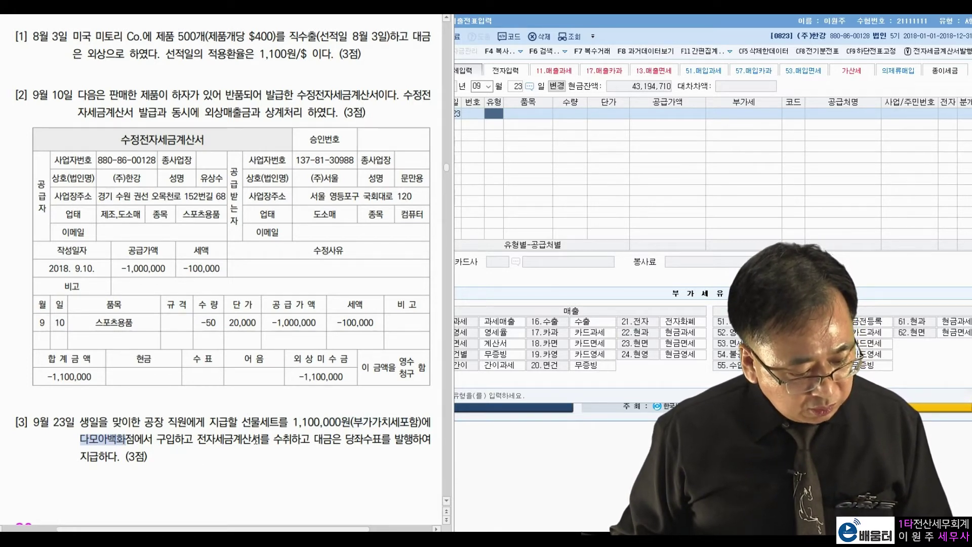
{"action": "left_click", "coordinate": [339, 447]}
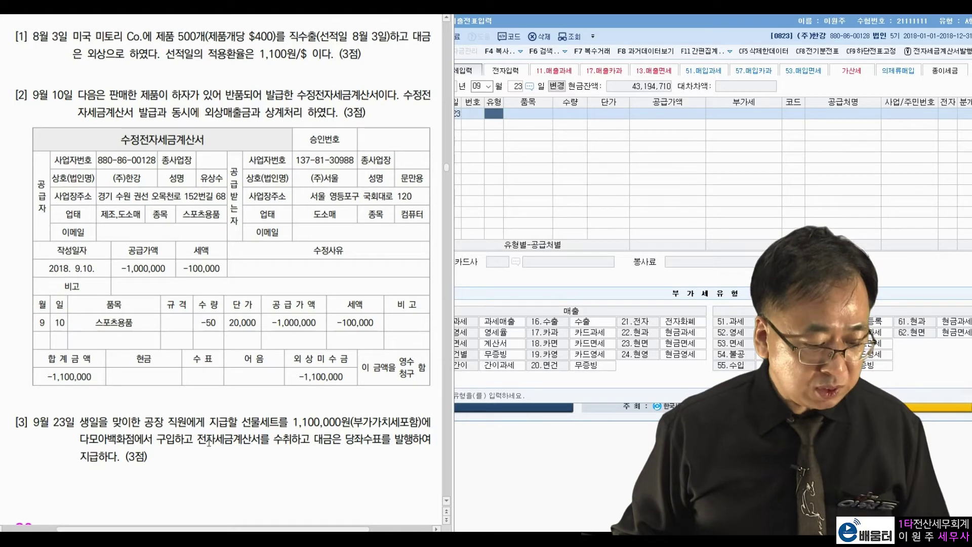
{"action": "double_click", "coordinate": [147, 423]}
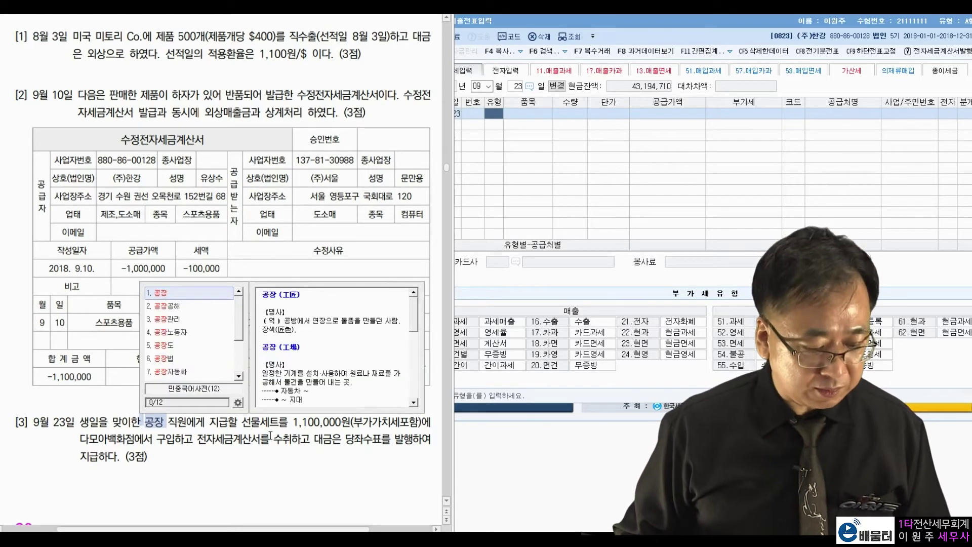
{"action": "left_click", "coordinate": [319, 449]}
{"action": "left_click", "coordinate": [500, 121]}
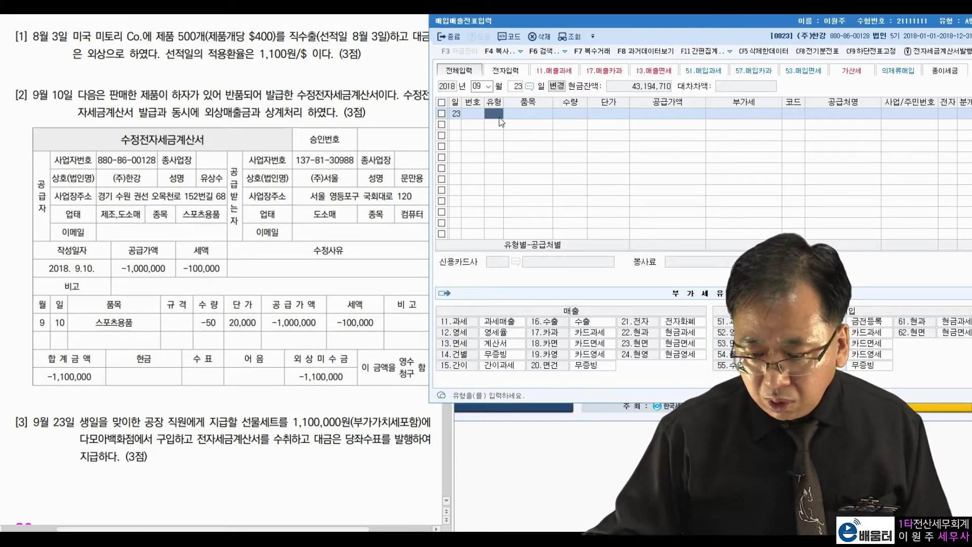
- Enter a type 51 purchase of 1,000,000 plus 100,000 VAT from 다모아백화점 with an electronic invoice
{"action": "type", "text": "51"}
{"action": "key", "text": "Return"}
{"action": "key", "text": "Return"}
{"action": "key", "text": "Return"}
{"action": "key", "text": "Return"}
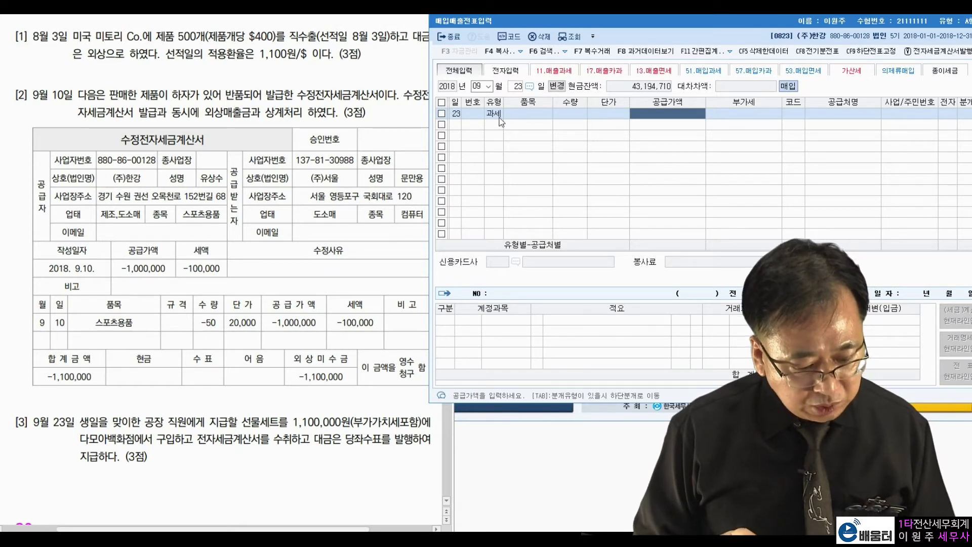
{"action": "type", "text": "1000000"}
{"action": "key", "text": "Return"}
{"action": "key", "text": "Return"}
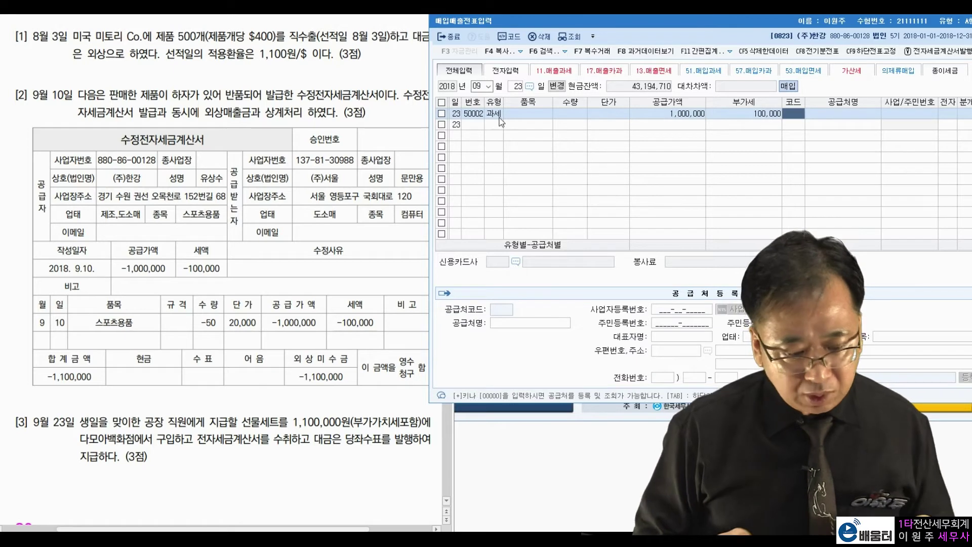
{"action": "type", "text": "다모아"}
{"action": "key", "text": "Return"}
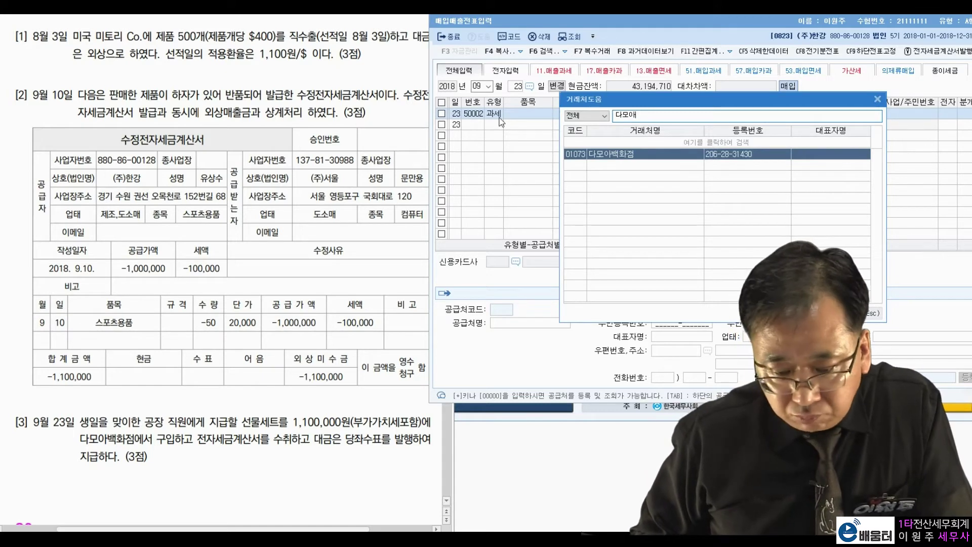
{"action": "key", "text": "Return"}
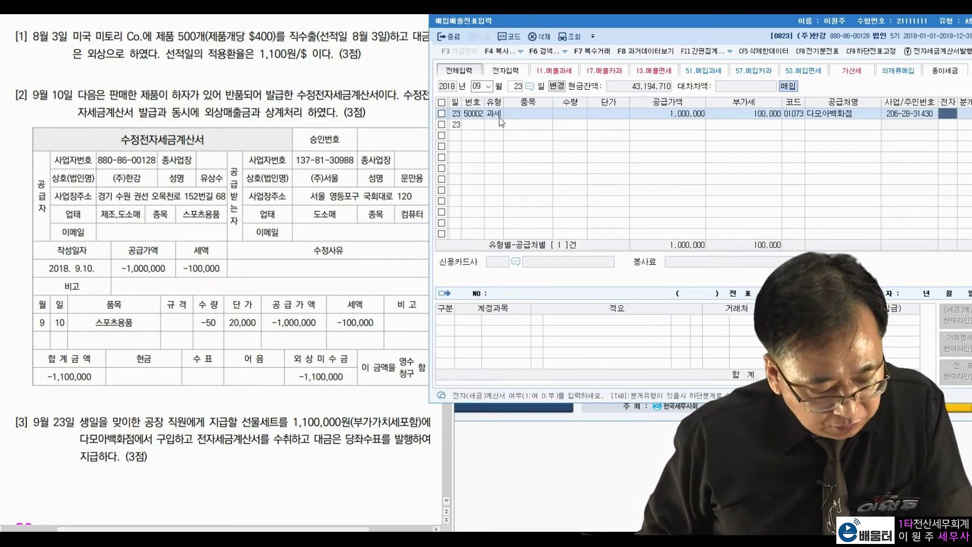
{"action": "type", "text": "1"}
{"action": "key", "text": "Return"}
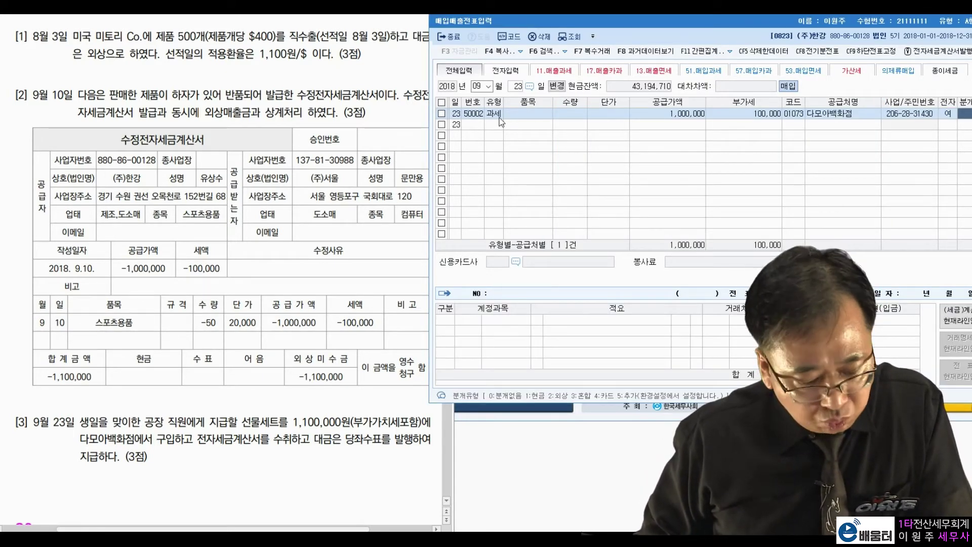
- Journal it as mixed: debit 0511 복리후생비, credit 0102 당좌예금 1,100,000
{"action": "type", "text": "3"}
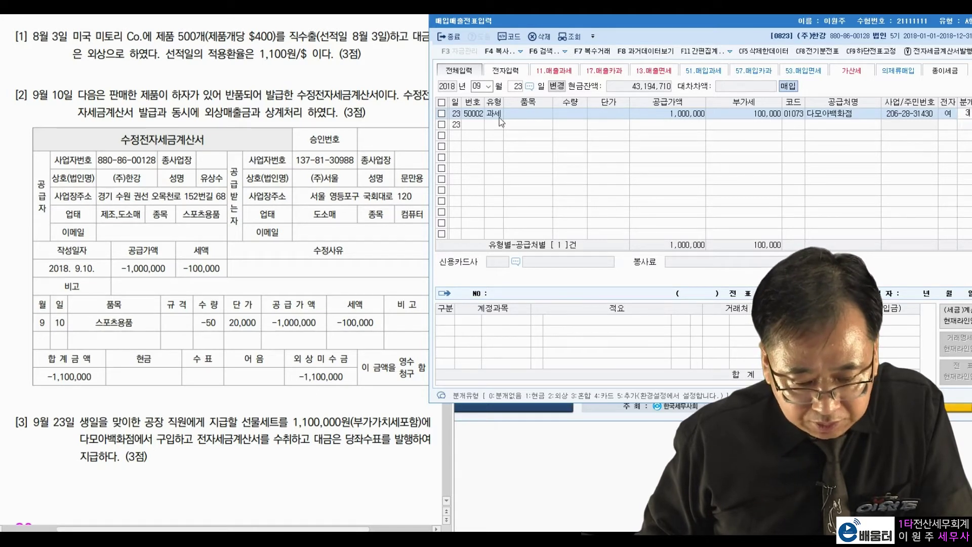
{"action": "key", "text": "Return"}
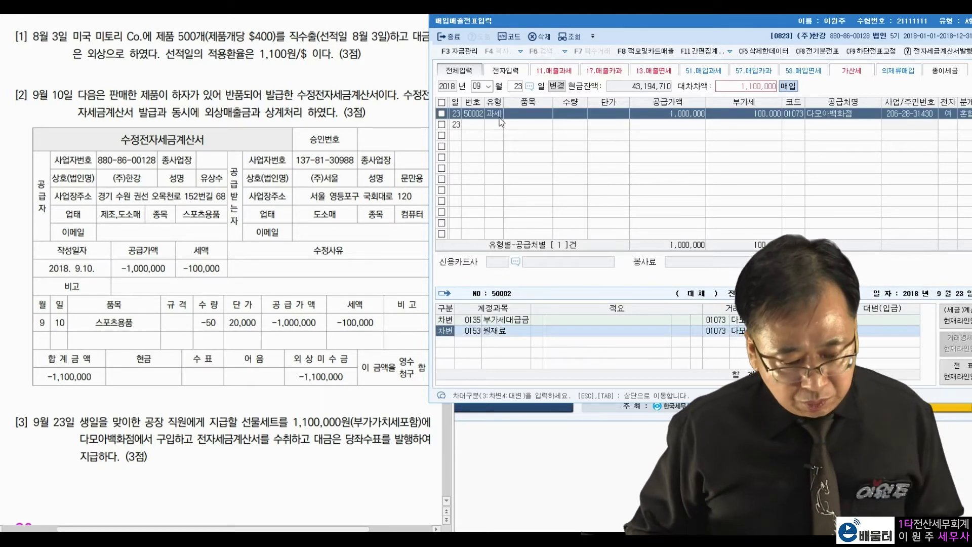
{"action": "key", "text": "Return"}
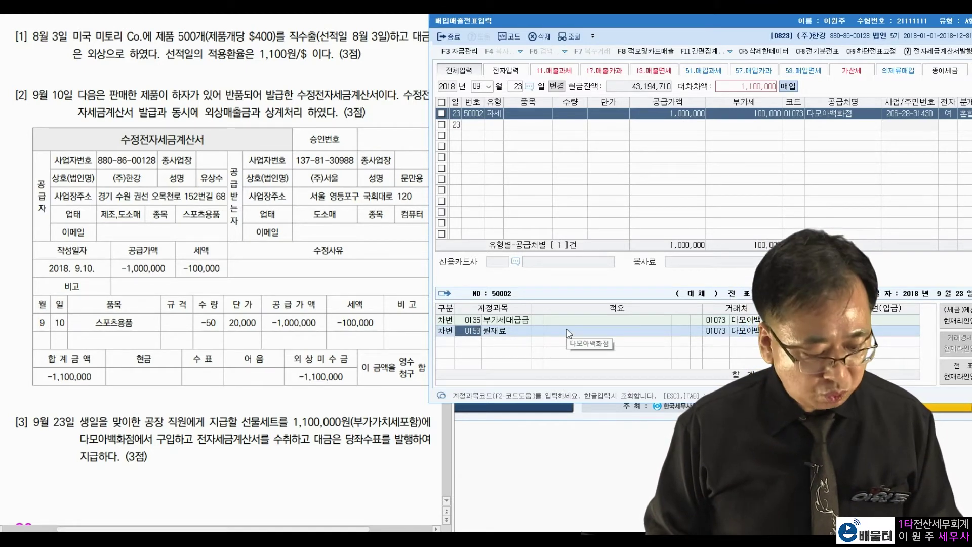
{"action": "type", "text": "복리"}
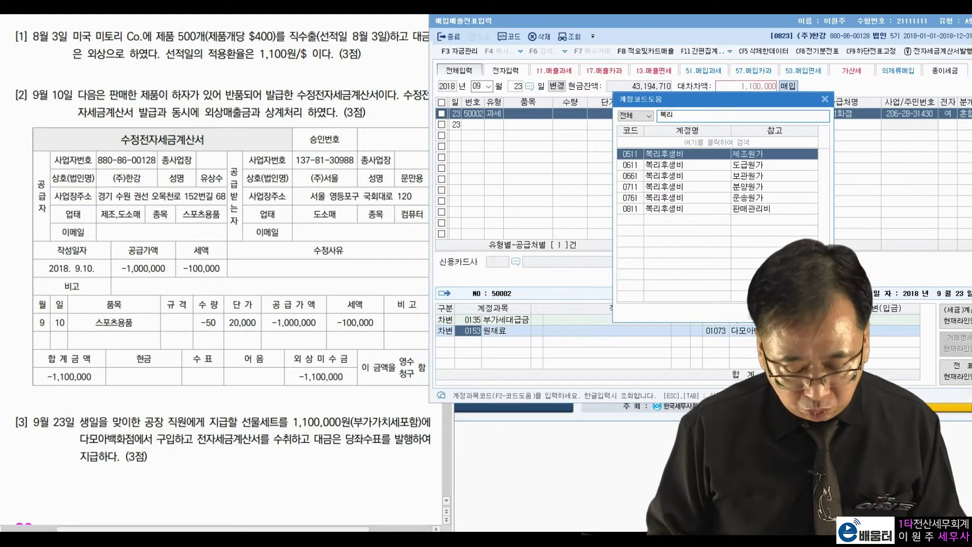
{"action": "key", "text": "Return"}
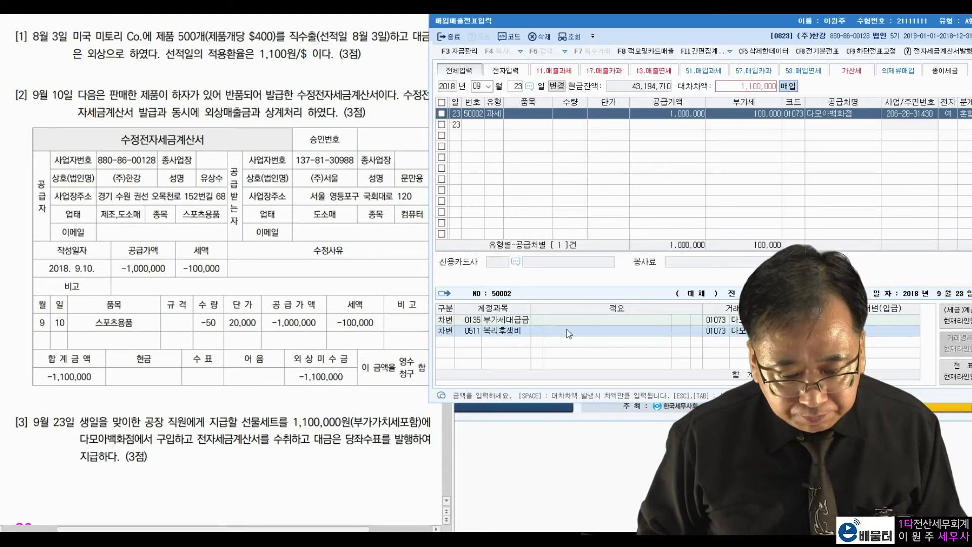
{"action": "key", "text": "Return"}
{"action": "key", "text": "4"}
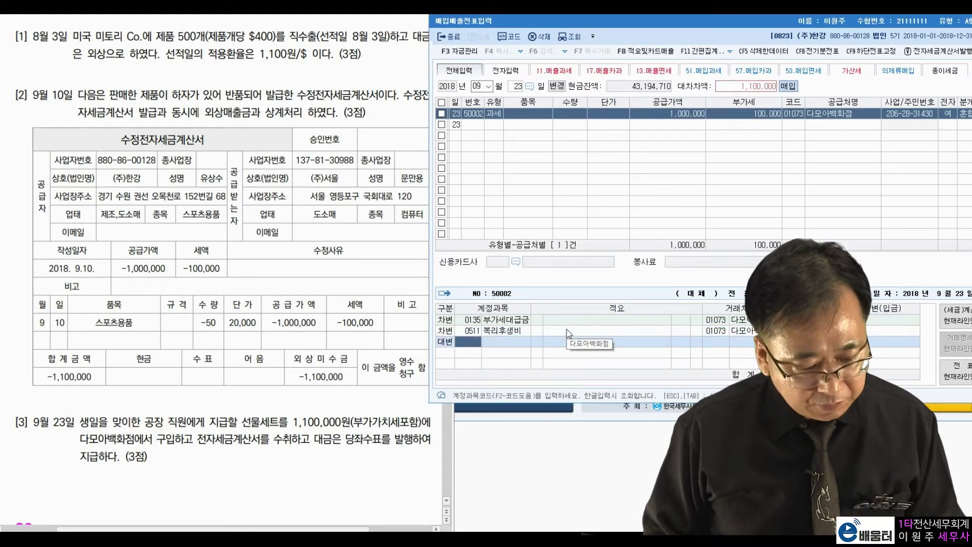
{"action": "type", "text": "102"}
{"action": "key", "text": "Return"}
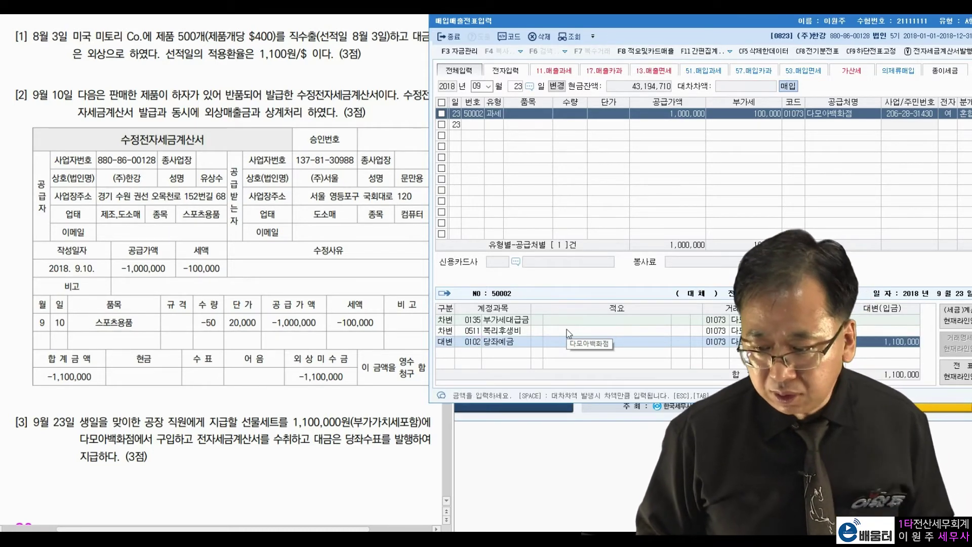
{"action": "key", "text": "Return"}
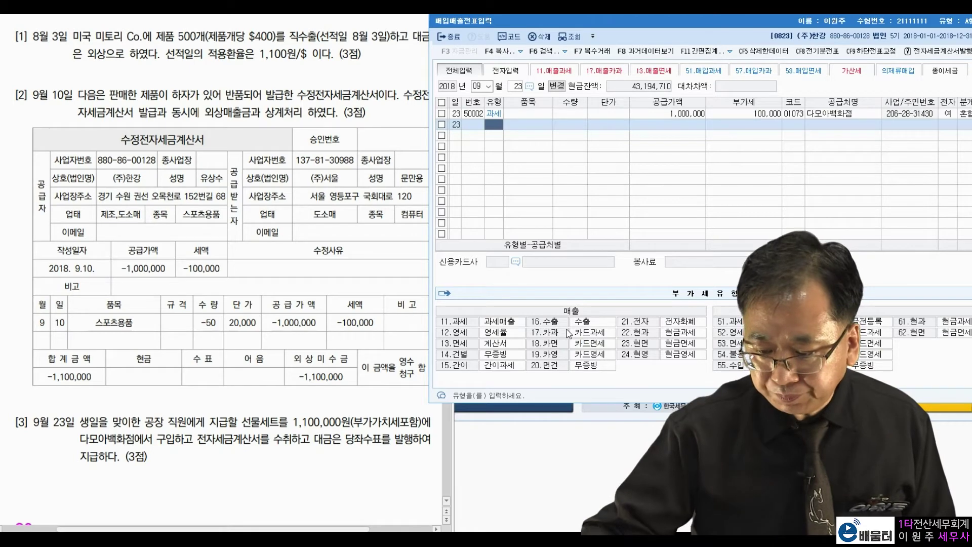
- Scroll the exam to problem [4] and set the voucher date to 1017
{"action": "left_click", "coordinate": [269, 403]}
{"action": "scroll", "coordinate": [269, 403], "scroll_direction": "down", "scroll_amount": 5}
{"action": "scroll", "coordinate": [269, 404], "scroll_direction": "down", "scroll_amount": 7}
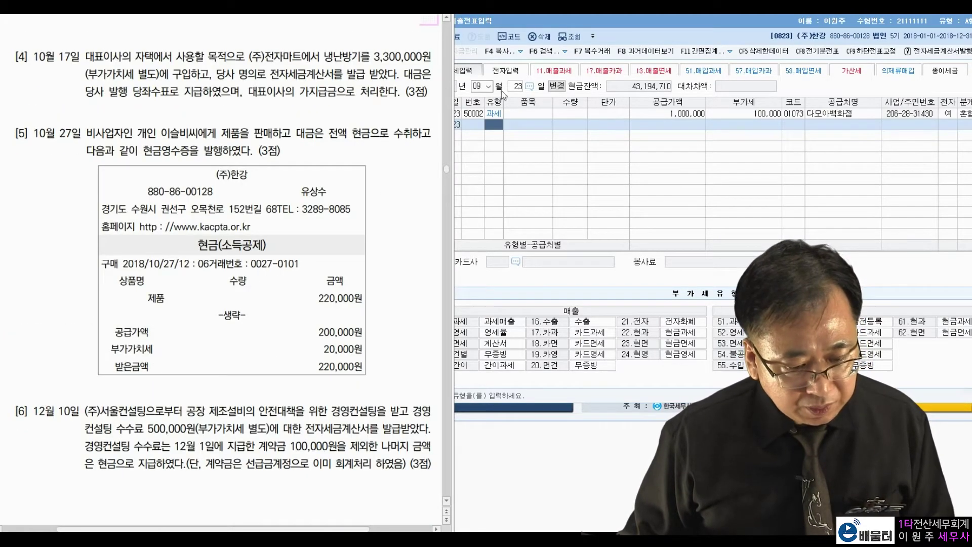
{"action": "left_click", "coordinate": [477, 86]}
{"action": "type", "text": "1017"}
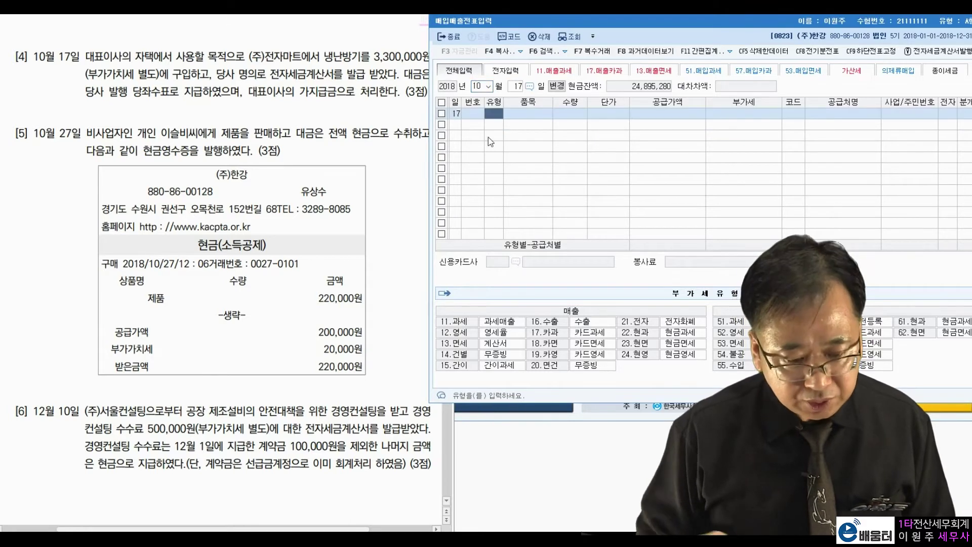
- Highlight problem [4]'s 3,300,000원 amount, 구입, company-issued cheque and director's advance payment wording
{"action": "left_click", "coordinate": [250, 55]}
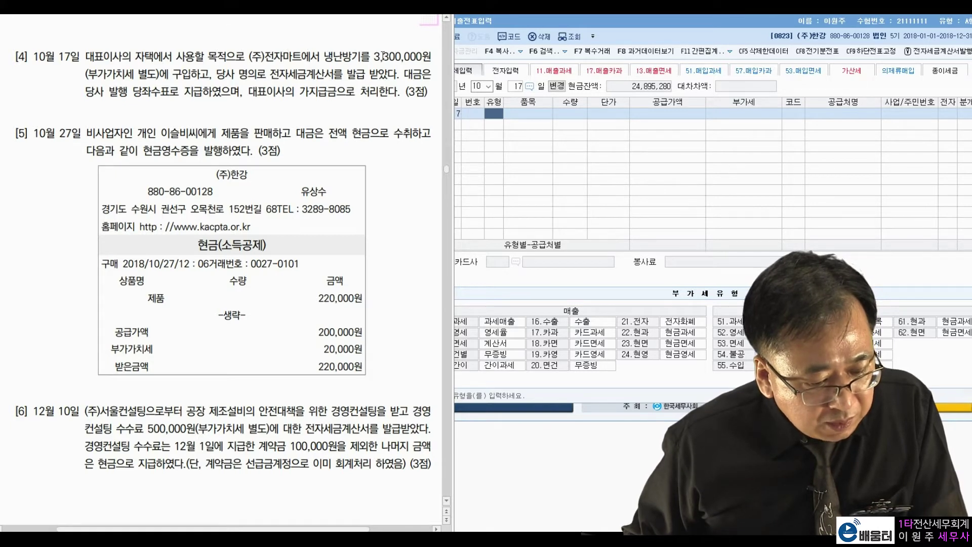
{"action": "left_click_drag", "start_coordinate": [371, 56], "coordinate": [415, 61]}
{"action": "double_click", "coordinate": [181, 79]}
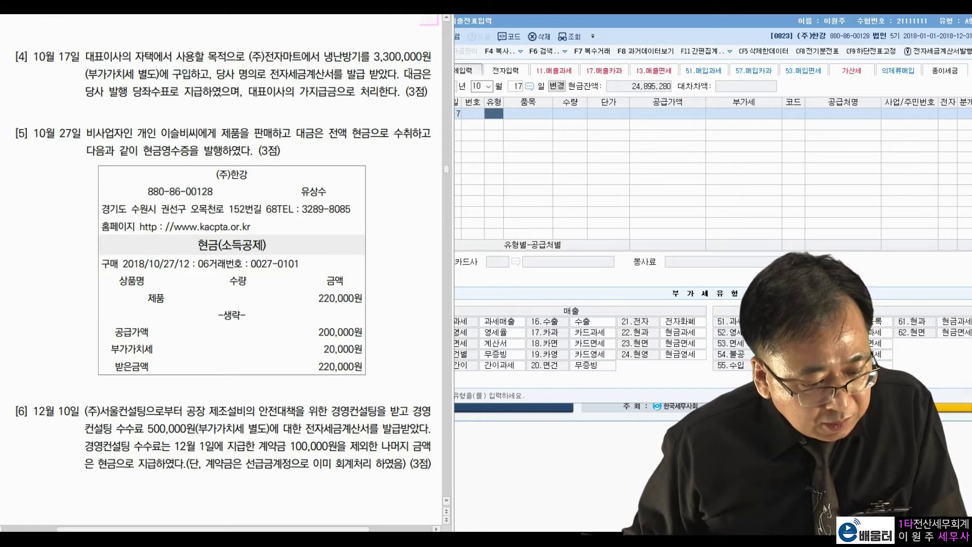
{"action": "left_click_drag", "start_coordinate": [87, 93], "coordinate": [355, 98]}
{"action": "left_click", "coordinate": [139, 90]}
{"action": "left_click", "coordinate": [301, 62]}
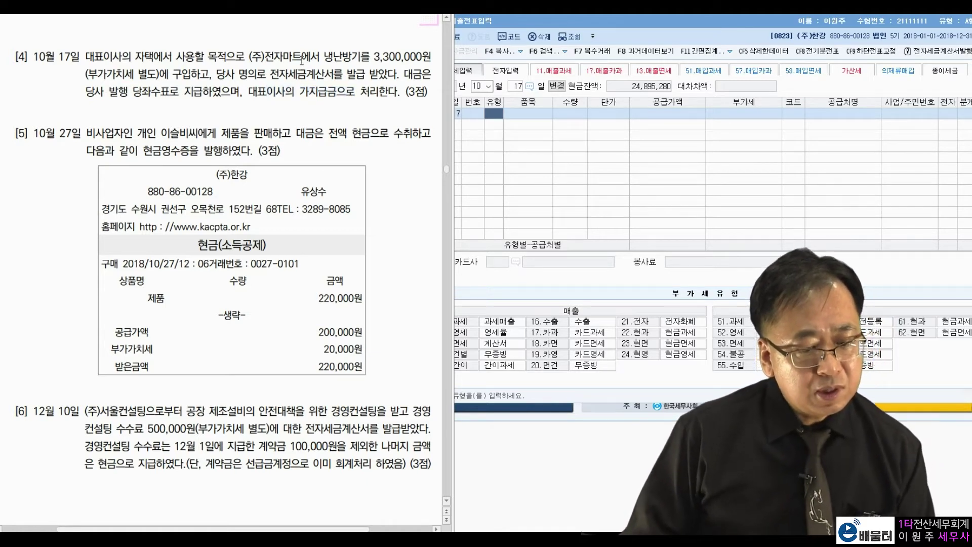
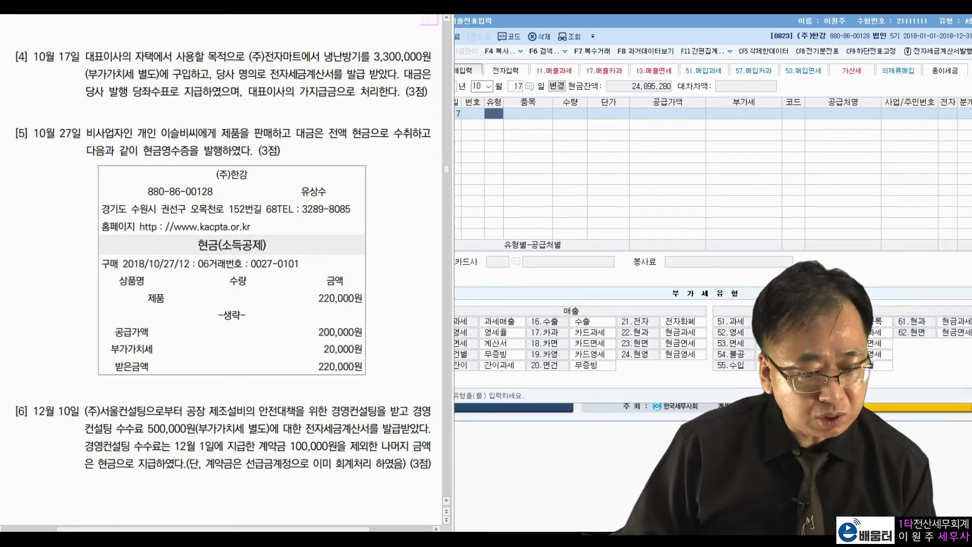
- Start the October 17 voucher line with purchase type 54 (불공)
{"action": "left_click", "coordinate": [495, 119]}
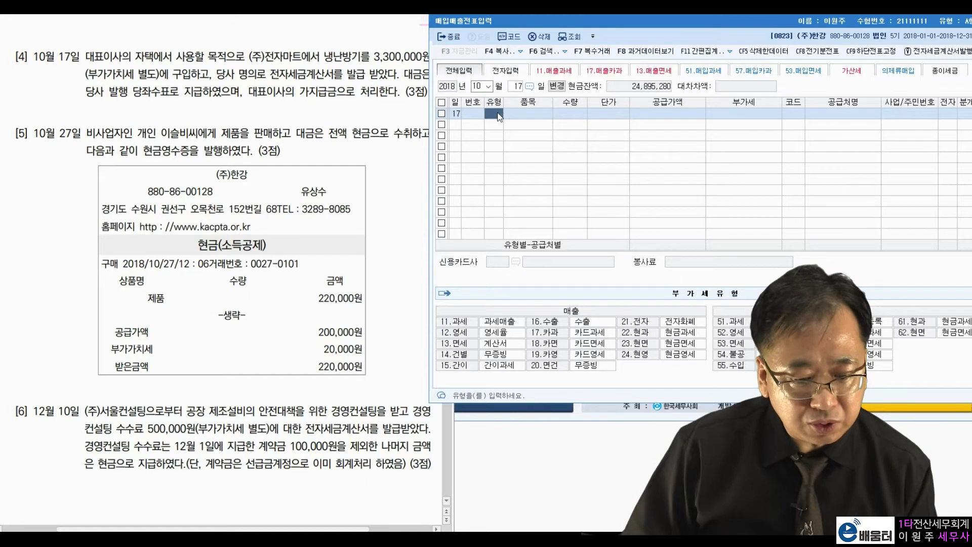
{"action": "type", "text": "54"}
{"action": "key", "text": "Return"}
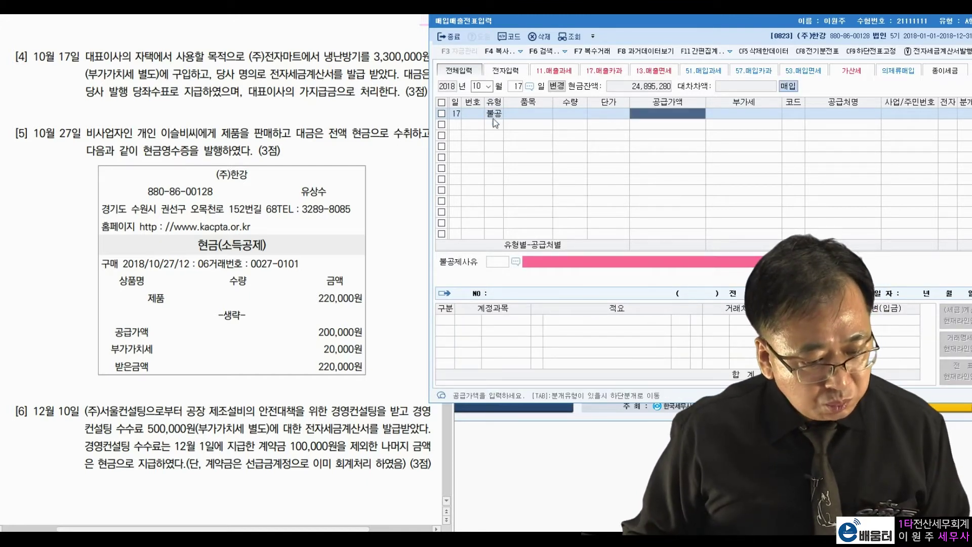
- Highlight the 3,300,000 amount and the word 별도 in problem [4]
{"action": "left_click", "coordinate": [399, 64]}
{"action": "left_click_drag", "start_coordinate": [374, 56], "coordinate": [422, 56]}
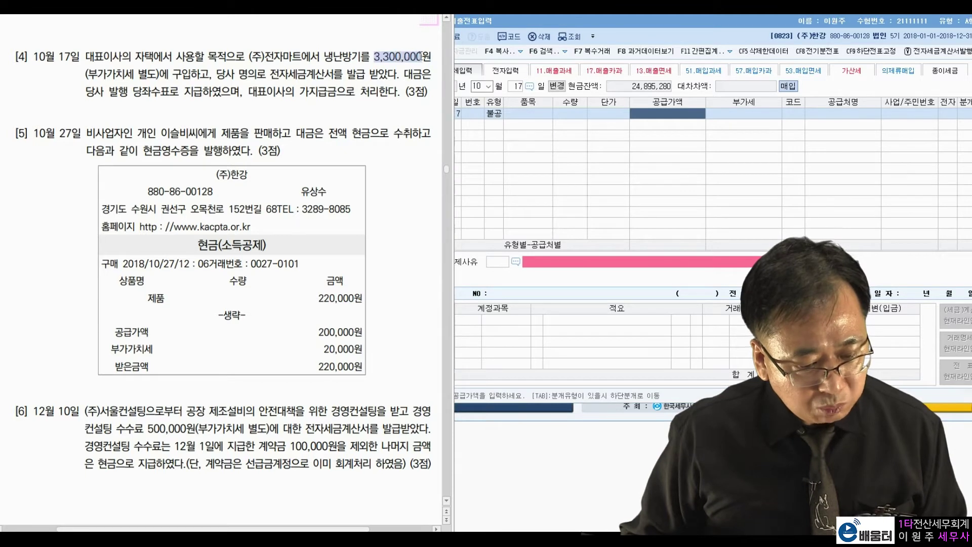
{"action": "double_click", "coordinate": [142, 75]}
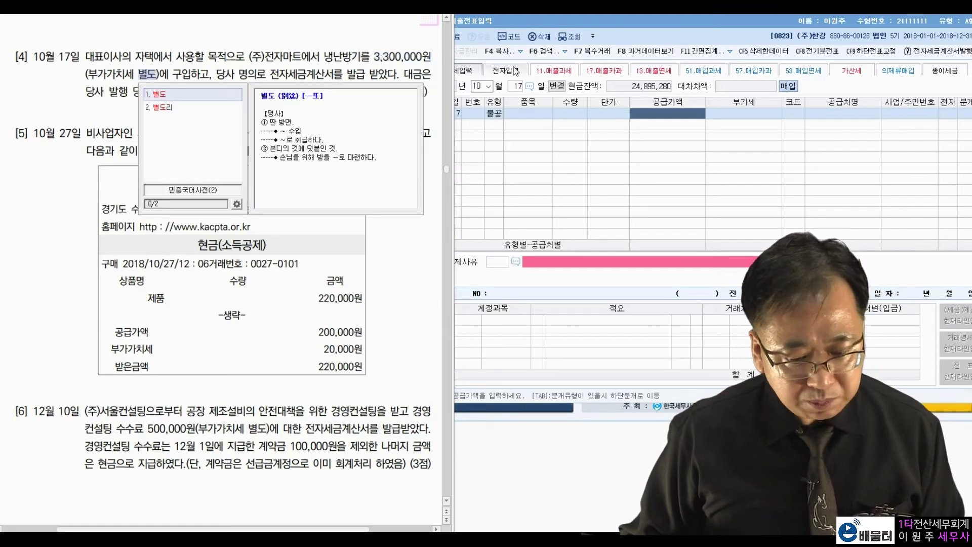
- Enter supply 3,300,000 with 330,000 VAT from (주)전자마트 as an electronic invoice
{"action": "left_click", "coordinate": [675, 115]}
{"action": "type", "text": "3300000"}
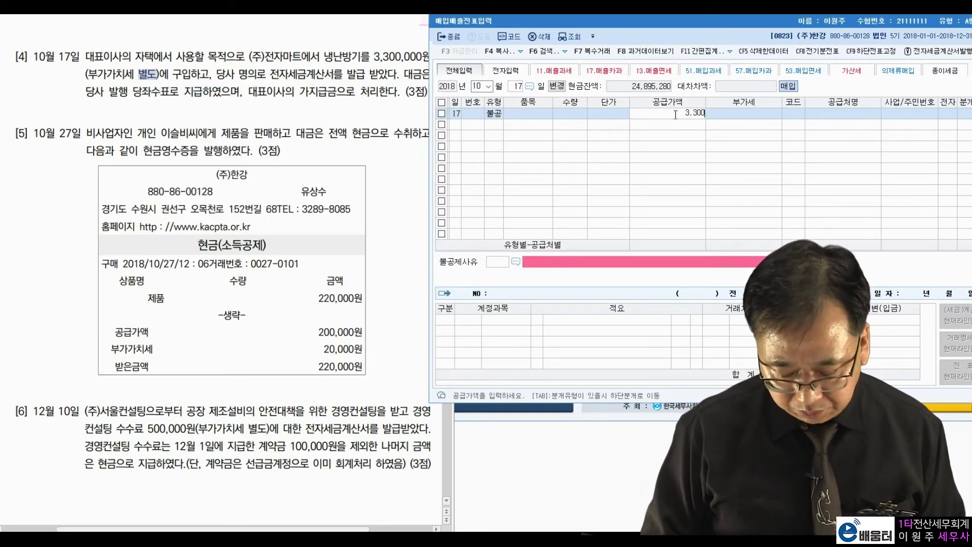
{"action": "key", "text": "Return"}
{"action": "key", "text": "Return"}
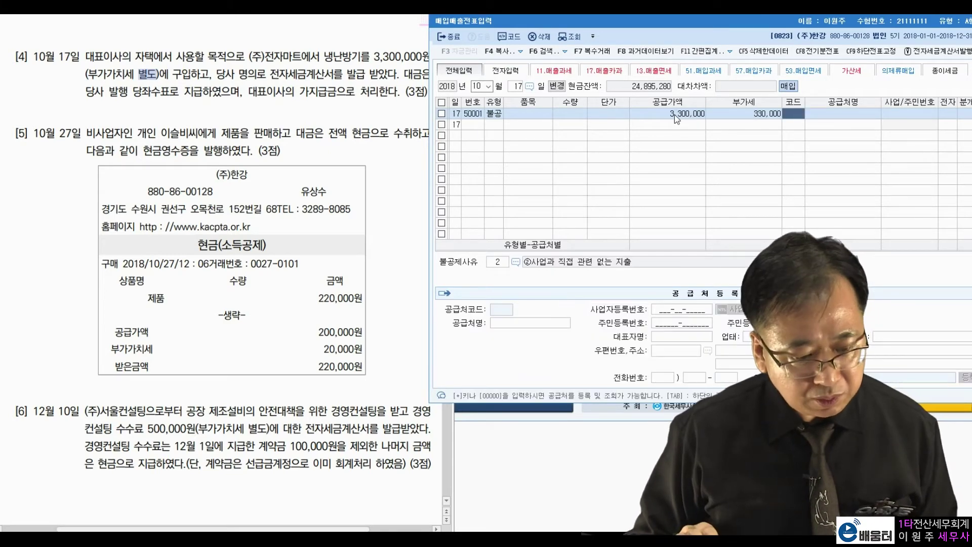
{"action": "type", "text": "전재"}
{"action": "key", "text": "Return"}
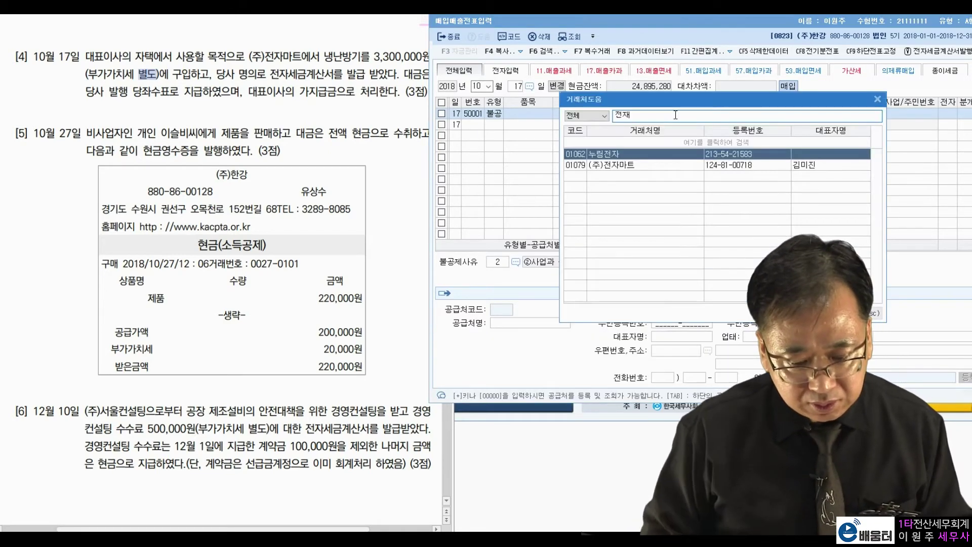
{"action": "key", "text": "Down"}
{"action": "key", "text": "Return"}
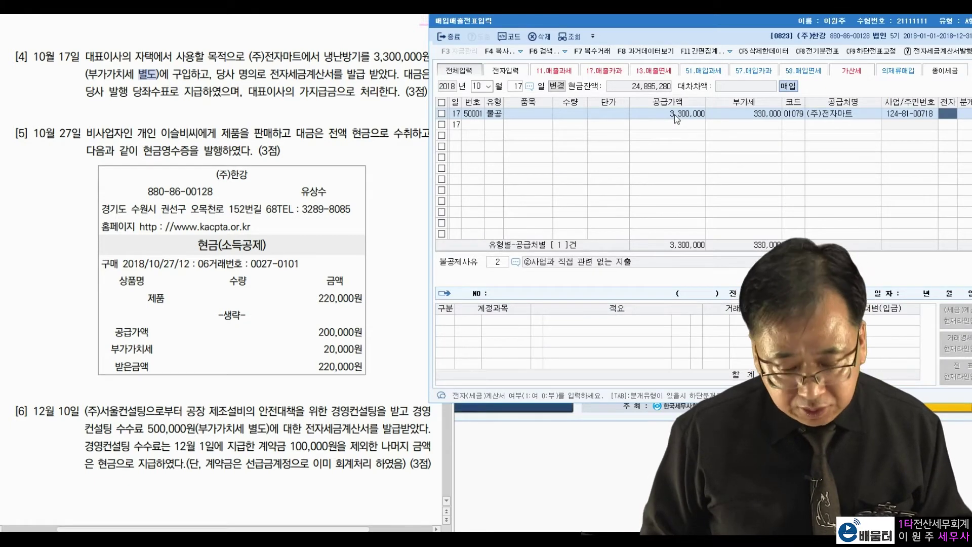
{"action": "type", "text": "1"}
{"action": "key", "text": "Return"}
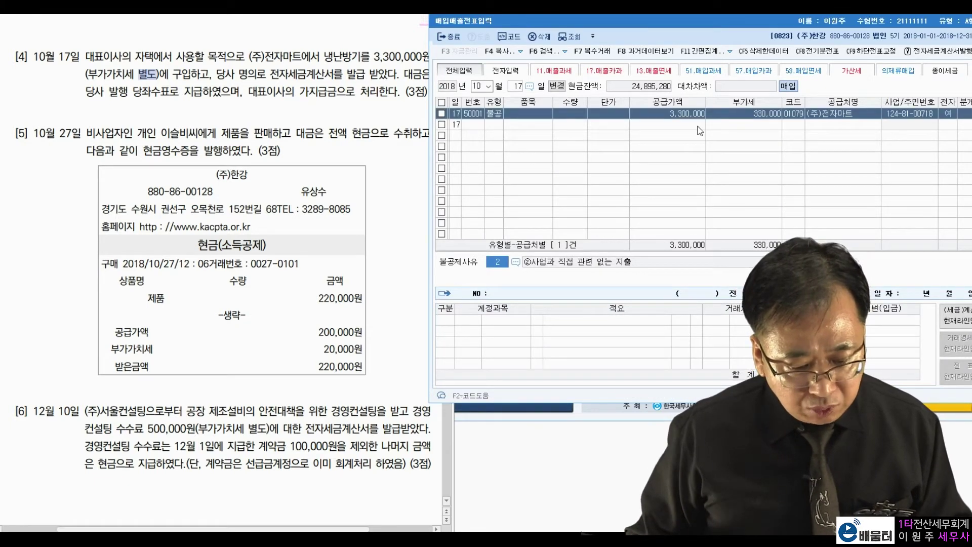
- Set the non-deductible reason to 2, expense unrelated to business
{"action": "left_click", "coordinate": [516, 262]}
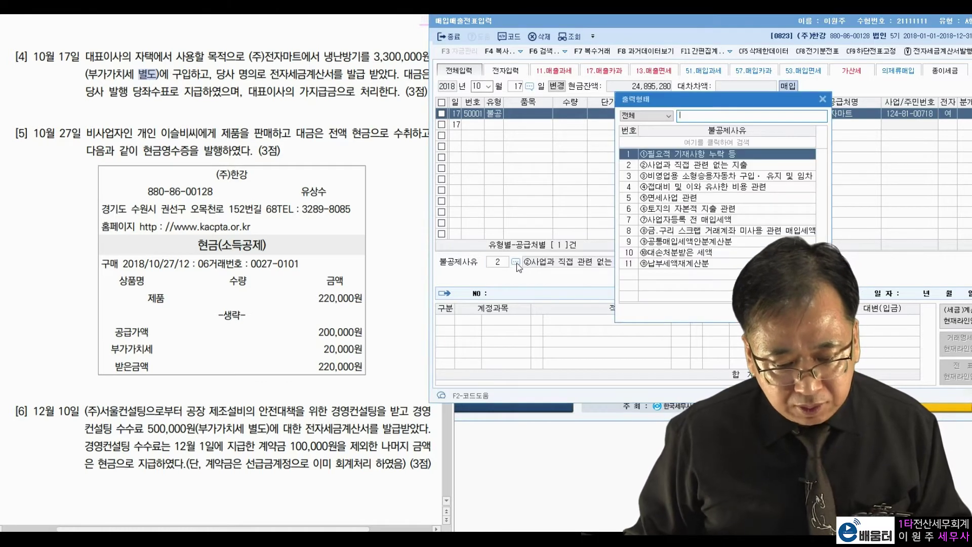
{"action": "left_click", "coordinate": [686, 167]}
{"action": "double_click", "coordinate": [687, 168]}
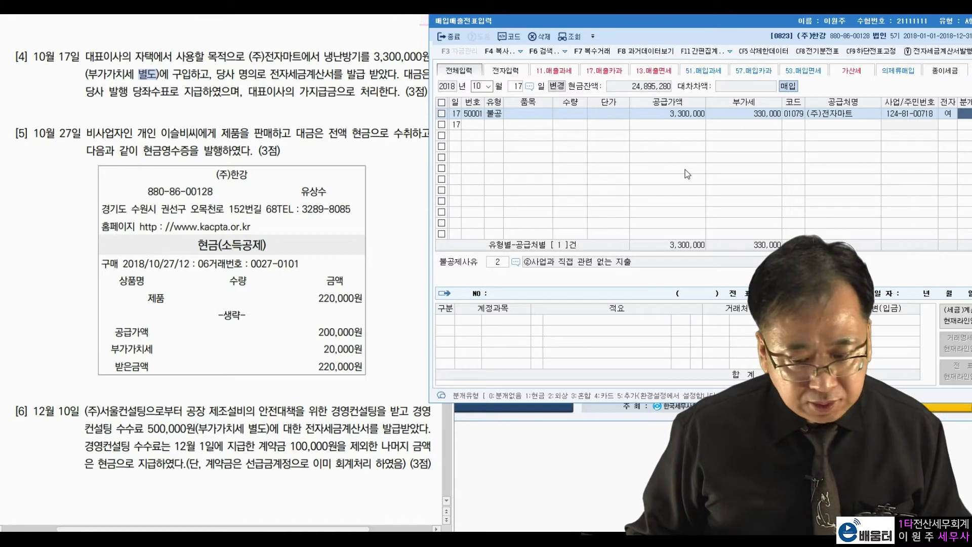
- Journal it as mixed: debit 0134 가지급금, credit 0102 당좌예금 3,630,000
{"action": "type", "text": "3"}
{"action": "key", "text": "Return"}
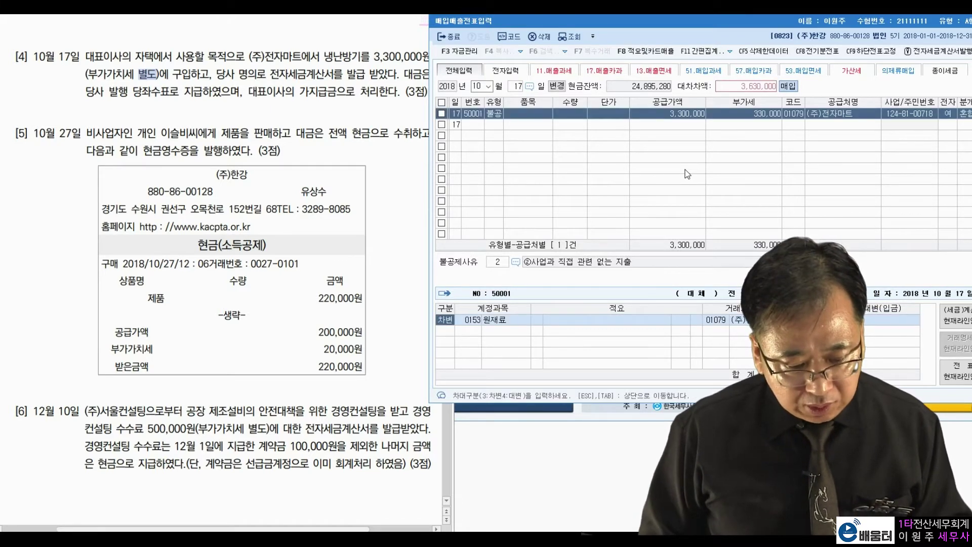
{"action": "key", "text": "Return"}
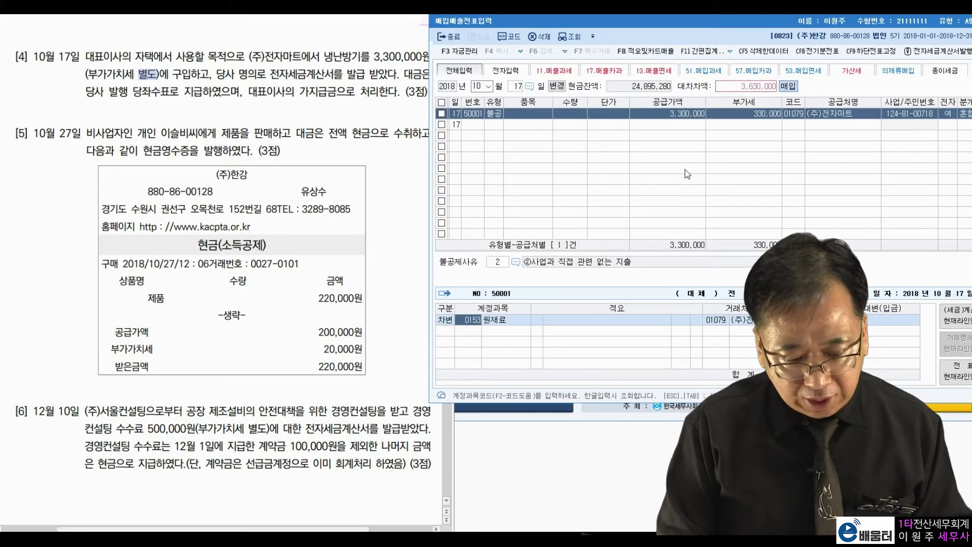
{"action": "type", "text": "가지급"}
{"action": "key", "text": "Return"}
{"action": "key", "text": "Return"}
{"action": "key", "text": "Down"}
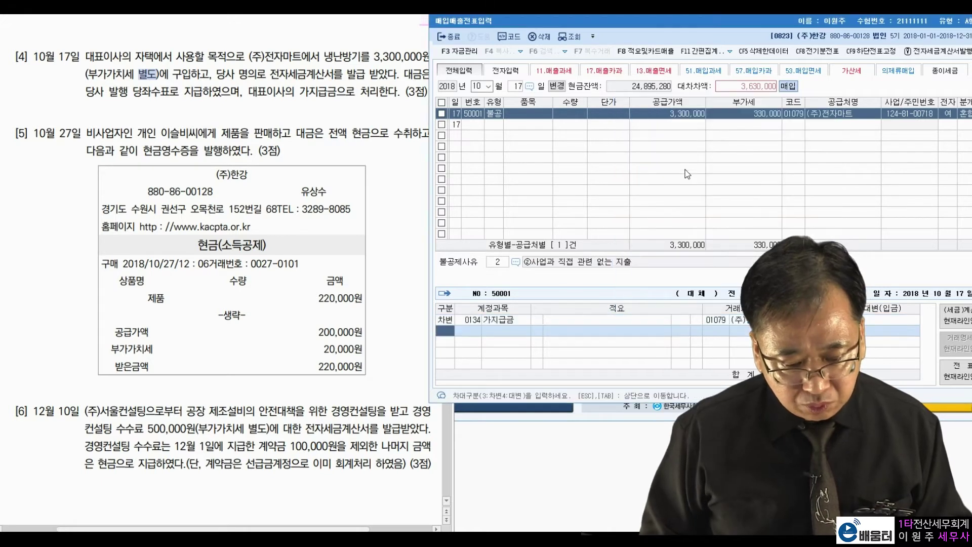
{"action": "type", "text": "4"}
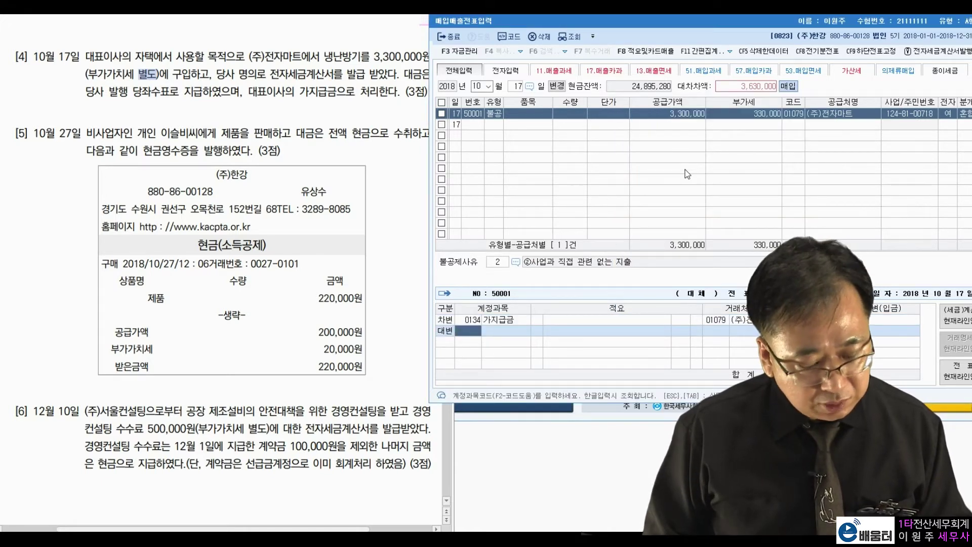
{"action": "type", "text": "102"}
{"action": "key", "text": "Return"}
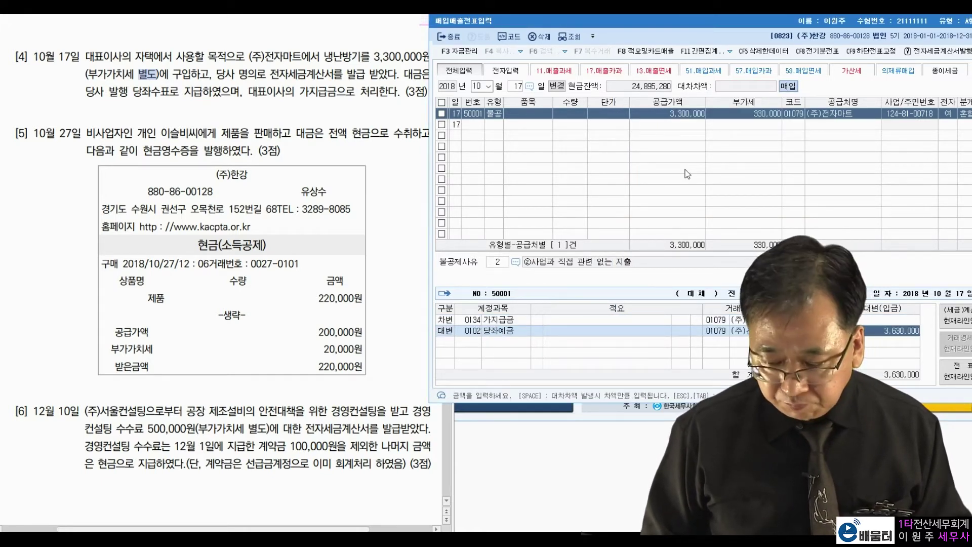
{"action": "key", "text": "Return"}
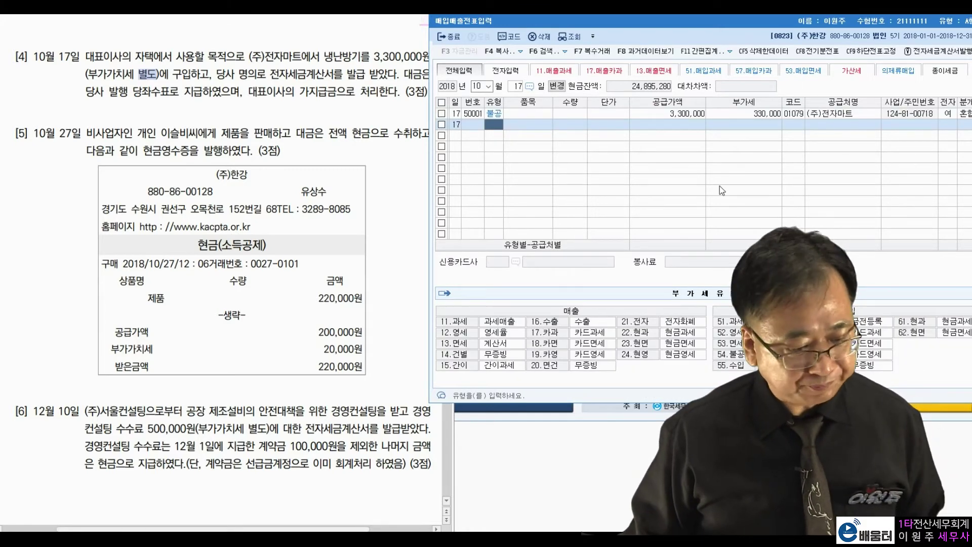
- Change the voucher entry day to October 27
{"action": "left_click", "coordinate": [227, 133]}
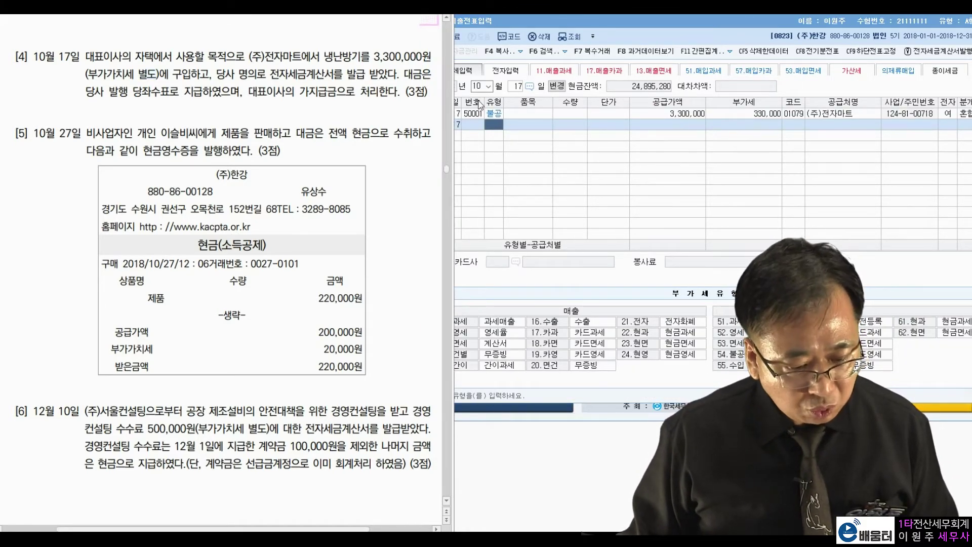
{"action": "left_click", "coordinate": [519, 88]}
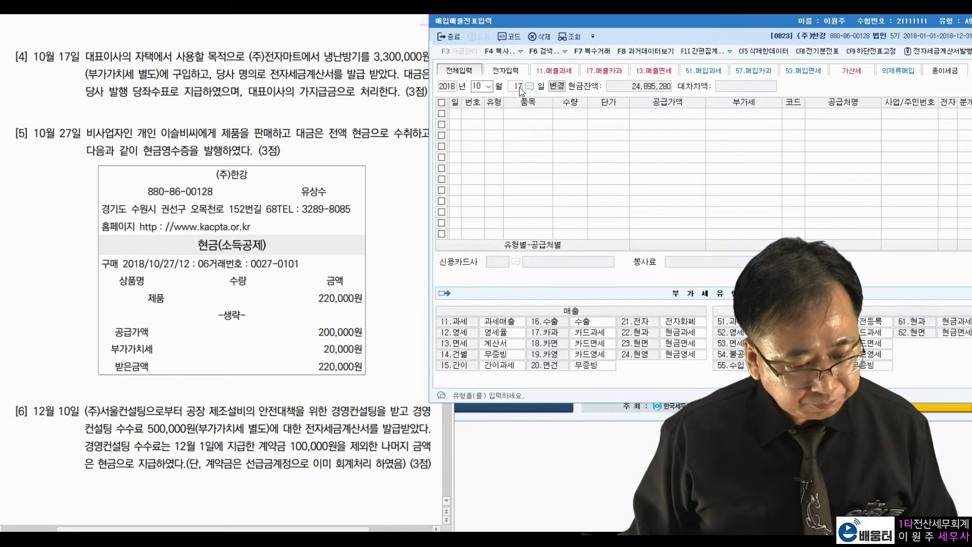
{"action": "type", "text": "27"}
{"action": "key", "text": "Return"}
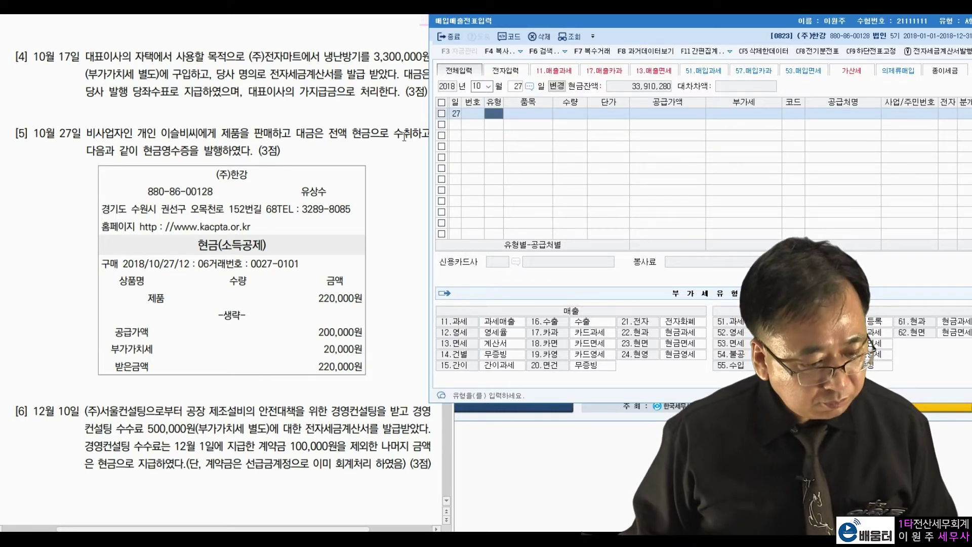
- Highlight problem [5]'s individual buyer, 현금으로 수취 and 현금영수증을 발행 wording
{"action": "left_click", "coordinate": [350, 136]}
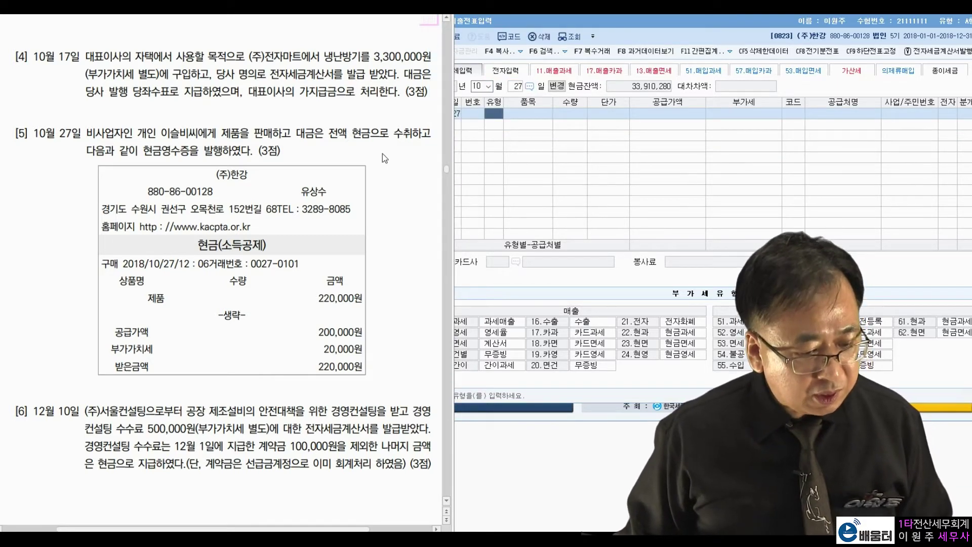
{"action": "left_click_drag", "start_coordinate": [162, 134], "coordinate": [196, 134]}
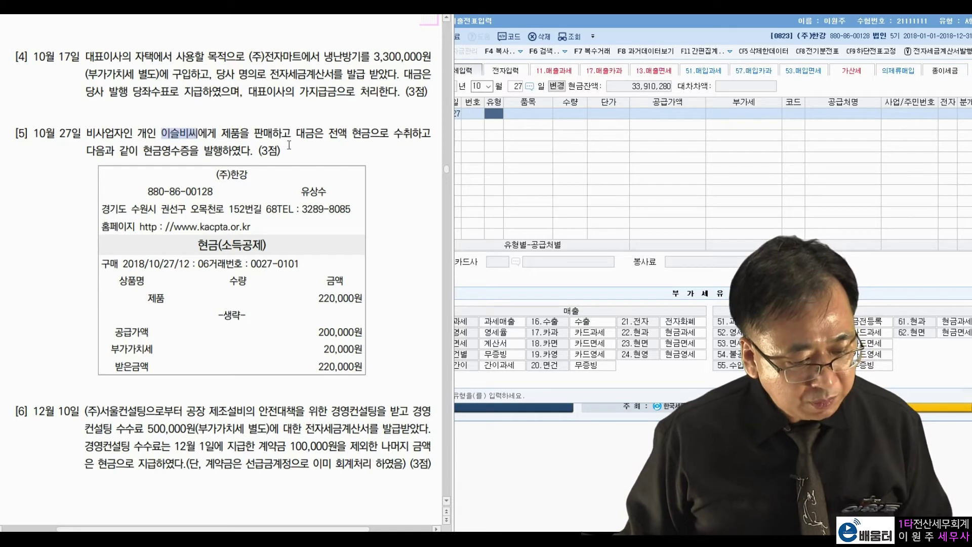
{"action": "left_click_drag", "start_coordinate": [347, 135], "coordinate": [412, 134]}
{"action": "left_click", "coordinate": [403, 166]}
{"action": "left_click_drag", "start_coordinate": [145, 152], "coordinate": [223, 151]}
{"action": "left_click", "coordinate": [319, 143]}
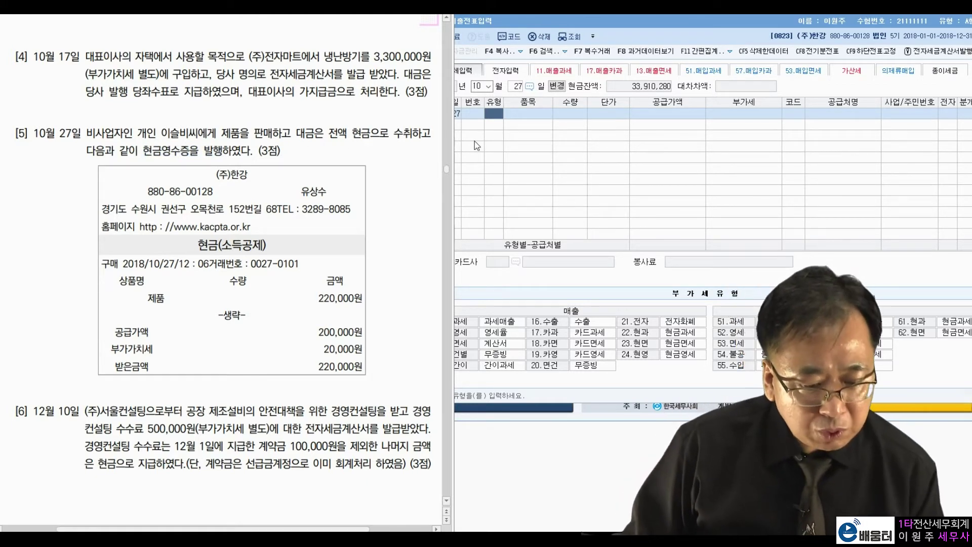
- Set the October 27 line's sales type to 22 (현과)
{"action": "left_click", "coordinate": [493, 118]}
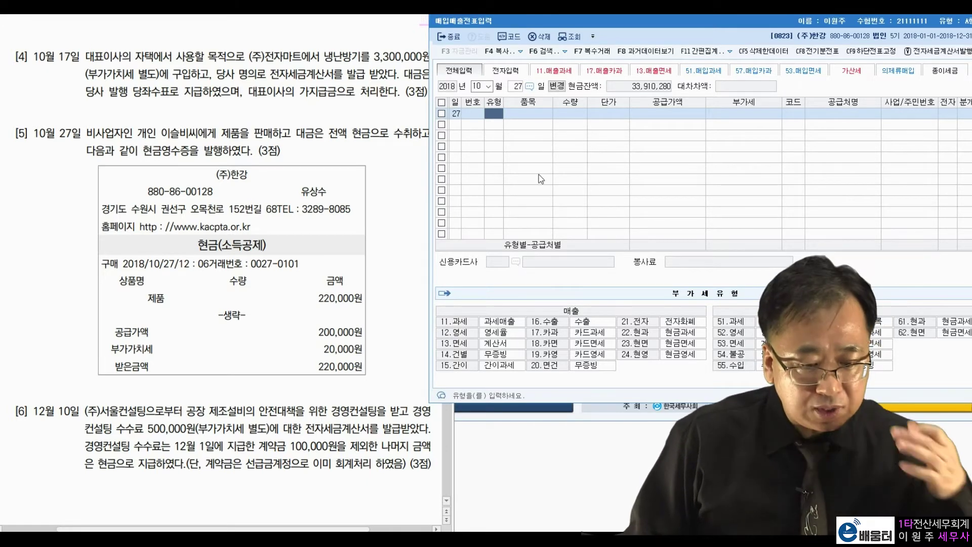
{"action": "type", "text": "22"}
{"action": "key", "text": "Return"}
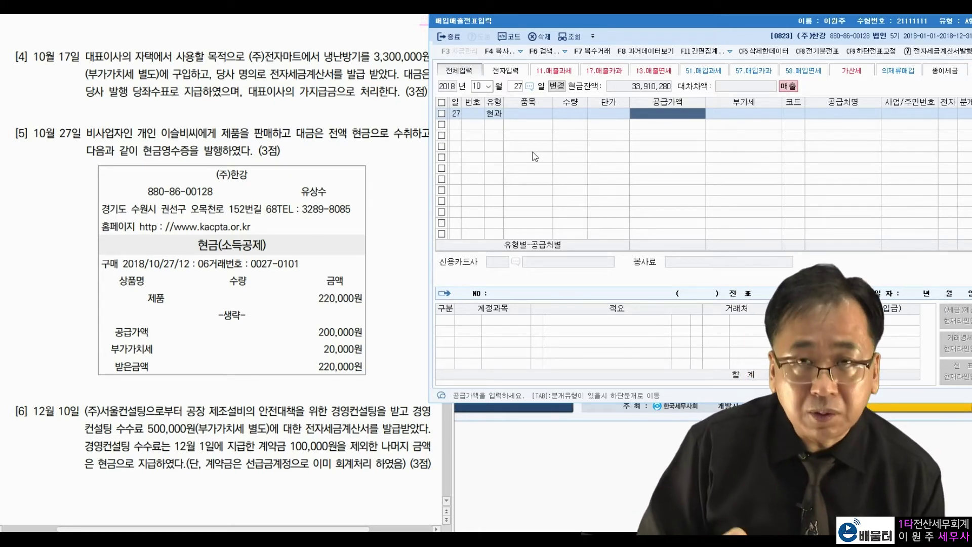
- Enter the 200,000 cash-receipt sale with 20,000 VAT to the individual buyer and commit it
{"action": "type", "text": "200000"}
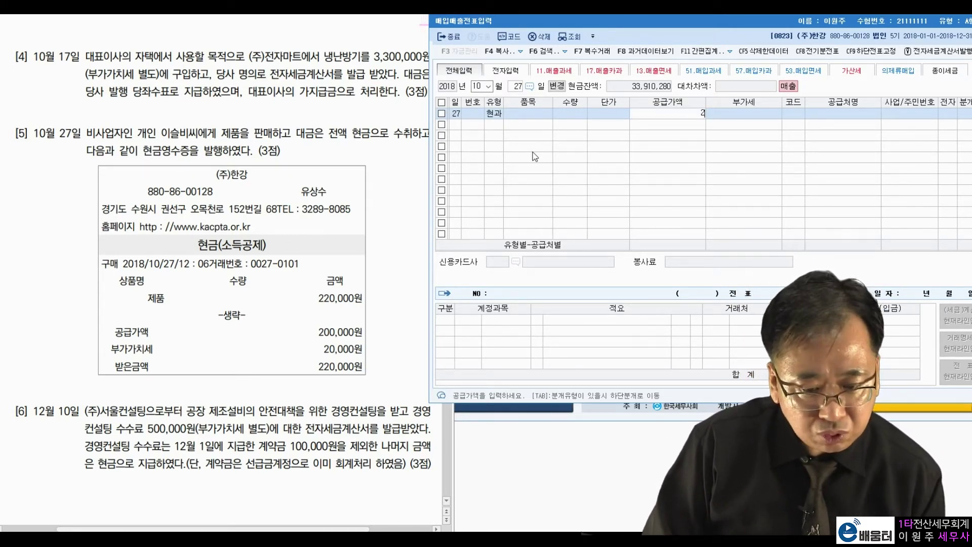
{"action": "key", "text": "Return"}
{"action": "key", "text": "Return"}
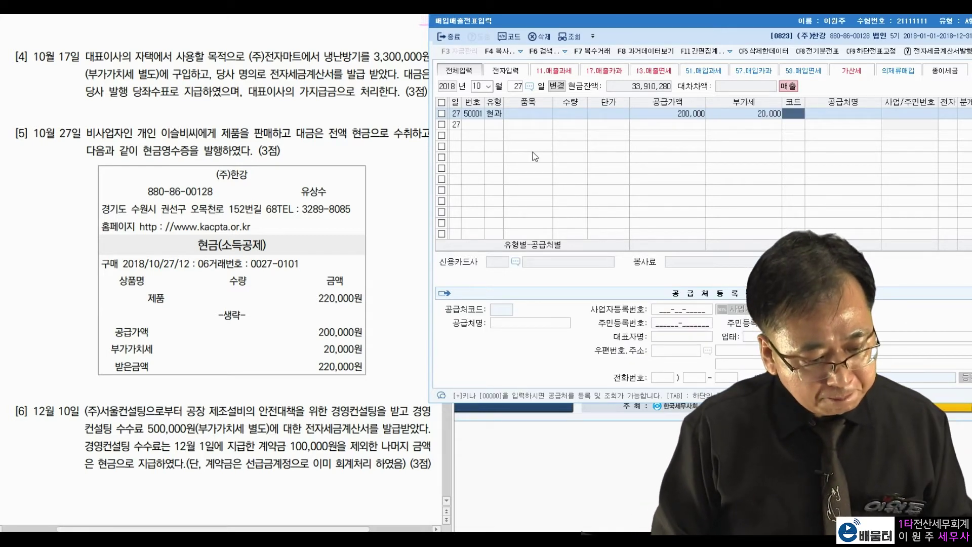
{"action": "type", "text": "이슬비"}
{"action": "key", "text": "Return"}
{"action": "key", "text": "Return"}
{"action": "key", "text": "Return"}
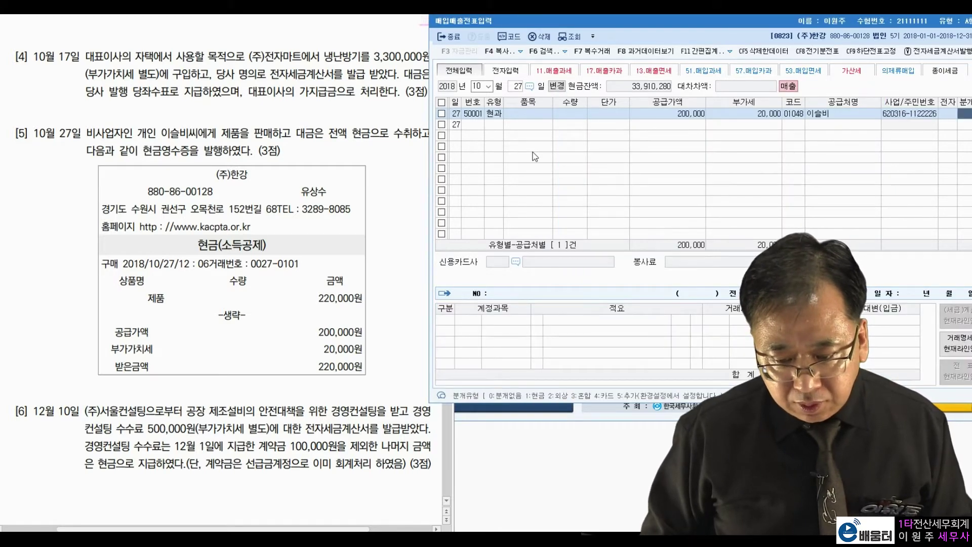
{"action": "type", "text": "1"}
{"action": "key", "text": "Return"}
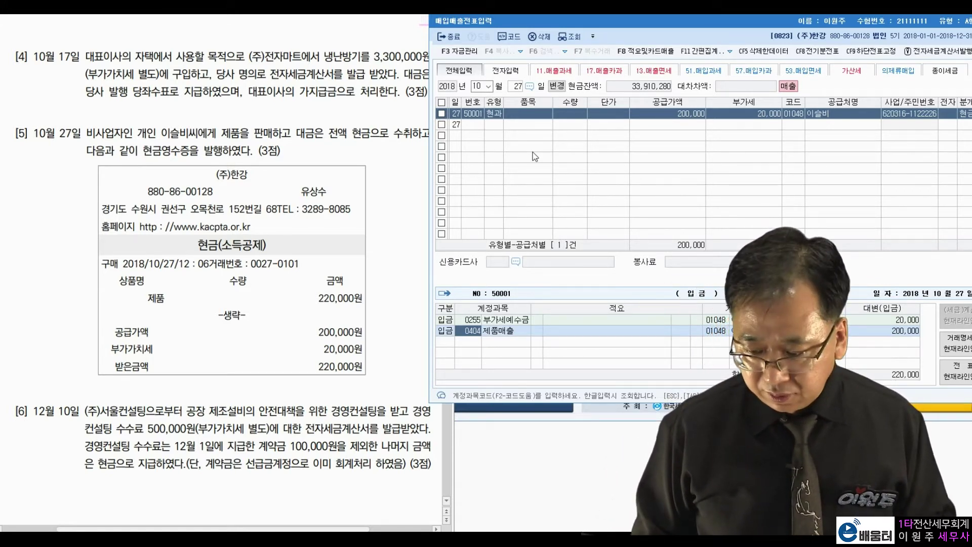
{"action": "key", "text": "Return"}
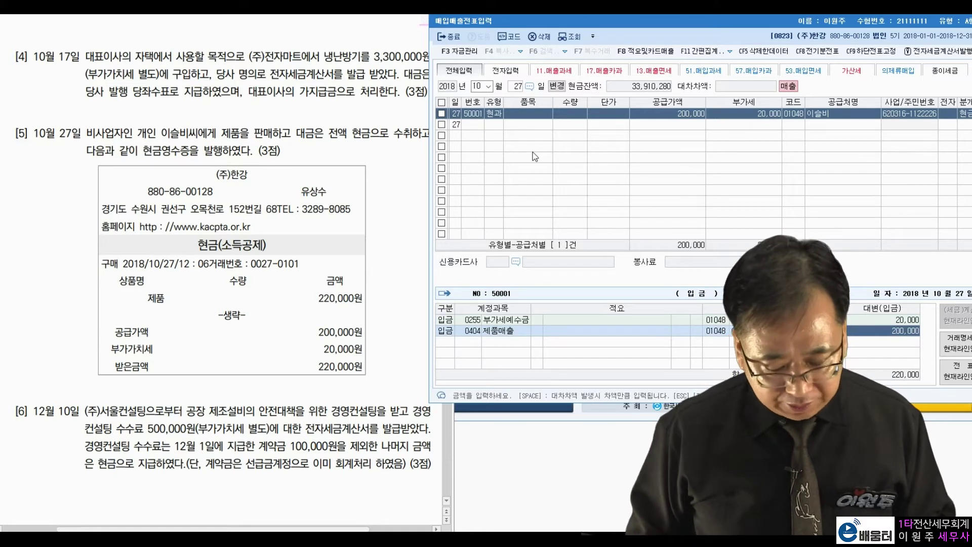
{"action": "key", "text": "Return"}
{"action": "left_click", "coordinate": [84, 383]}
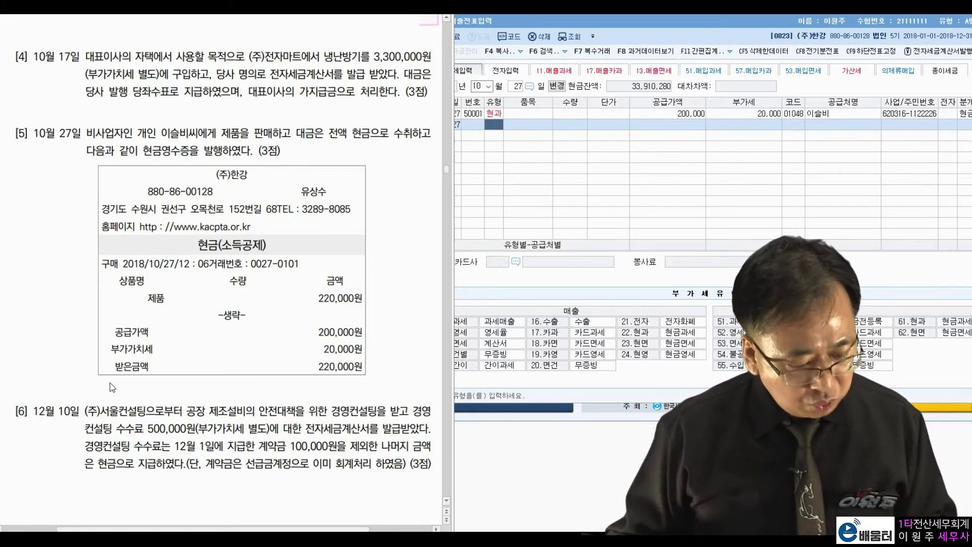
- Highlight problem [6]'s consulting service, 500,000 fee, December 1 advance and cash remainder
{"action": "left_click_drag", "start_coordinate": [328, 412], "coordinate": [367, 411]}
{"action": "left_click", "coordinate": [413, 409]}
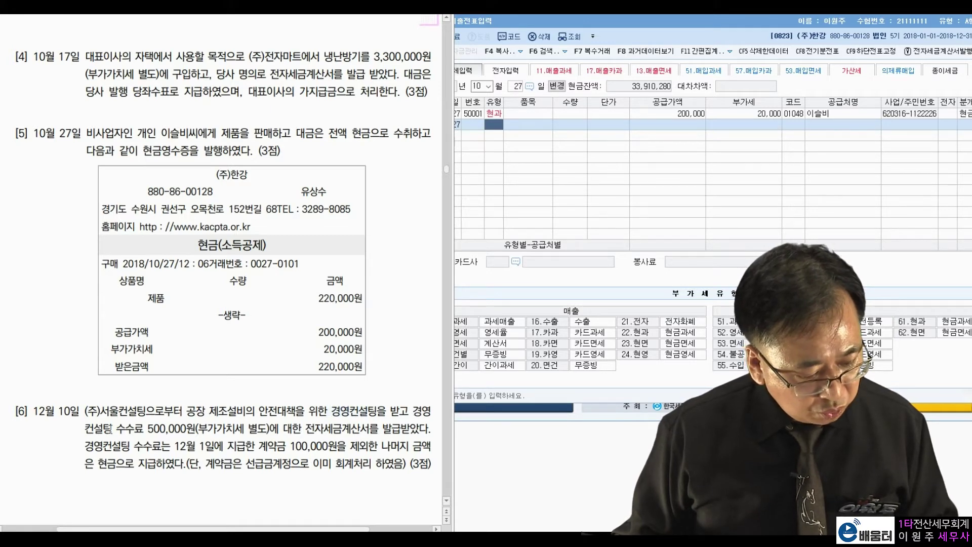
{"action": "left_click_drag", "start_coordinate": [140, 428], "coordinate": [378, 429]}
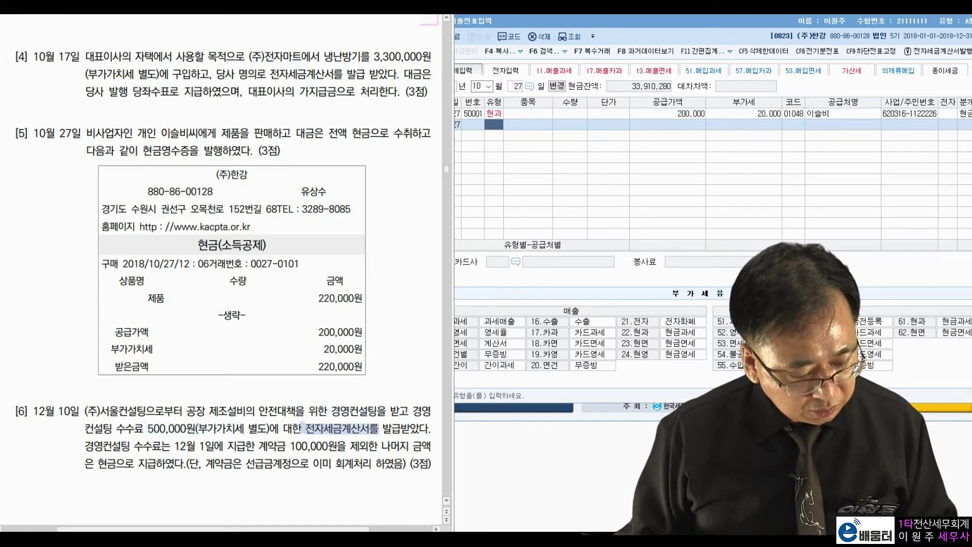
{"action": "left_click", "coordinate": [106, 447]}
{"action": "left_click_drag", "start_coordinate": [172, 447], "coordinate": [390, 447]}
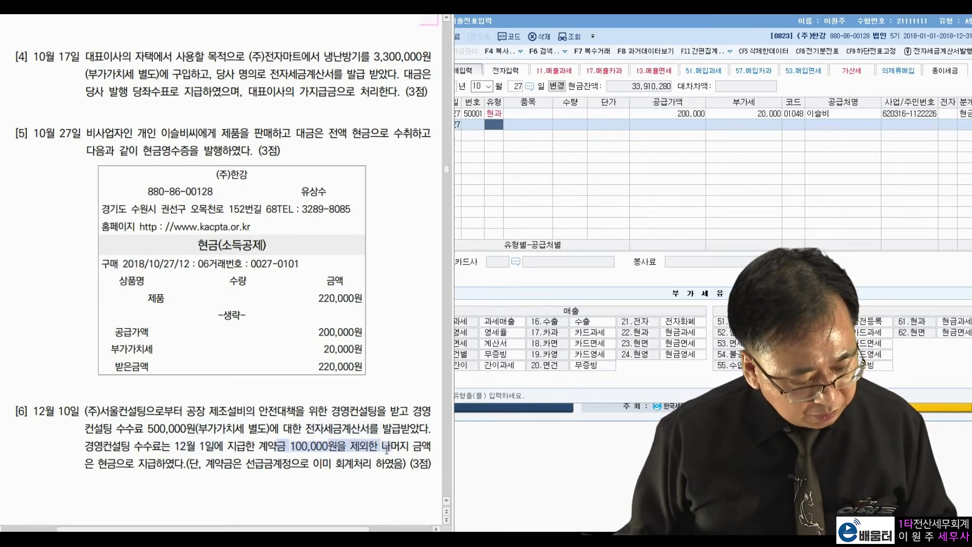
{"action": "left_click", "coordinate": [231, 441]}
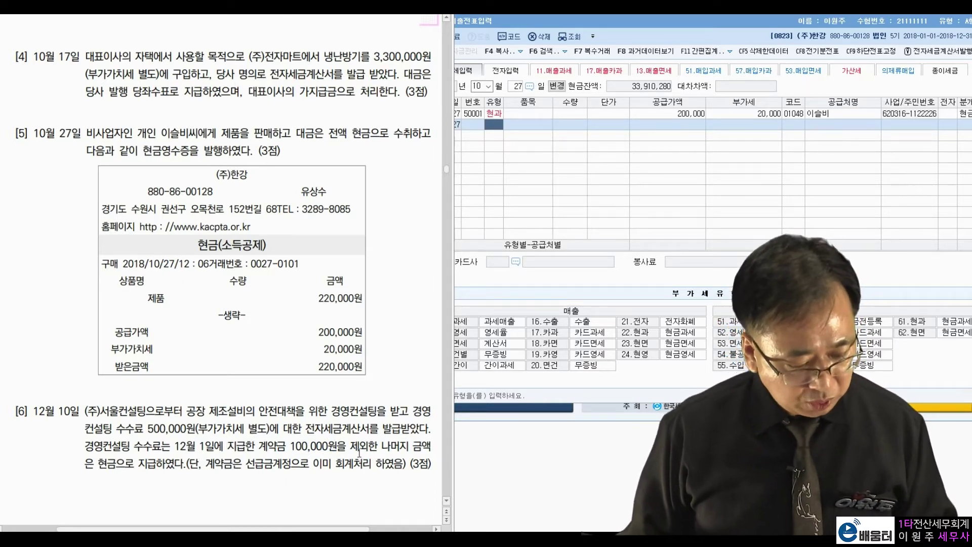
{"action": "left_click_drag", "start_coordinate": [98, 464], "coordinate": [381, 468]}
{"action": "left_click", "coordinate": [265, 463]}
{"action": "left_click", "coordinate": [348, 424]}
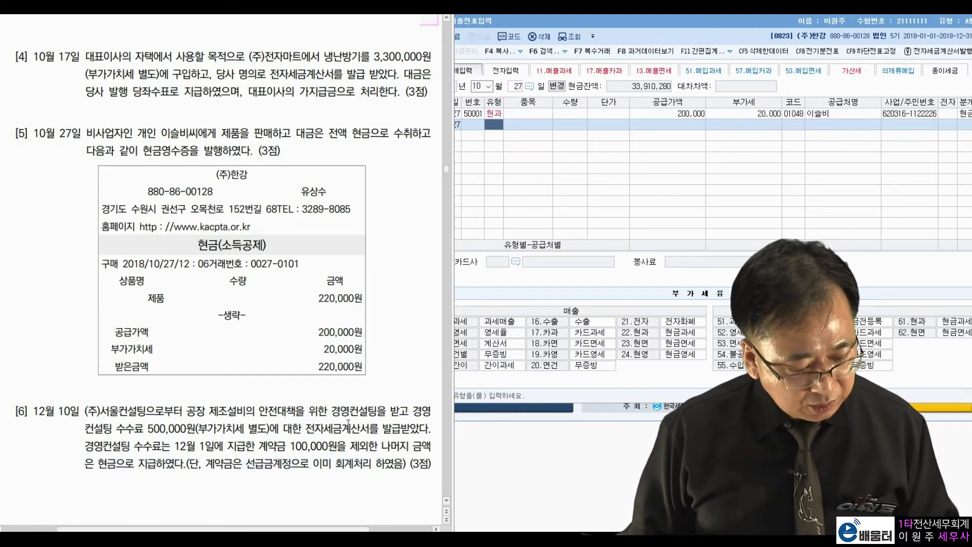
{"action": "left_click", "coordinate": [481, 86]}
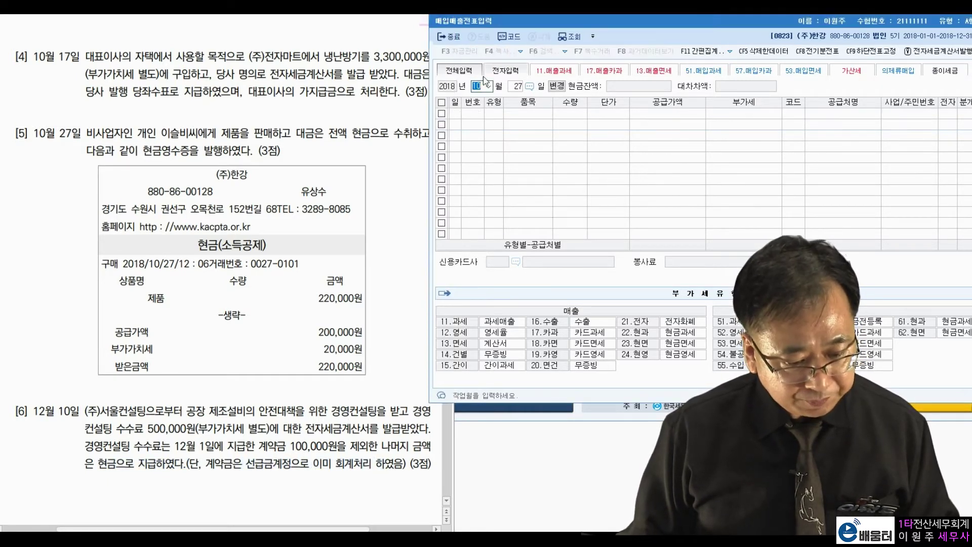
- Start a December 10 line with taxable purchase type 51 (과세)
{"action": "type", "text": "12"}
{"action": "key", "text": "Return"}
{"action": "type", "text": "10"}
{"action": "key", "text": "Return"}
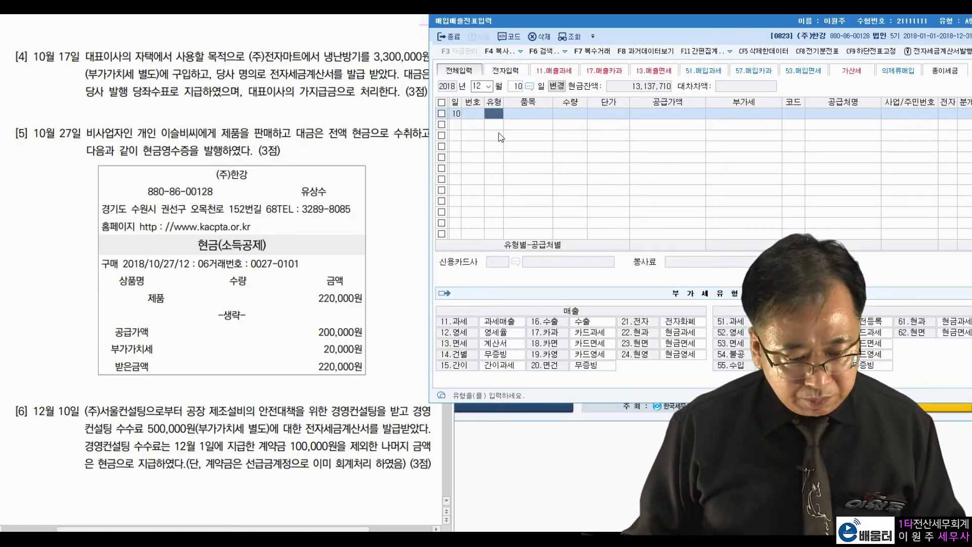
{"action": "type", "text": "51"}
{"action": "key", "text": "Return"}
{"action": "key", "text": "Return"}
{"action": "key", "text": "Return"}
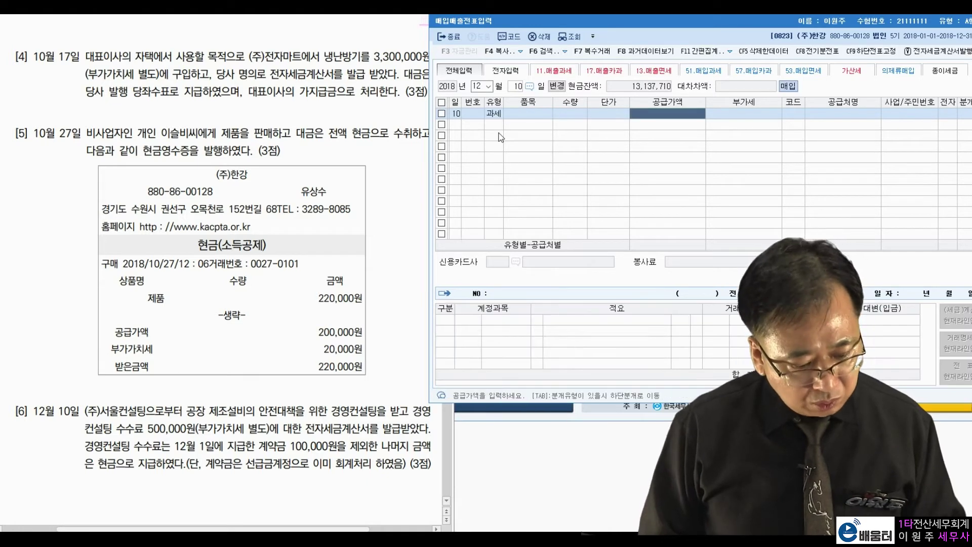
- Enter supply 500,000 with 50,000 VAT from (주)서울컨설팅 as an electronic invoice
{"action": "type", "text": "5"}
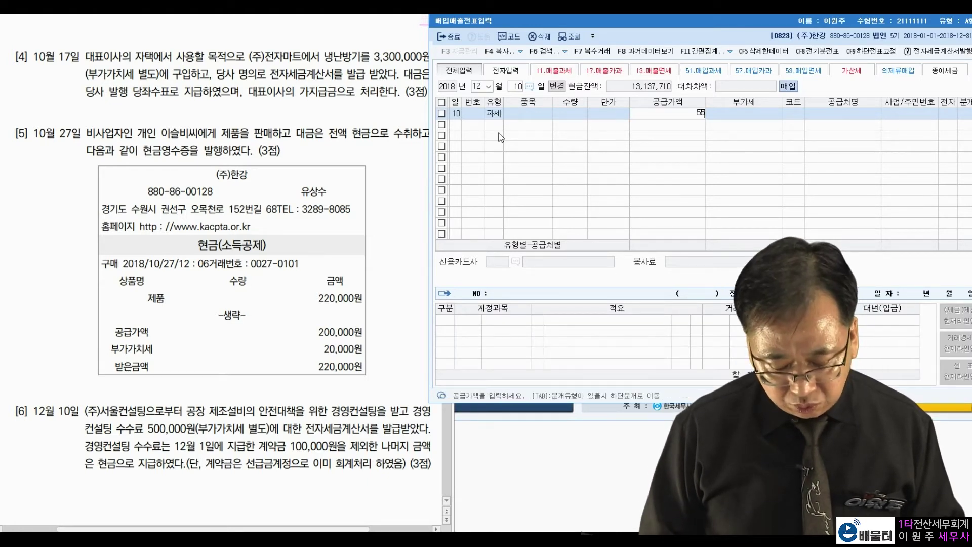
{"action": "type", "text": ",500,000"}
{"action": "key", "text": "Return"}
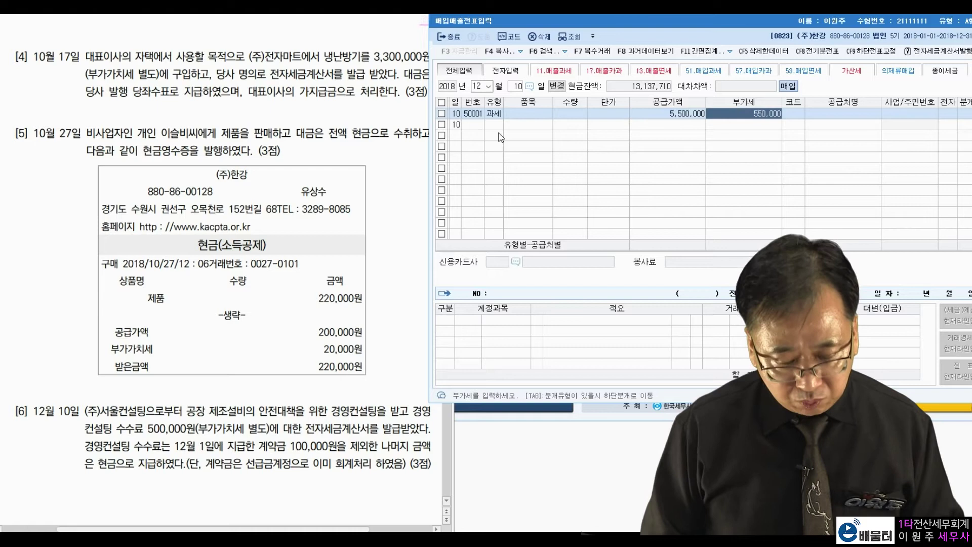
{"action": "key", "text": "shift+Tab"}
{"action": "type", "text": "500000"}
{"action": "key", "text": "Return"}
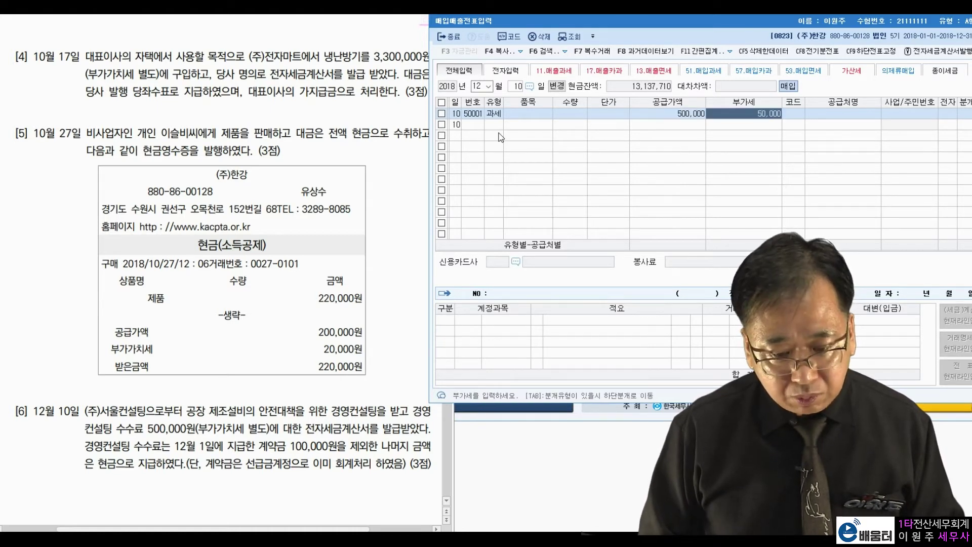
{"action": "key", "text": "Return"}
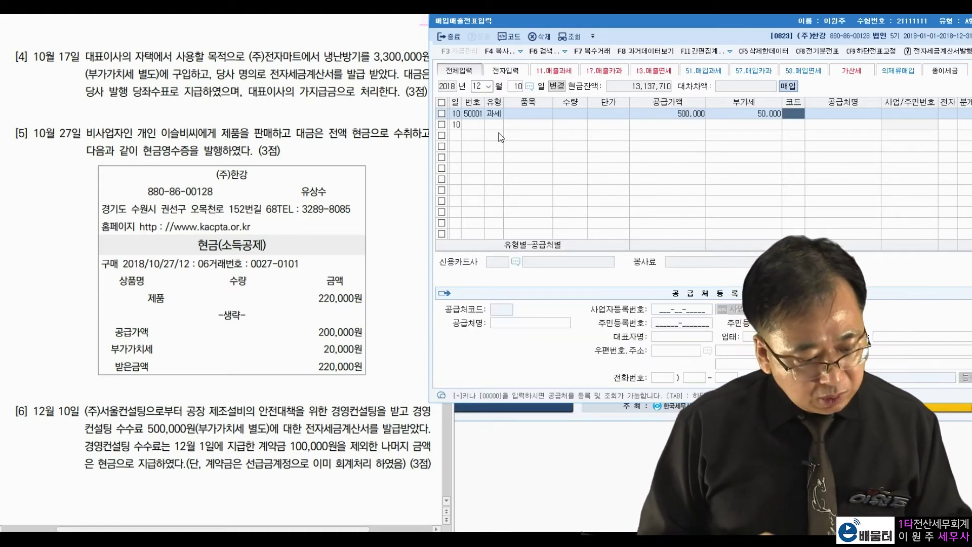
{"action": "type", "text": "서울"}
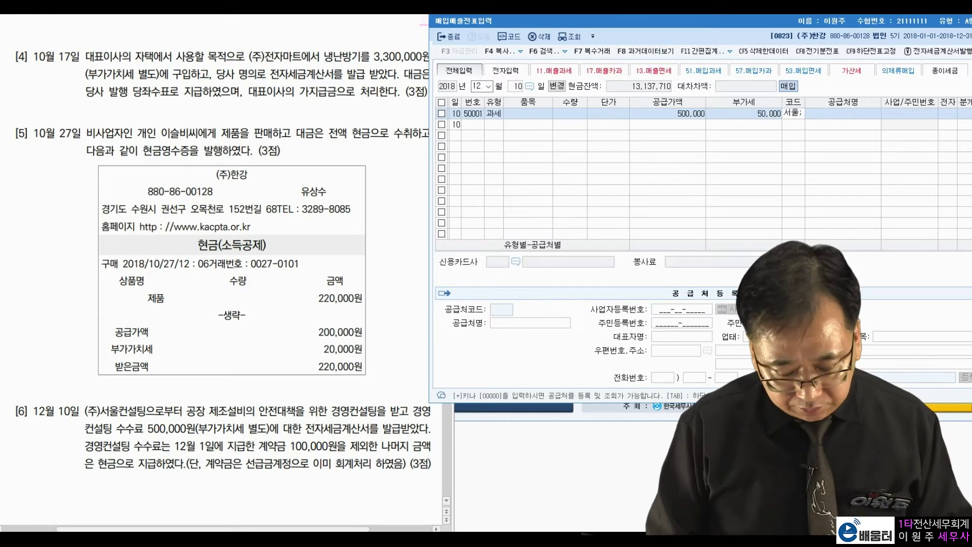
{"action": "key", "text": "Return"}
{"action": "key", "text": "Down"}
{"action": "key", "text": "Return"}
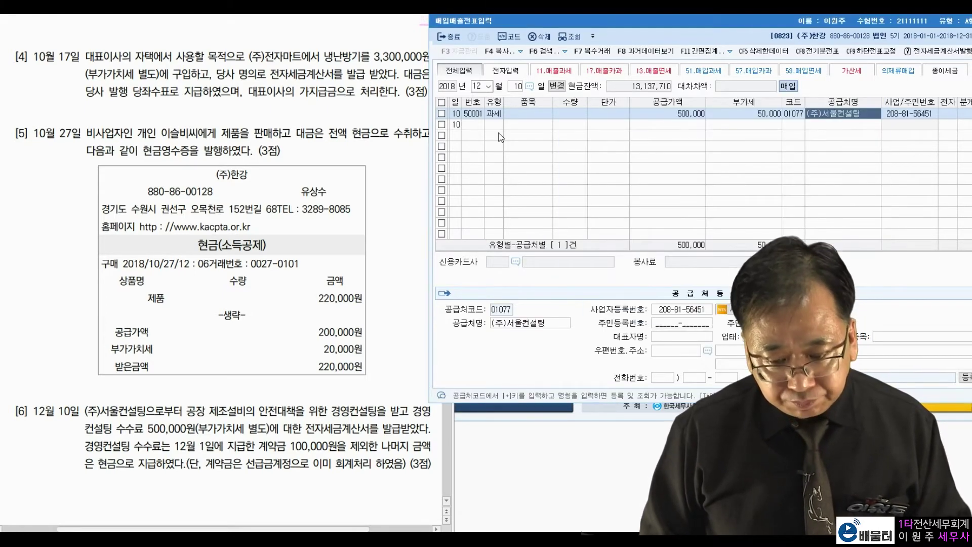
{"action": "type", "text": "1"}
{"action": "key", "text": "Return"}
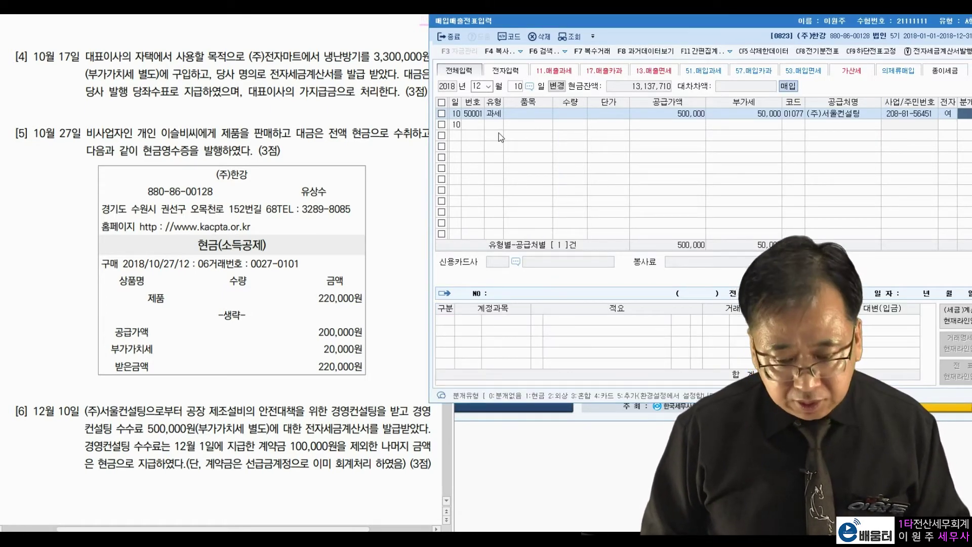
- Make the journal mixed and change the debit account to 0531 수수료비용
{"action": "type", "text": "3"}
{"action": "key", "text": "Return"}
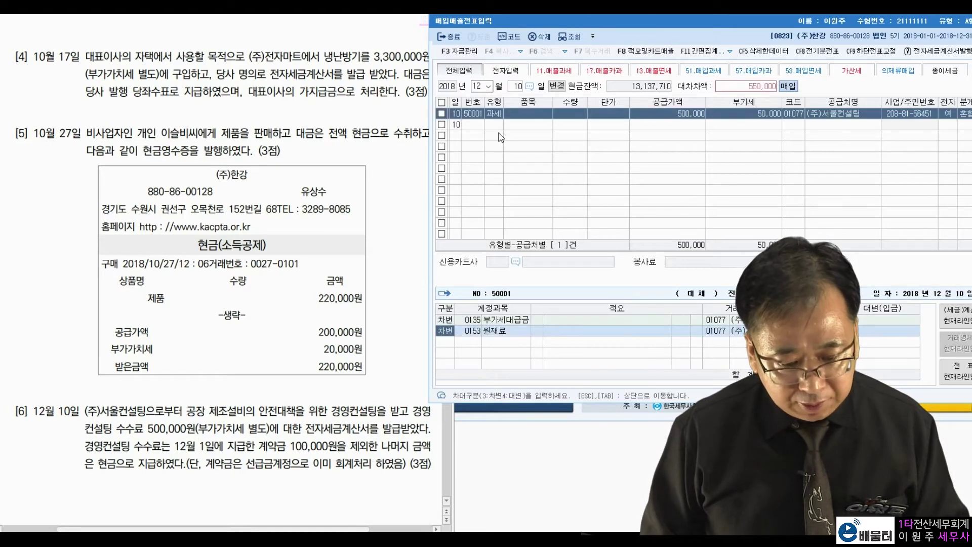
{"action": "key", "text": "Return"}
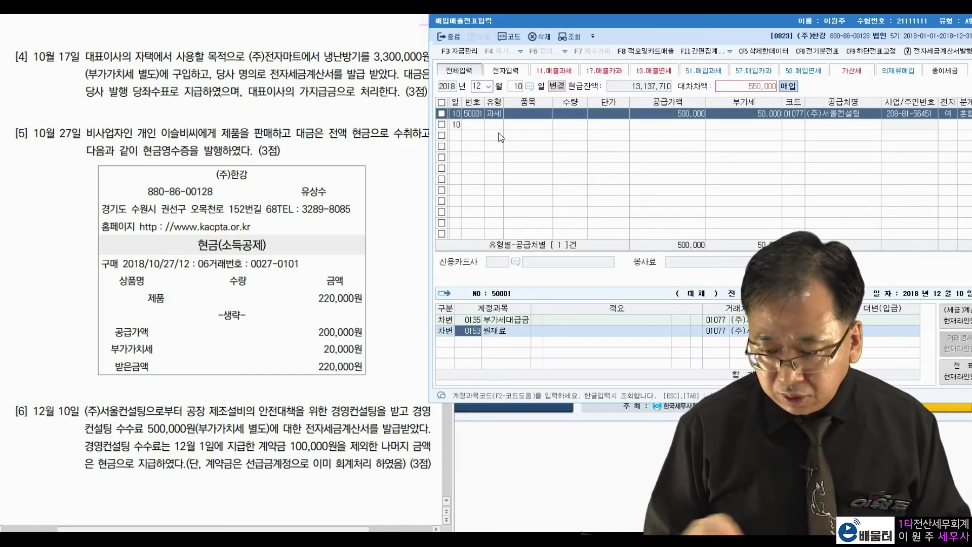
{"action": "type", "text": "수수료"}
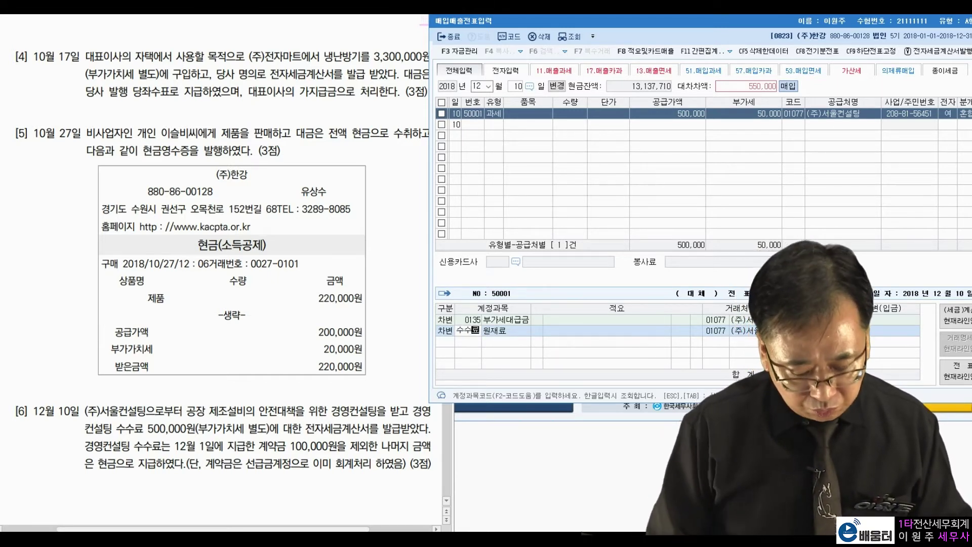
{"action": "key", "text": "Return"}
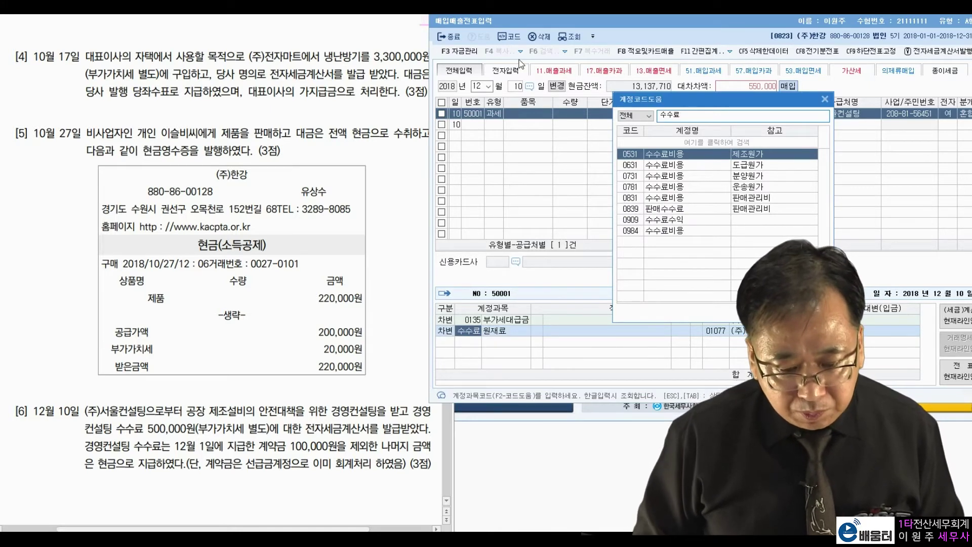
{"action": "key", "text": "Return"}
{"action": "key", "text": "Return"}
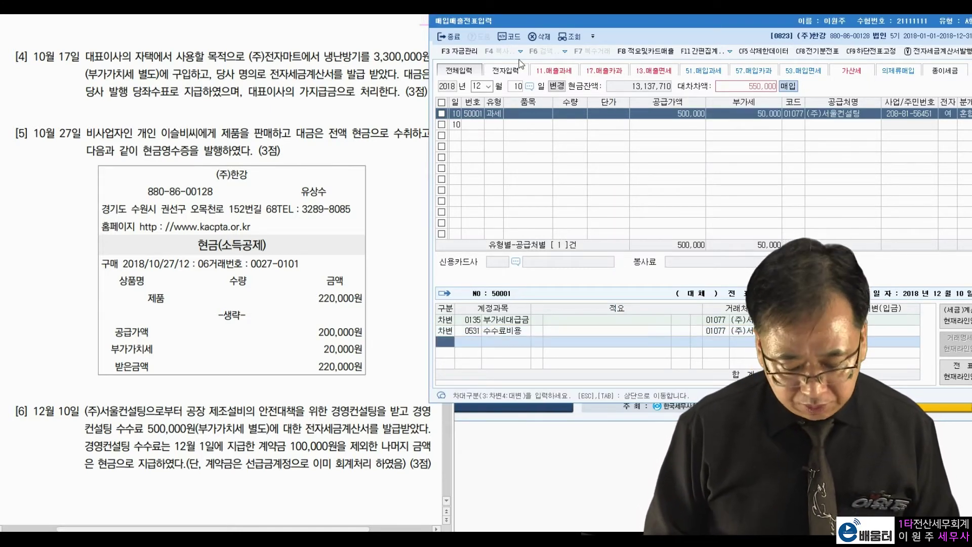
- Credit 0131 선급금 100,000 and 0101 현금 450,000, then finish the entry
{"action": "type", "text": "4"}
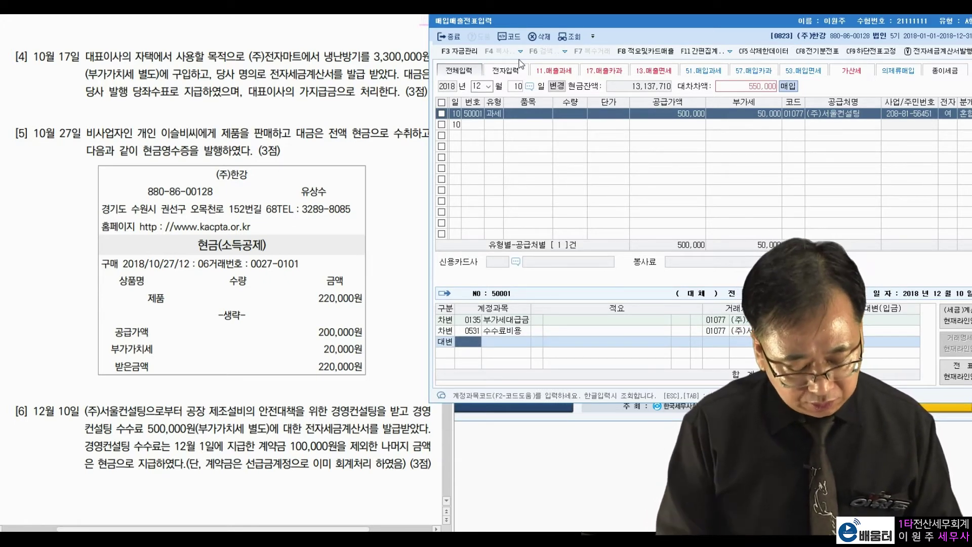
{"action": "type", "text": "선급금"}
{"action": "key", "text": "Return"}
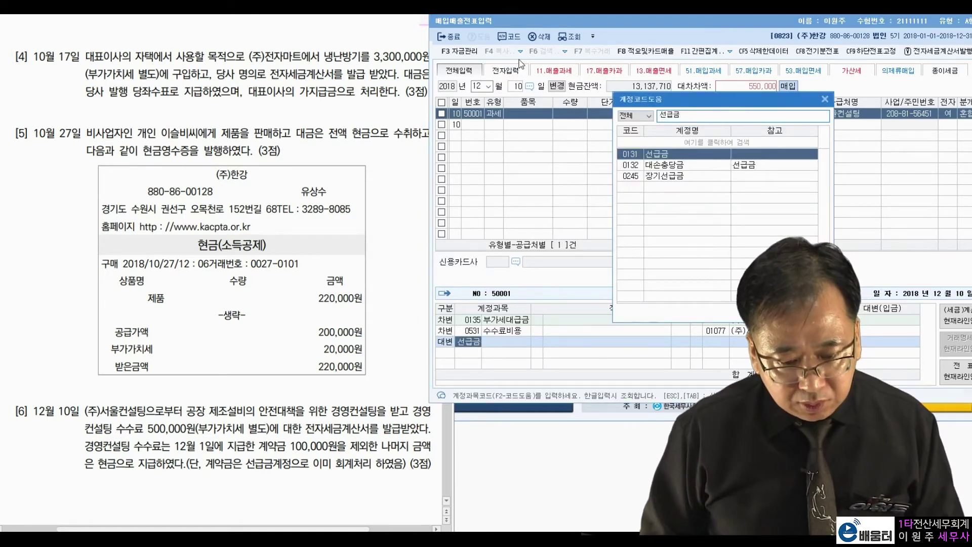
{"action": "key", "text": "Return"}
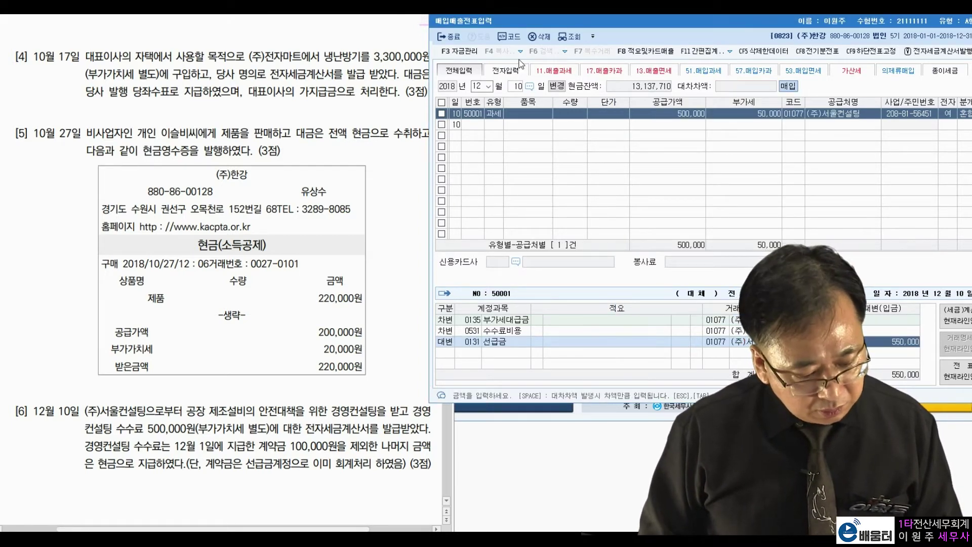
{"action": "type", "text": "100,000"}
{"action": "key", "text": "Return"}
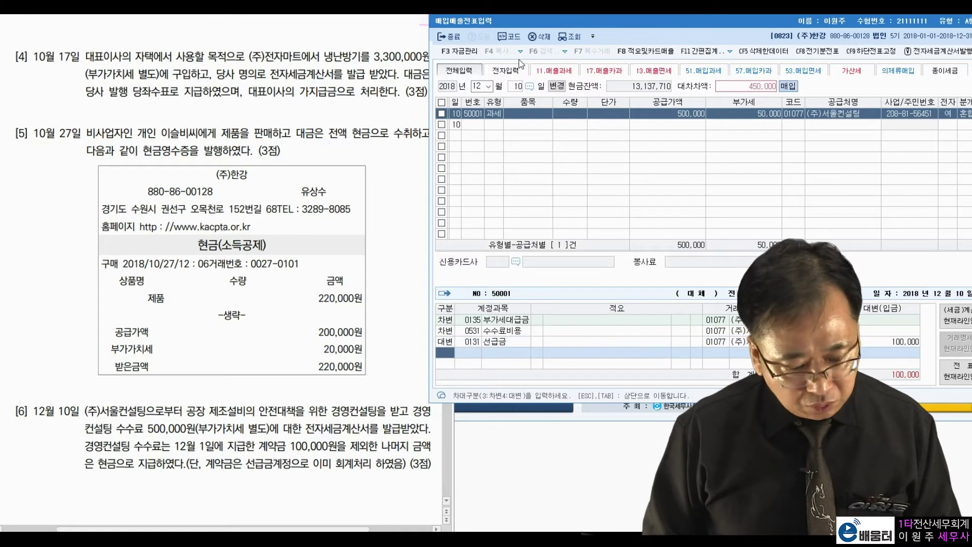
{"action": "type", "text": "4101"}
{"action": "key", "text": "Return"}
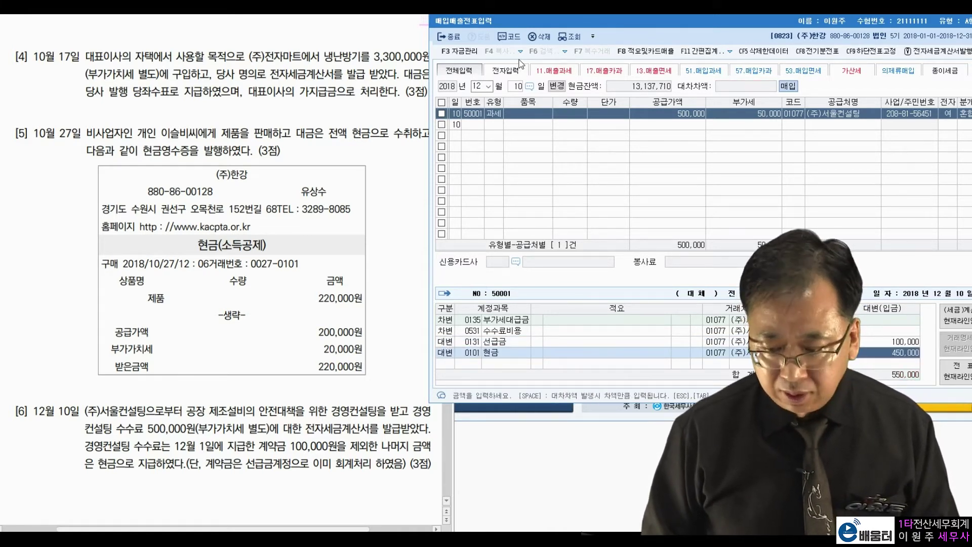
{"action": "key", "text": "Return"}
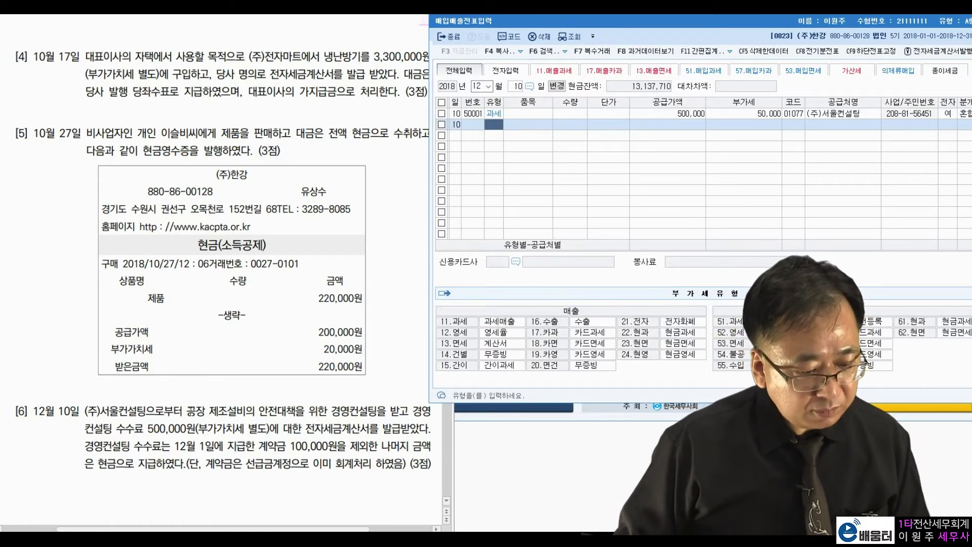
- Highlight 문제 4's missing-allocation wording and 300,000원 total, then close the voucher entry
{"action": "left_click", "coordinate": [196, 395]}
{"action": "scroll", "coordinate": [197, 395], "scroll_direction": "down", "scroll_amount": 15}
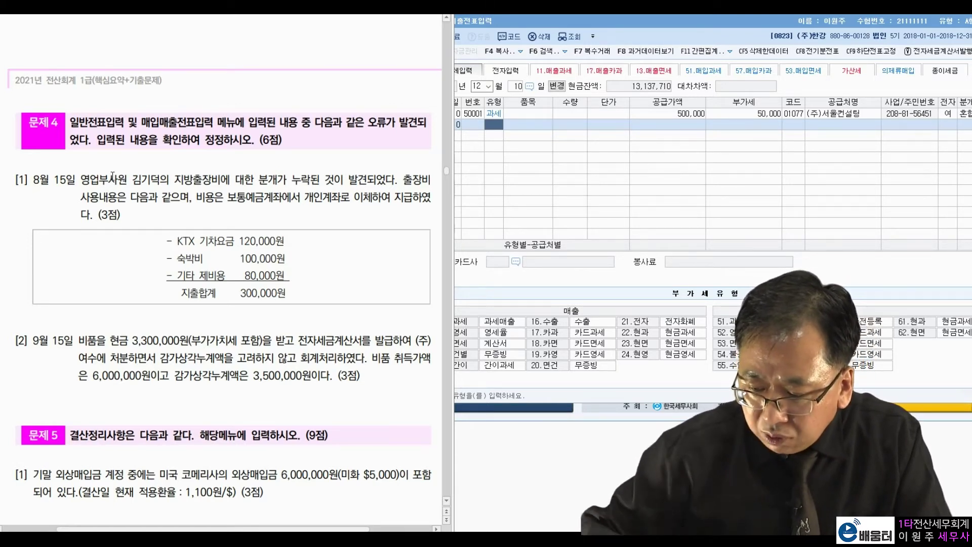
{"action": "left_click_drag", "start_coordinate": [289, 178], "coordinate": [358, 178]}
{"action": "left_click", "coordinate": [386, 176]}
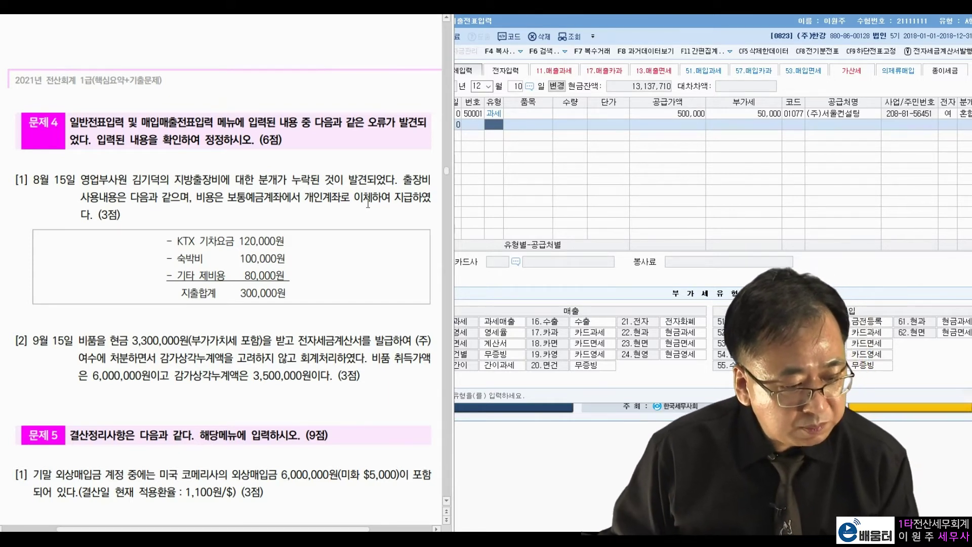
{"action": "left_click_drag", "start_coordinate": [241, 298], "coordinate": [305, 293]}
{"action": "left_click", "coordinate": [326, 272]}
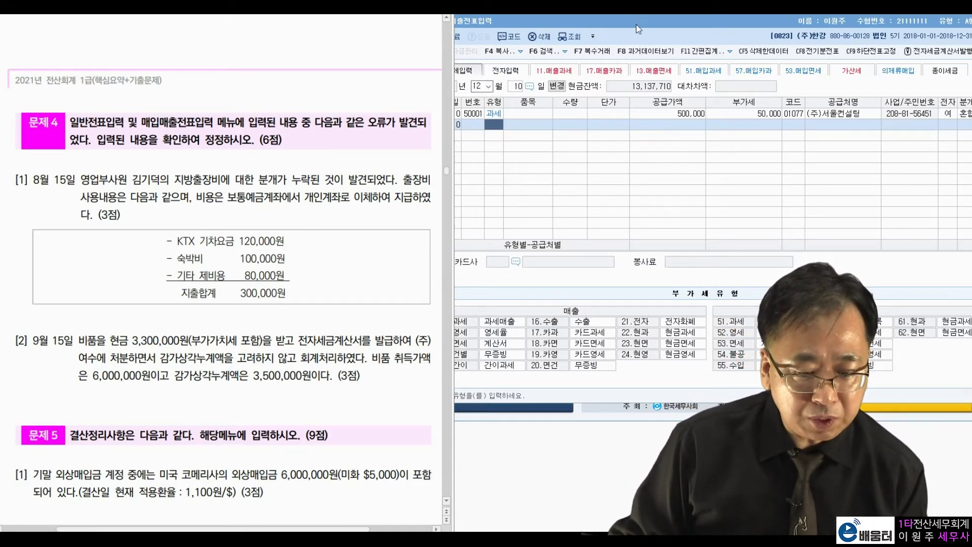
{"action": "key", "text": "Escape"}
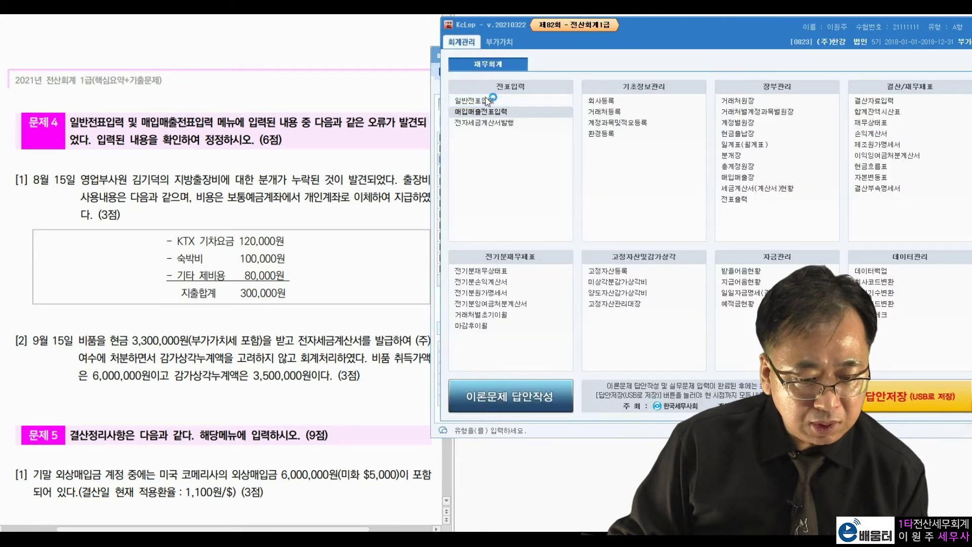
- Start an August 15 debit line in 일반전표입력
{"action": "left_click", "coordinate": [481, 100]}
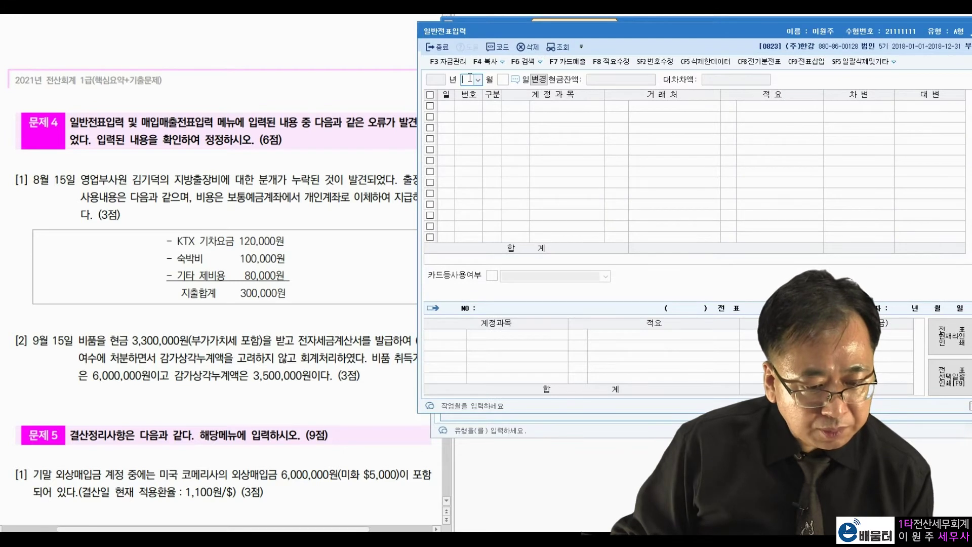
{"action": "type", "text": "08"}
{"action": "key", "text": "Return"}
{"action": "type", "text": "15"}
{"action": "key", "text": "Return"}
{"action": "type", "text": "3"}
{"action": "key", "text": "Return"}
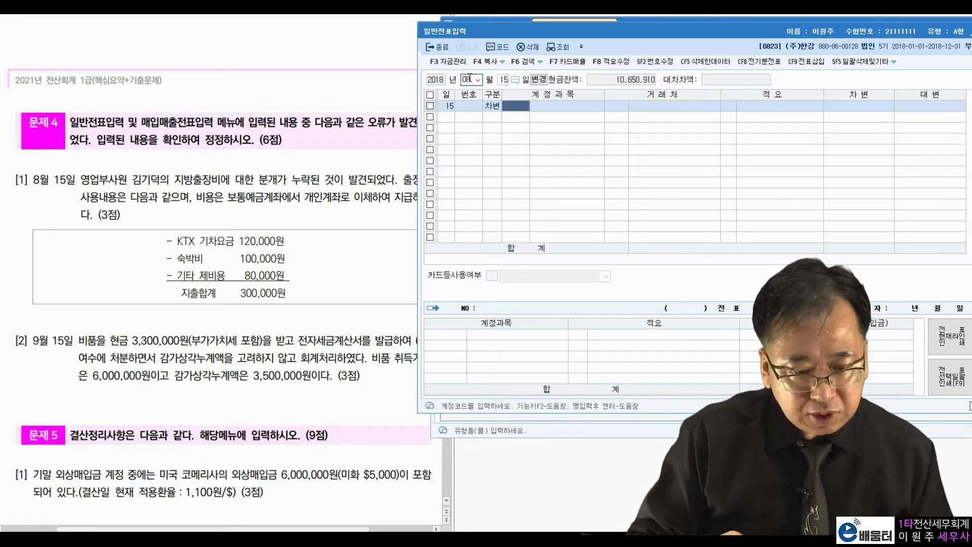
- Debit 0812 여비교통비 300,000
{"action": "type", "text": "ㅇ"}
{"action": "type", "text": "비"}
{"action": "key", "text": "Return"}
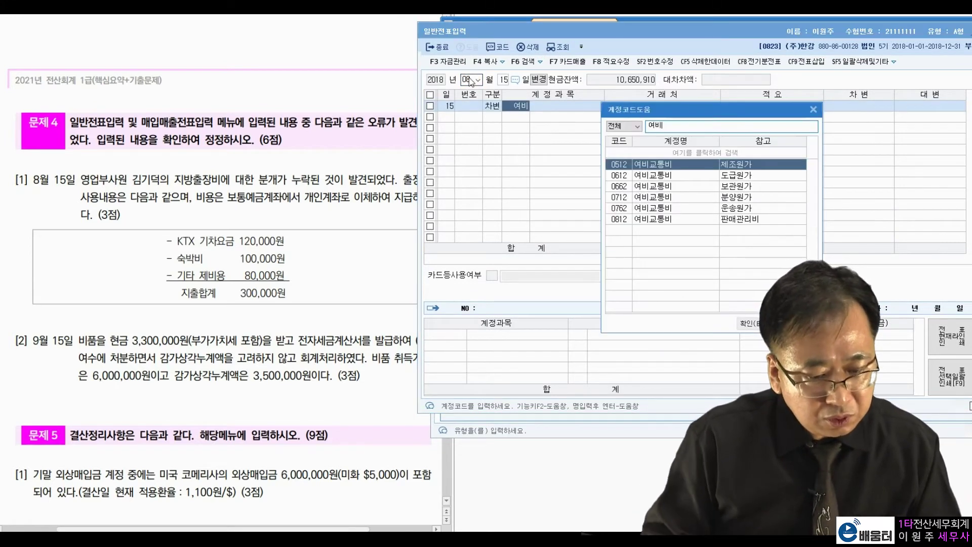
{"action": "key", "text": "Down"}
{"action": "key", "text": "Down"}
{"action": "key", "text": "Down"}
{"action": "key", "text": "Down"}
{"action": "key", "text": "Down"}
{"action": "key", "text": "Return"}
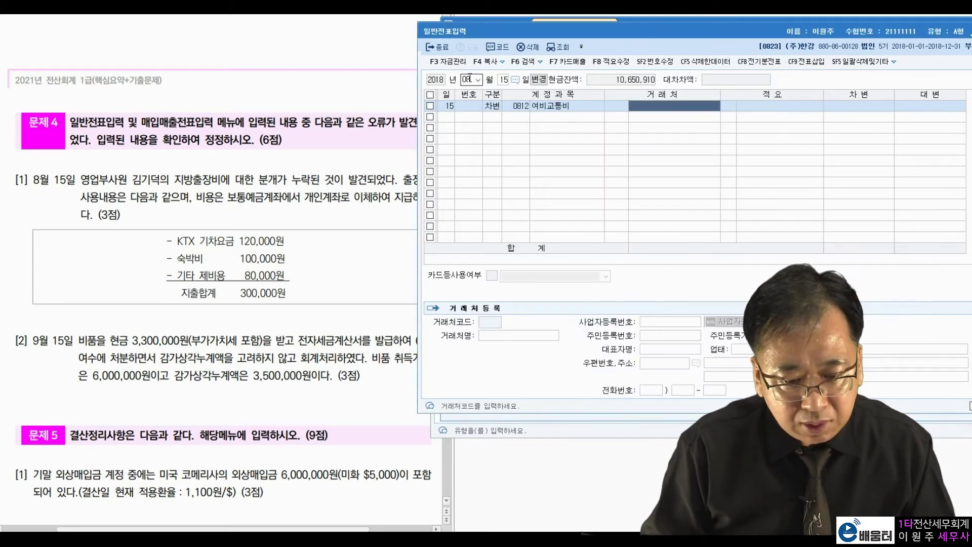
{"action": "key", "text": "Return"}
{"action": "key", "text": "Return"}
{"action": "type", "text": "30"}
{"action": "key", "text": "Return"}
- Credit 0103 보통예금 300,000 to complete the August 15 voucher
{"action": "key", "text": "Return"}
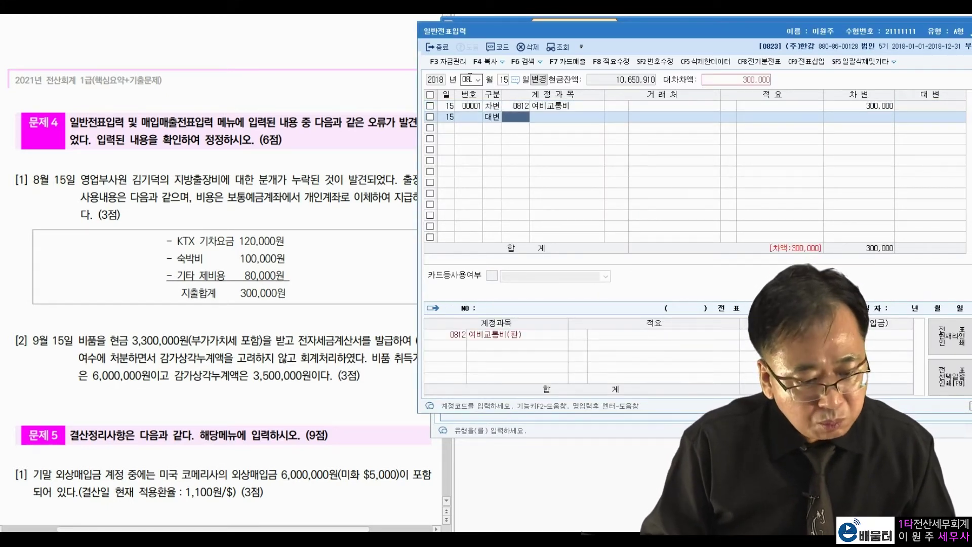
{"action": "type", "text": "103"}
{"action": "key", "text": "Return"}
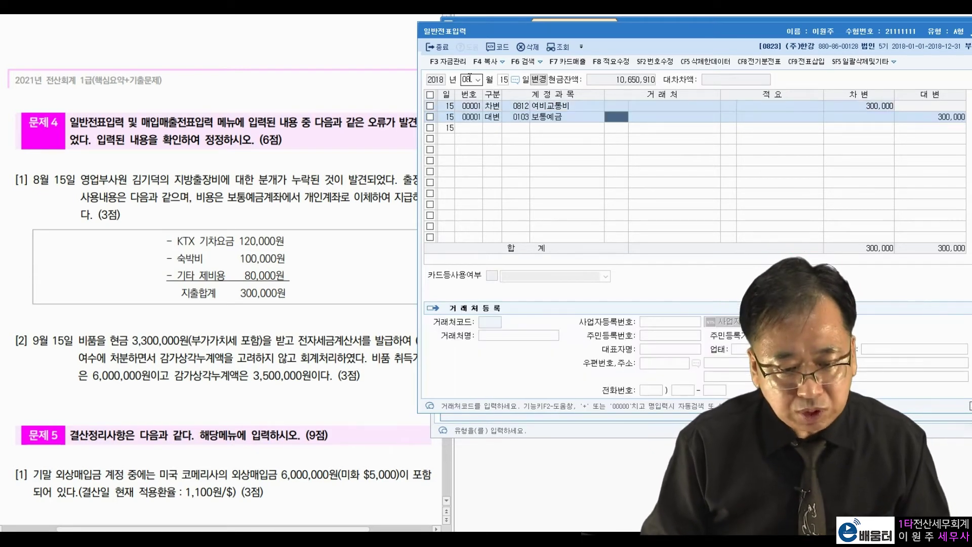
{"action": "key", "text": "Return"}
{"action": "key", "text": "Return"}
{"action": "key", "text": "Return"}
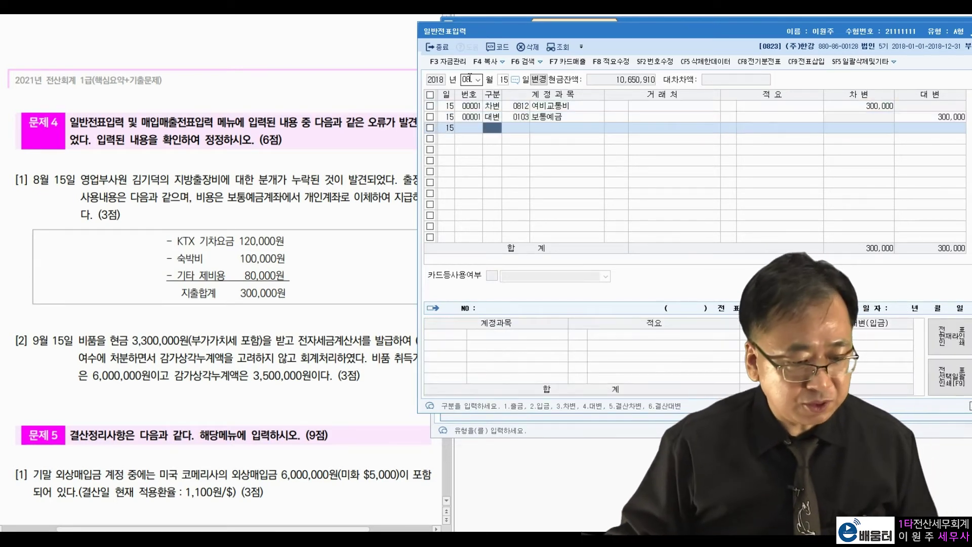
{"action": "left_click", "coordinate": [307, 324]}
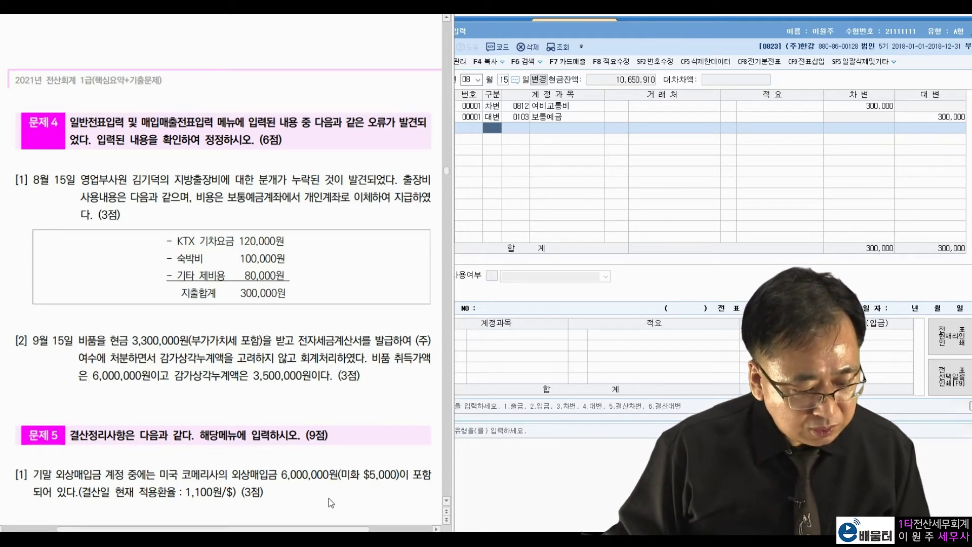
{"action": "key", "text": "alt+Tab"}
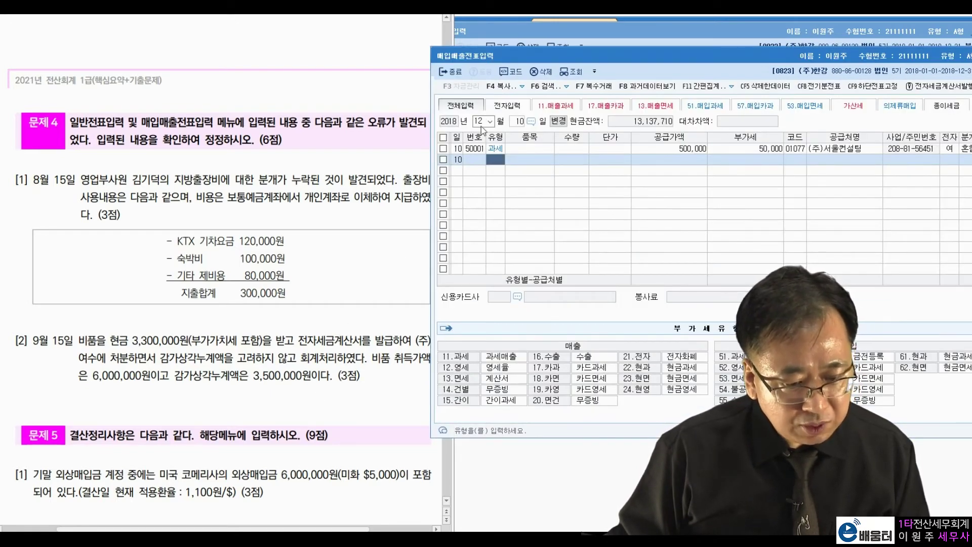
- Load the September 15 vouchers and show the equipment-disposal voucher's journal lines
{"action": "left_click", "coordinate": [481, 123]}
{"action": "type", "text": "09"}
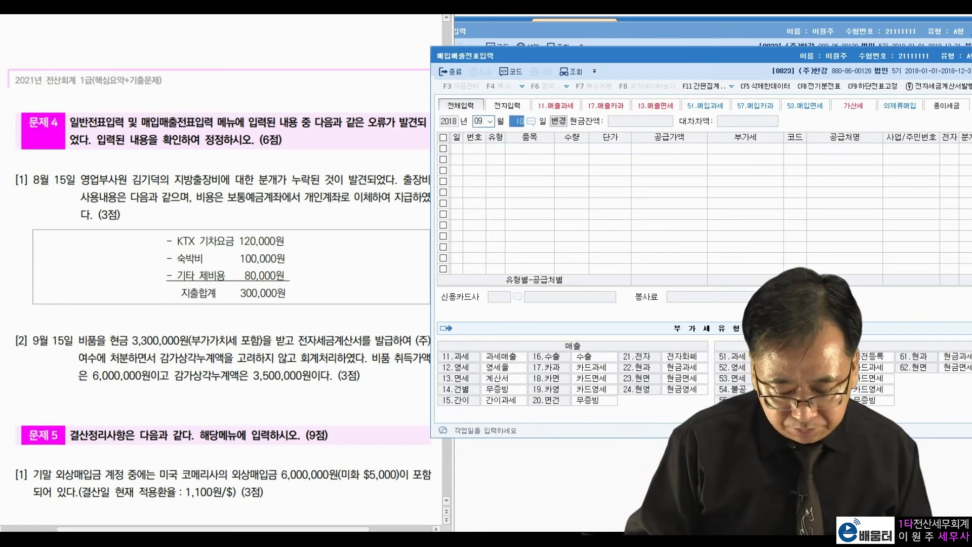
{"action": "type", "text": "15"}
{"action": "key", "text": "Return"}
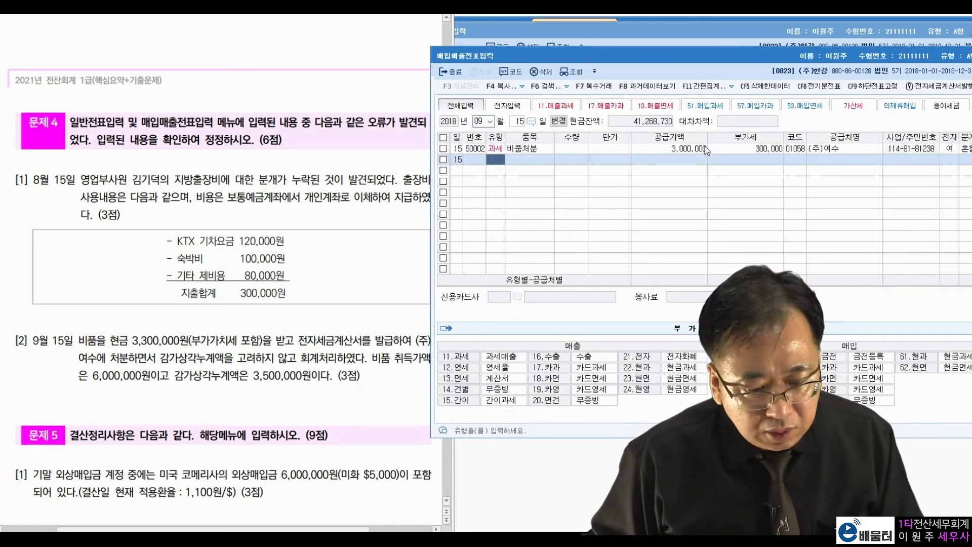
{"action": "left_click", "coordinate": [696, 148]}
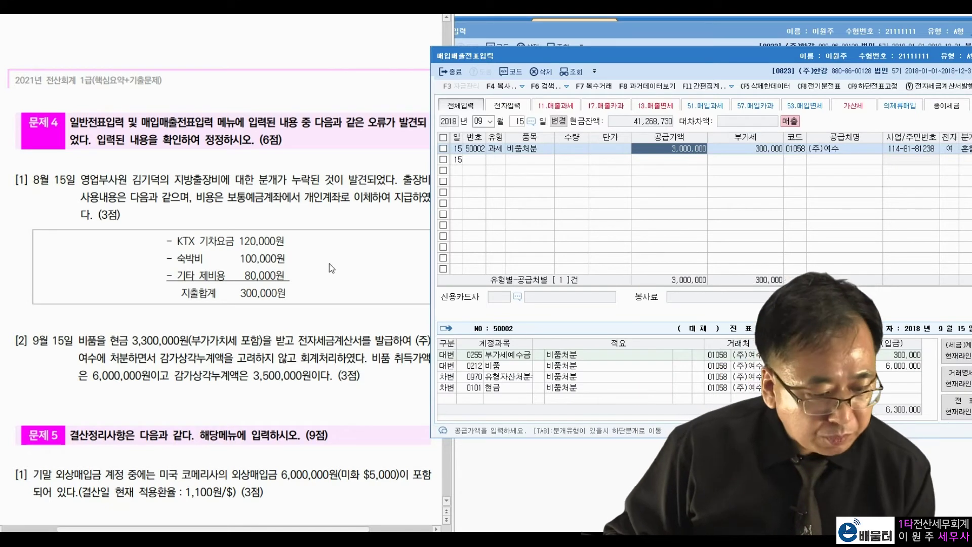
- Review the question's 6,000,000 acquisition cost and 3,500,000 accumulated depreciation figures
{"action": "left_click", "coordinate": [272, 325]}
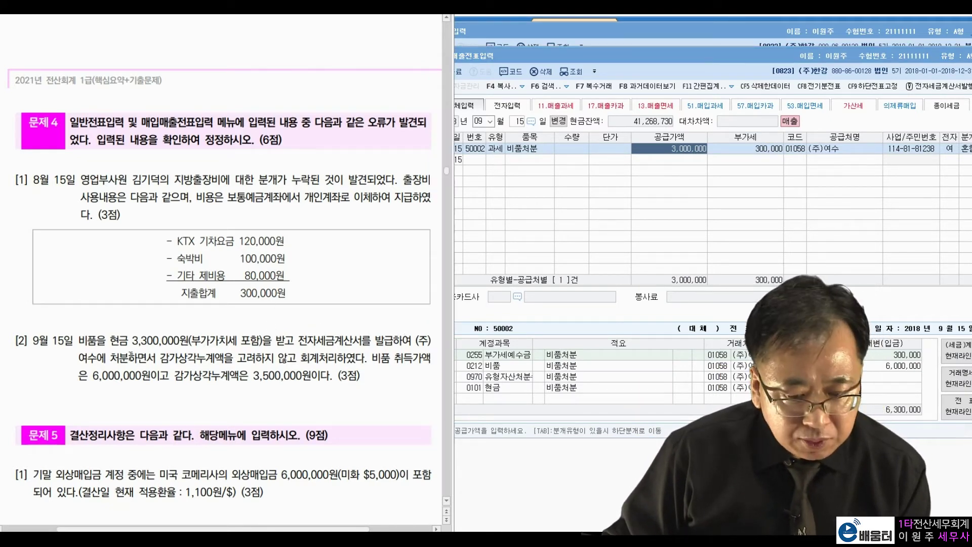
{"action": "left_click_drag", "start_coordinate": [166, 356], "coordinate": [265, 357]}
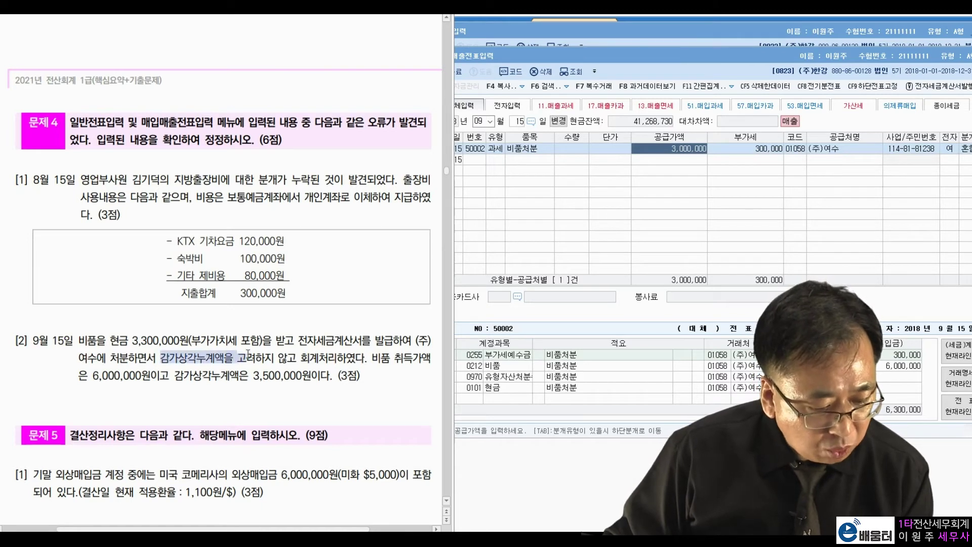
{"action": "left_click", "coordinate": [312, 350]}
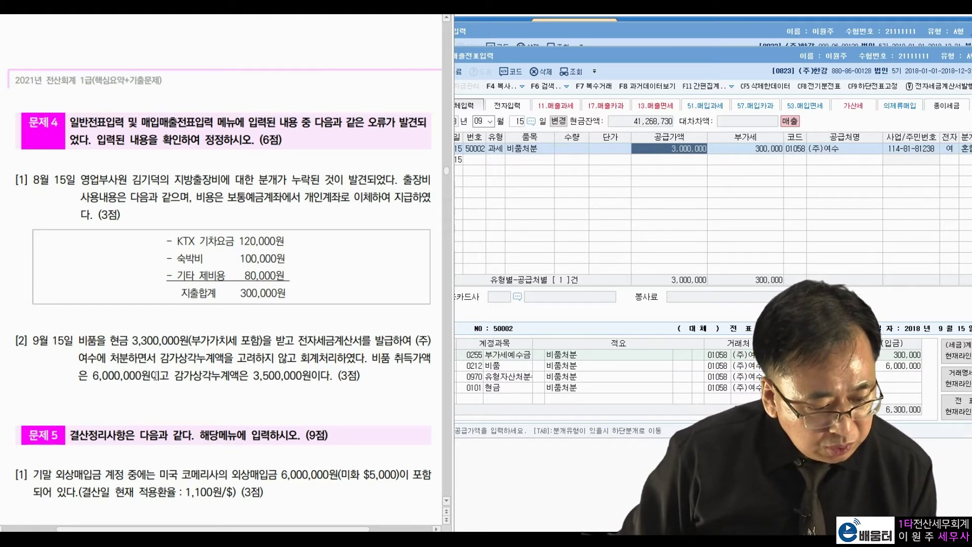
{"action": "left_click_drag", "start_coordinate": [84, 378], "coordinate": [322, 374]}
{"action": "left_click", "coordinate": [341, 368]}
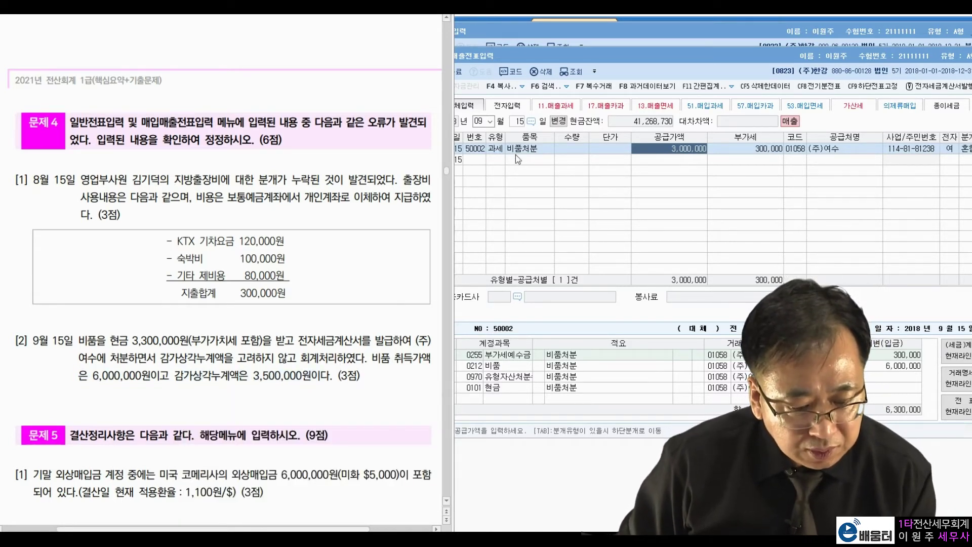
- Verify the voucher's 3,000,000 supply value, 300,000 VAT, buyer (주)여수 and 6,000,000 비품 credit
{"action": "left_click", "coordinate": [498, 150]}
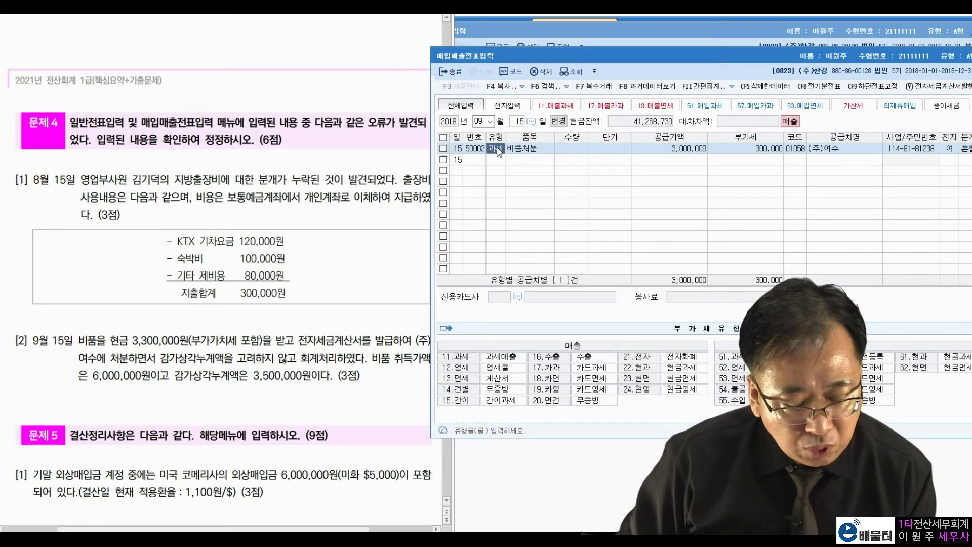
{"action": "left_click", "coordinate": [697, 152]}
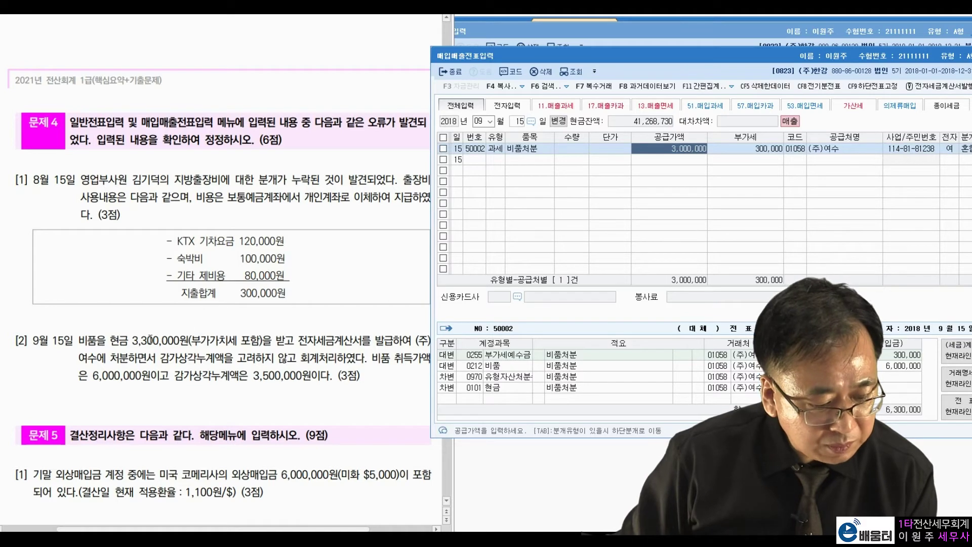
{"action": "left_click_drag", "start_coordinate": [133, 340], "coordinate": [218, 340]}
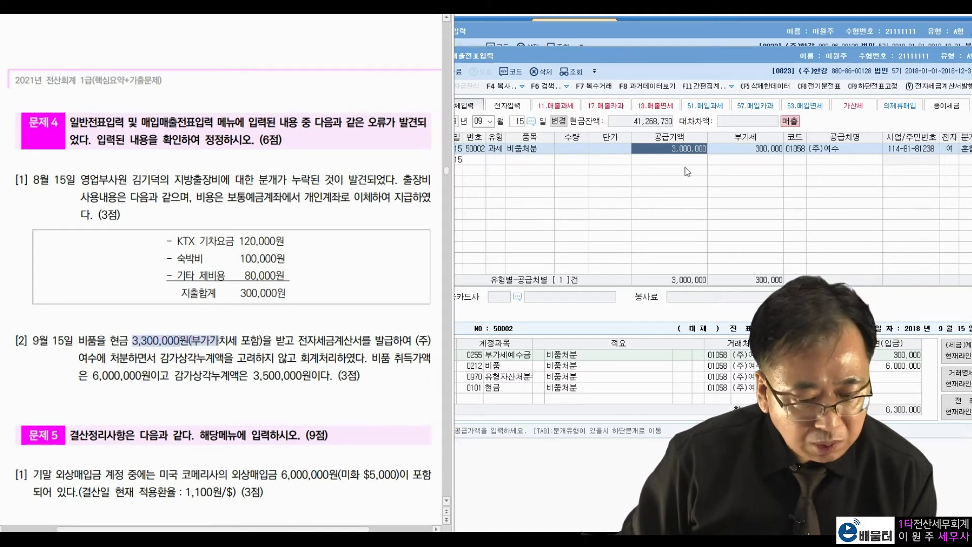
{"action": "left_click", "coordinate": [705, 155]}
{"action": "left_click", "coordinate": [763, 152]}
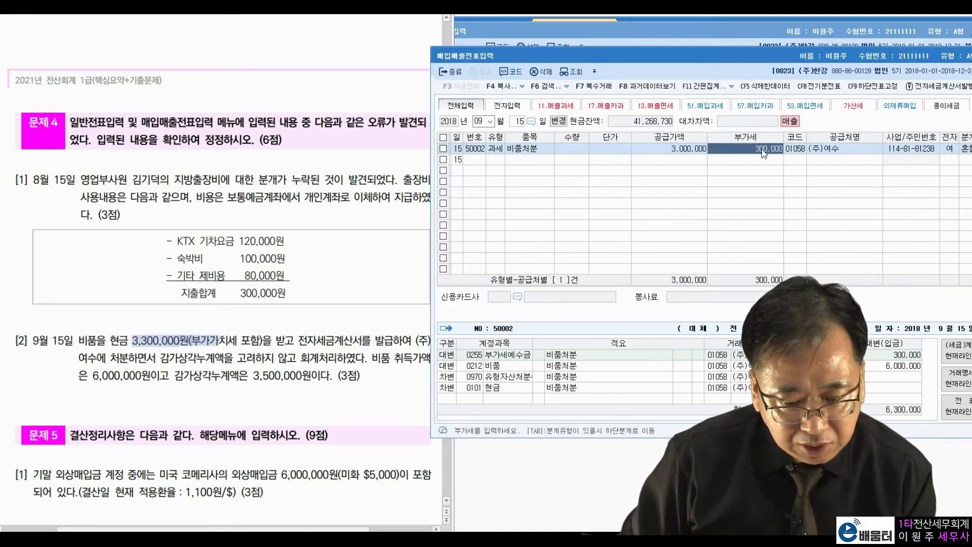
{"action": "left_click", "coordinate": [820, 149]}
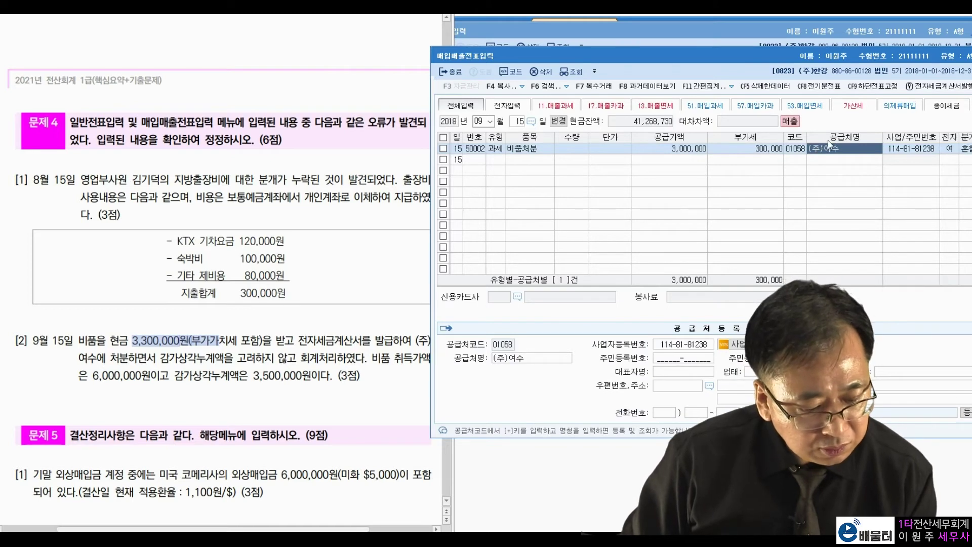
{"action": "left_click", "coordinate": [948, 149]}
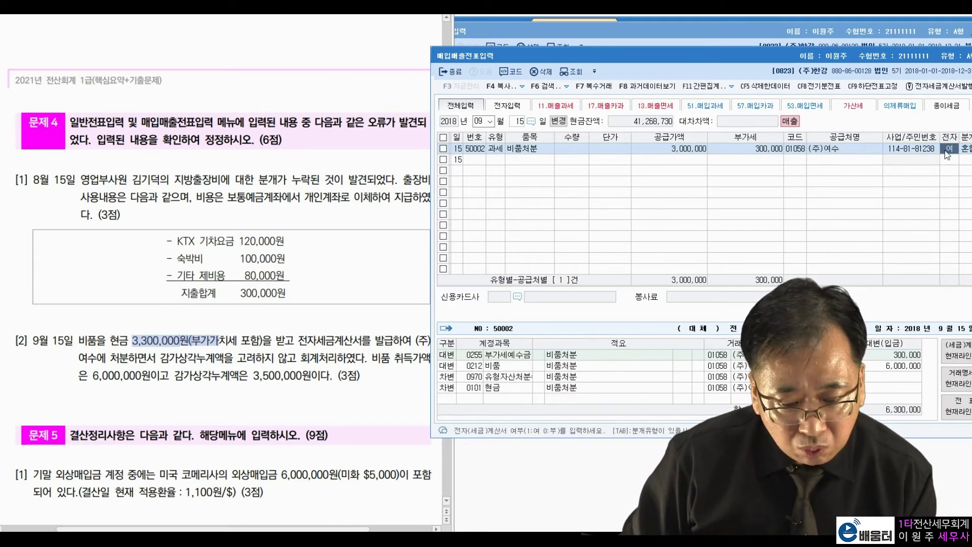
{"action": "left_click", "coordinate": [586, 357]}
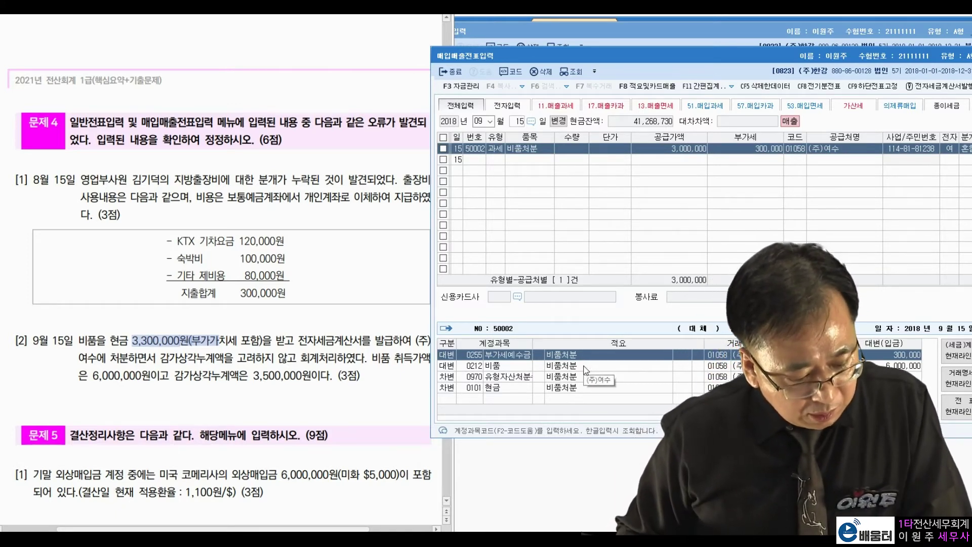
{"action": "left_click", "coordinate": [594, 367]}
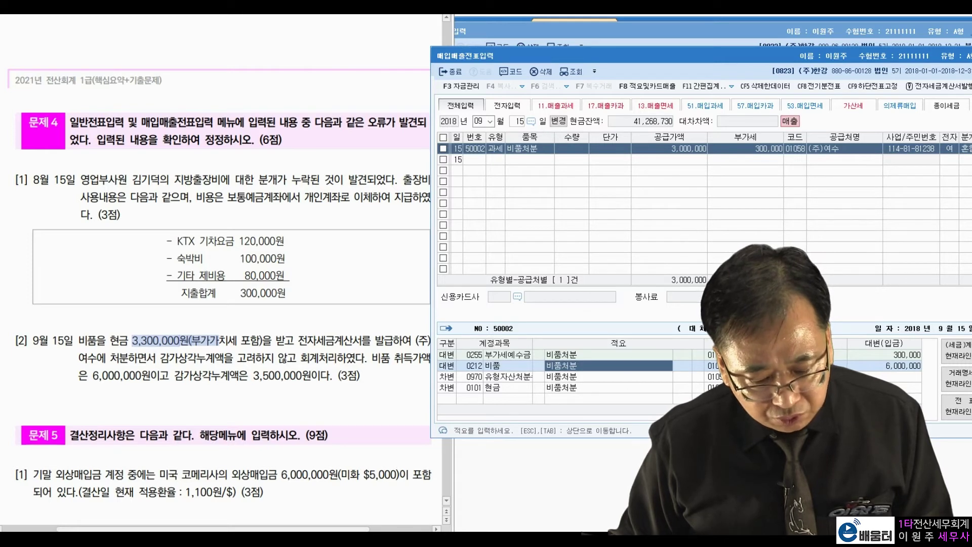
{"action": "left_click", "coordinate": [866, 366]}
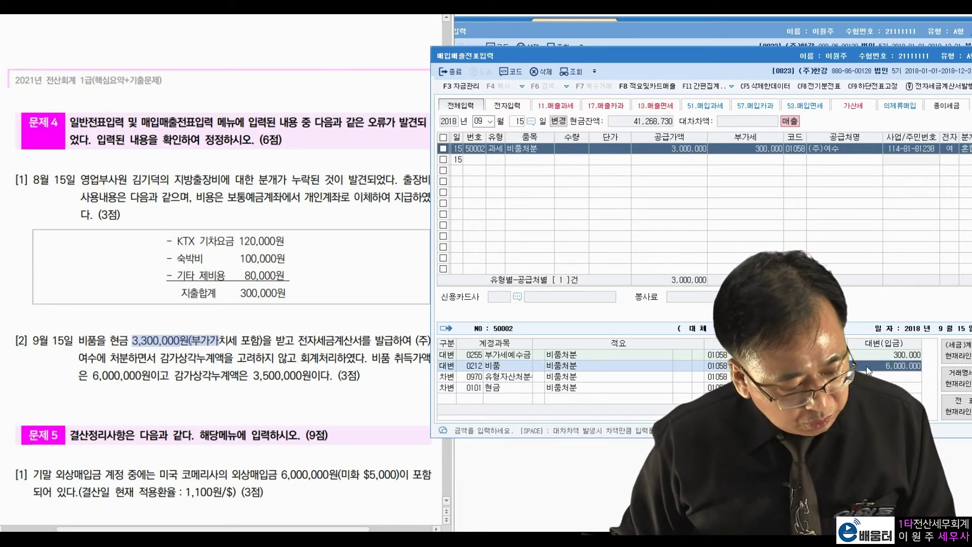
- Delete the 0970 유형자산처분 disposal-loss debit line
{"action": "left_click", "coordinate": [630, 380]}
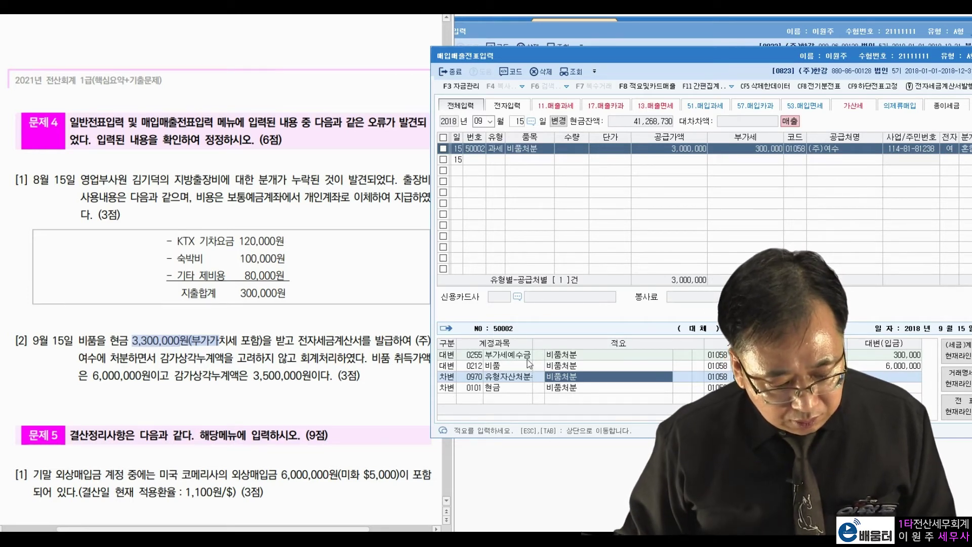
{"action": "key", "text": "Return"}
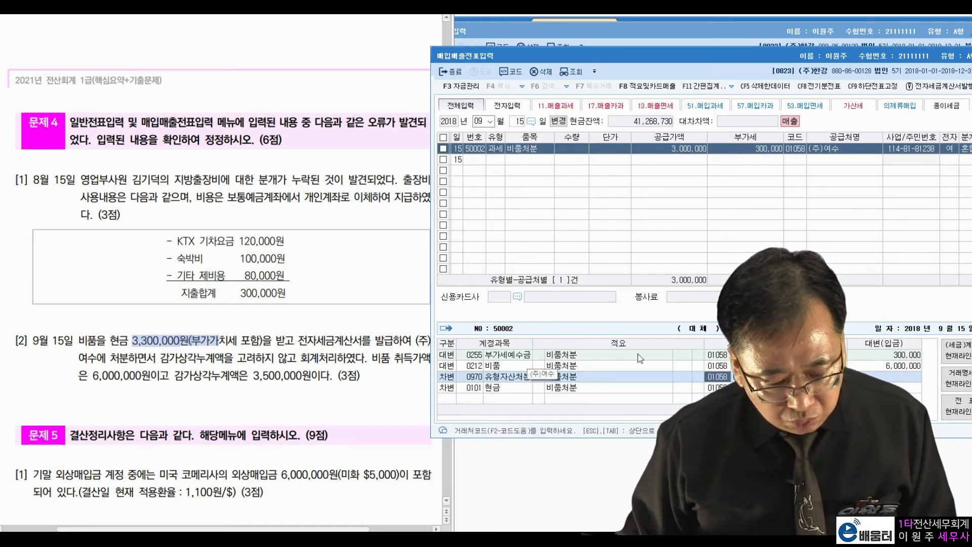
{"action": "key", "text": "Return"}
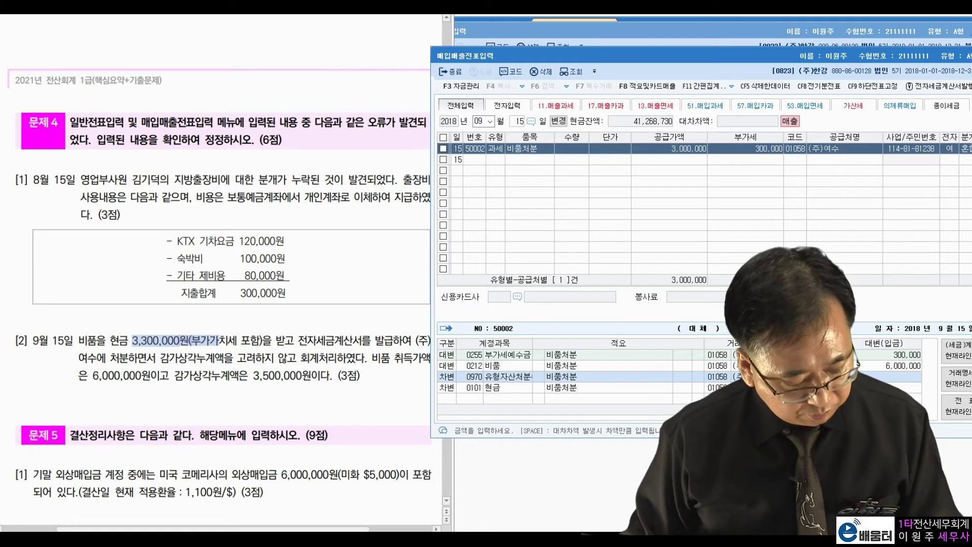
{"action": "key", "text": "F5"}
{"action": "key", "text": "Return"}
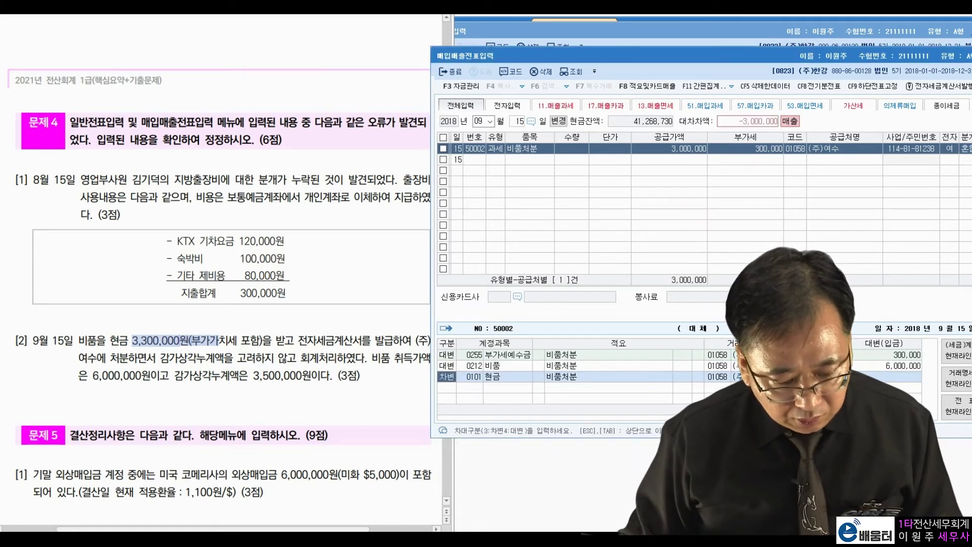
- Add a debit line to 0213 감가상각누계액 and confirm its amount
{"action": "key", "text": "Return"}
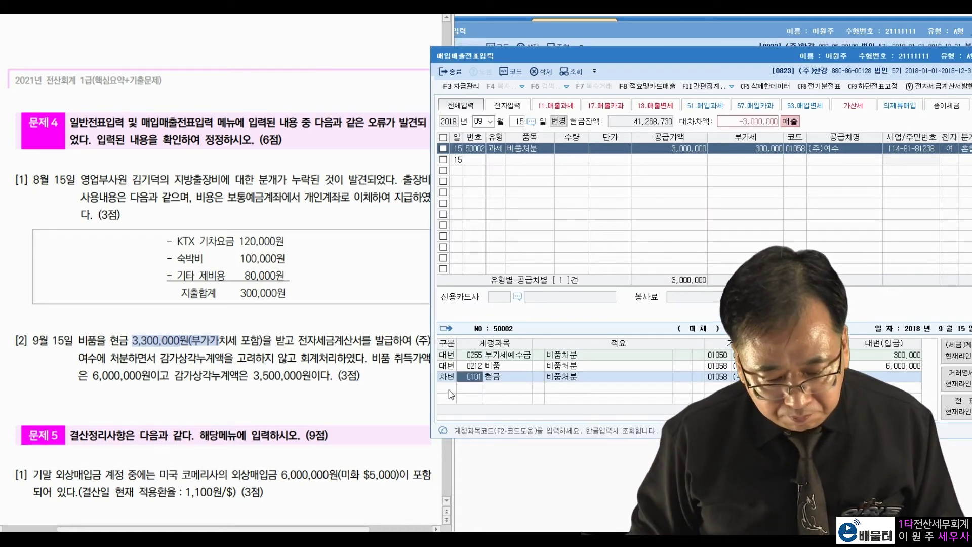
{"action": "key", "text": "Return"}
{"action": "key", "text": "Return"}
{"action": "key", "text": "Return"}
{"action": "type", "text": "3"}
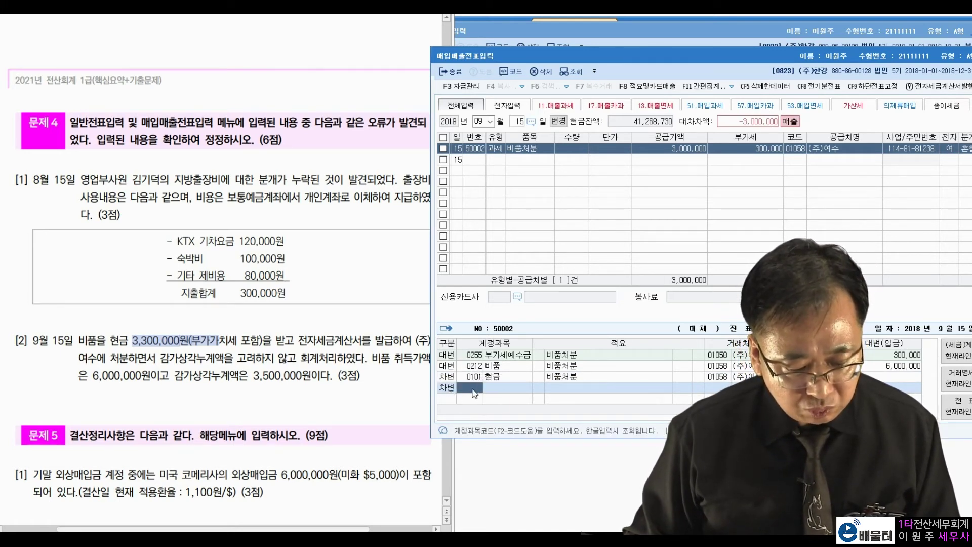
{"action": "type", "text": "0213"}
{"action": "key", "text": "Return"}
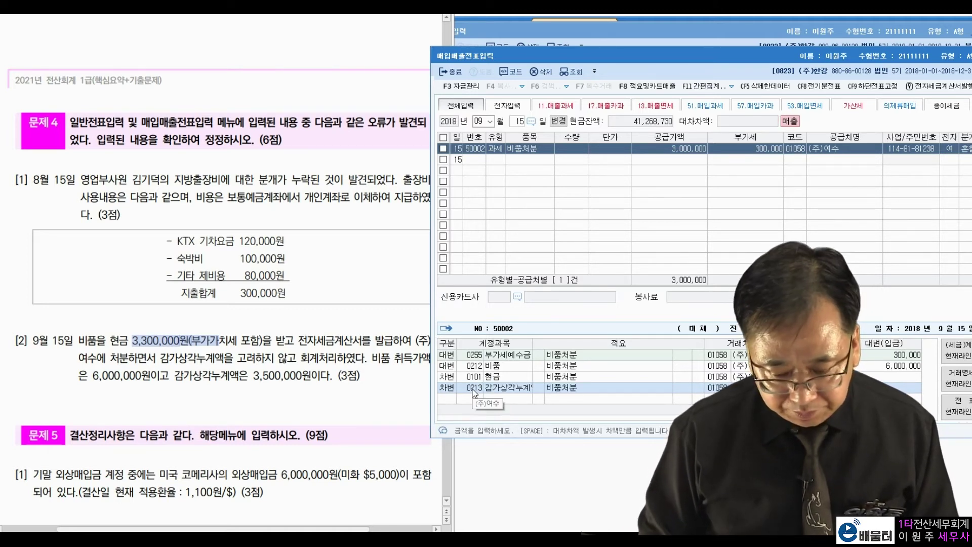
{"action": "key", "text": "Return"}
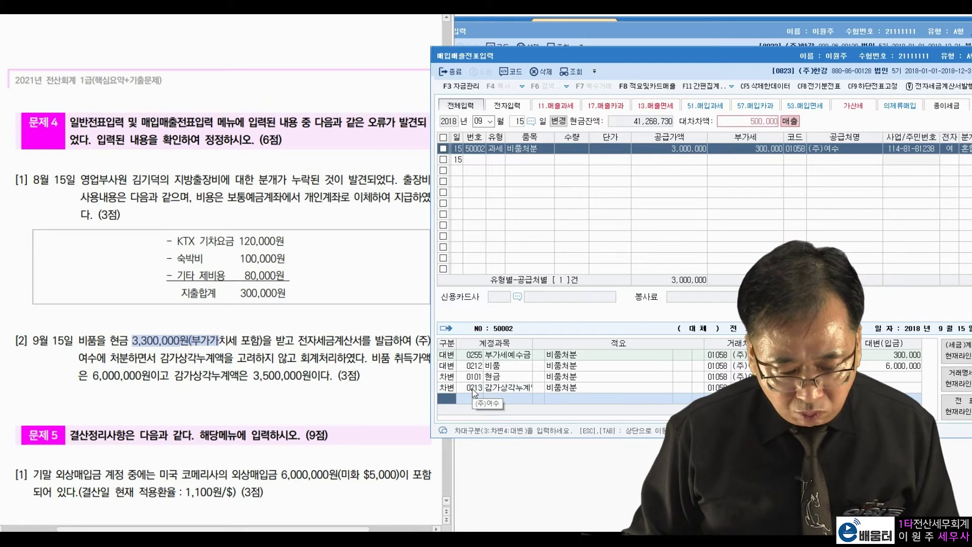
{"action": "left_click", "coordinate": [375, 405]}
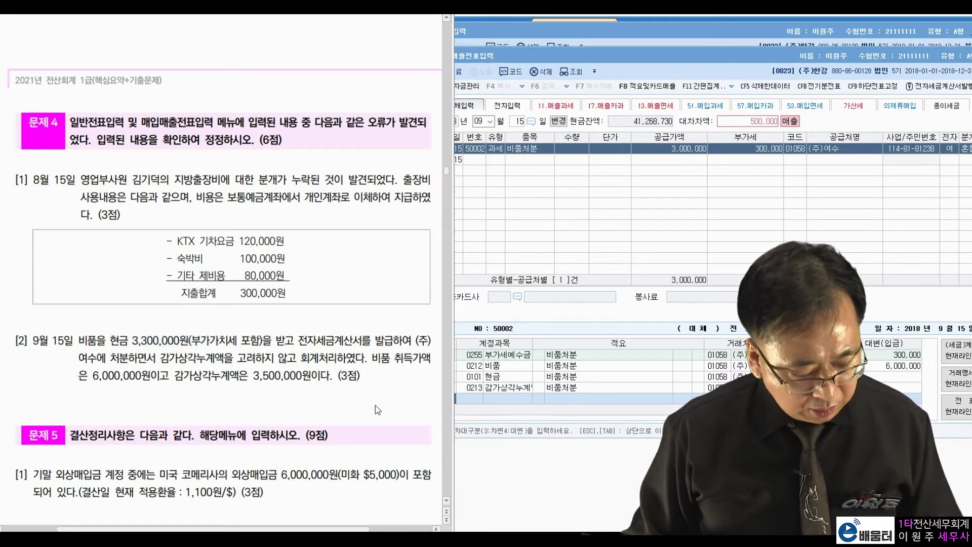
- Credit the 500,000 difference to 0914 유형자산처분이익, found by searching 유형자, and save the entry
{"action": "key", "text": "ctrl+2"}
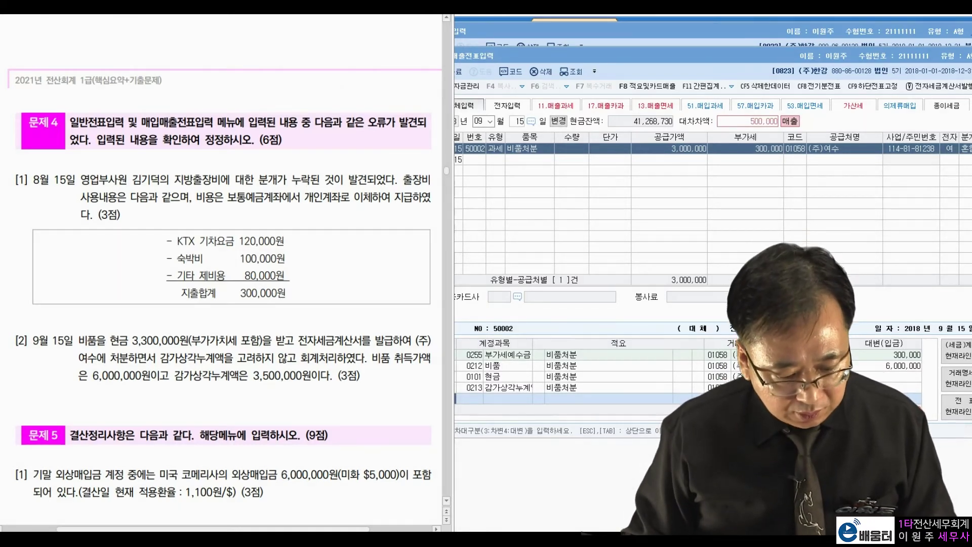
{"action": "left_click", "coordinate": [462, 406]}
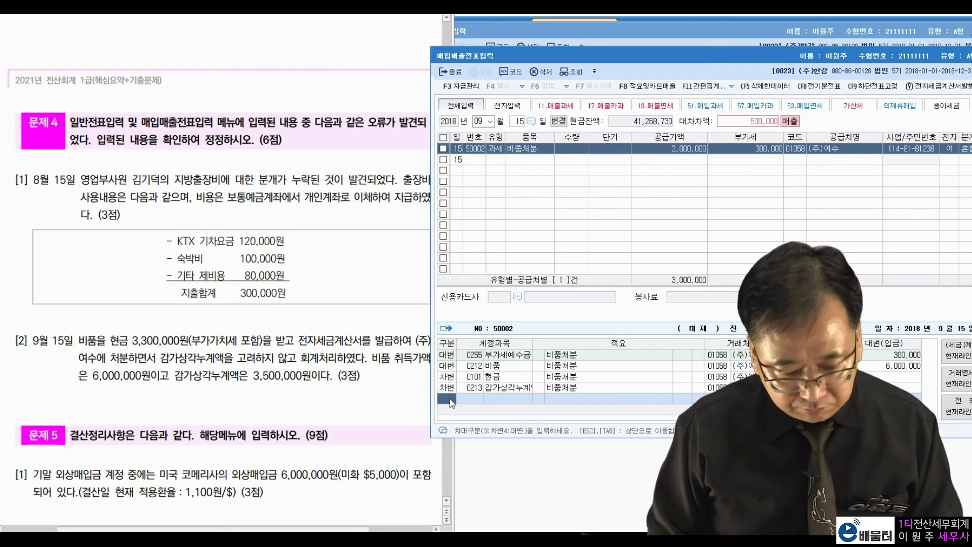
{"action": "type", "text": "4"}
{"action": "type", "text": "유형자"}
{"action": "key", "text": "BackSpace"}
{"action": "key", "text": "BackSpace"}
{"action": "key", "text": "BackSpace"}
{"action": "type", "text": "형자"}
{"action": "key", "text": "Return"}
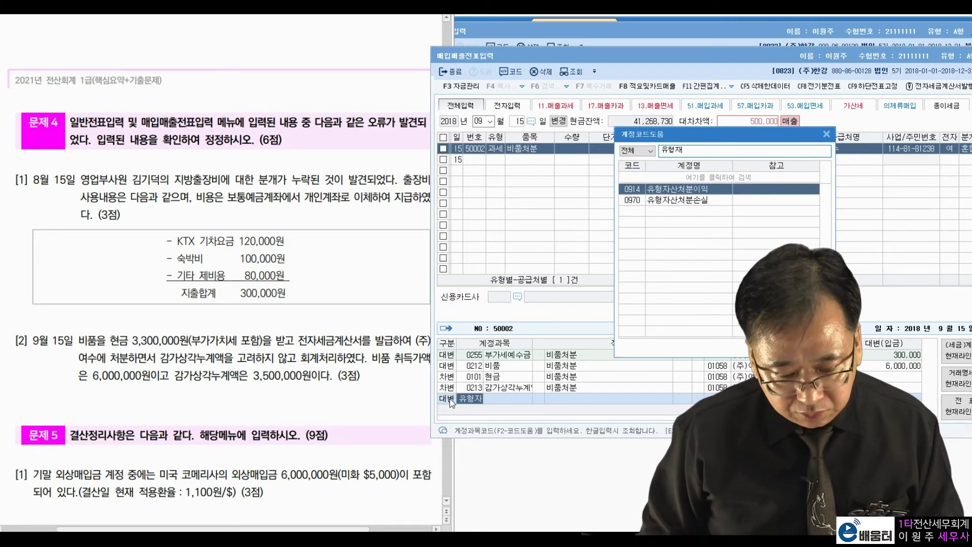
{"action": "key", "text": "Return"}
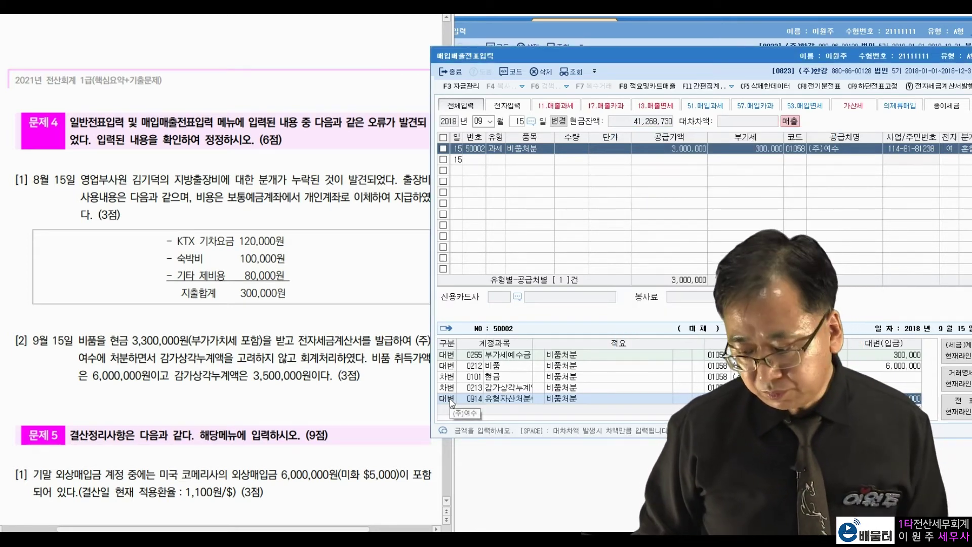
{"action": "key", "text": "Return"}
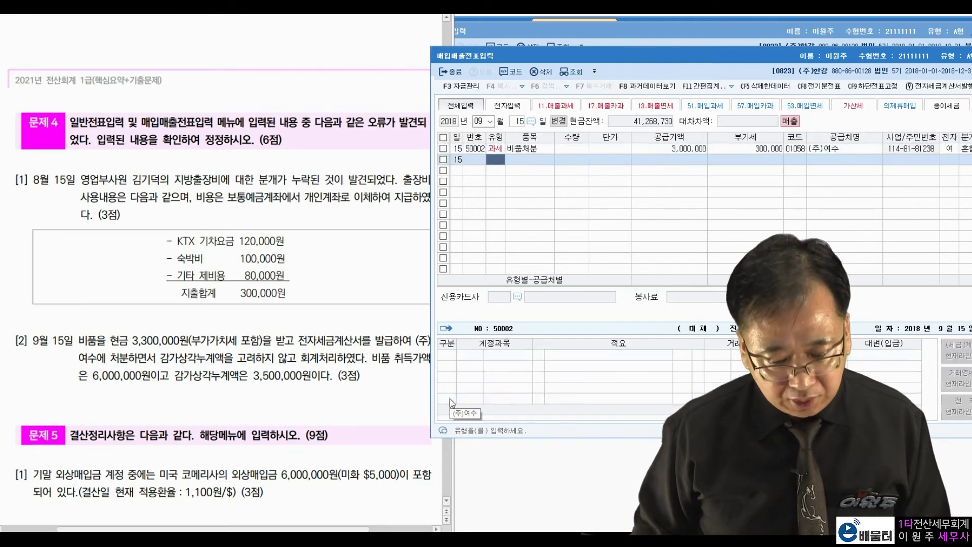
- Close the 매입매출전표입력 sales/purchase voucher screen
{"action": "left_click", "coordinate": [147, 419]}
{"action": "scroll", "coordinate": [146, 418], "scroll_direction": "down", "scroll_amount": 5}
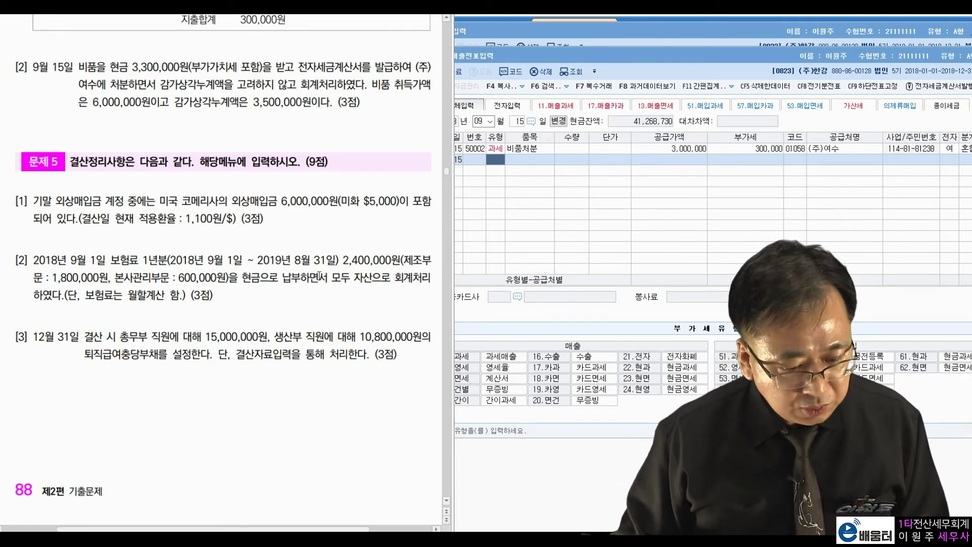
{"action": "left_click_drag", "start_coordinate": [723, 61], "coordinate": [598, 104]}
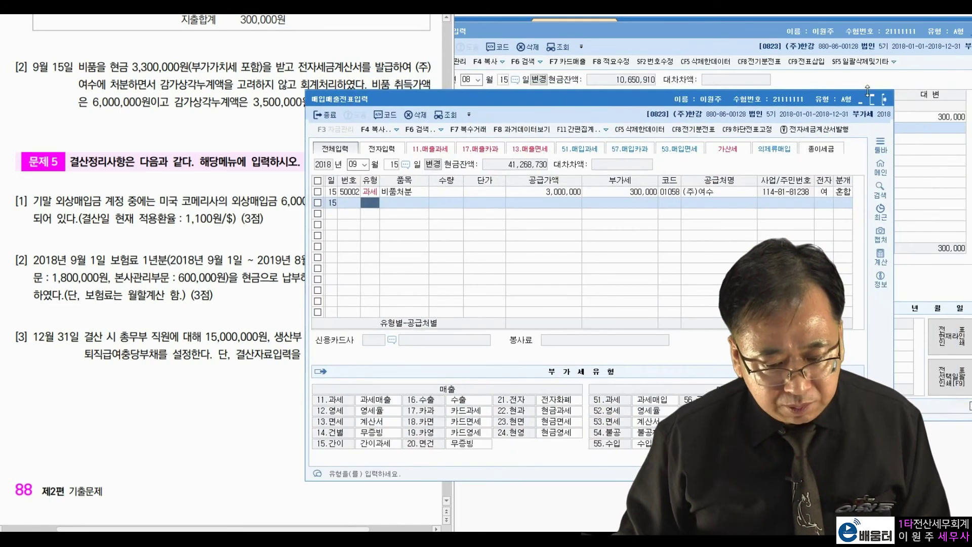
{"action": "left_click", "coordinate": [884, 103]}
- Set the general journal date to month 12, day 31
{"action": "left_click_drag", "start_coordinate": [729, 32], "coordinate": [707, 39]}
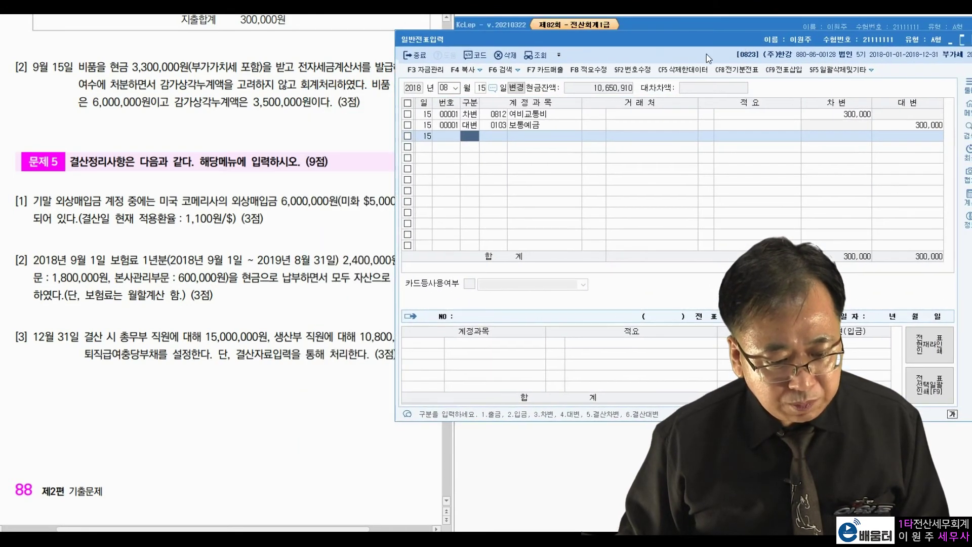
{"action": "left_click", "coordinate": [453, 88]}
{"action": "type", "text": "12"}
{"action": "key", "text": "Return"}
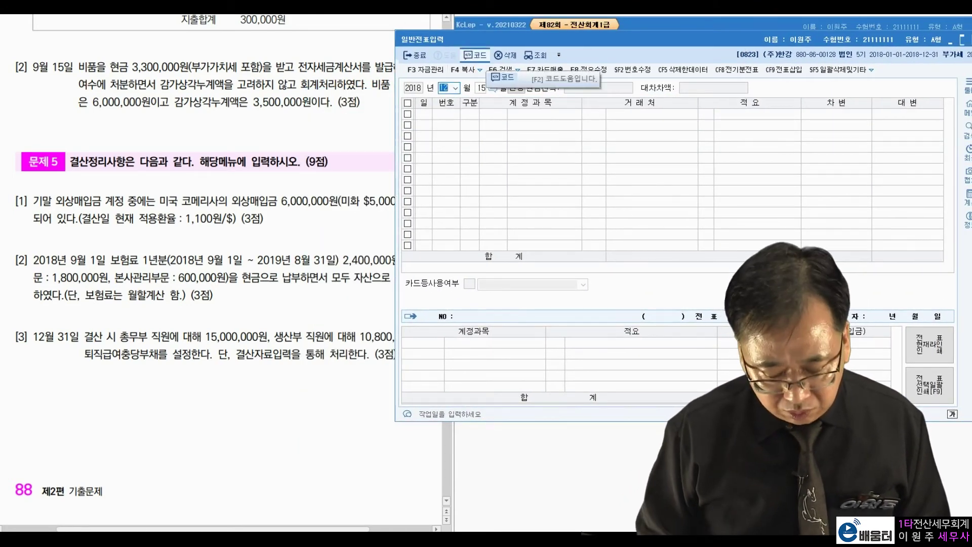
{"action": "type", "text": "31"}
{"action": "key", "text": "Return"}
{"action": "left_click_drag", "start_coordinate": [763, 40], "coordinate": [782, 33]}
{"action": "left_click", "coordinate": [227, 206]}
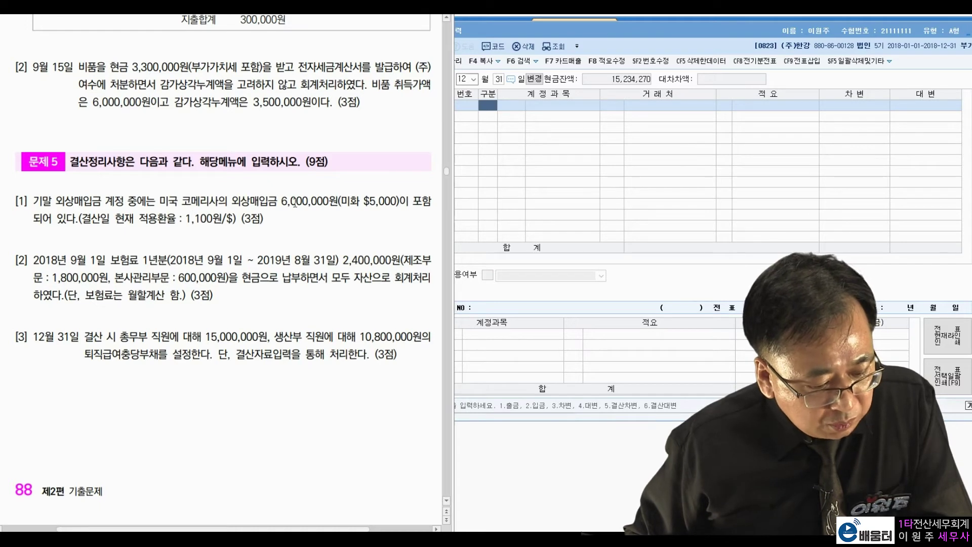
{"action": "left_click_drag", "start_coordinate": [284, 197], "coordinate": [390, 199]}
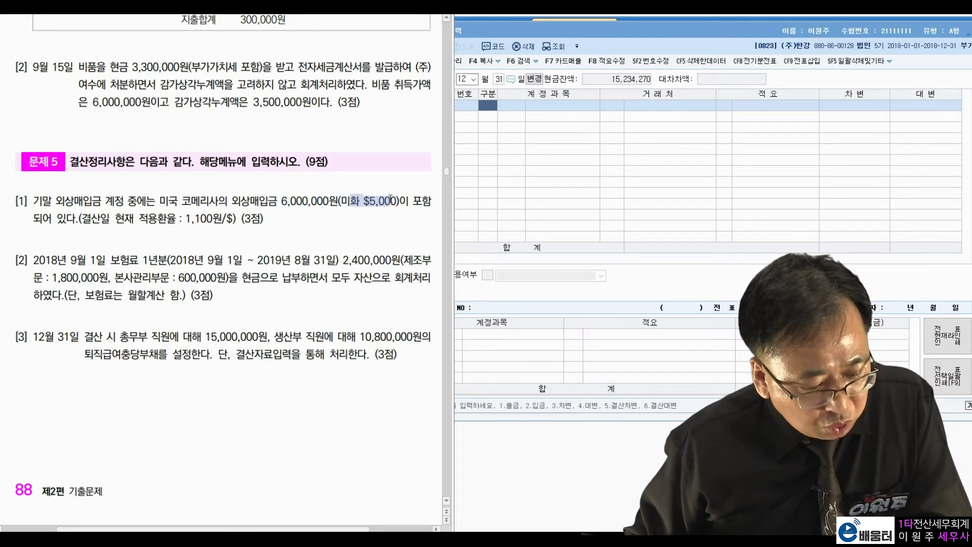
{"action": "right_click", "coordinate": [396, 199]}
{"action": "left_click", "coordinate": [95, 212]}
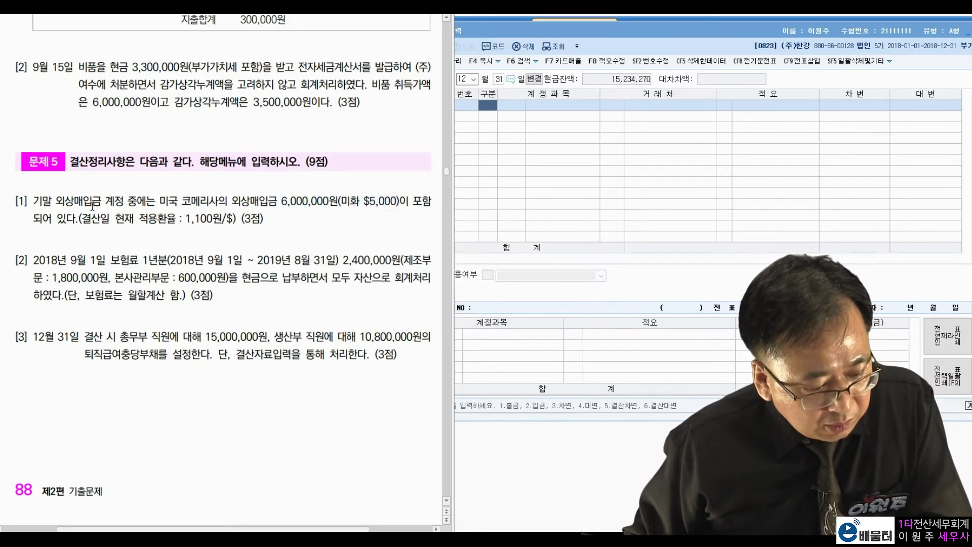
{"action": "left_click_drag", "start_coordinate": [186, 219], "coordinate": [221, 220]}
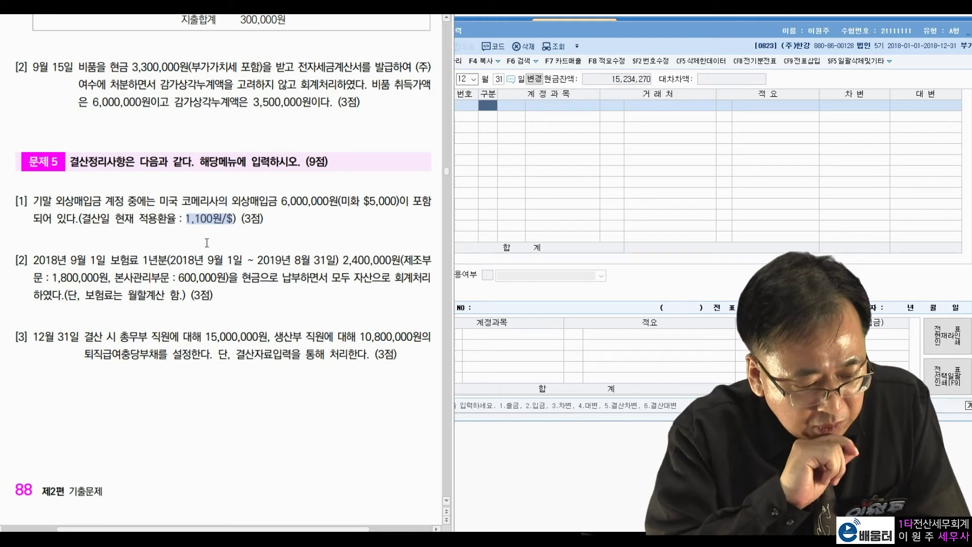
{"action": "left_click", "coordinate": [302, 201]}
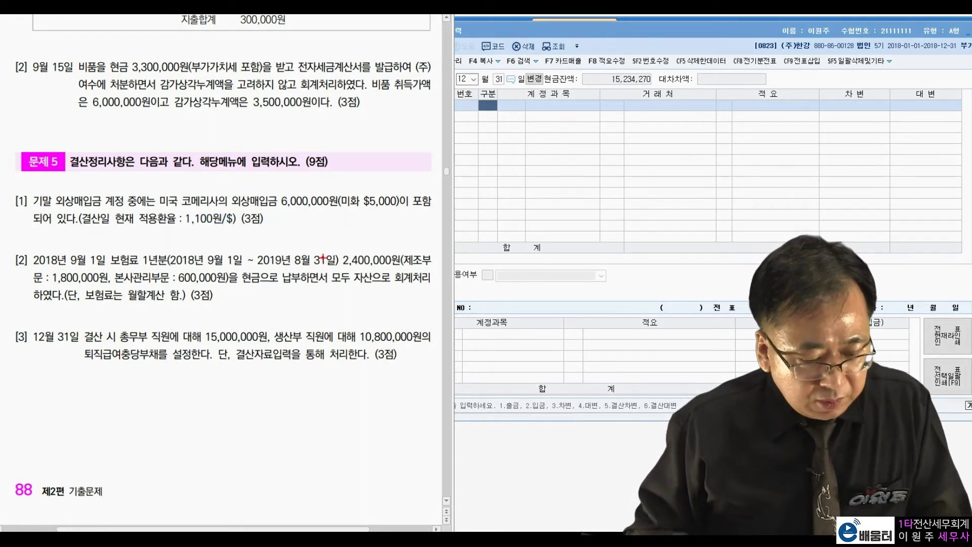
{"action": "mouse_move", "coordinate": [385, 175]}
{"action": "left_mouse_down"}
{"action": "mouse_move", "coordinate": [400, 200]}
{"action": "mouse_move", "coordinate": [390, 214]}
{"action": "left_mouse_up"}
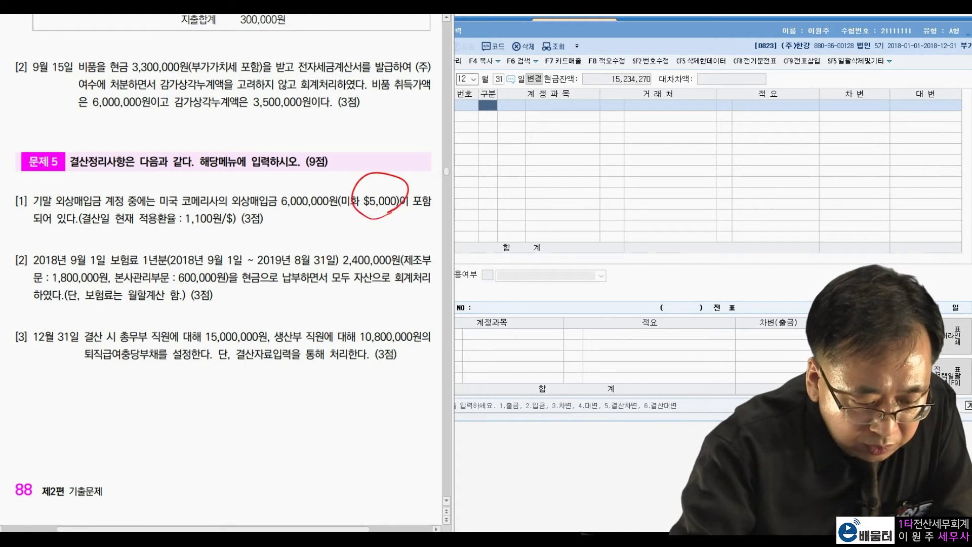
{"action": "left_click_drag", "start_coordinate": [222, 223], "coordinate": [220, 210]}
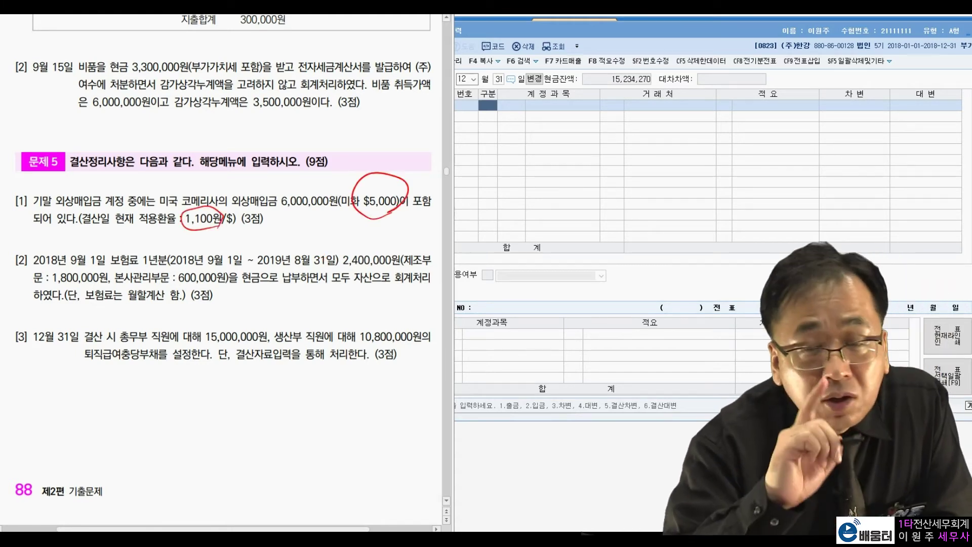
{"action": "mouse_move", "coordinate": [222, 207]}
{"action": "left_mouse_down"}
{"action": "mouse_move", "coordinate": [364, 168]}
{"action": "mouse_move", "coordinate": [377, 178]}
{"action": "left_mouse_up"}
{"action": "left_click_drag", "start_coordinate": [345, 134], "coordinate": [385, 121]}
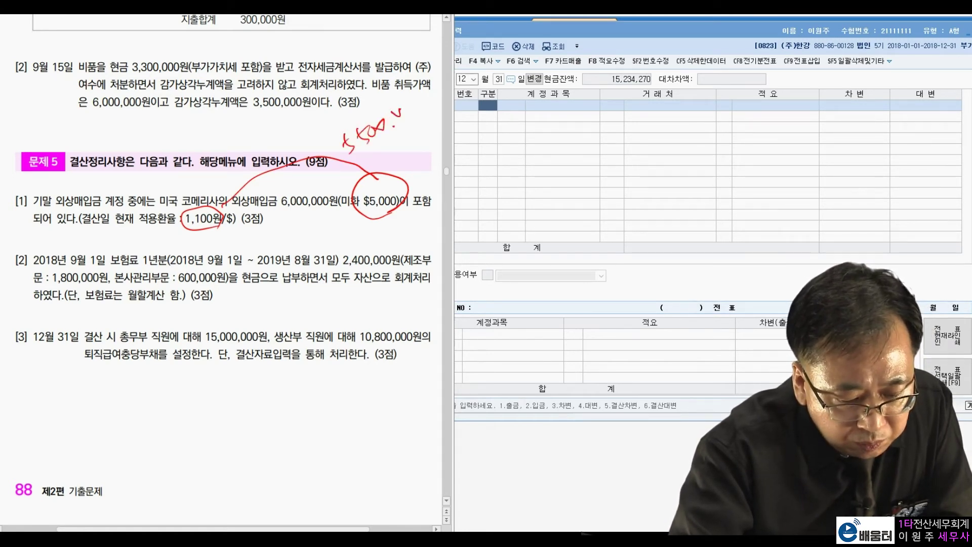
{"action": "left_click_drag", "start_coordinate": [319, 231], "coordinate": [353, 118]}
{"action": "mouse_move", "coordinate": [230, 116]}
{"action": "left_mouse_down"}
{"action": "mouse_move", "coordinate": [251, 128]}
{"action": "mouse_move", "coordinate": [278, 110]}
{"action": "mouse_move", "coordinate": [317, 117]}
{"action": "left_mouse_up"}
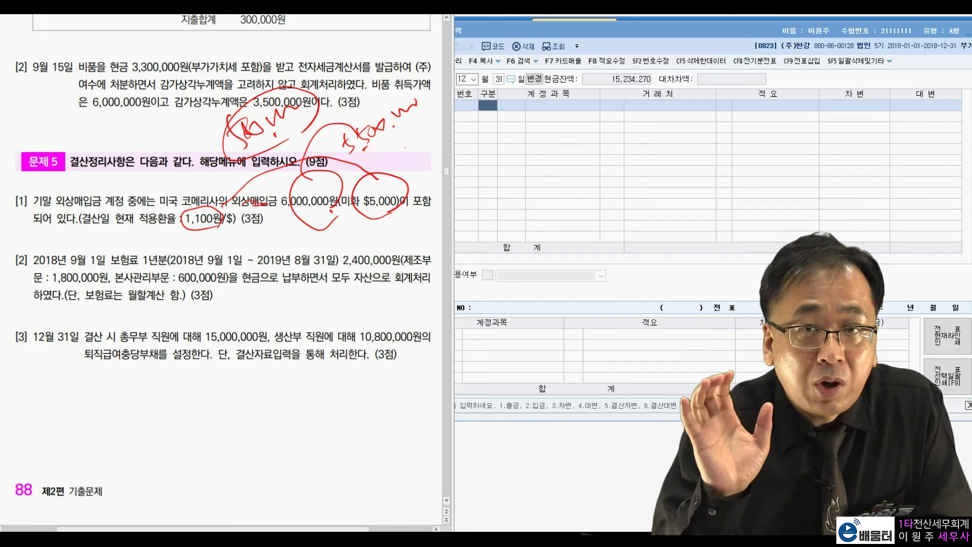
{"action": "key", "text": "Escape"}
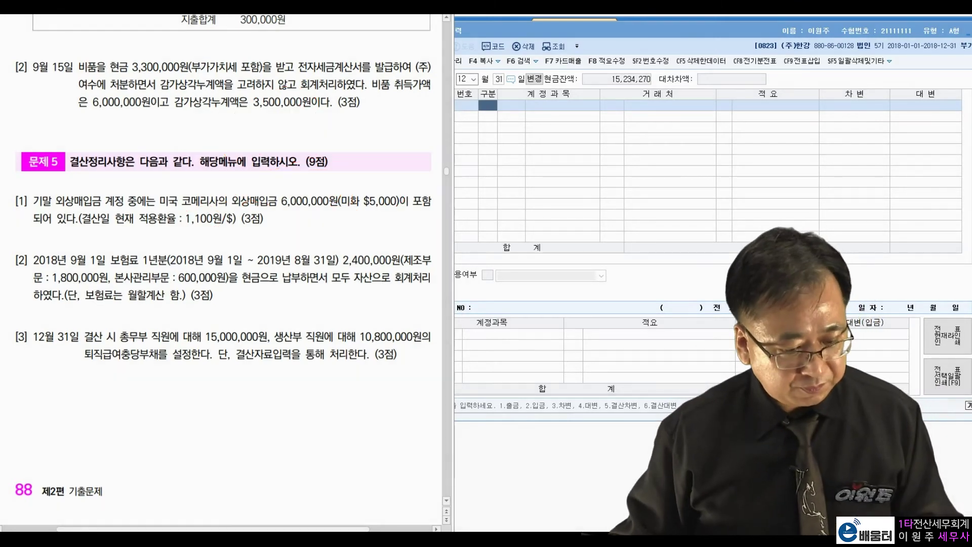
- Debit 0251 외상매입금 500,000 with 코메리사 as the trading partner
{"action": "left_click", "coordinate": [490, 109]}
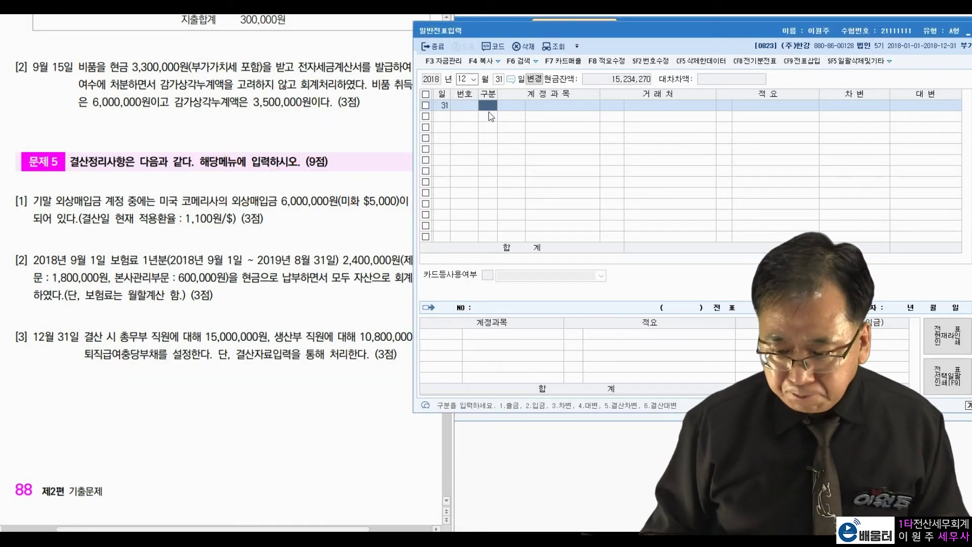
{"action": "type", "text": "3"}
{"action": "key", "text": "Return"}
{"action": "type", "text": "251"}
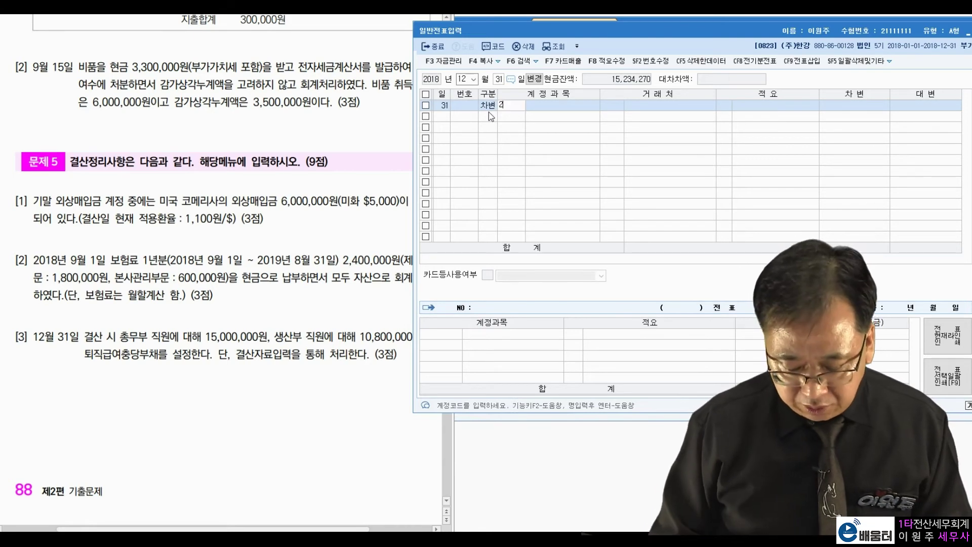
{"action": "key", "text": "Return"}
{"action": "type", "text": "코메"}
{"action": "key", "text": "Return"}
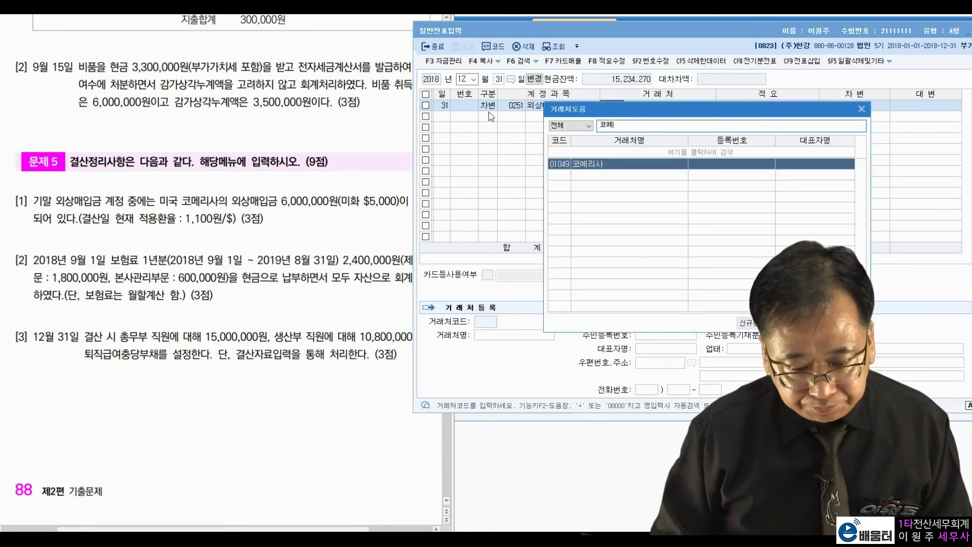
{"action": "key", "text": "Return"}
{"action": "type", "text": "500000"}
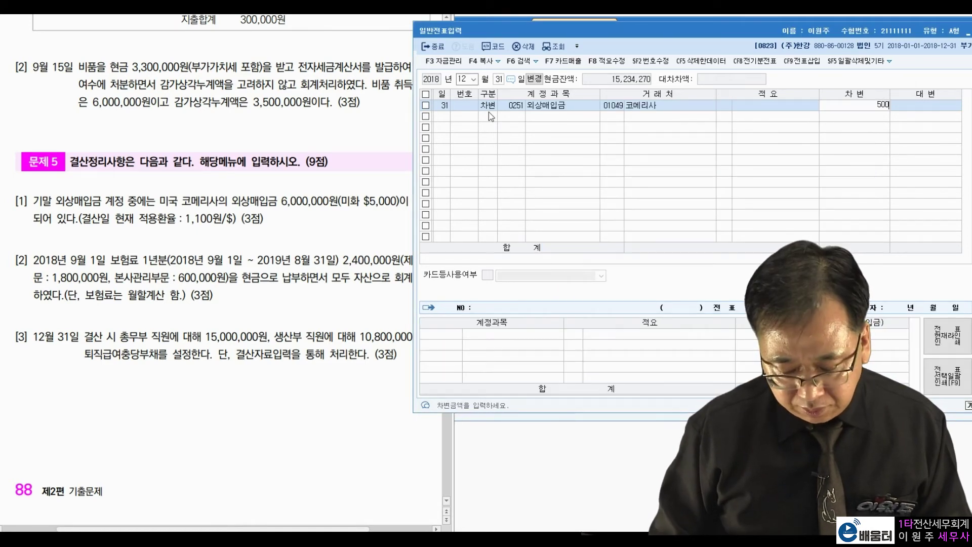
{"action": "key", "text": "Return"}
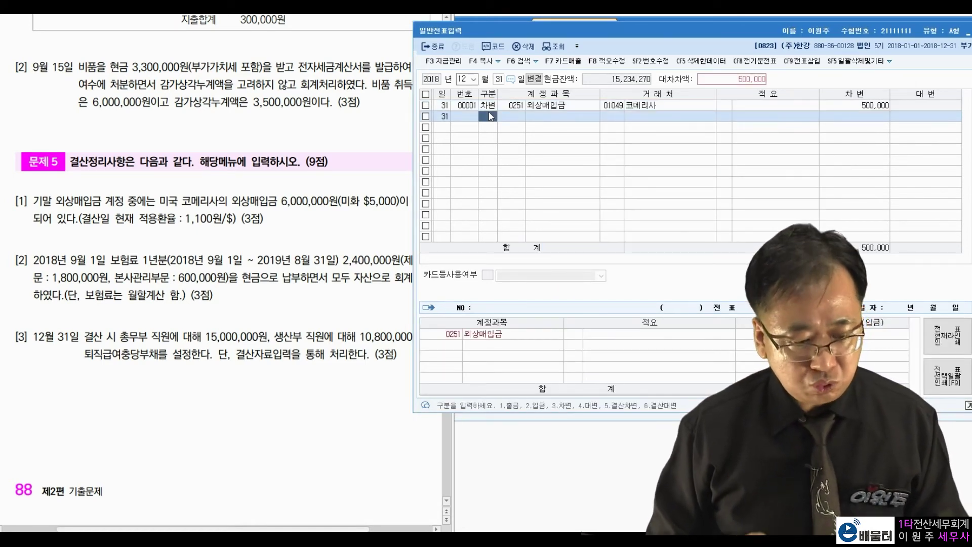
- Credit 0910 외화환산이익 500,000 to balance the entry
{"action": "type", "text": "4"}
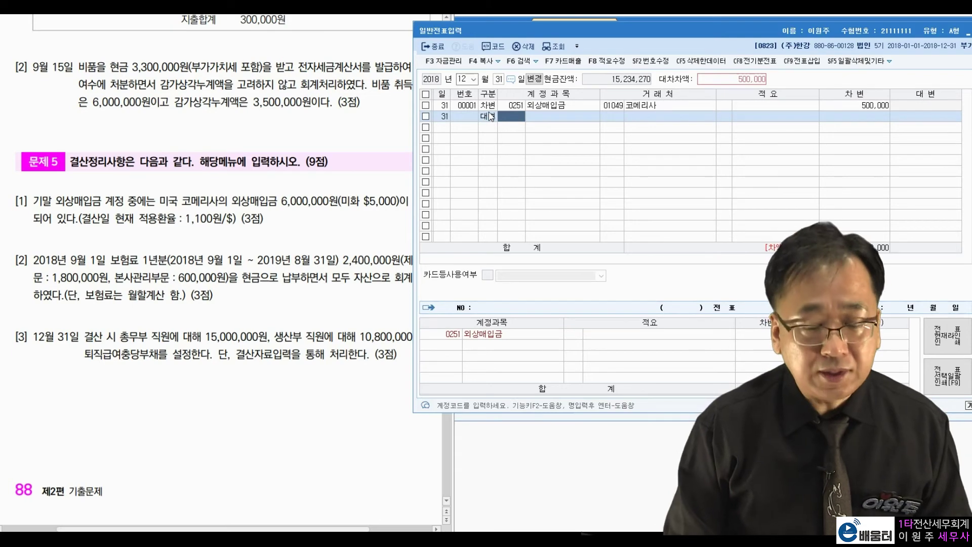
{"action": "type", "text": "환산"}
{"action": "key", "text": "Return"}
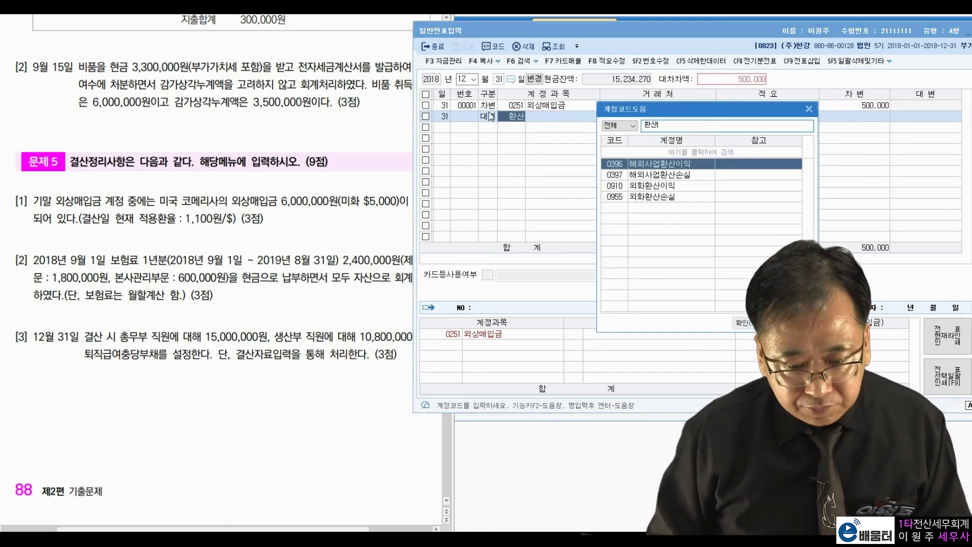
{"action": "key", "text": "Down"}
{"action": "key", "text": "Down"}
{"action": "key", "text": "Return"}
{"action": "key", "text": "Return"}
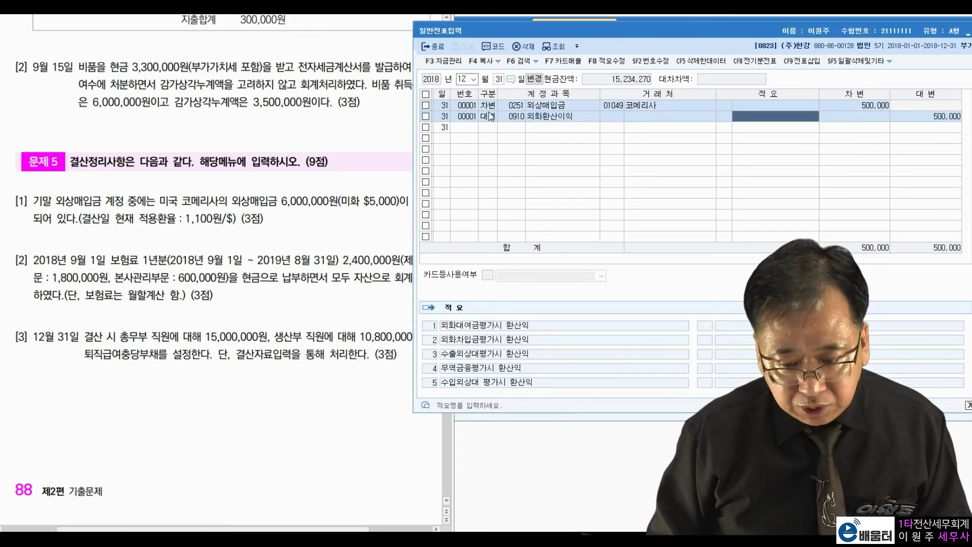
{"action": "key", "text": "Return"}
{"action": "key", "text": "Return"}
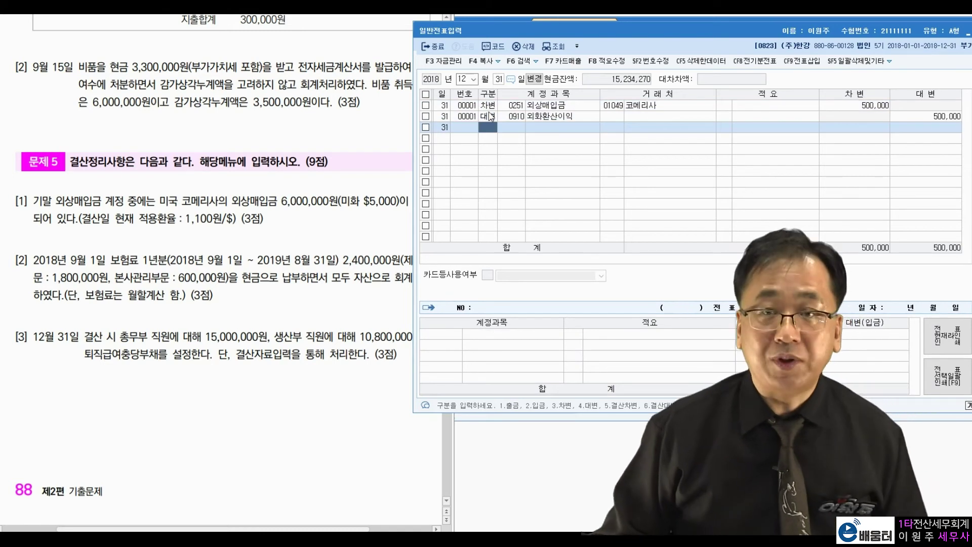
- Review the insurance coverage period in the exam problem
{"action": "left_click", "coordinate": [173, 278]}
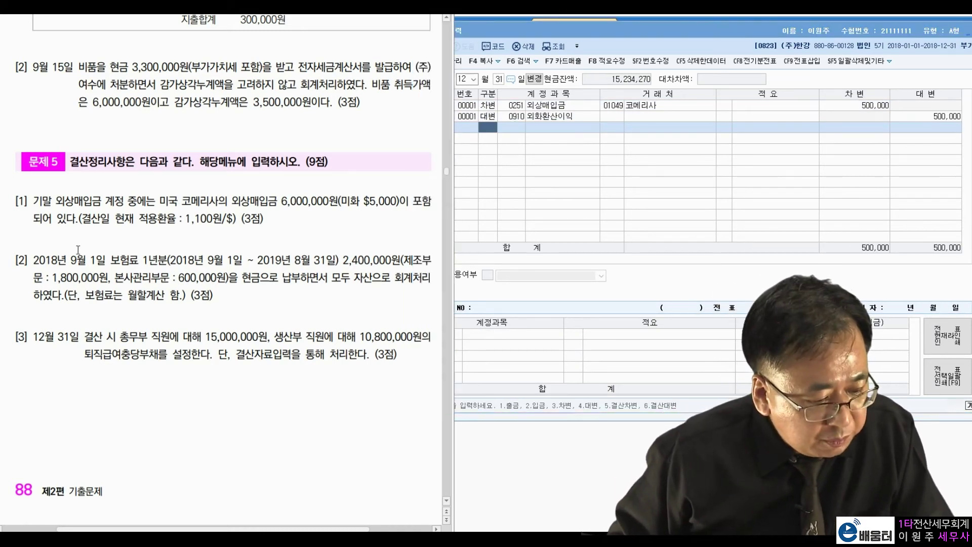
{"action": "left_click_drag", "start_coordinate": [170, 259], "coordinate": [334, 254]}
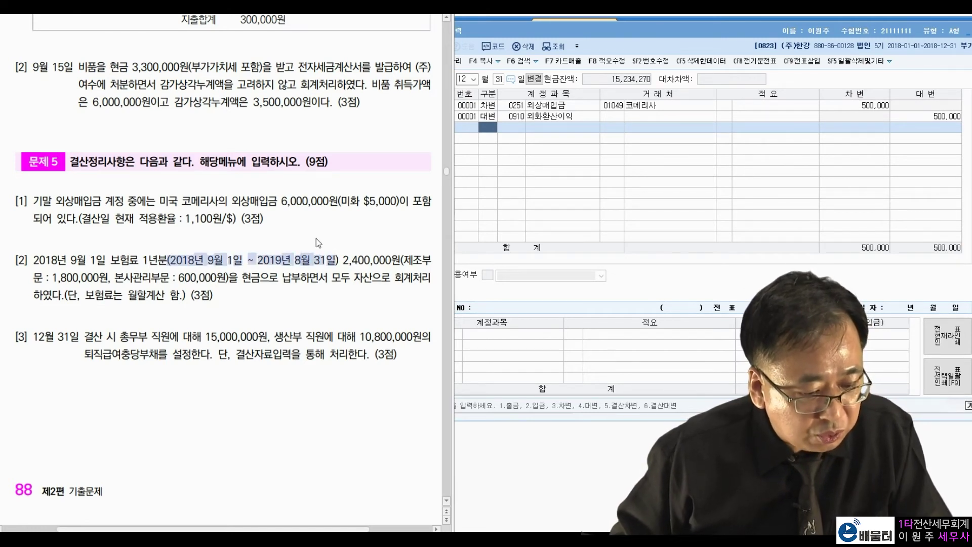
{"action": "left_click", "coordinate": [317, 242]}
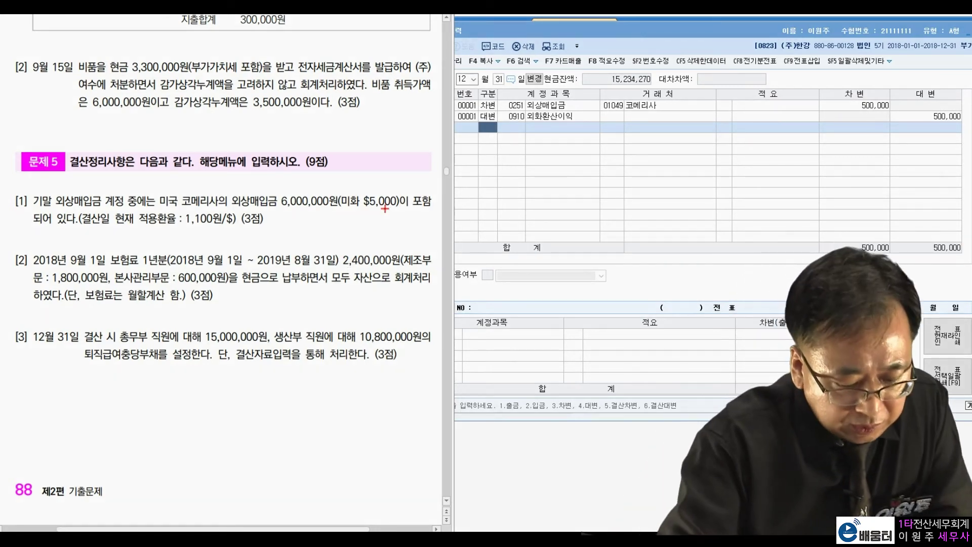
{"action": "mouse_move", "coordinate": [380, 266]}
{"action": "left_mouse_down"}
{"action": "mouse_move", "coordinate": [373, 260]}
{"action": "mouse_move", "coordinate": [329, 327]}
{"action": "mouse_move", "coordinate": [344, 317]}
{"action": "mouse_move", "coordinate": [344, 330]}
{"action": "mouse_move", "coordinate": [352, 317]}
{"action": "left_mouse_up"}
{"action": "mouse_move", "coordinate": [347, 320]}
{"action": "left_mouse_down"}
{"action": "mouse_move", "coordinate": [358, 317]}
{"action": "mouse_move", "coordinate": [356, 332]}
{"action": "left_mouse_up"}
{"action": "left_click_drag", "start_coordinate": [359, 306], "coordinate": [363, 319]}
{"action": "mouse_move", "coordinate": [372, 305]}
{"action": "left_mouse_down"}
{"action": "mouse_move", "coordinate": [376, 326]}
{"action": "mouse_move", "coordinate": [398, 320]}
{"action": "left_mouse_up"}
{"action": "left_click_drag", "start_coordinate": [402, 317], "coordinate": [407, 312]}
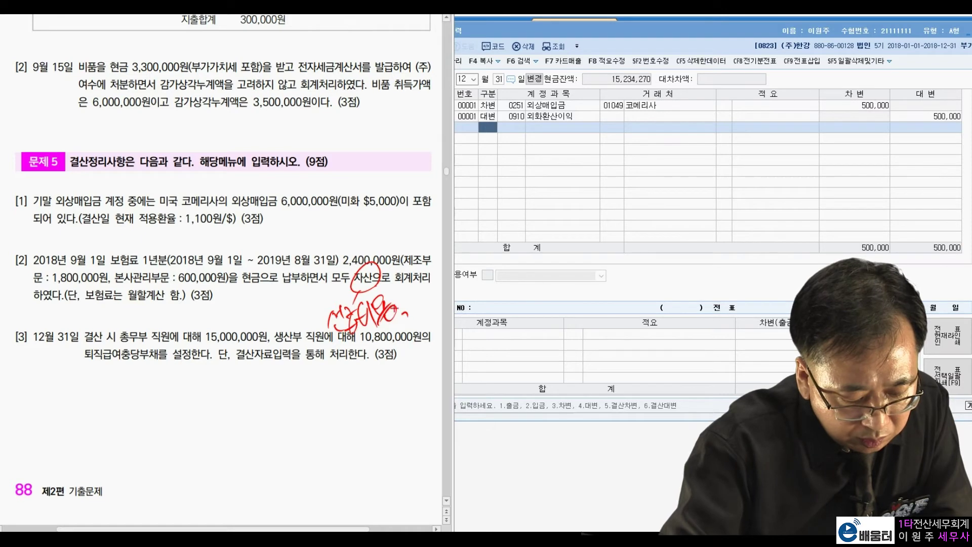
{"action": "mouse_move", "coordinate": [108, 259]}
{"action": "left_mouse_down"}
{"action": "mouse_move", "coordinate": [102, 265]}
{"action": "mouse_move", "coordinate": [97, 247]}
{"action": "left_mouse_up"}
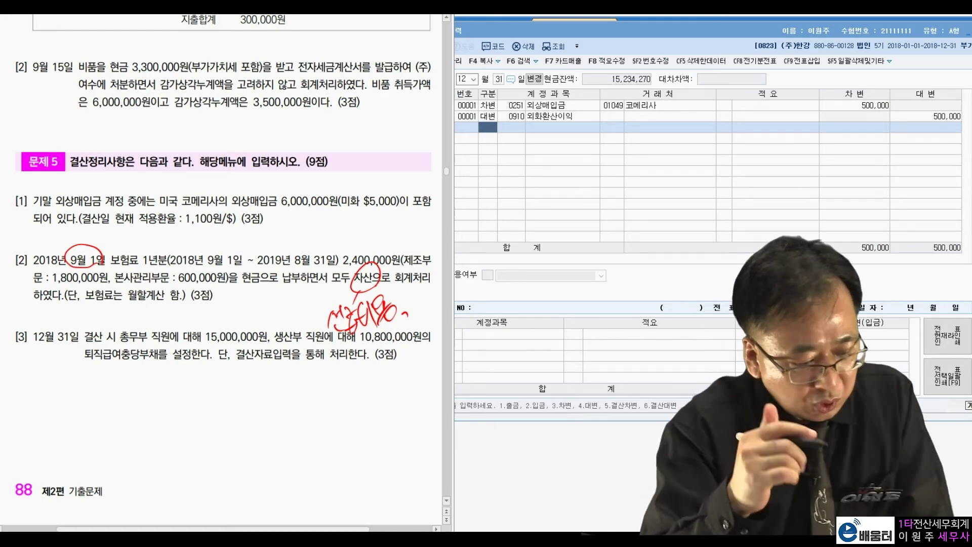
{"action": "mouse_move", "coordinate": [161, 405]}
{"action": "left_mouse_down"}
{"action": "mouse_move", "coordinate": [169, 426]}
{"action": "mouse_move", "coordinate": [239, 384]}
{"action": "mouse_move", "coordinate": [285, 384]}
{"action": "mouse_move", "coordinate": [287, 364]}
{"action": "left_mouse_up"}
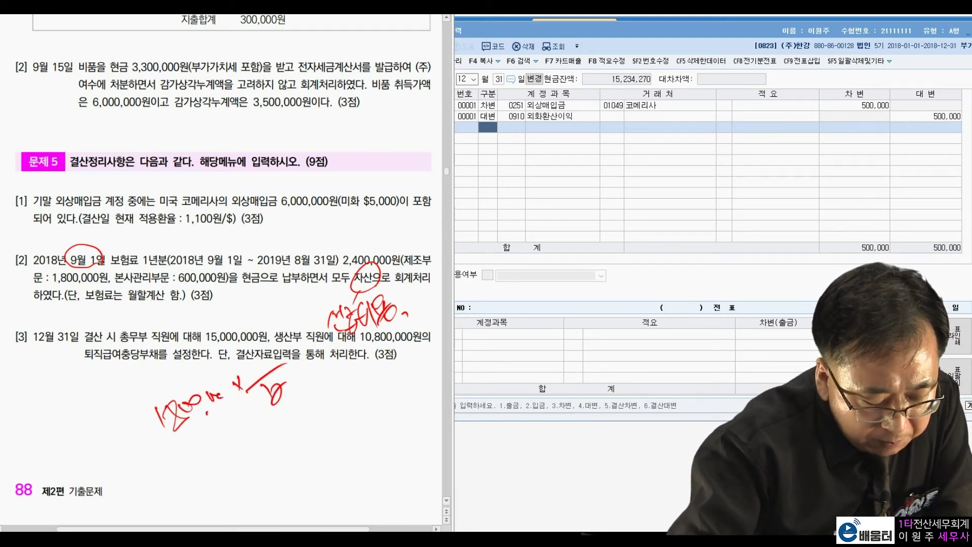
{"action": "left_click_drag", "start_coordinate": [251, 346], "coordinate": [260, 369]}
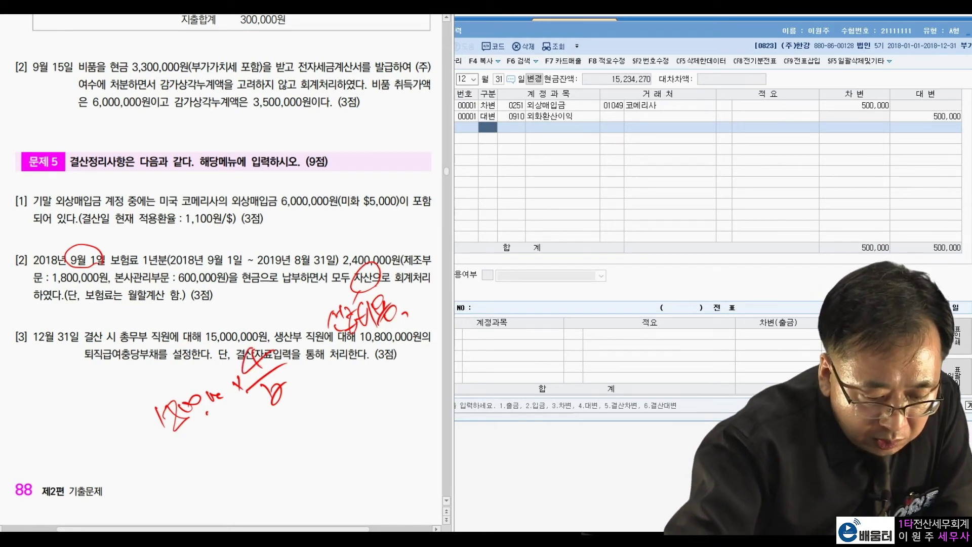
{"action": "mouse_move", "coordinate": [203, 467]}
{"action": "left_mouse_down"}
{"action": "mouse_move", "coordinate": [207, 484]}
{"action": "mouse_move", "coordinate": [261, 445]}
{"action": "mouse_move", "coordinate": [312, 433]}
{"action": "mouse_move", "coordinate": [303, 420]}
{"action": "mouse_move", "coordinate": [284, 425]}
{"action": "mouse_move", "coordinate": [331, 400]}
{"action": "mouse_move", "coordinate": [333, 409]}
{"action": "left_mouse_up"}
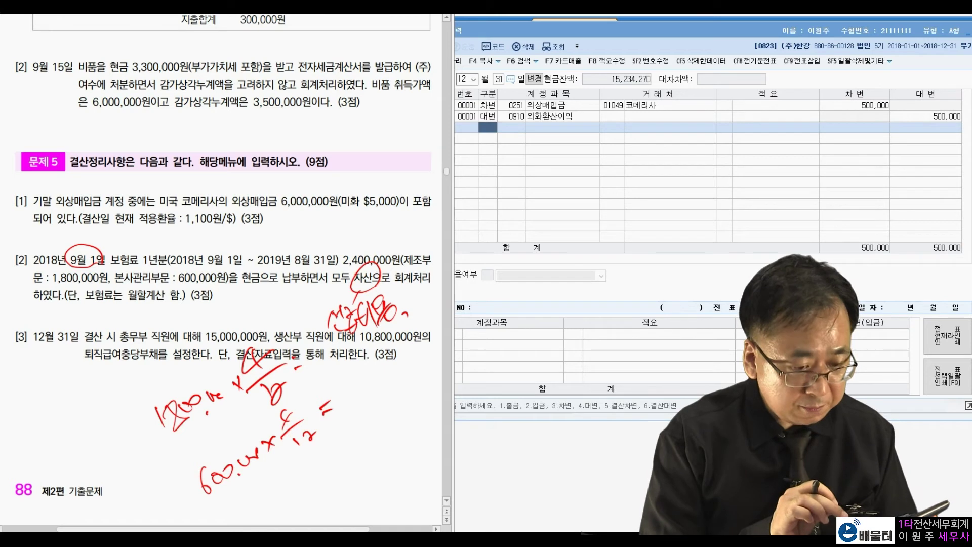
{"action": "mouse_move", "coordinate": [301, 338]}
{"action": "left_mouse_down"}
{"action": "mouse_move", "coordinate": [307, 366]}
{"action": "mouse_move", "coordinate": [349, 343]}
{"action": "left_mouse_up"}
{"action": "left_click", "coordinate": [360, 353]}
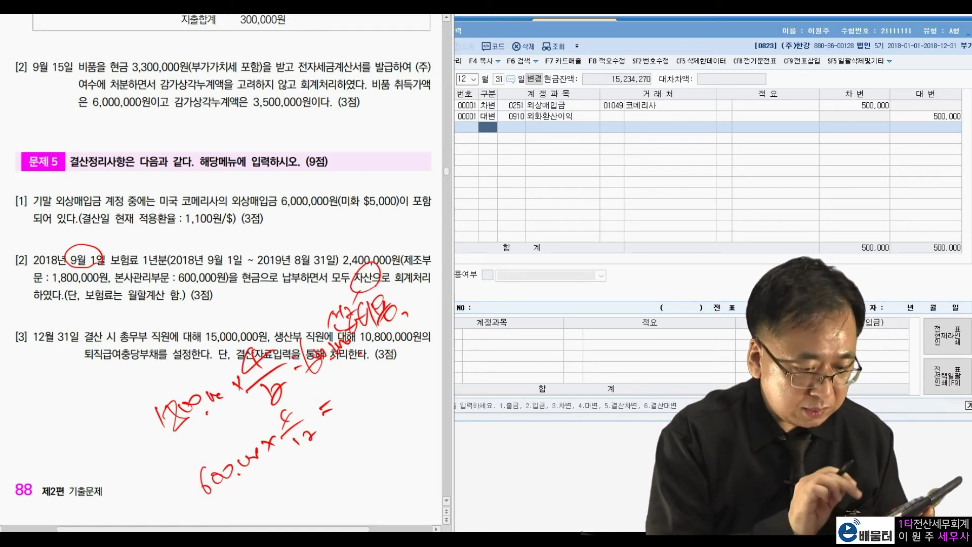
{"action": "mouse_move", "coordinate": [331, 389]}
{"action": "left_mouse_down"}
{"action": "mouse_move", "coordinate": [340, 382]}
{"action": "mouse_move", "coordinate": [352, 401]}
{"action": "mouse_move", "coordinate": [381, 367]}
{"action": "mouse_move", "coordinate": [409, 370]}
{"action": "left_mouse_up"}
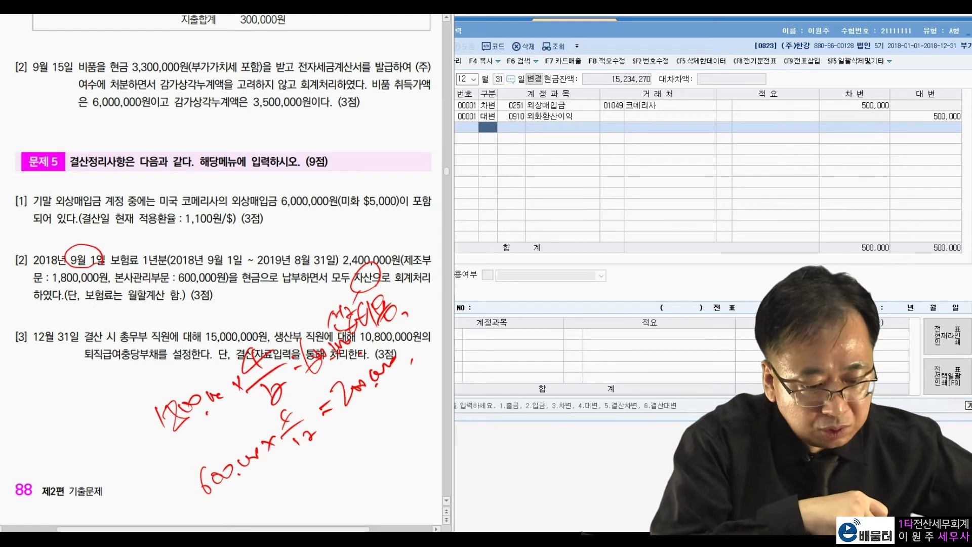
{"action": "left_click_drag", "start_coordinate": [360, 411], "coordinate": [413, 368]}
{"action": "mouse_move", "coordinate": [367, 414]}
{"action": "left_mouse_down"}
{"action": "mouse_move", "coordinate": [360, 431]}
{"action": "mouse_move", "coordinate": [377, 440]}
{"action": "left_mouse_up"}
{"action": "mouse_move", "coordinate": [379, 406]}
{"action": "left_mouse_down"}
{"action": "mouse_move", "coordinate": [379, 424]}
{"action": "mouse_move", "coordinate": [393, 421]}
{"action": "left_mouse_up"}
{"action": "left_click_drag", "start_coordinate": [406, 391], "coordinate": [422, 387]}
{"action": "left_click", "coordinate": [429, 390]}
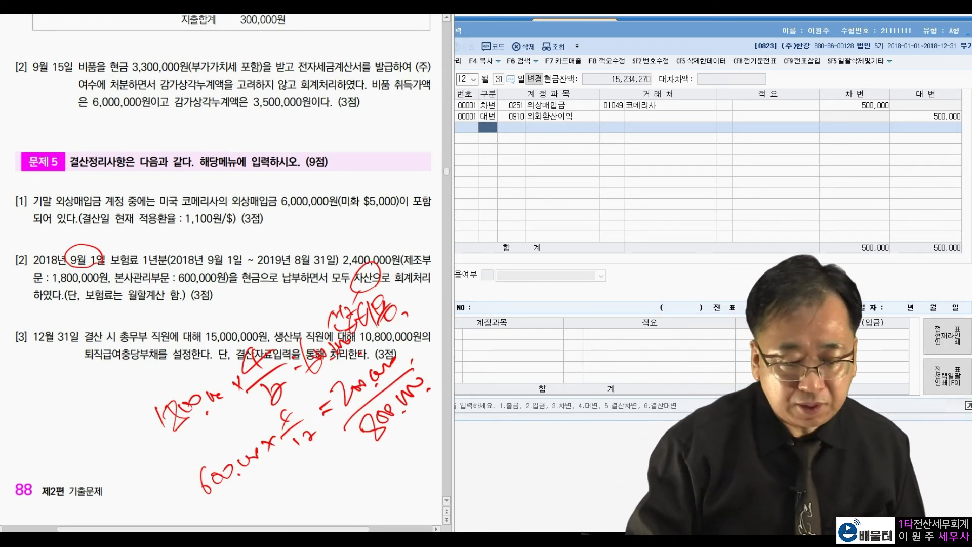
{"action": "key", "text": "Escape"}
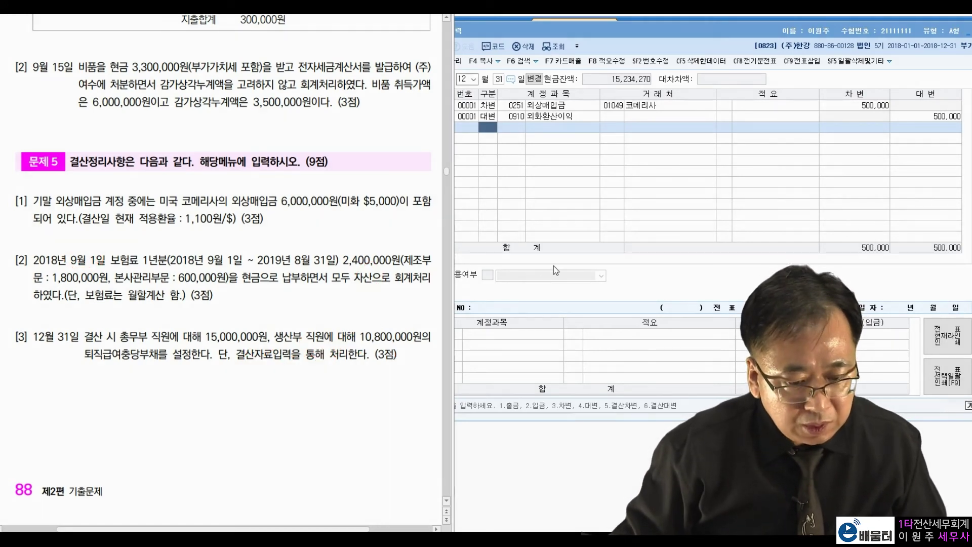
- Debit 0521 보험료 600,000 for the manufacturing share
{"action": "left_click", "coordinate": [493, 133]}
{"action": "type", "text": "3"}
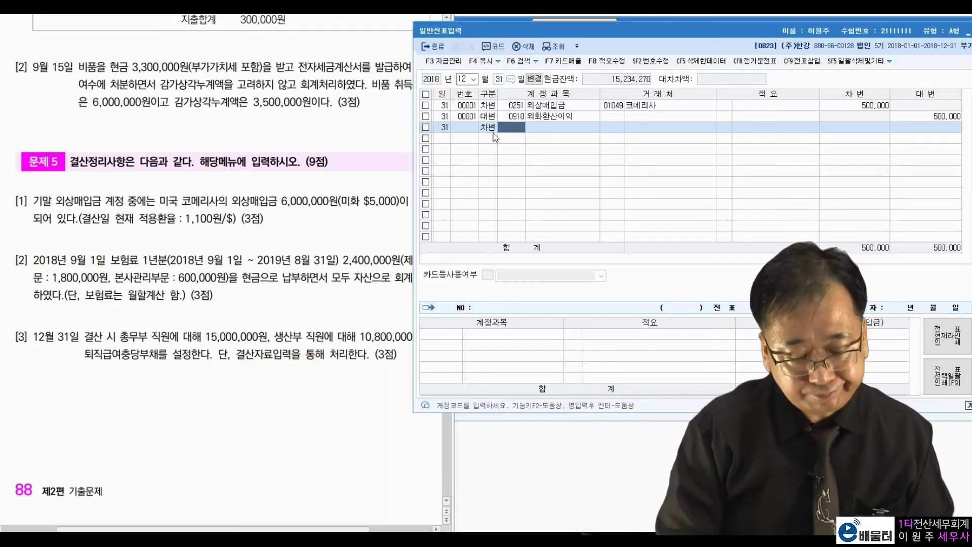
{"action": "type", "text": "보험료"}
{"action": "key", "text": "Return"}
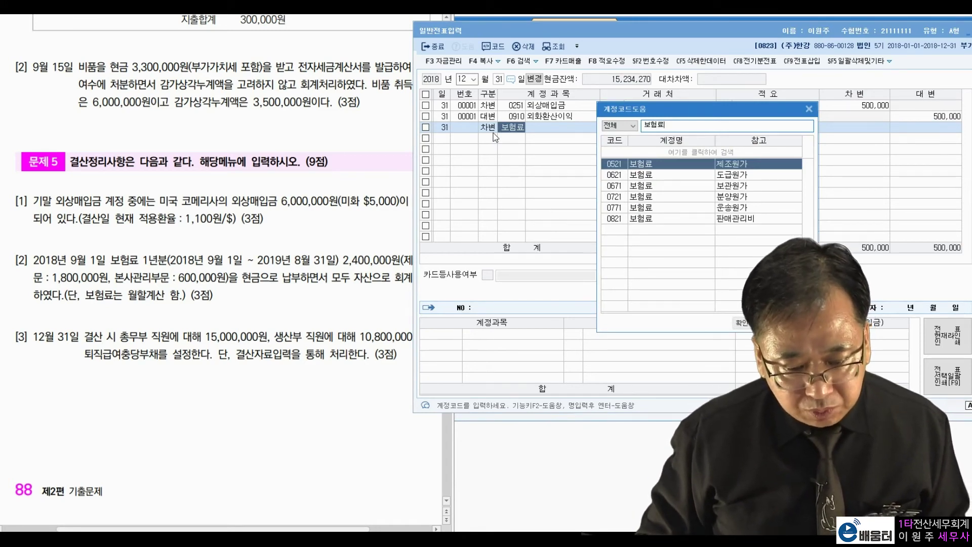
{"action": "key", "text": "Return"}
{"action": "key", "text": "Return"}
{"action": "key", "text": "Return"}
{"action": "type", "text": "600000"}
{"action": "key", "text": "Return"}
- Debit 0821 보험료 200,000 and credit 0133 선급비용 800,000
{"action": "type", "text": "보험"}
{"action": "key", "text": "Return"}
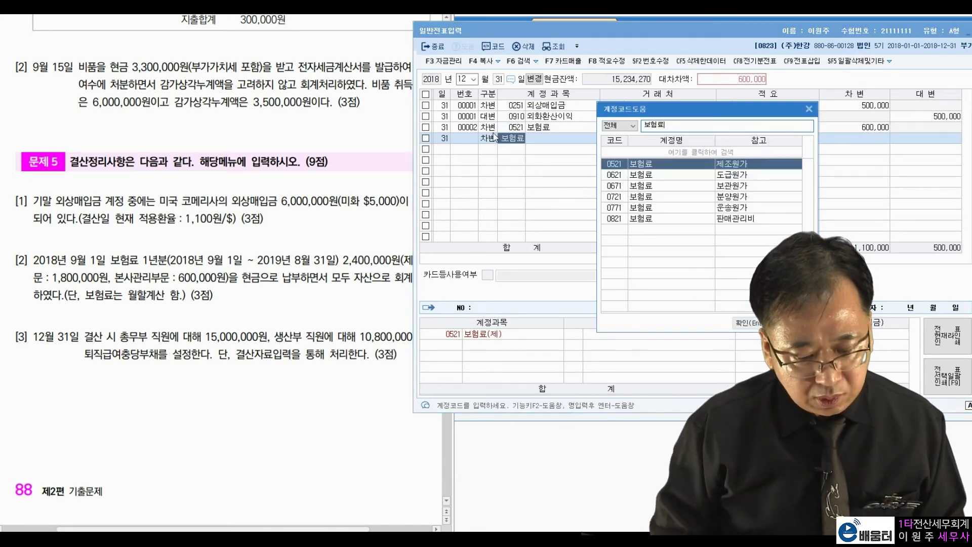
{"action": "key", "text": "Down"}
{"action": "key", "text": "Down"}
{"action": "key", "text": "Down"}
{"action": "key", "text": "Down"}
{"action": "key", "text": "Down"}
{"action": "key", "text": "Return"}
{"action": "key", "text": "Return"}
{"action": "key", "text": "Return"}
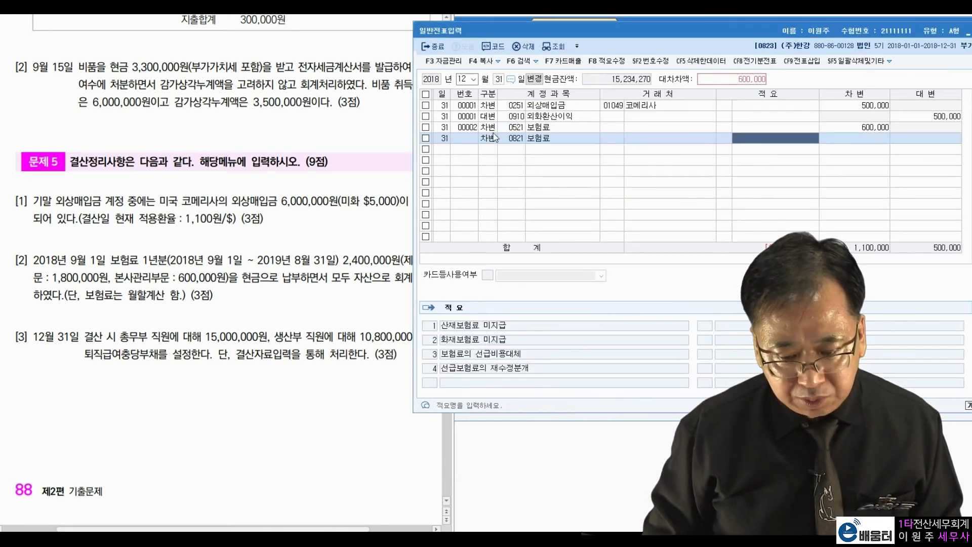
{"action": "type", "text": "200000"}
{"action": "key", "text": "Return"}
{"action": "type", "text": "4"}
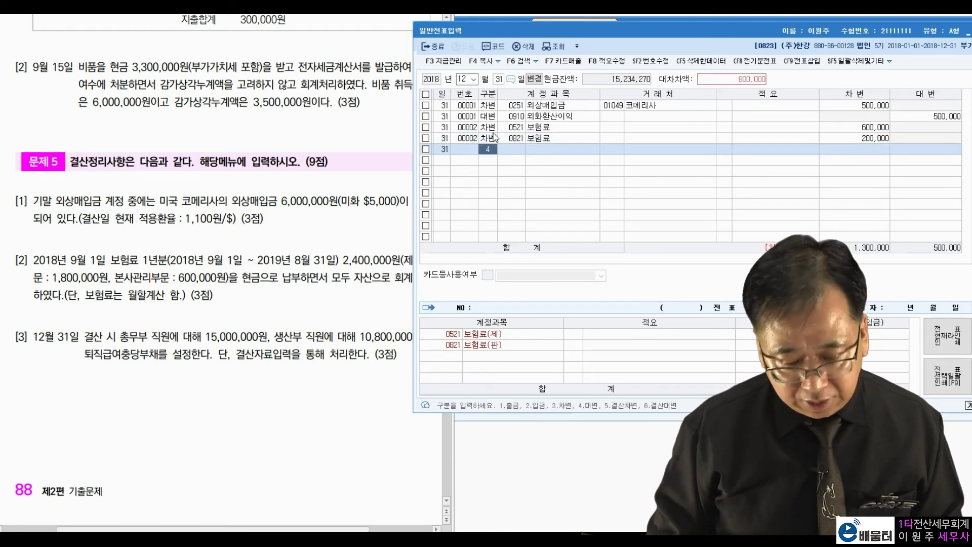
{"action": "key", "text": "Return"}
{"action": "type", "text": "서"}
{"action": "type", "text": "급비"}
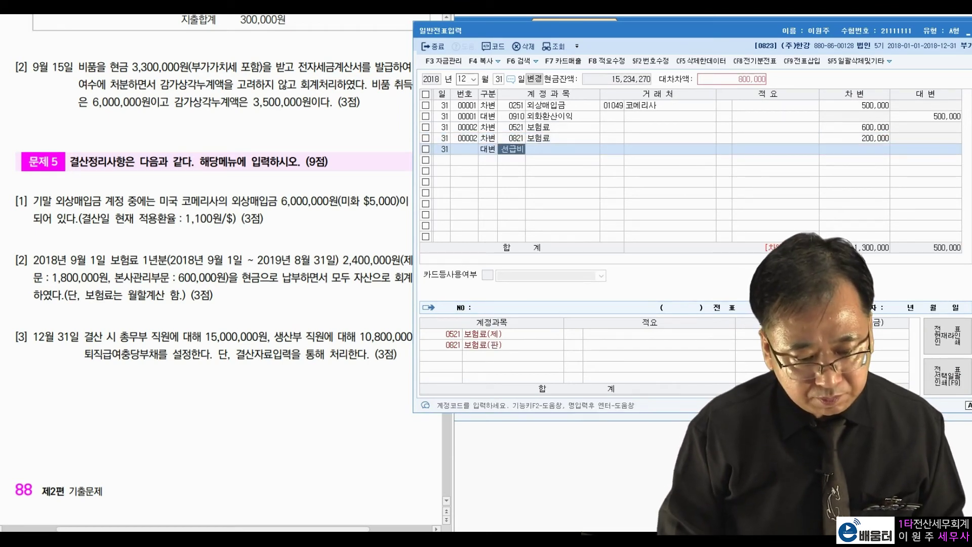
{"action": "key", "text": "Return"}
{"action": "key", "text": "Return"}
{"action": "key", "text": "Return"}
{"action": "key", "text": "Return"}
{"action": "key", "text": "Return"}
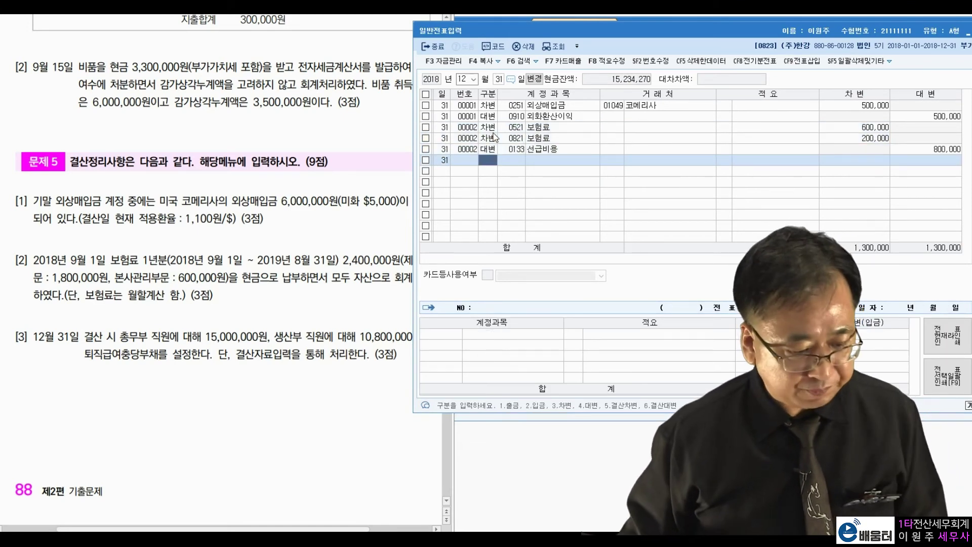
- Review the 10,800,000 and 15,000,000 retirement allowance amounts in the exam
{"action": "left_click", "coordinate": [45, 351]}
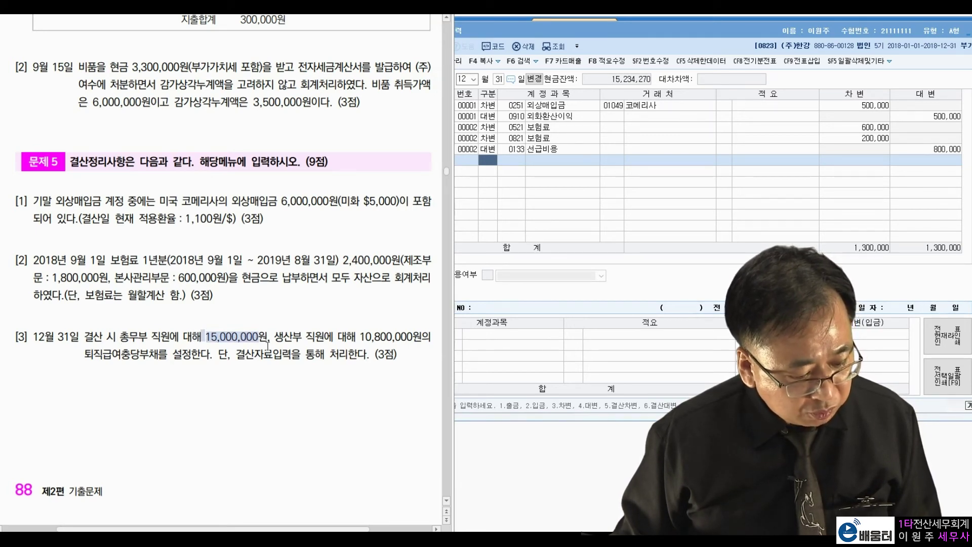
{"action": "left_click", "coordinate": [311, 343]}
{"action": "left_click_drag", "start_coordinate": [358, 338], "coordinate": [405, 338]}
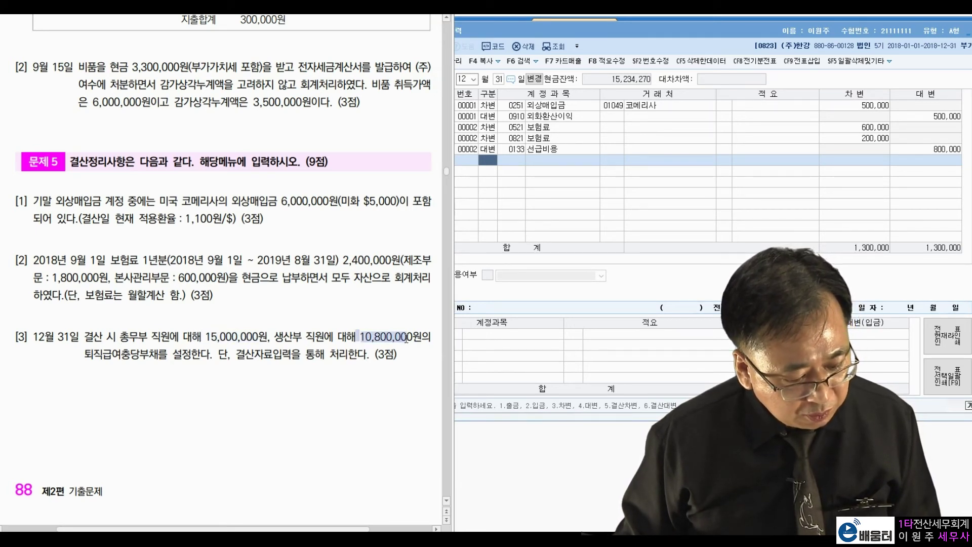
{"action": "left_click", "coordinate": [127, 361]}
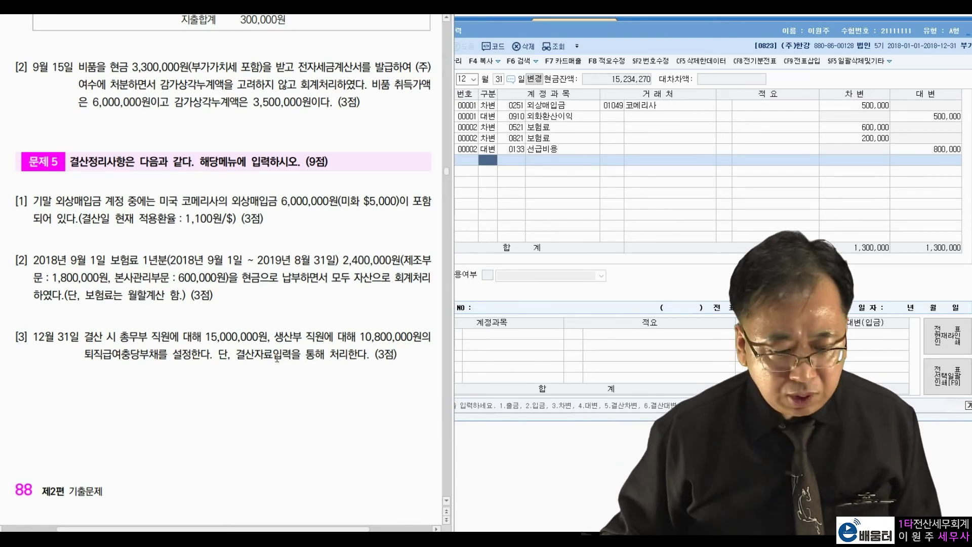
- Close the general journal and load 결산자료입력 for January to December 2018
{"action": "double_click", "coordinate": [557, 24]}
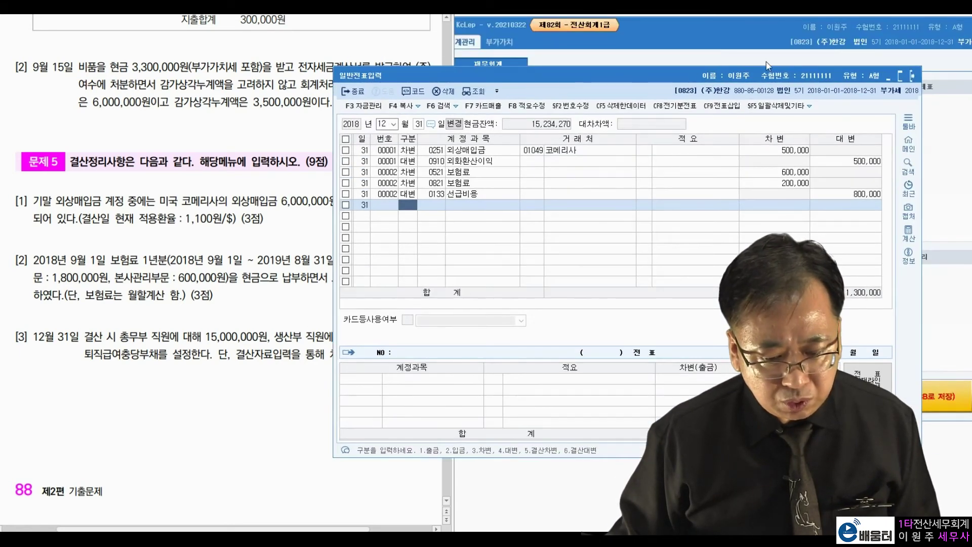
{"action": "left_click", "coordinate": [911, 76]}
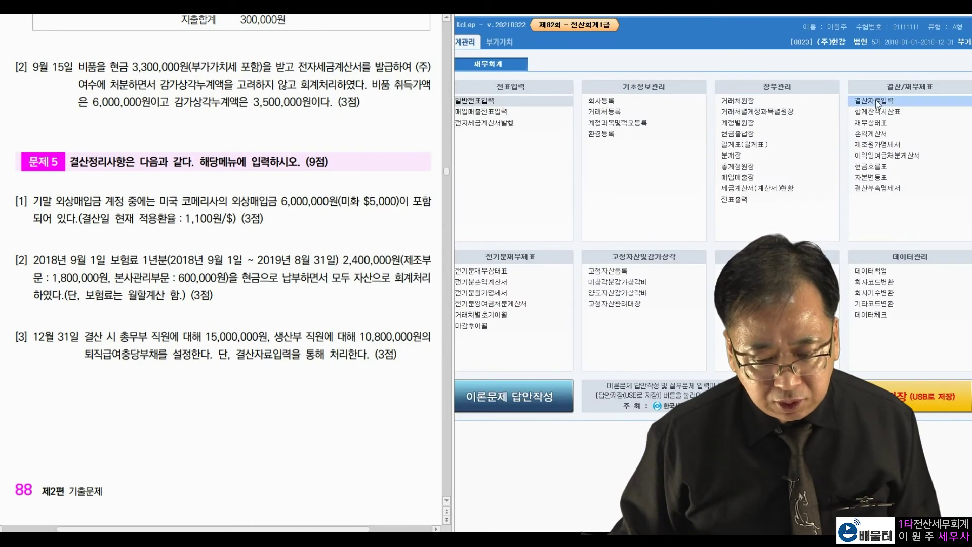
{"action": "left_click", "coordinate": [877, 104]}
{"action": "left_click_drag", "start_coordinate": [856, 63], "coordinate": [890, 31]}
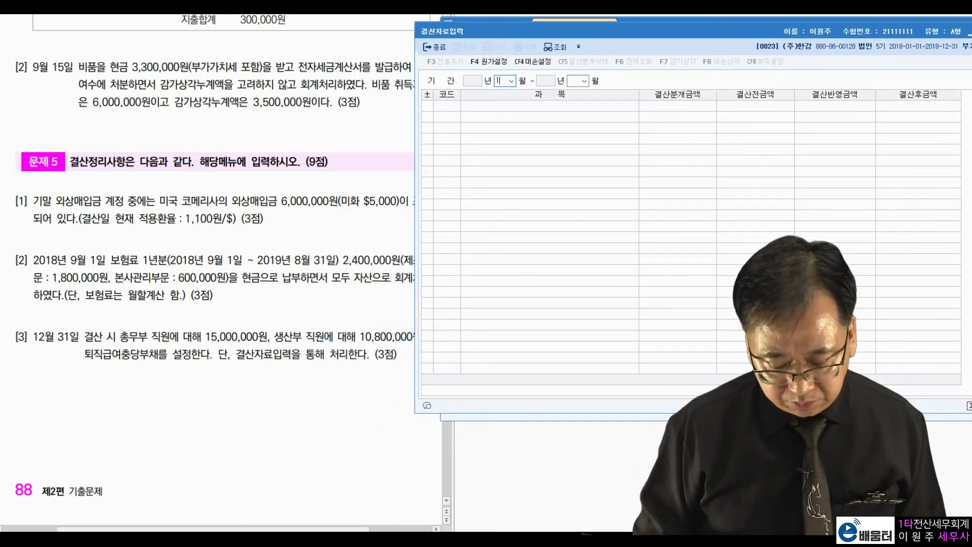
{"action": "type", "text": "1"}
{"action": "key", "text": "Return"}
{"action": "key", "text": "Return"}
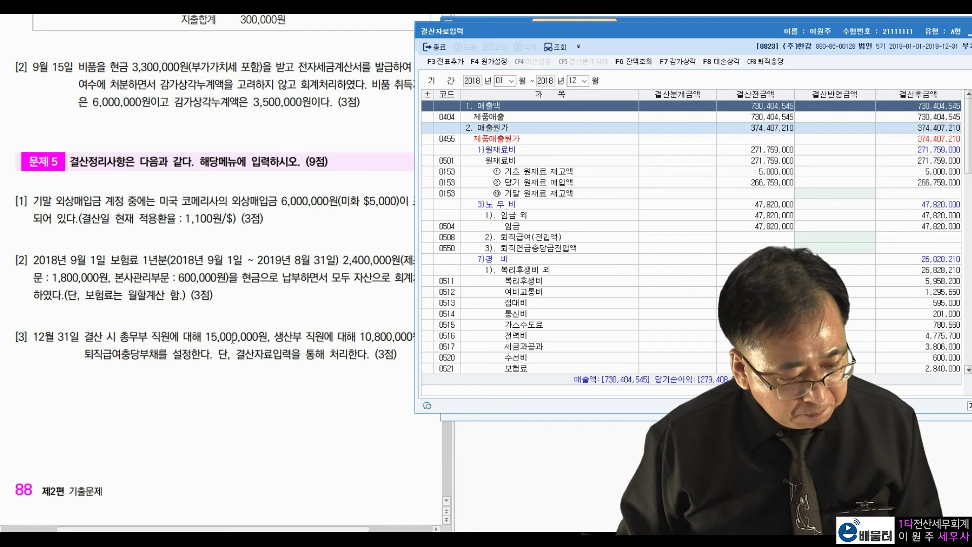
- Enter 10,800,000 for the production 0508 퇴직급여 allowance
{"action": "left_click", "coordinate": [293, 336]}
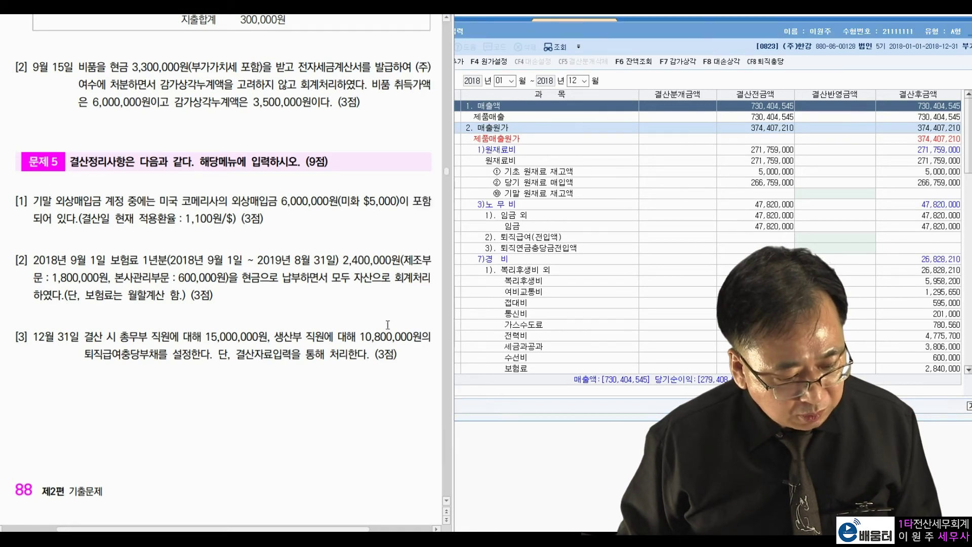
{"action": "left_click", "coordinate": [519, 140]}
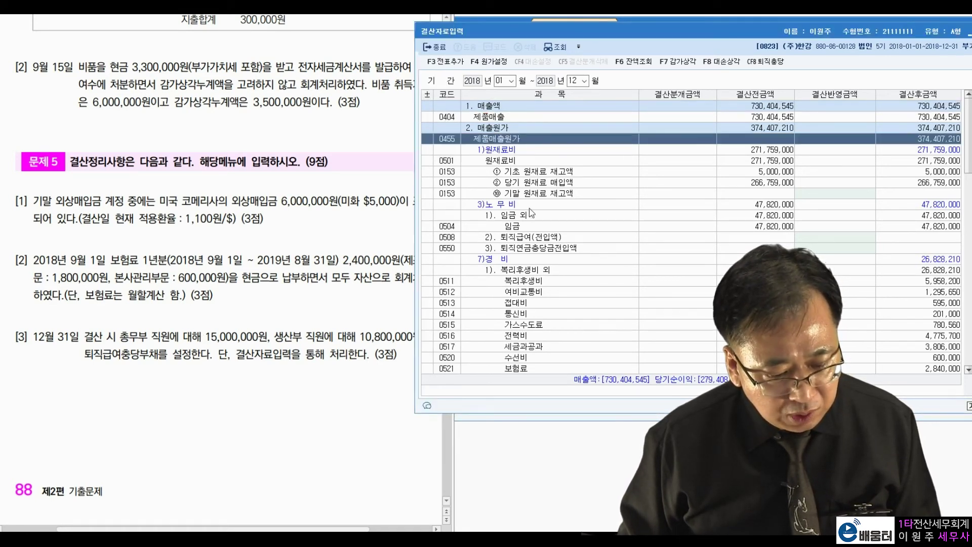
{"action": "left_click", "coordinate": [606, 248]}
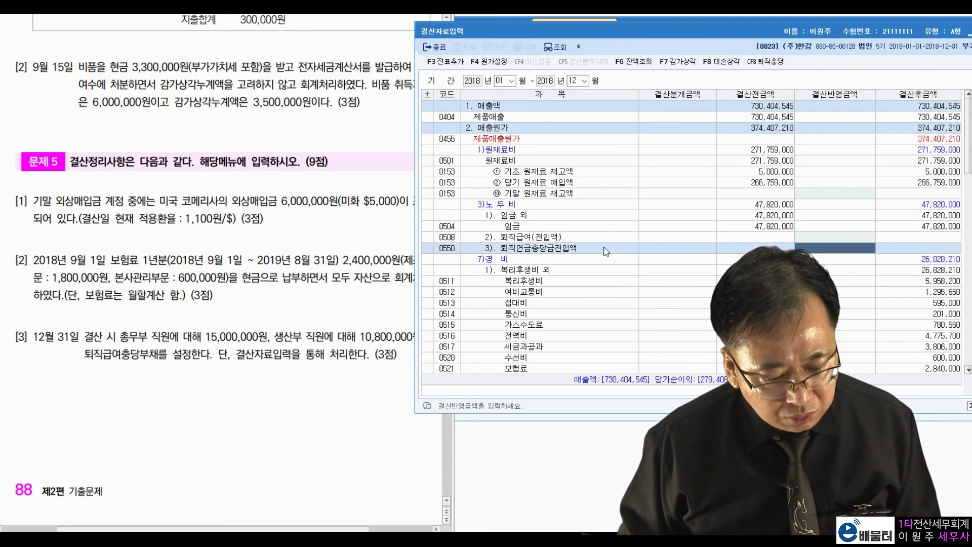
{"action": "left_click", "coordinate": [612, 238]}
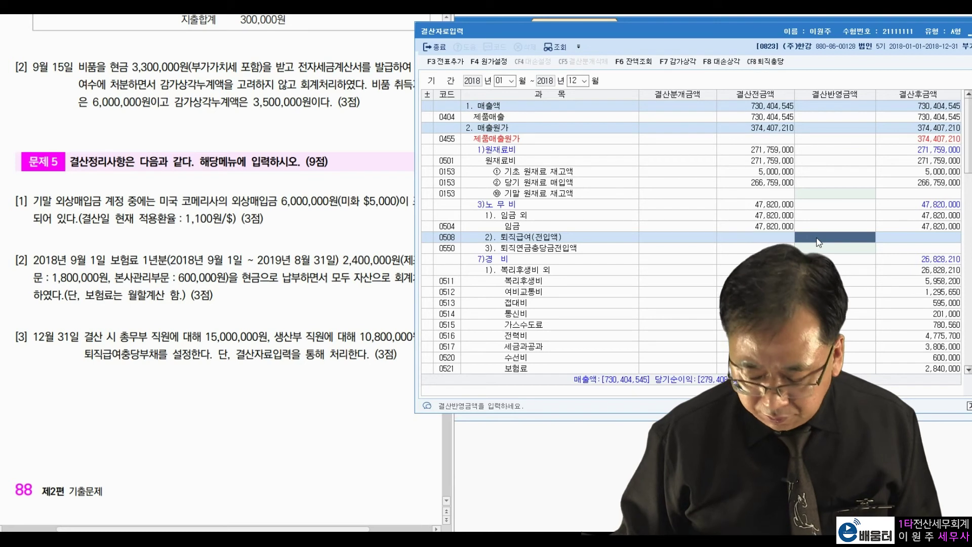
{"action": "type", "text": "10,8"}
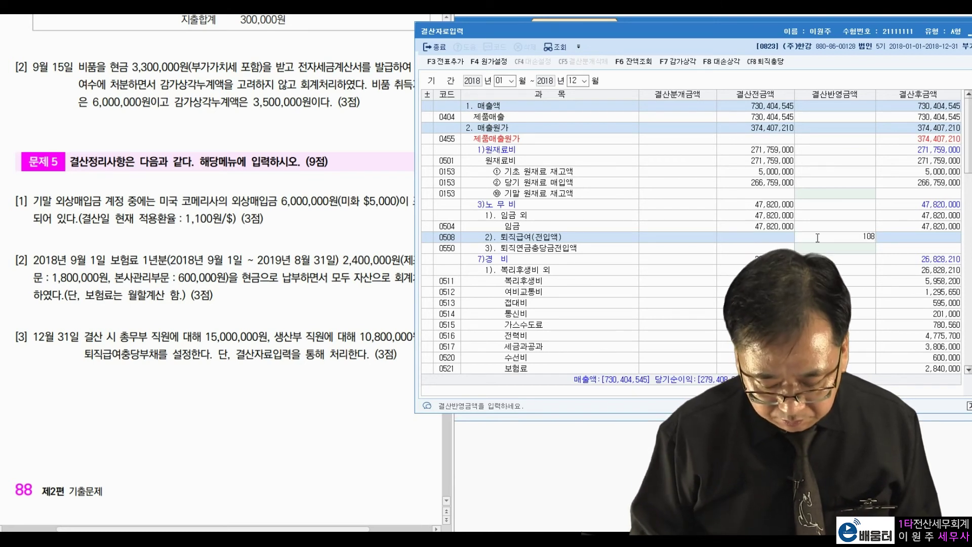
{"action": "type", "text": "00,000"}
{"action": "key", "text": "Return"}
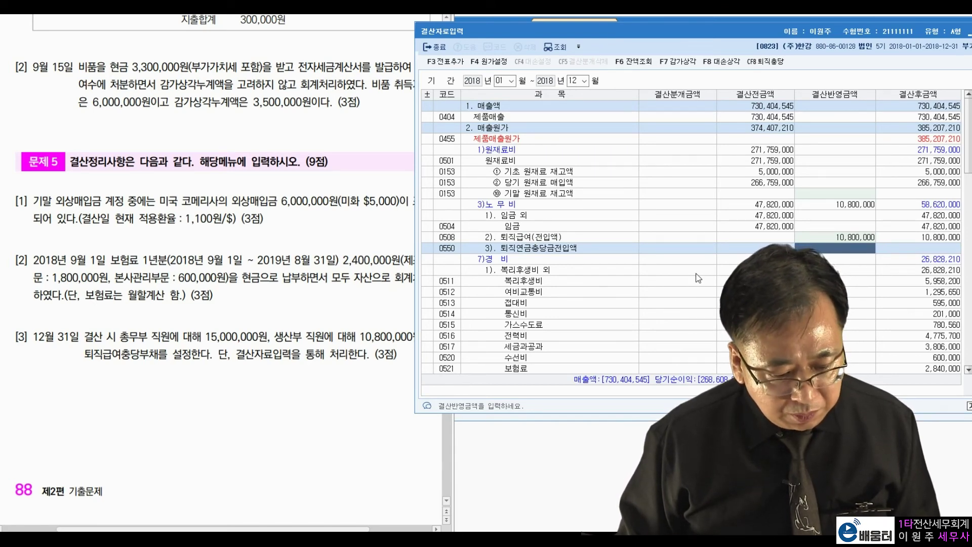
- Enter 15,000,000 for the office 0806 퇴직급여 allowance
{"action": "key", "text": "Down"}
{"action": "scroll", "coordinate": [698, 278], "scroll_direction": "down", "scroll_amount": 3}
{"action": "key", "text": "Down"}
{"action": "scroll", "coordinate": [698, 278], "scroll_direction": "down", "scroll_amount": 7}
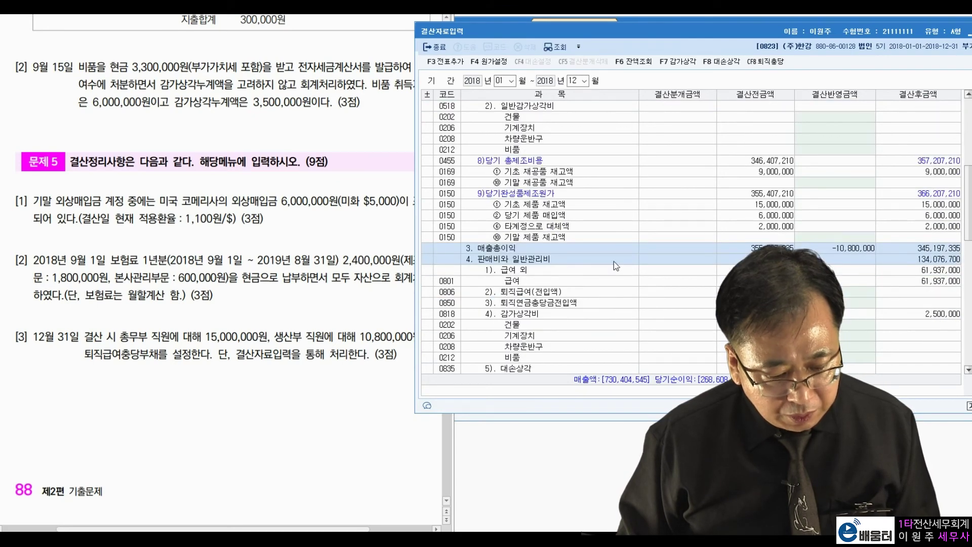
{"action": "left_click", "coordinate": [614, 262]}
{"action": "left_click", "coordinate": [639, 292]}
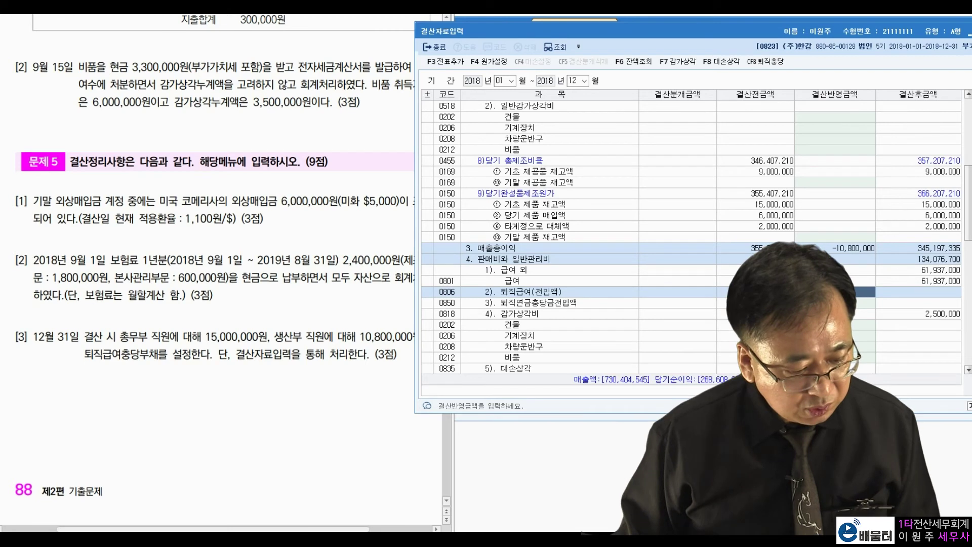
{"action": "type", "text": "15000000"}
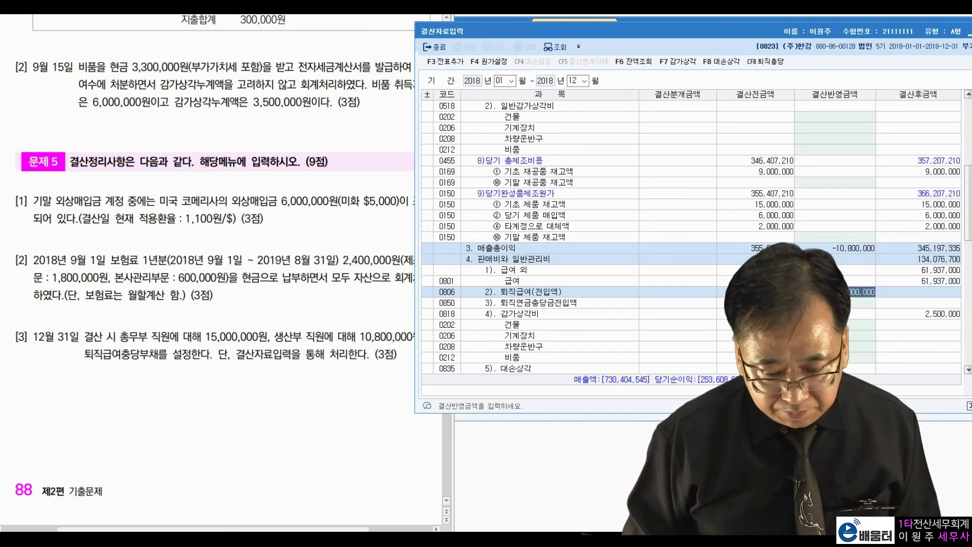
{"action": "key", "text": "Return"}
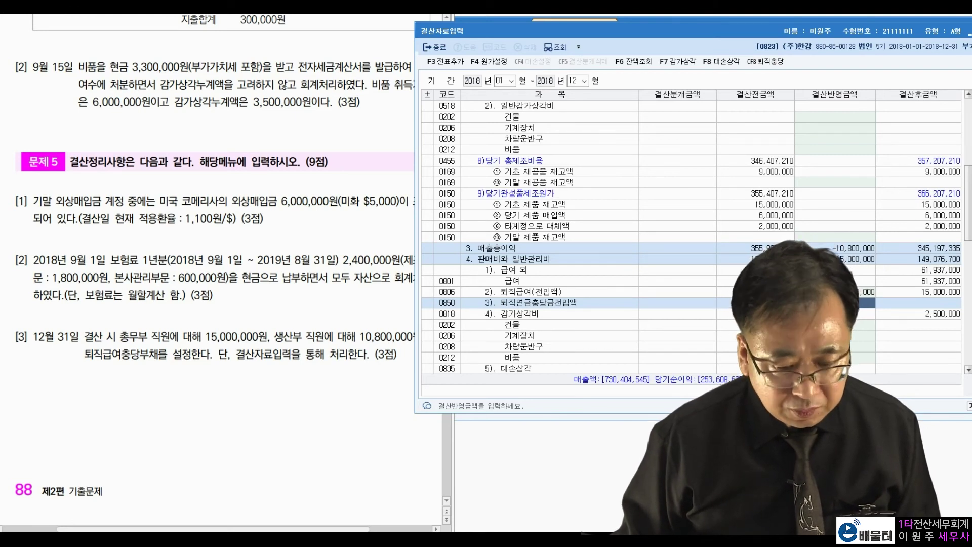
- Post the closing adjustments with 전표추가, confirm, and close the window
{"action": "left_click", "coordinate": [440, 65]}
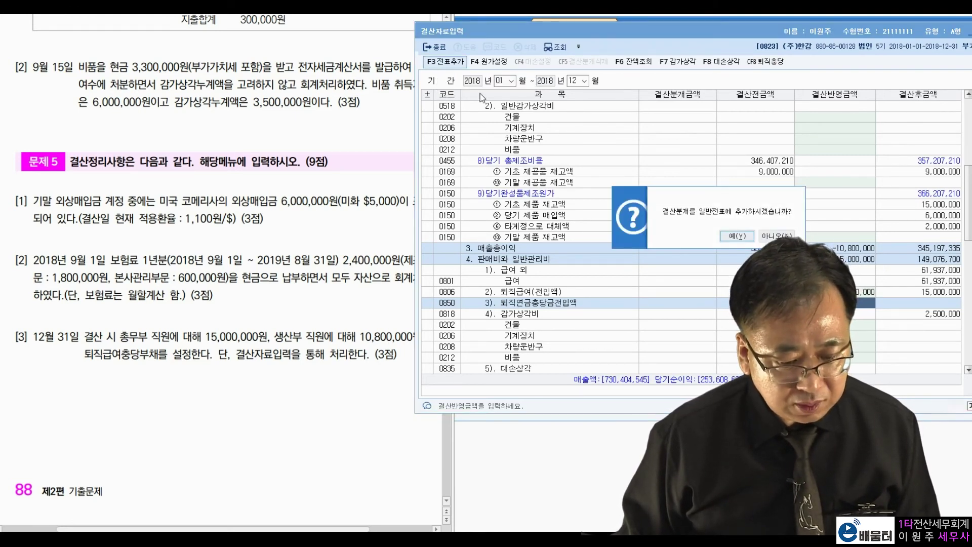
{"action": "left_click", "coordinate": [721, 231]}
{"action": "left_click_drag", "start_coordinate": [732, 34], "coordinate": [575, 65]}
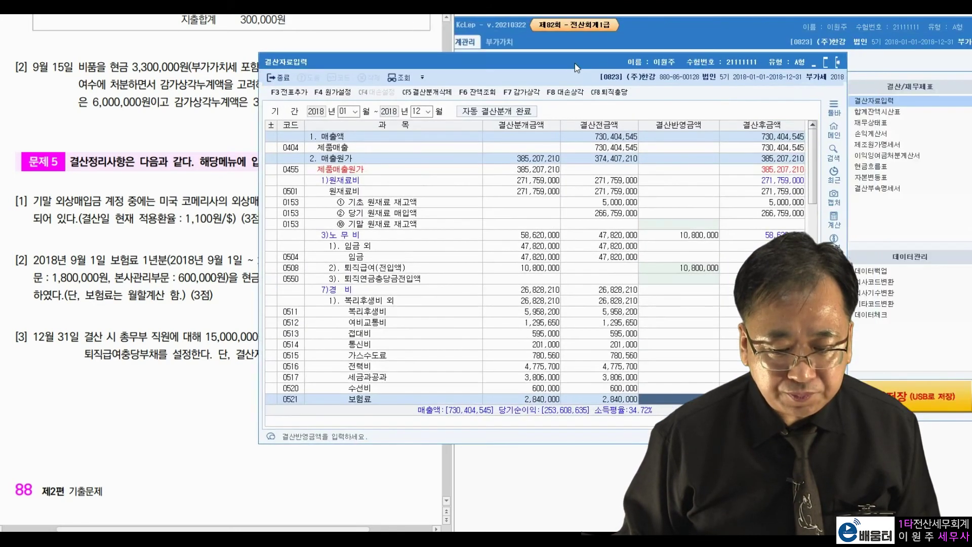
{"action": "left_click", "coordinate": [842, 64]}
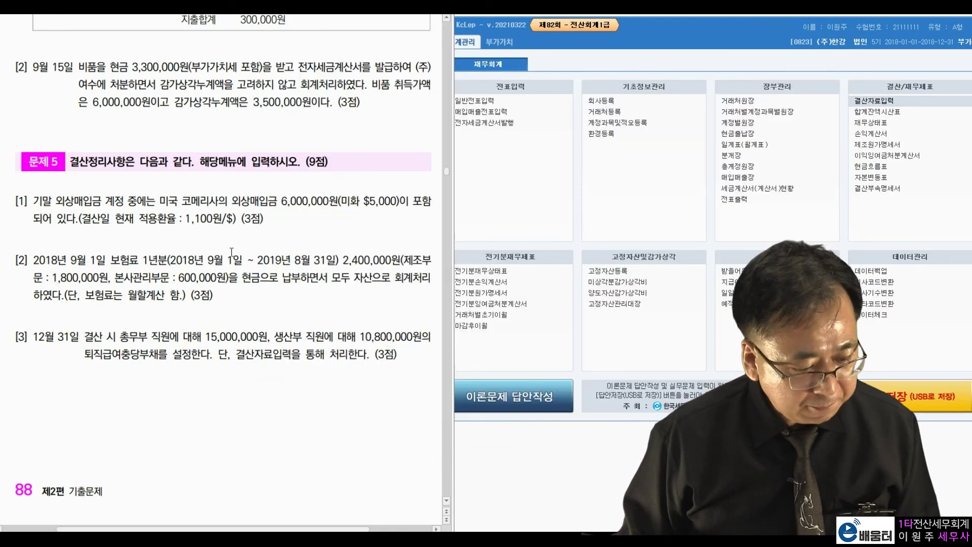
- Read ledger question [1] and open 거래처원장 from 장부관리
{"action": "scroll", "coordinate": [246, 254], "scroll_direction": "down", "scroll_amount": 10}
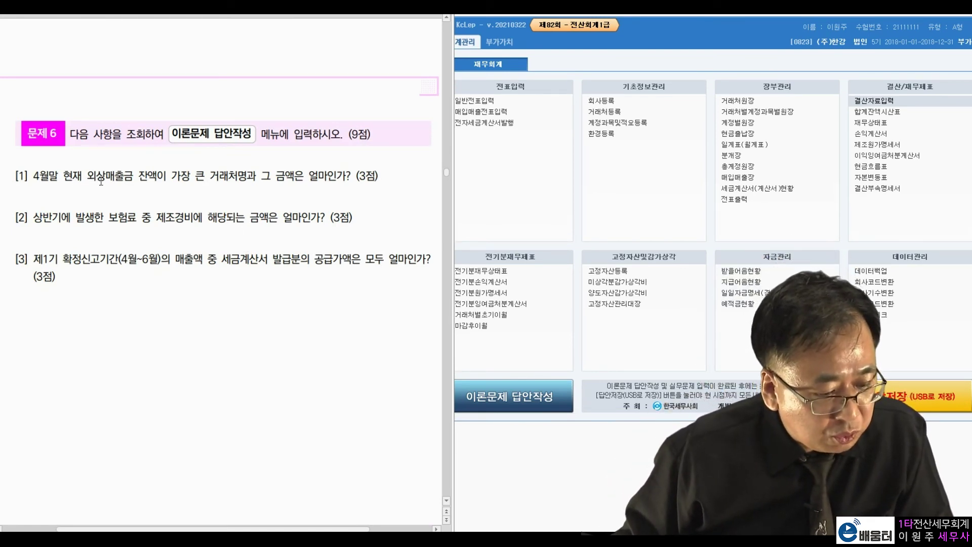
{"action": "left_click_drag", "start_coordinate": [138, 175], "coordinate": [286, 177]}
{"action": "left_click", "coordinate": [308, 184]}
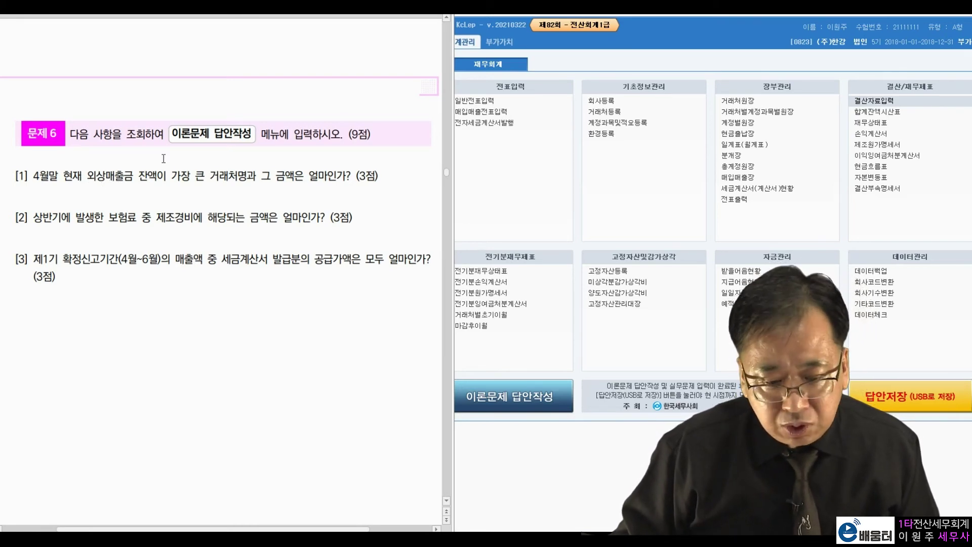
{"action": "left_click", "coordinate": [737, 100]}
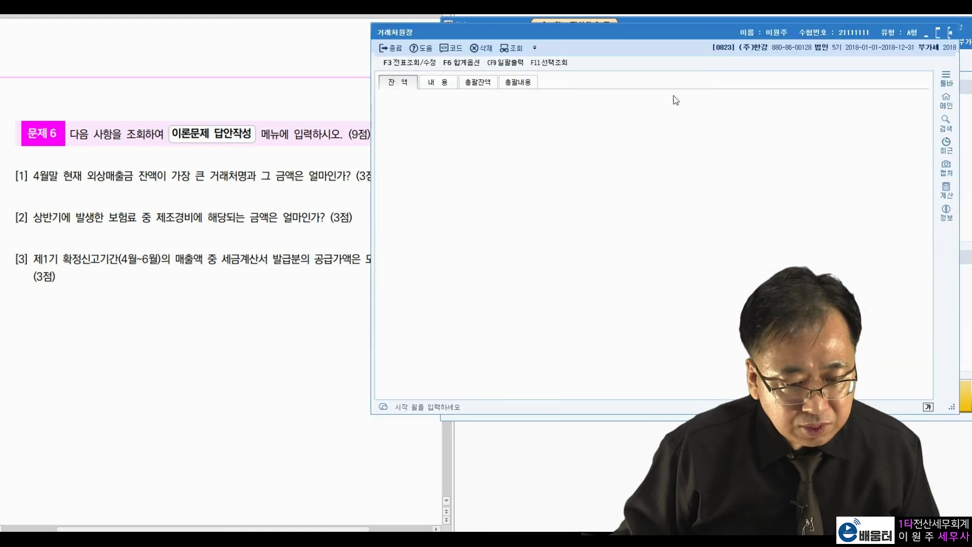
- Set the period to April 30–April 30 and run a 0521 보험료 lookup, which returns no data
{"action": "left_click_drag", "start_coordinate": [658, 38], "coordinate": [692, 44]}
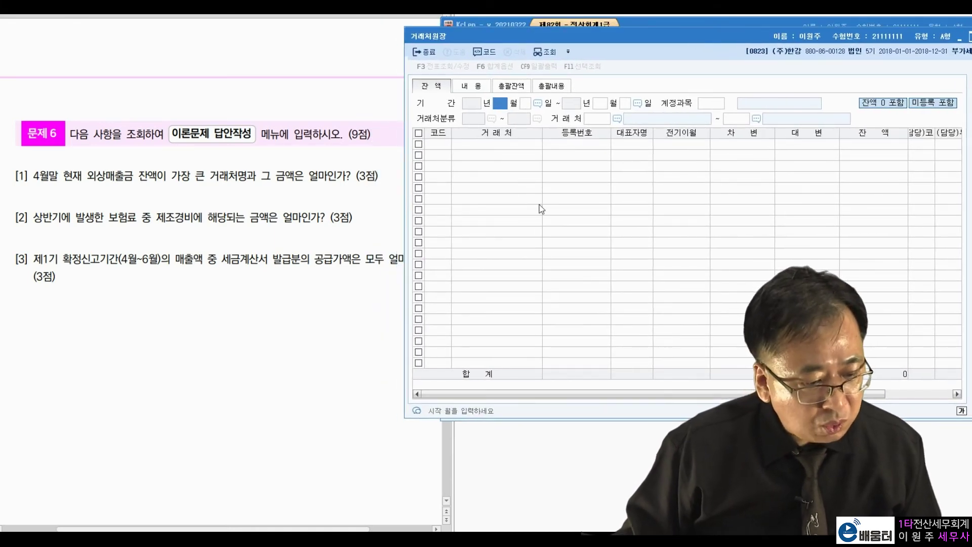
{"action": "type", "text": "4"}
{"action": "key", "text": "Return"}
{"action": "type", "text": "30"}
{"action": "key", "text": "Return"}
{"action": "key", "text": "Return"}
{"action": "type", "text": "30"}
{"action": "key", "text": "Return"}
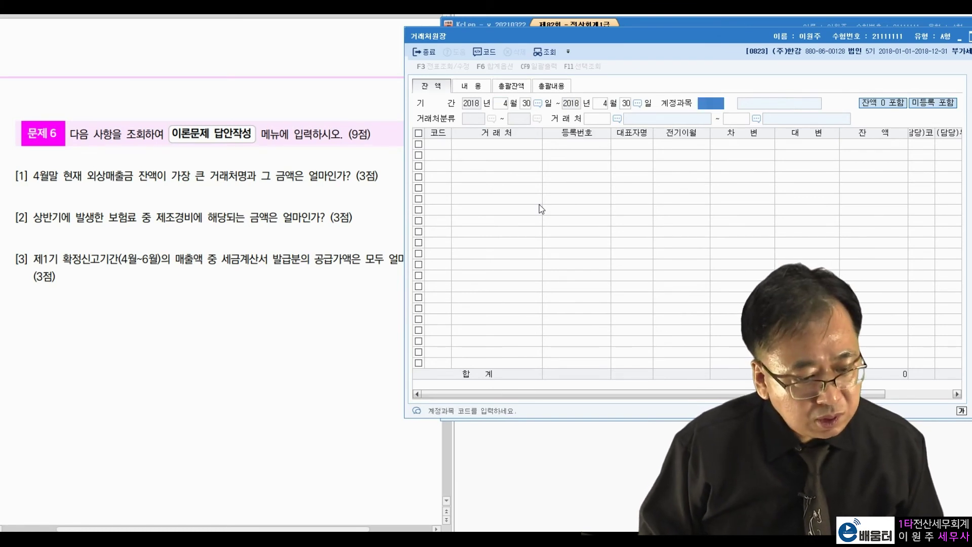
{"action": "key", "text": "F2"}
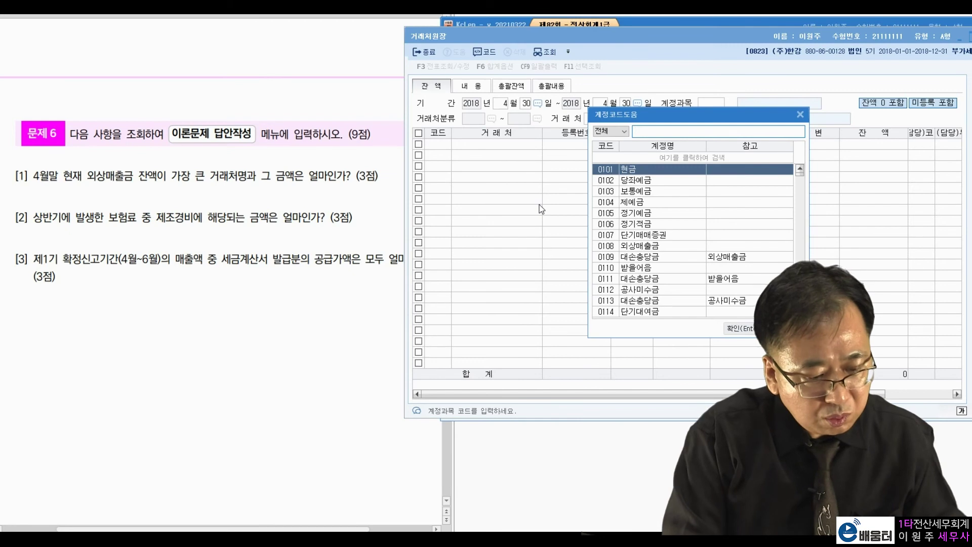
{"action": "type", "text": "보험료"}
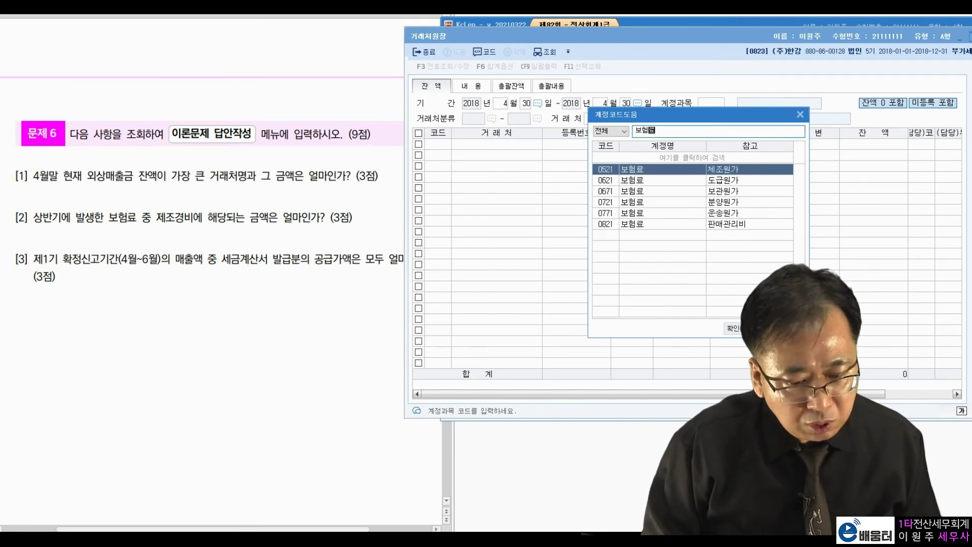
{"action": "key", "text": "Return"}
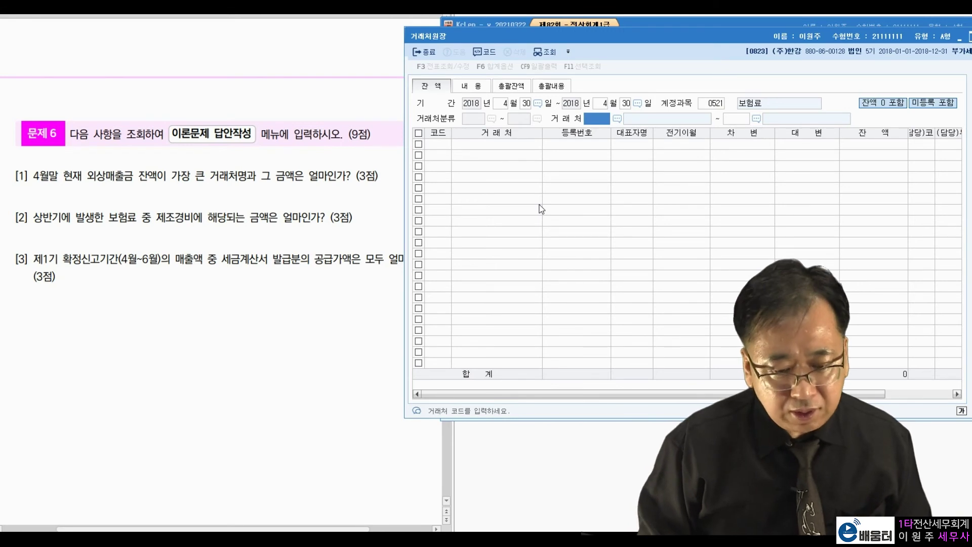
{"action": "key", "text": "Return"}
{"action": "key", "text": "Return"}
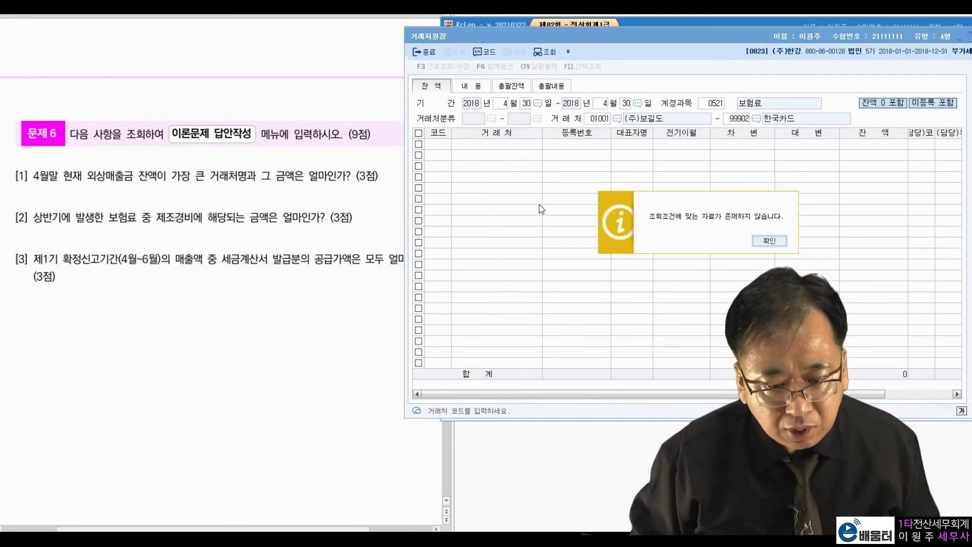
{"action": "key", "text": "Return"}
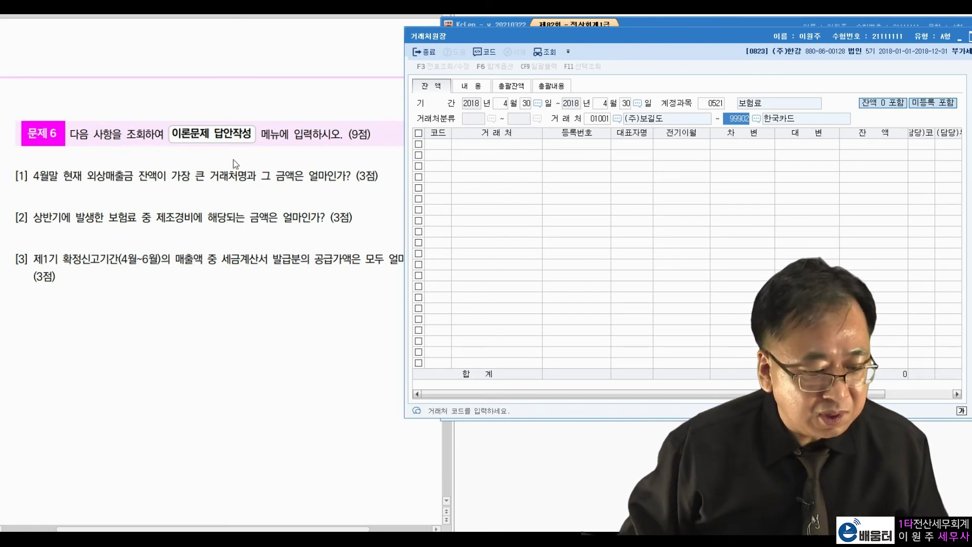
- Change the account to 0108 외상매출금 to list customers' April 30 balances
{"action": "left_click", "coordinate": [100, 221]}
{"action": "left_click_drag", "start_coordinate": [87, 176], "coordinate": [136, 180]}
{"action": "left_click", "coordinate": [218, 170]}
{"action": "left_click", "coordinate": [724, 131]}
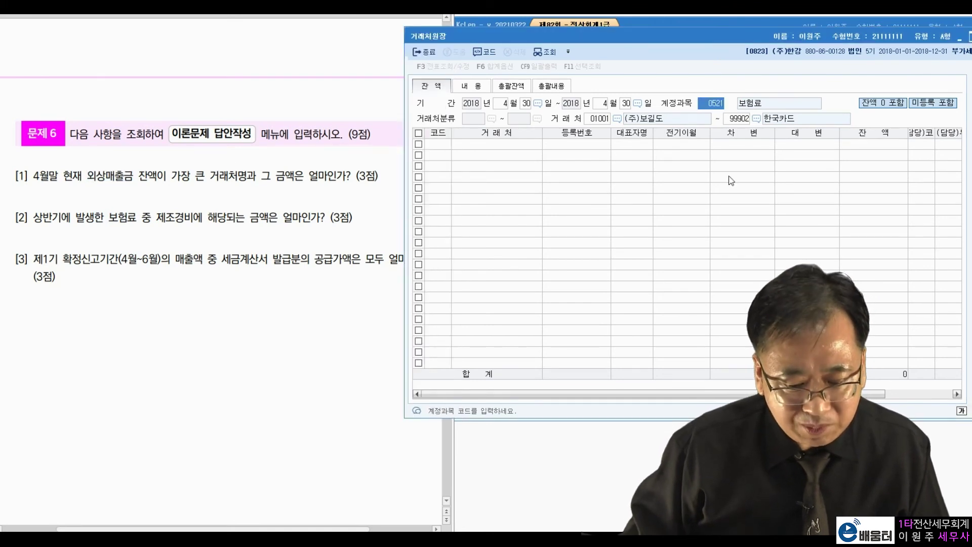
{"action": "type", "text": "0108"}
{"action": "key", "text": "Return"}
{"action": "key", "text": "Return"}
{"action": "key", "text": "Return"}
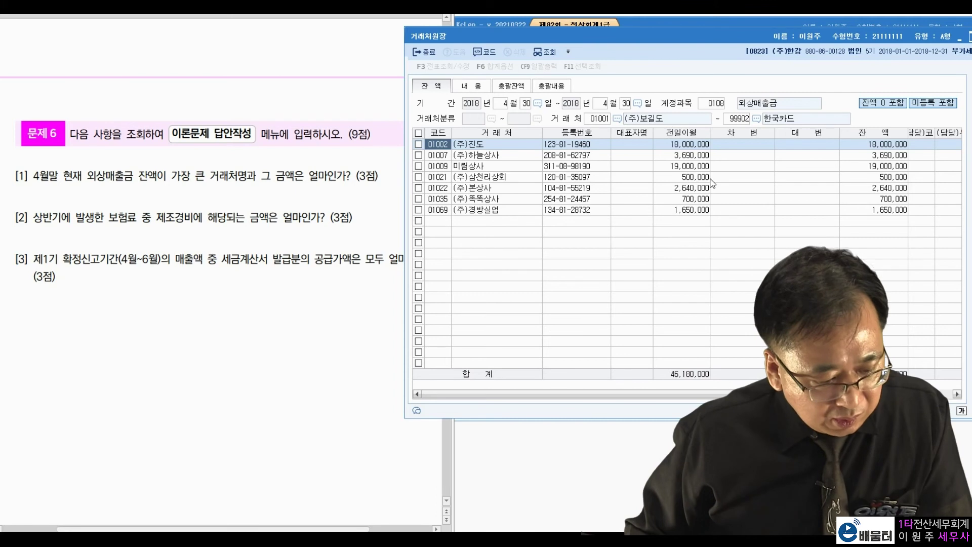
- Confirm 미림상사 has the largest receivable balance, 19,000,000, then close the customer ledger
{"action": "left_click", "coordinate": [879, 146]}
{"action": "left_click", "coordinate": [878, 166]}
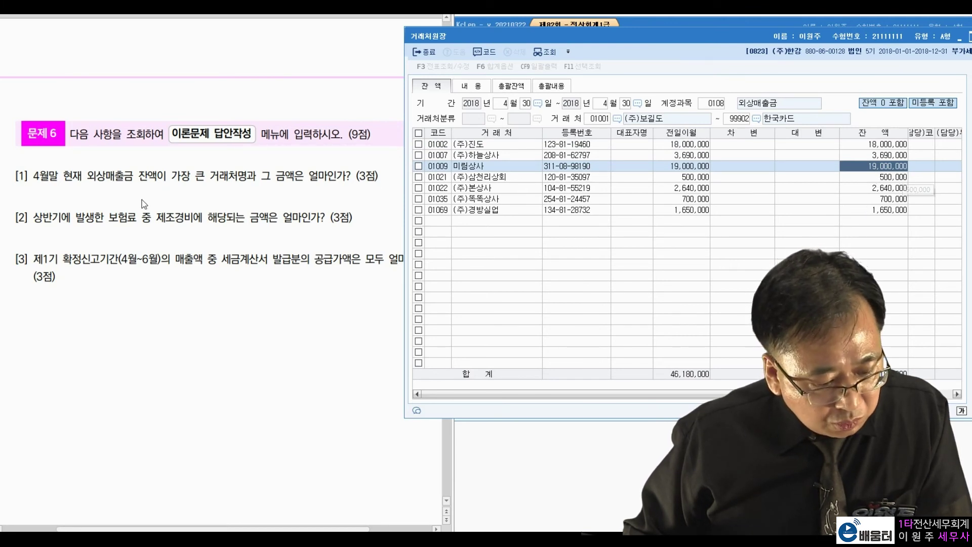
{"action": "left_click_drag", "start_coordinate": [196, 179], "coordinate": [255, 181]}
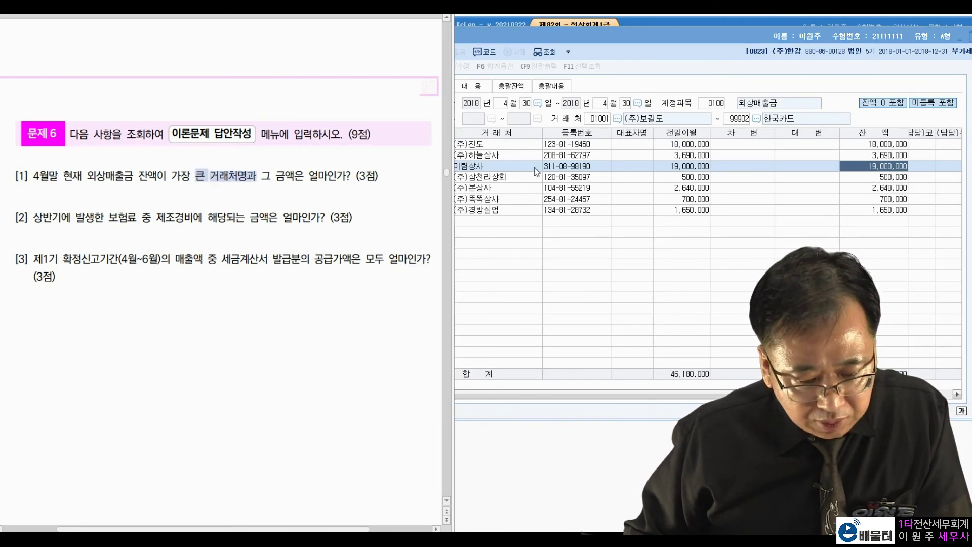
{"action": "left_click", "coordinate": [623, 166]}
{"action": "left_click", "coordinate": [849, 167]}
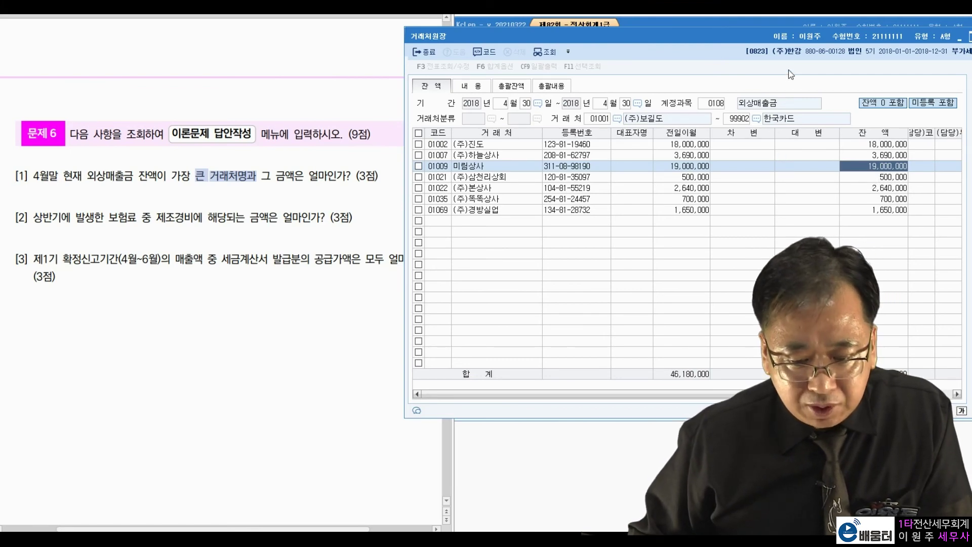
{"action": "left_click_drag", "start_coordinate": [813, 32], "coordinate": [789, 34]}
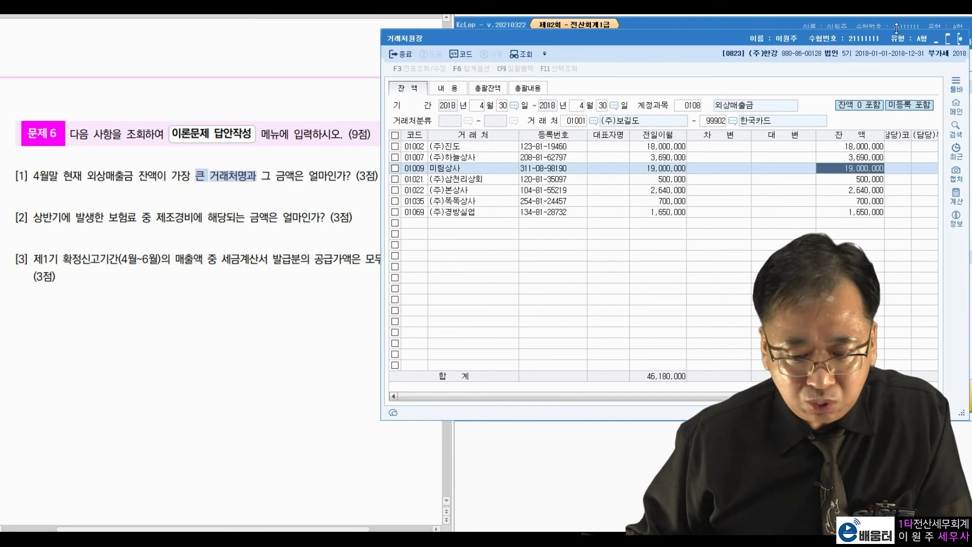
{"action": "left_click", "coordinate": [961, 40]}
{"action": "left_click", "coordinate": [209, 230]}
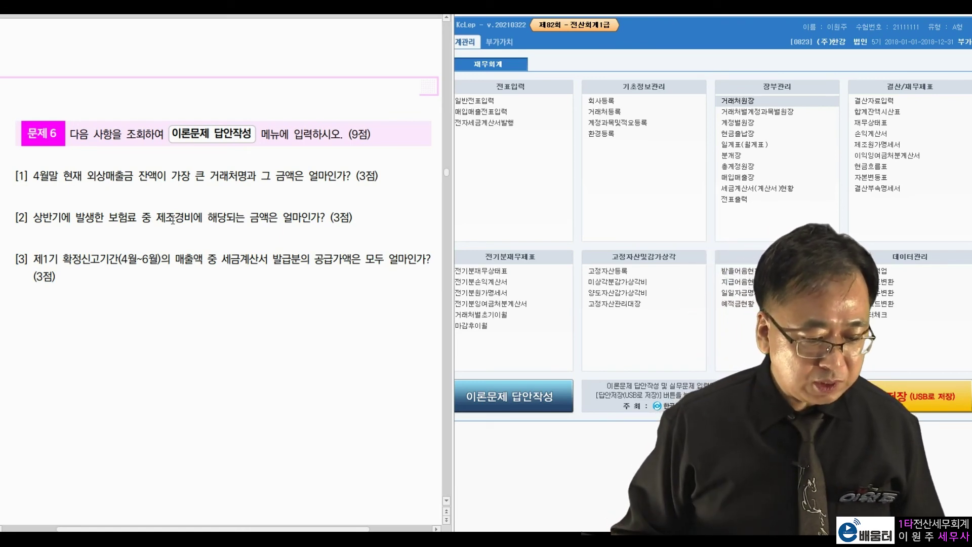
- Query the 월계표 for January through June 2018
{"action": "left_click", "coordinate": [738, 146]}
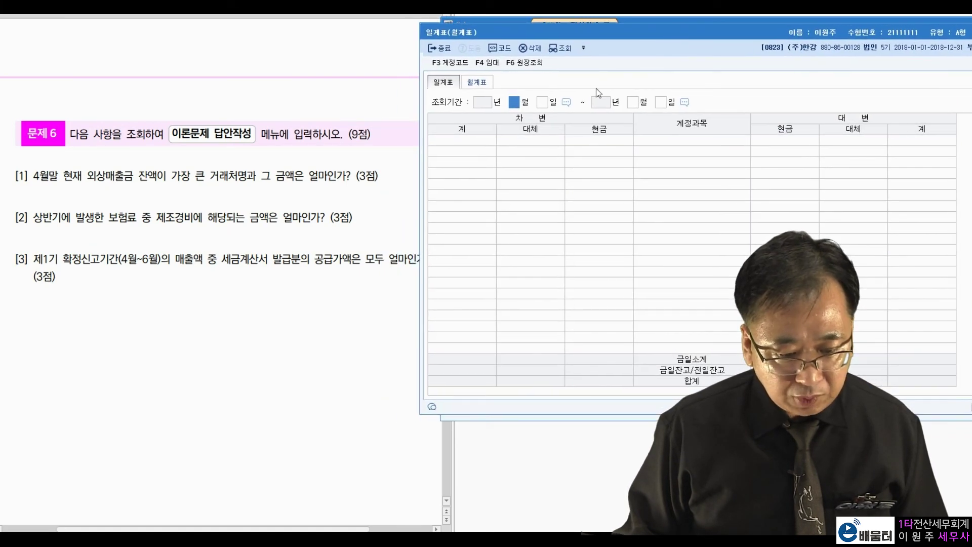
{"action": "left_click", "coordinate": [481, 83]}
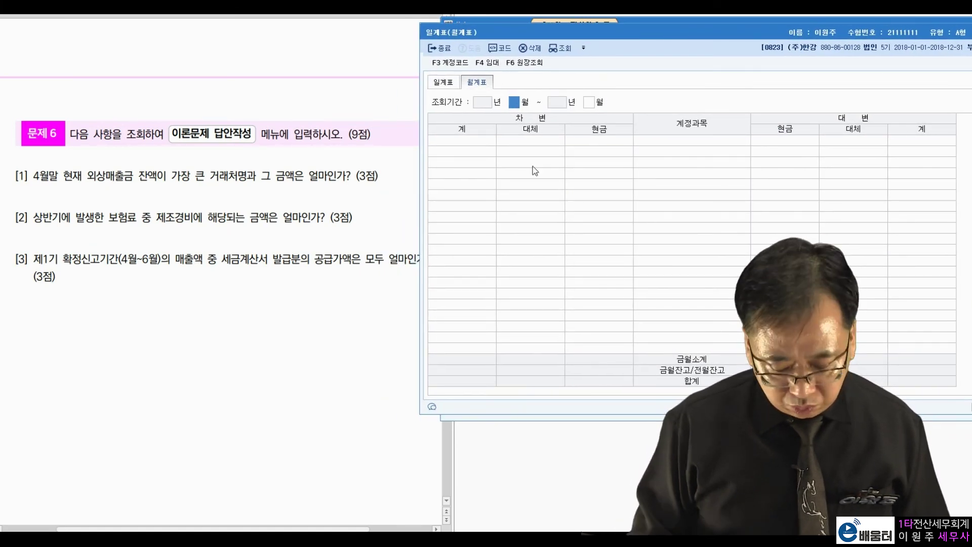
{"action": "type", "text": "1"}
{"action": "key", "text": "Return"}
{"action": "type", "text": "6"}
{"action": "key", "text": "Return"}
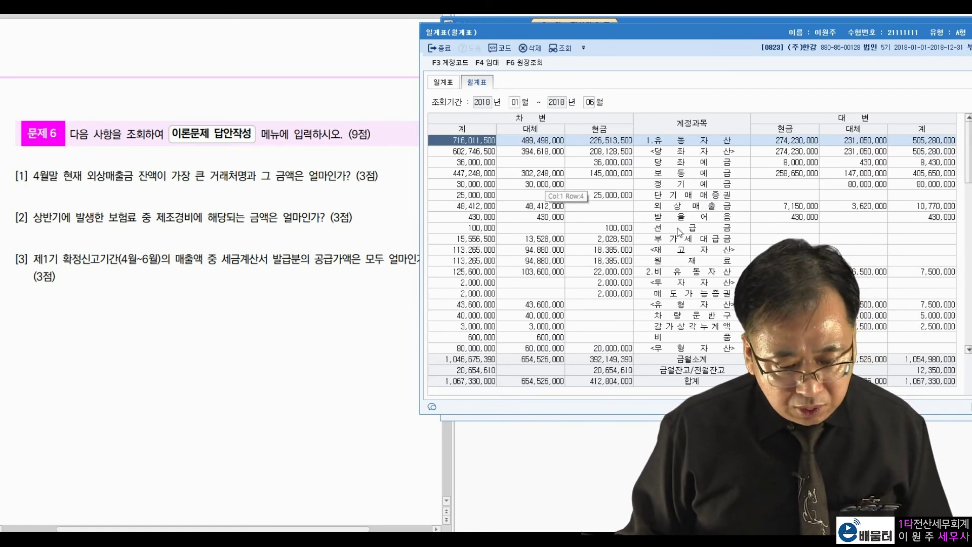
- Find 보험료 of 2,240,000 under 제조경비 and close the monthly summary
{"action": "scroll", "coordinate": [699, 247], "scroll_direction": "down", "scroll_amount": 7}
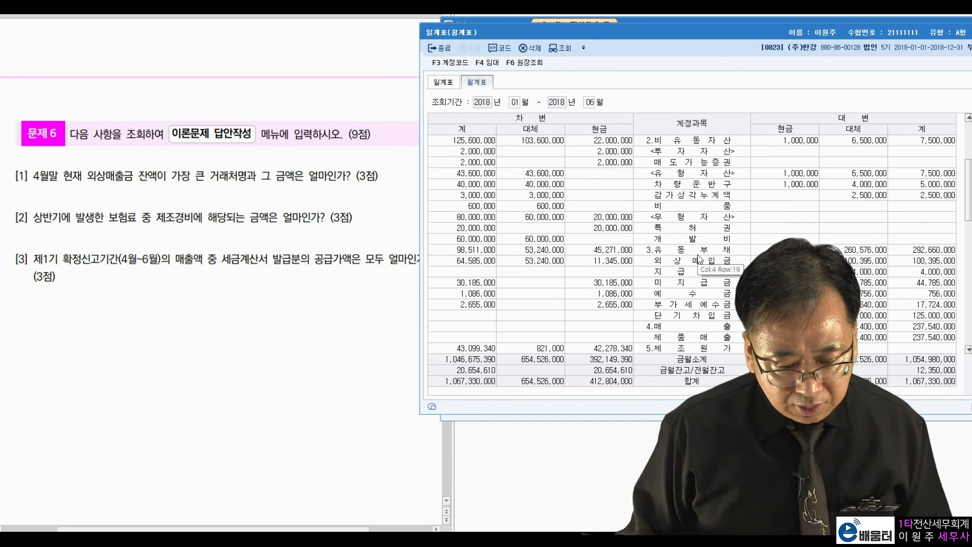
{"action": "left_click", "coordinate": [692, 253]}
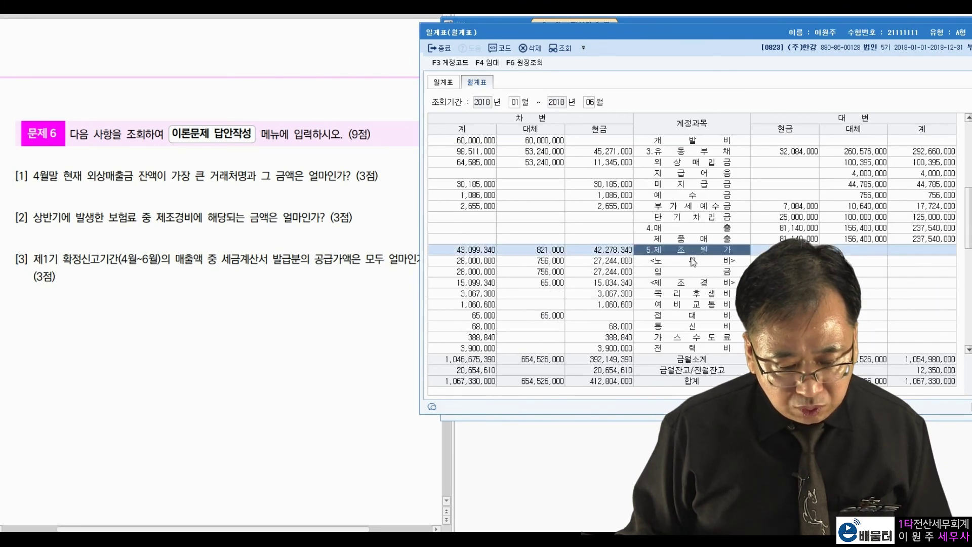
{"action": "left_click", "coordinate": [694, 282]}
{"action": "scroll", "coordinate": [750, 255], "scroll_direction": "down", "scroll_amount": 3}
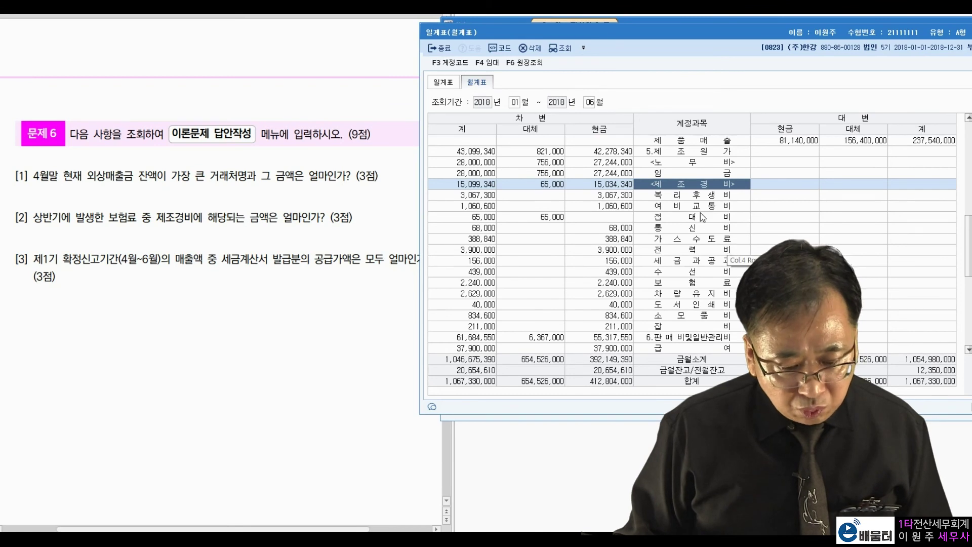
{"action": "left_click", "coordinate": [666, 285]}
{"action": "left_click", "coordinate": [487, 287]}
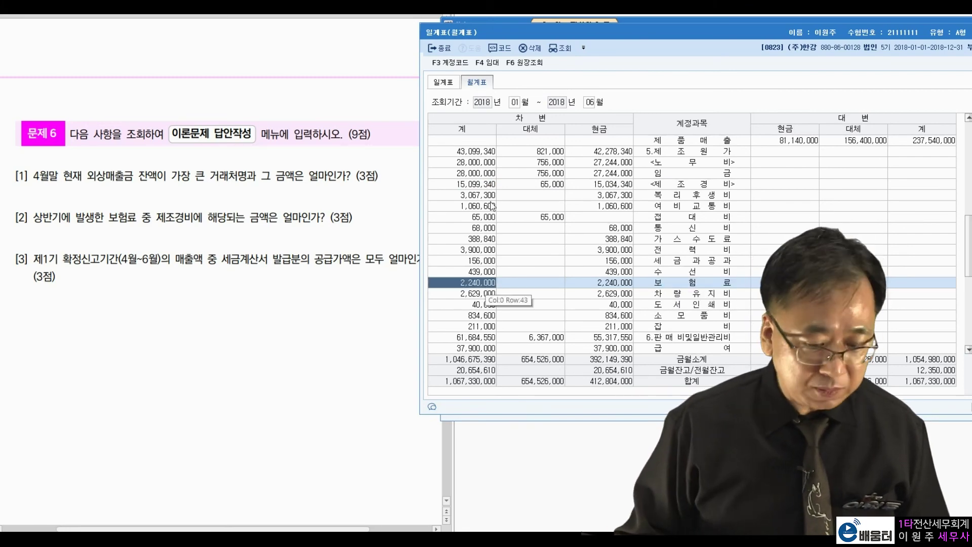
{"action": "left_click_drag", "start_coordinate": [669, 38], "coordinate": [604, 45]}
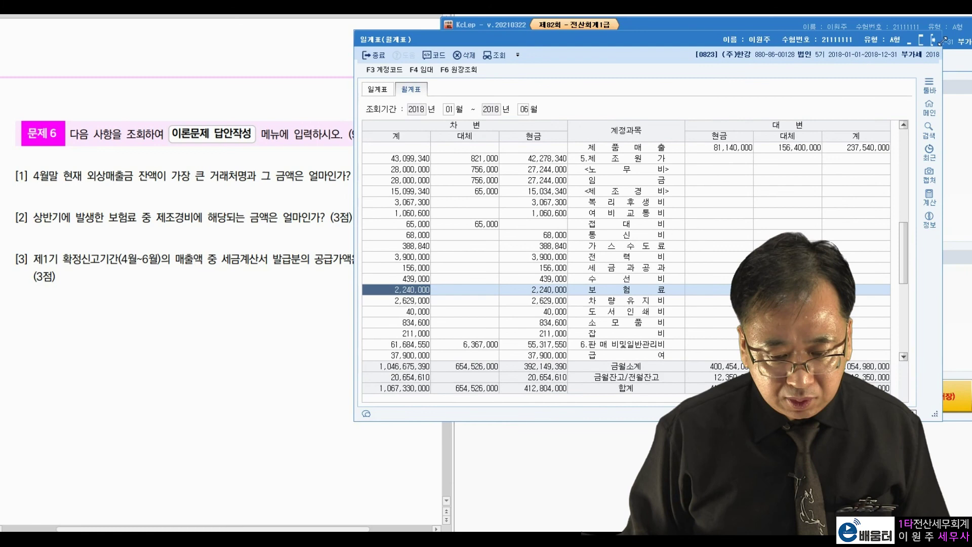
{"action": "left_click", "coordinate": [933, 40]}
{"action": "left_click", "coordinate": [157, 297]}
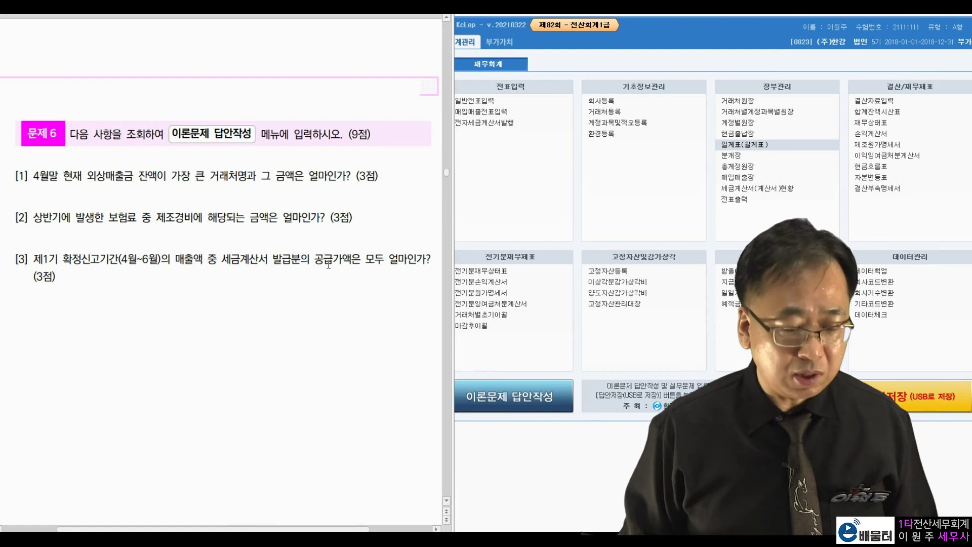
- Open the 부가가치세신고서 for the April–June 2018 period
{"action": "left_click", "coordinate": [479, 257]}
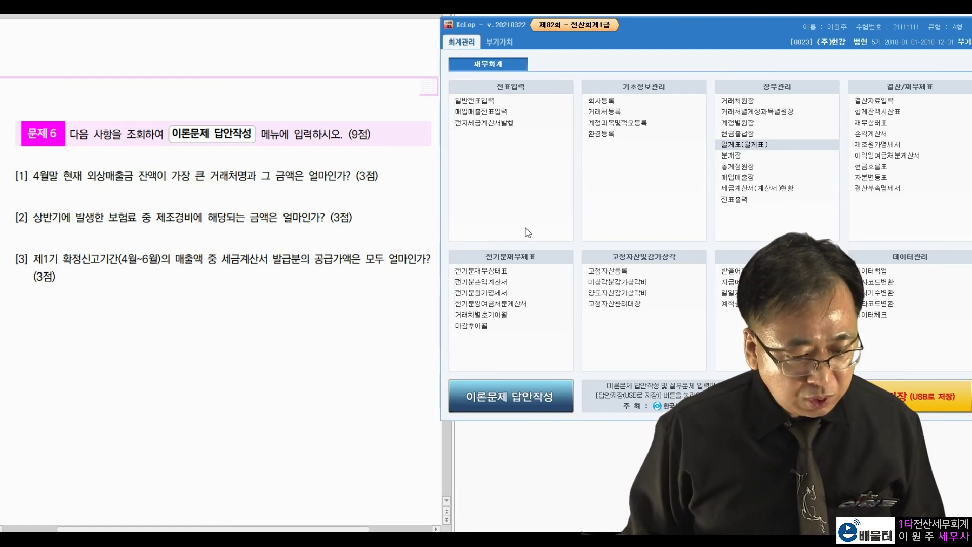
{"action": "left_click", "coordinate": [499, 42]}
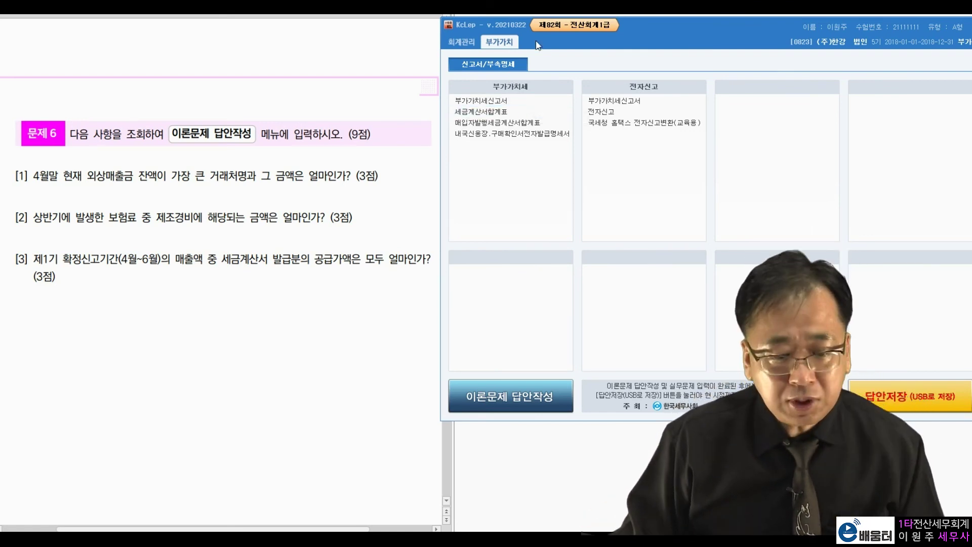
{"action": "left_click", "coordinate": [496, 101]}
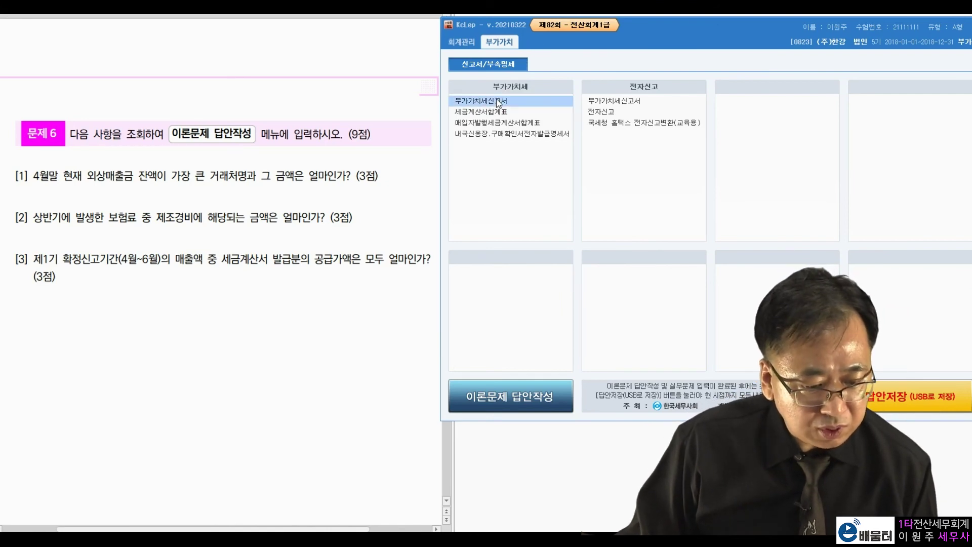
{"action": "left_click_drag", "start_coordinate": [541, 26], "coordinate": [585, 43]}
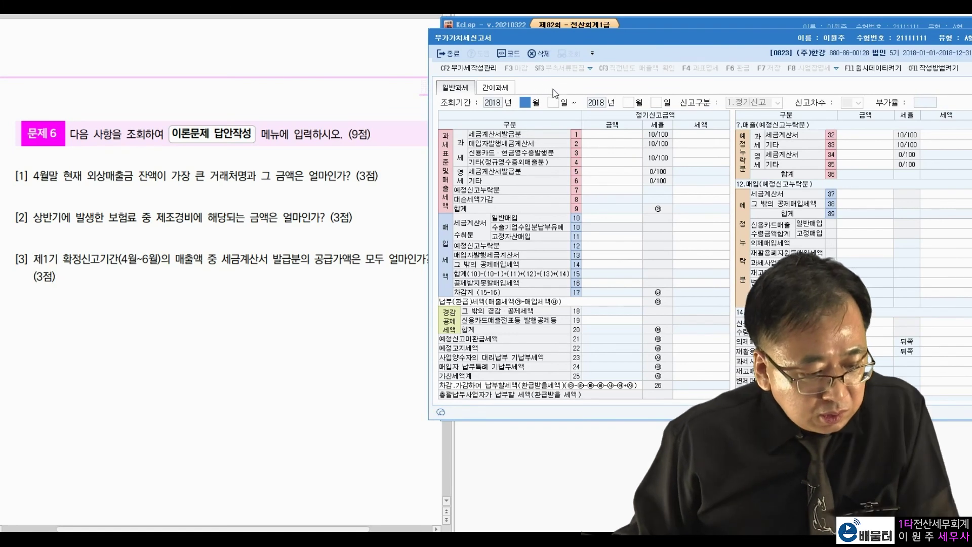
{"action": "type", "text": "4"}
{"action": "key", "text": "Return"}
{"action": "key", "text": "Return"}
{"action": "type", "text": "6"}
{"action": "key", "text": "Return"}
{"action": "key", "text": "Return"}
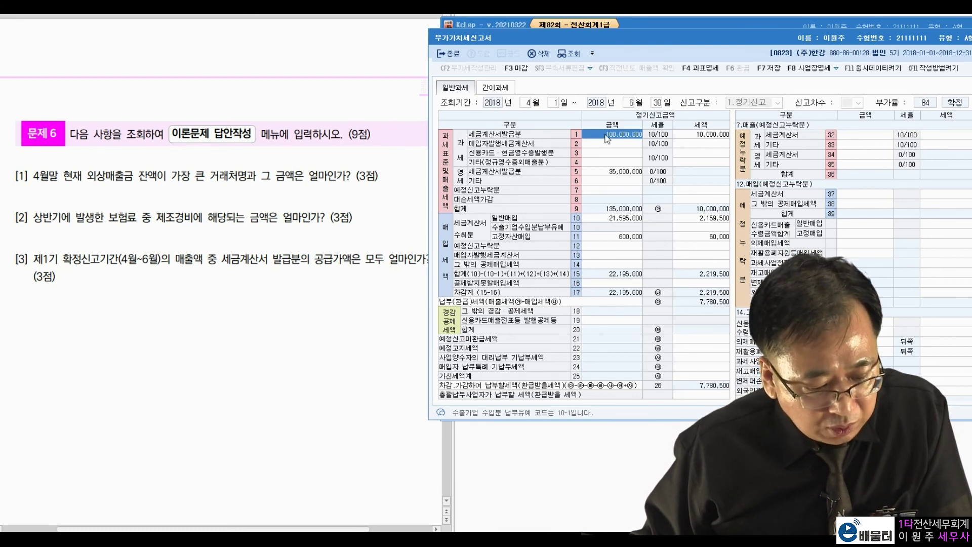
- Check tax-invoice sales of 35,000,000 and 100,000,000, then close the return, saving its data
{"action": "left_click", "coordinate": [617, 171]}
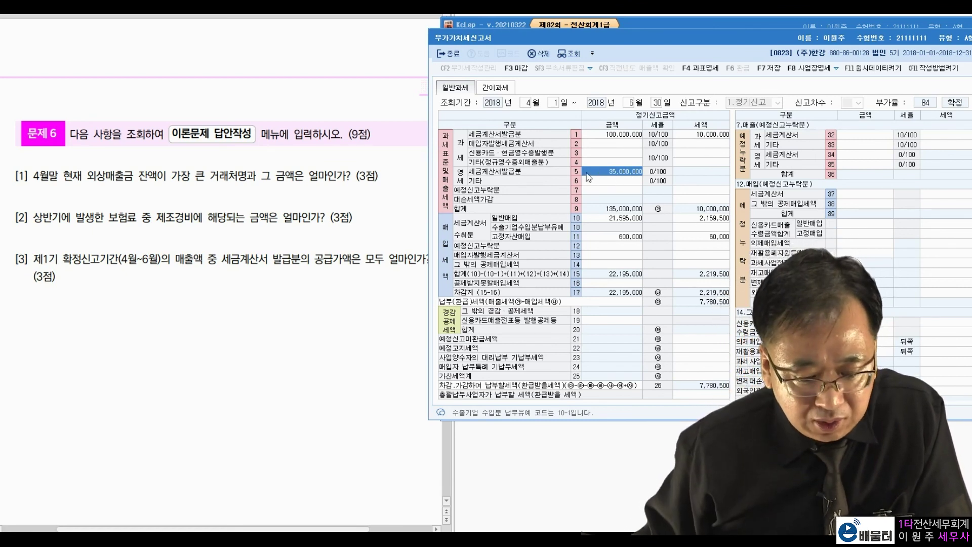
{"action": "left_click", "coordinate": [614, 136]}
{"action": "left_click", "coordinate": [263, 419]}
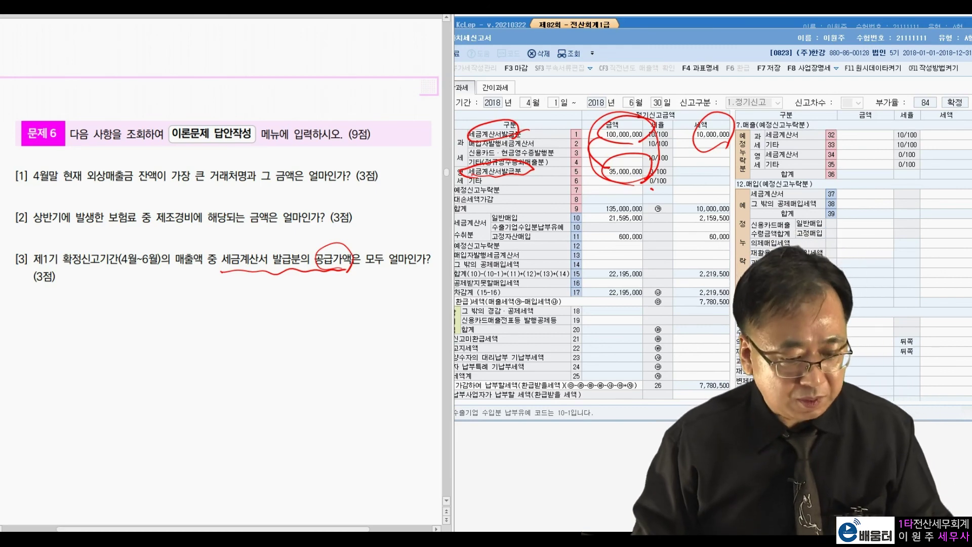
{"action": "key", "text": "Escape"}
{"action": "left_click_drag", "start_coordinate": [809, 37], "coordinate": [738, 52]}
{"action": "key", "text": "Escape"}
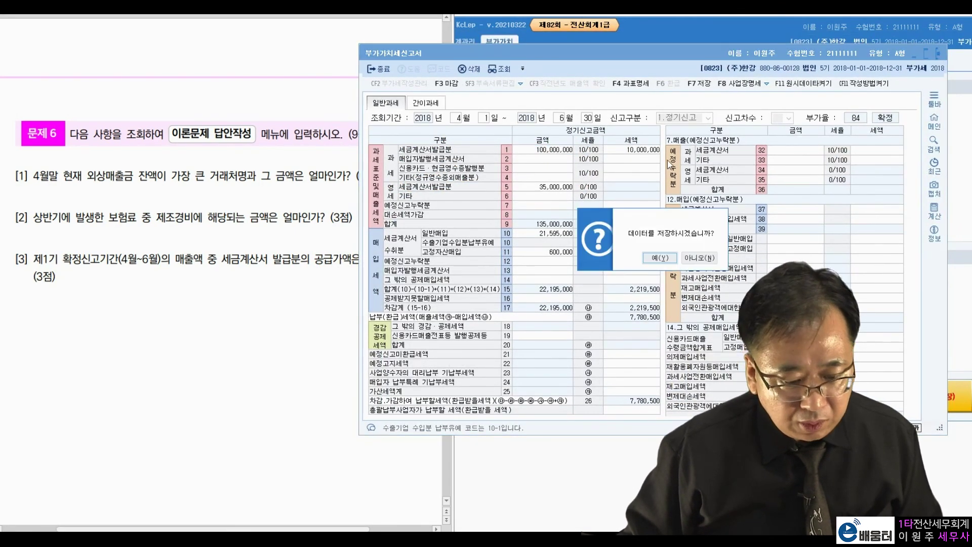
{"action": "left_click", "coordinate": [665, 259]}
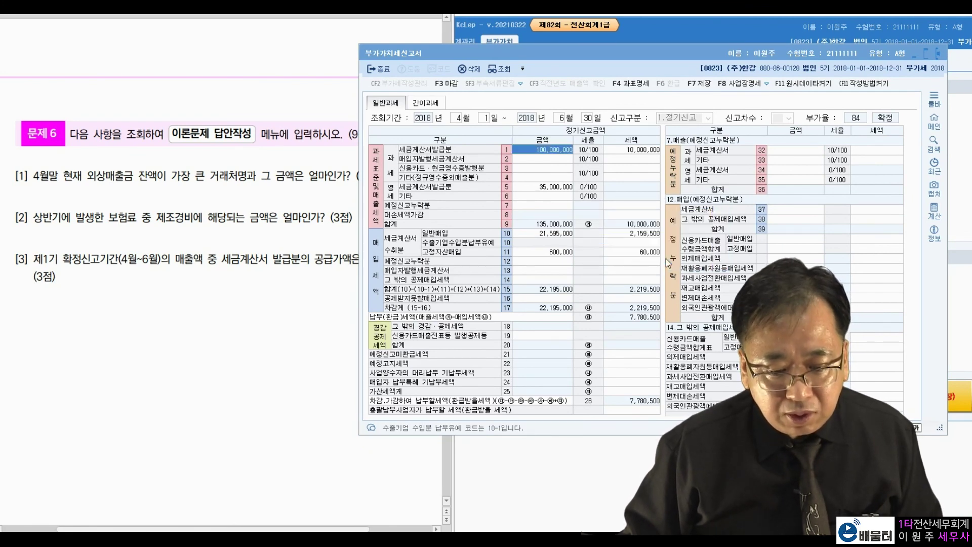
{"action": "left_click", "coordinate": [671, 258]}
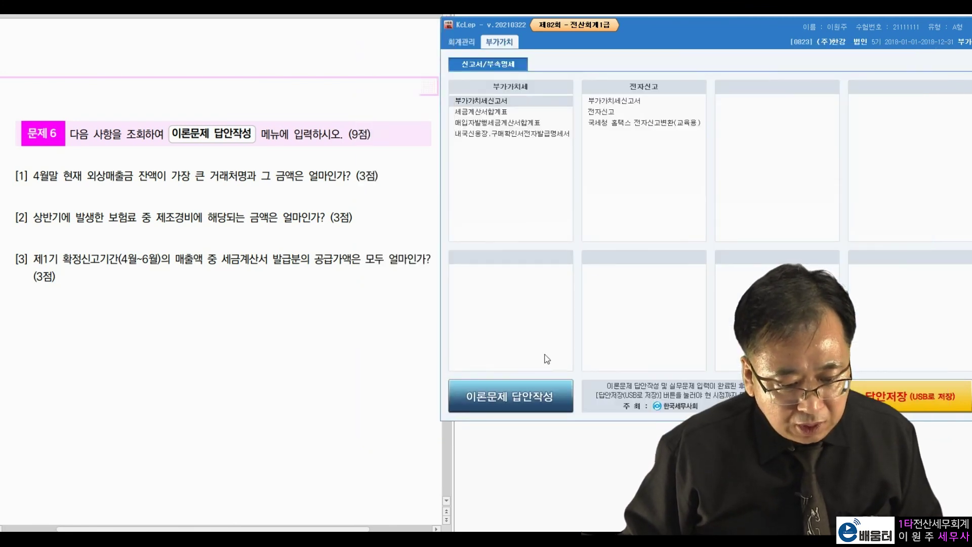
- Mark theory answers: 1 for Q1, 2 for Q2, 3 for Q6–8, 1 for Q12
{"action": "left_click", "coordinate": [504, 395]}
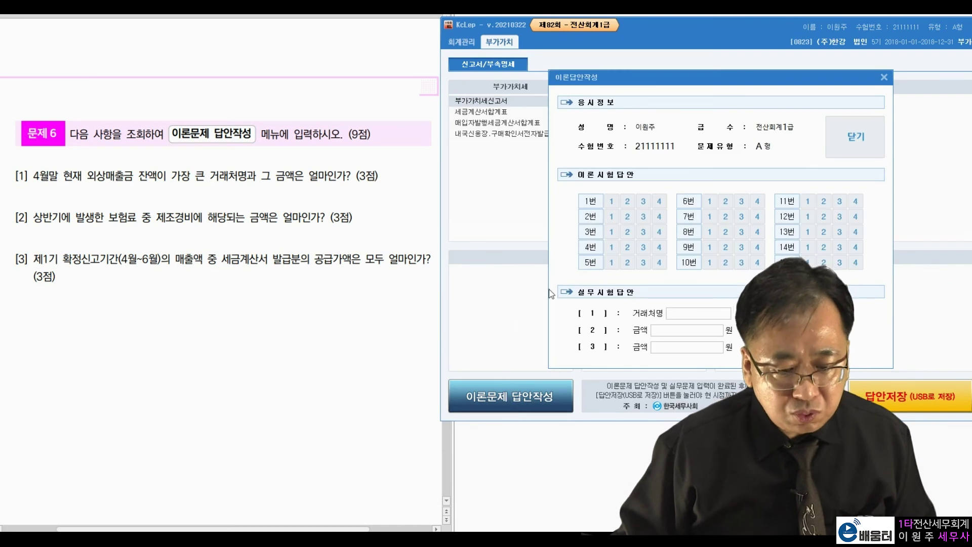
{"action": "left_click", "coordinate": [611, 201]}
{"action": "left_click", "coordinate": [628, 217]}
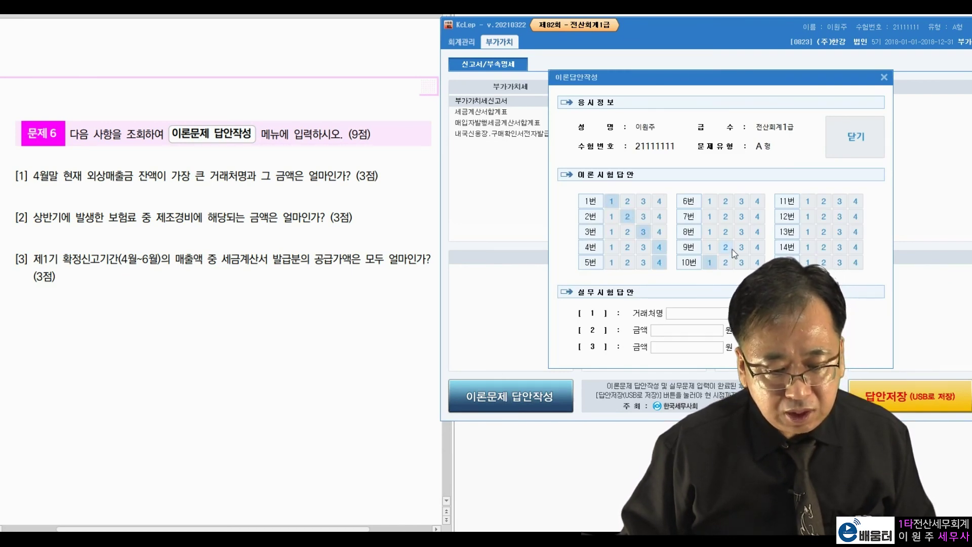
{"action": "left_click", "coordinate": [742, 234]}
{"action": "left_click", "coordinate": [741, 216]}
{"action": "left_click", "coordinate": [742, 202]}
{"action": "left_click", "coordinate": [808, 216]}
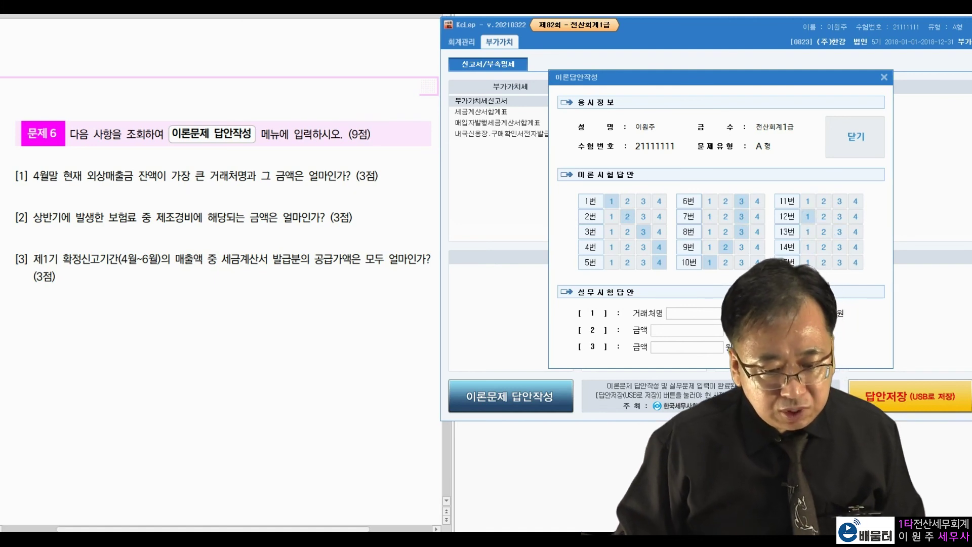
- Enter the practical answers 미림상사, 2,240,000 and 135,000,000
{"action": "left_click", "coordinate": [709, 314]}
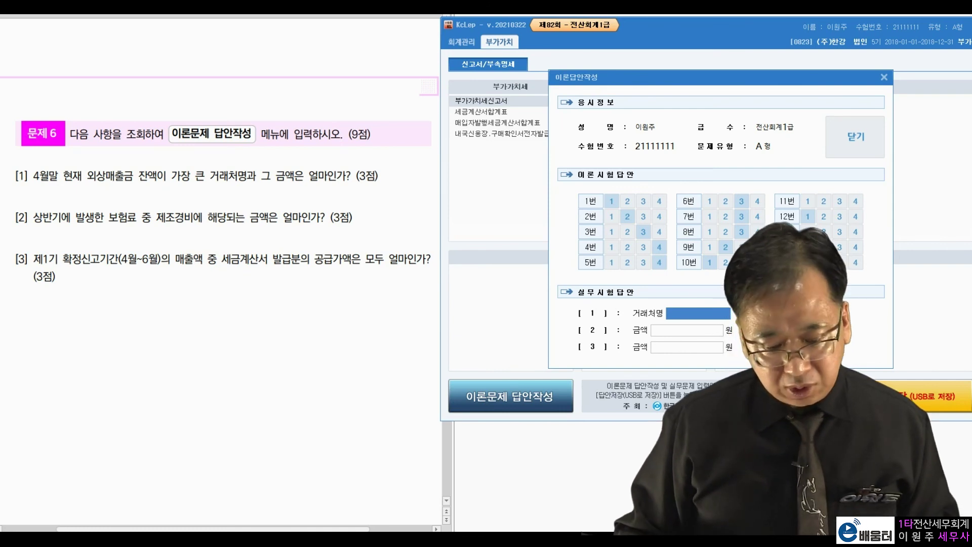
{"action": "type", "text": "alfla"}
{"action": "key", "text": "BackSpace"}
{"action": "key", "text": "BackSpace"}
{"action": "key", "text": "BackSpace"}
{"action": "key", "text": "BackSpace"}
{"action": "key", "text": "BackSpace"}
{"action": "key", "text": "Hangul"}
{"action": "type", "text": "미ㅣ림상사"}
{"action": "key", "text": "Return"}
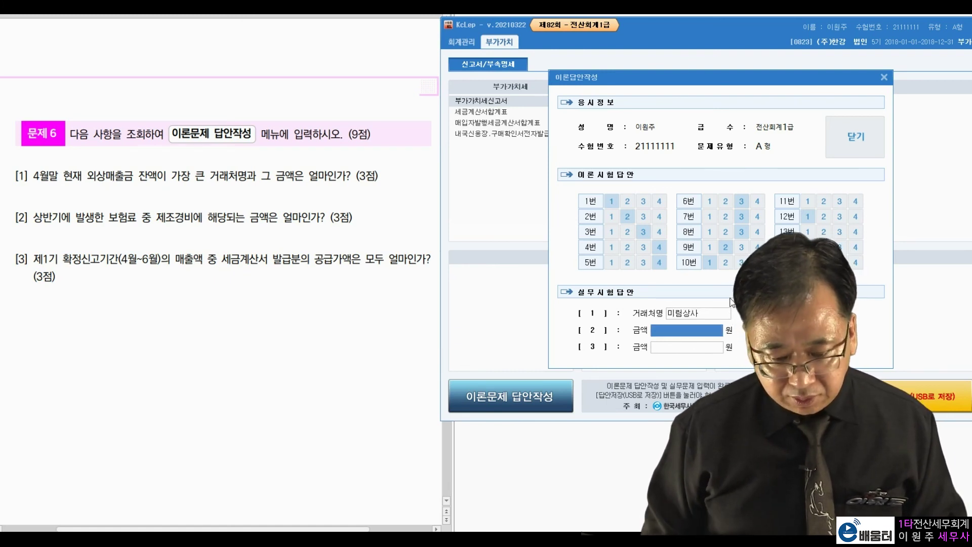
{"action": "type", "text": "2,240,000"}
{"action": "key", "text": "Return"}
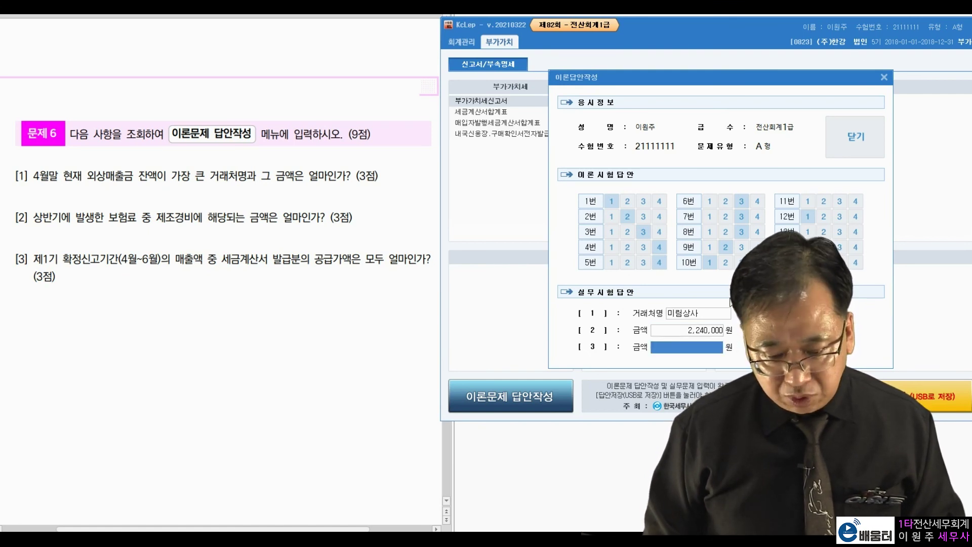
{"action": "type", "text": "135000000"}
{"action": "key", "text": "Return"}
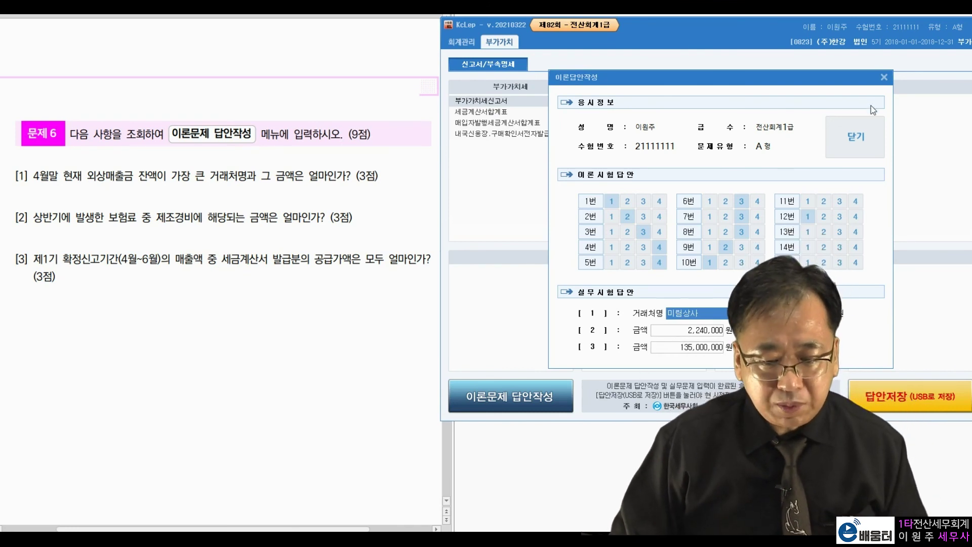
- Close the answer sheet and save all answers to USB
{"action": "left_click", "coordinate": [855, 137]}
{"action": "left_click", "coordinate": [548, 302]}
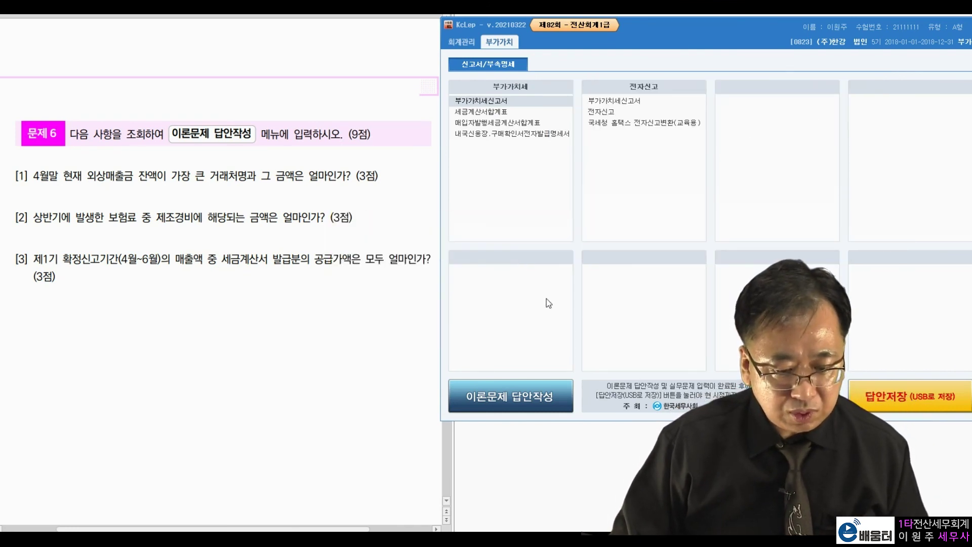
{"action": "left_click", "coordinate": [926, 405]}
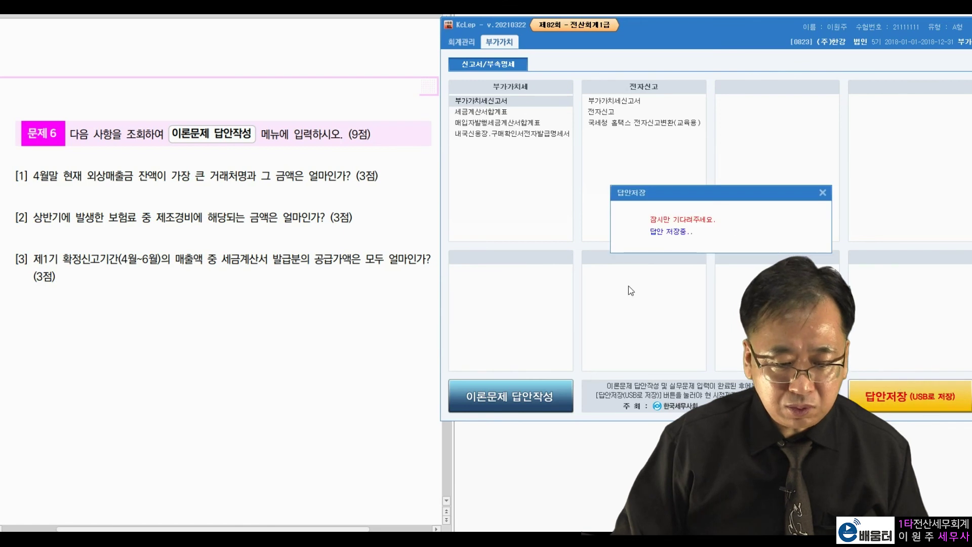
{"action": "left_click", "coordinate": [504, 301]}
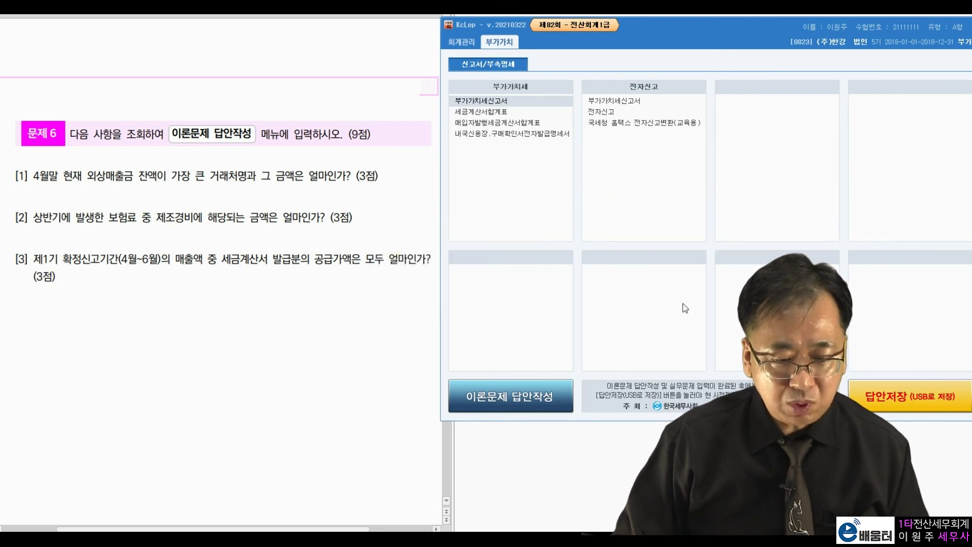